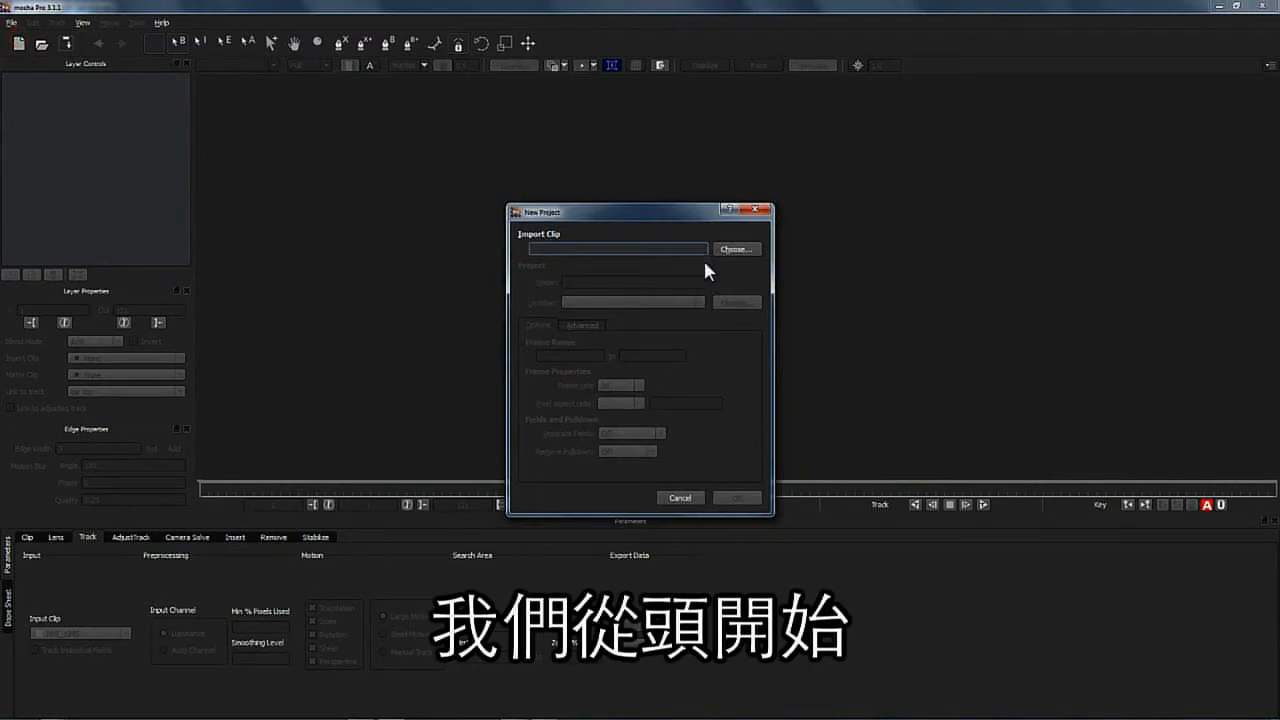
- Import the clip MVI_1945.MOV from the car track folder into a new project
left_click(733, 250)
left_click(877, 262)
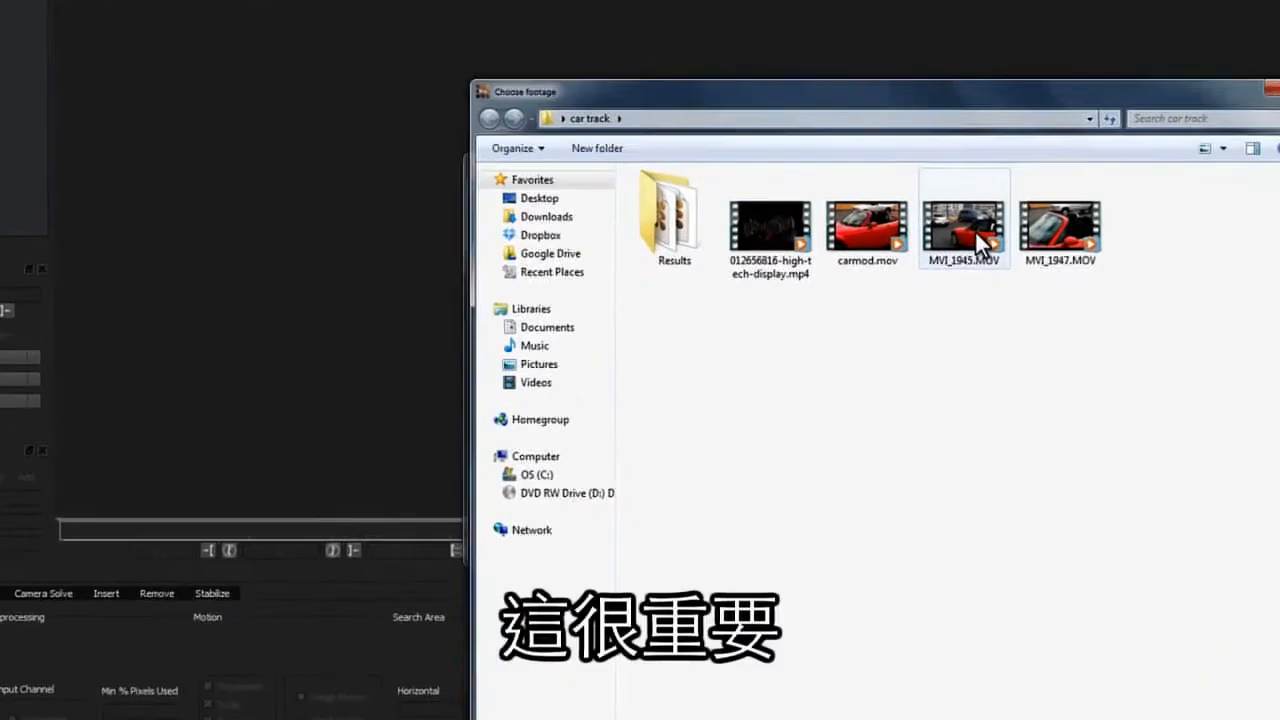
left_click(1230, 719)
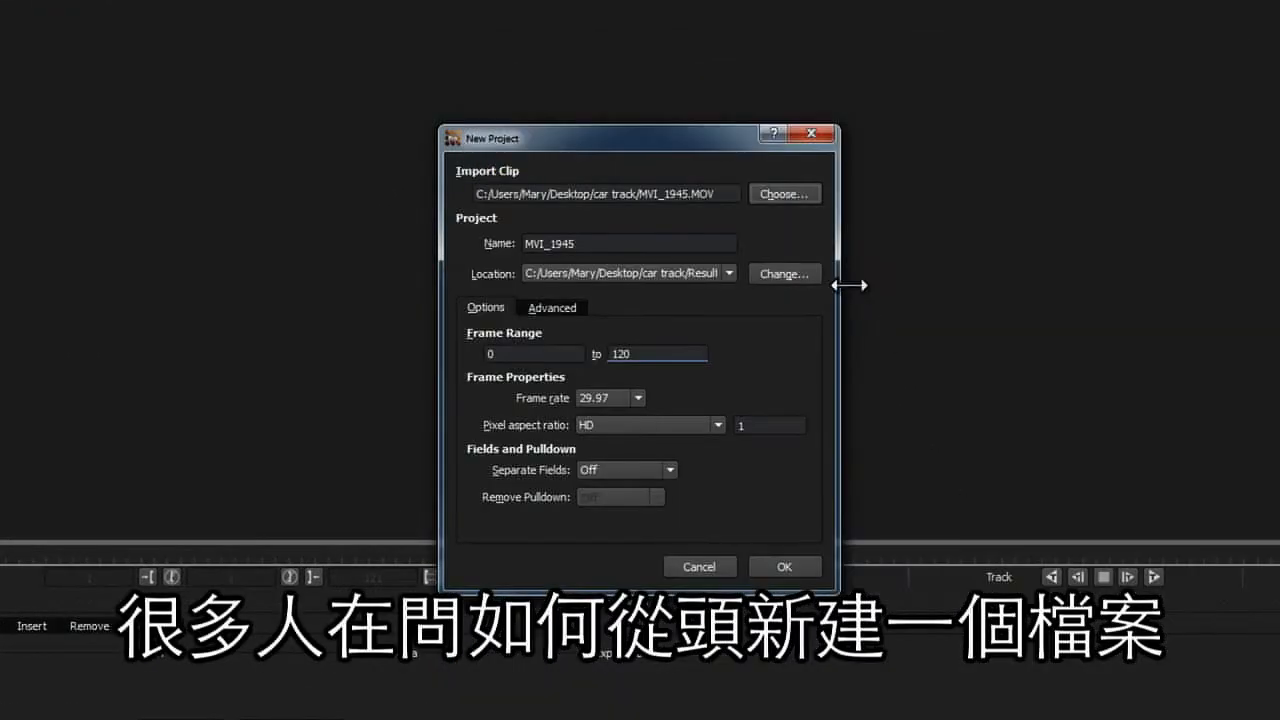
- Rename the project as MVI_1945_marydemo
left_click(596, 240)
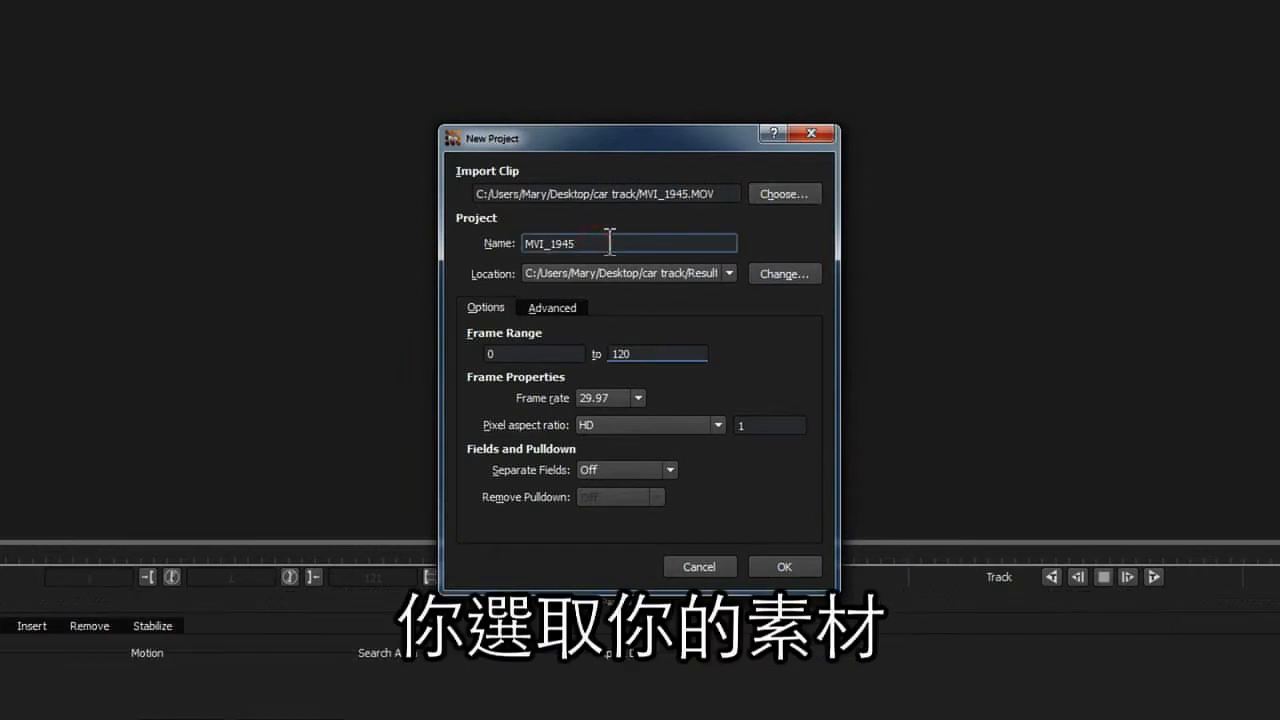
type("_marydem")
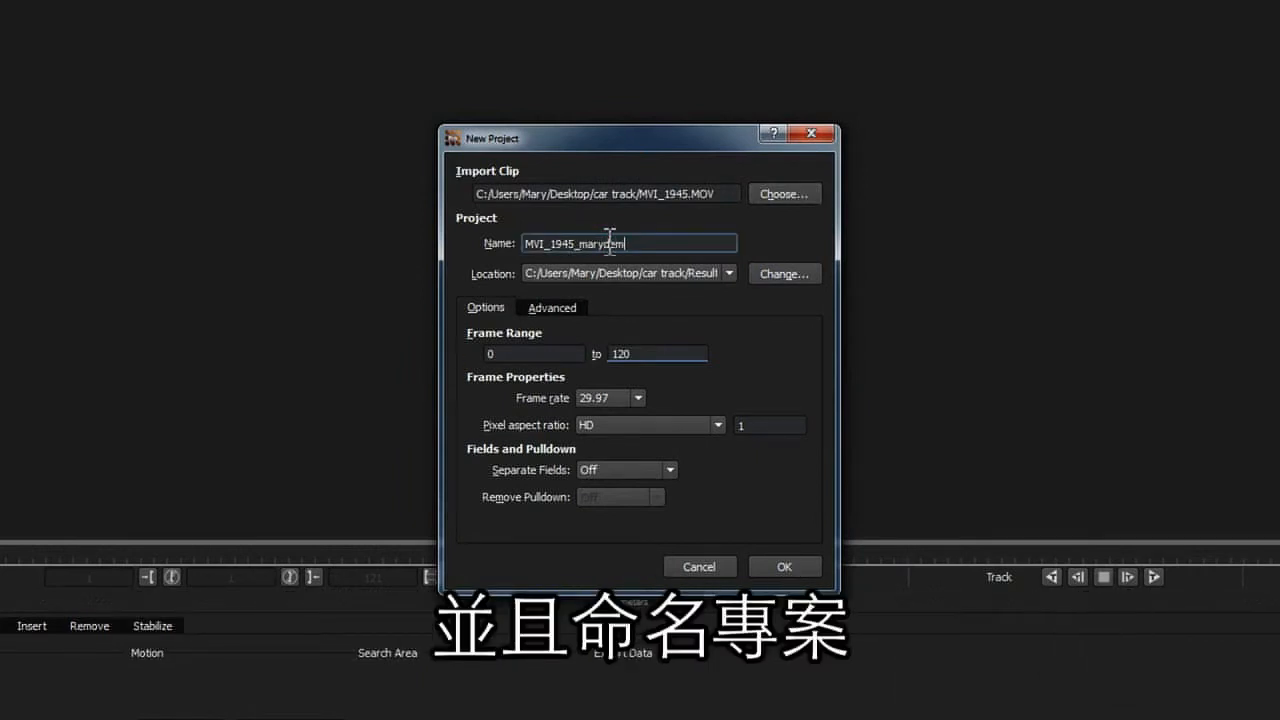
type("o")
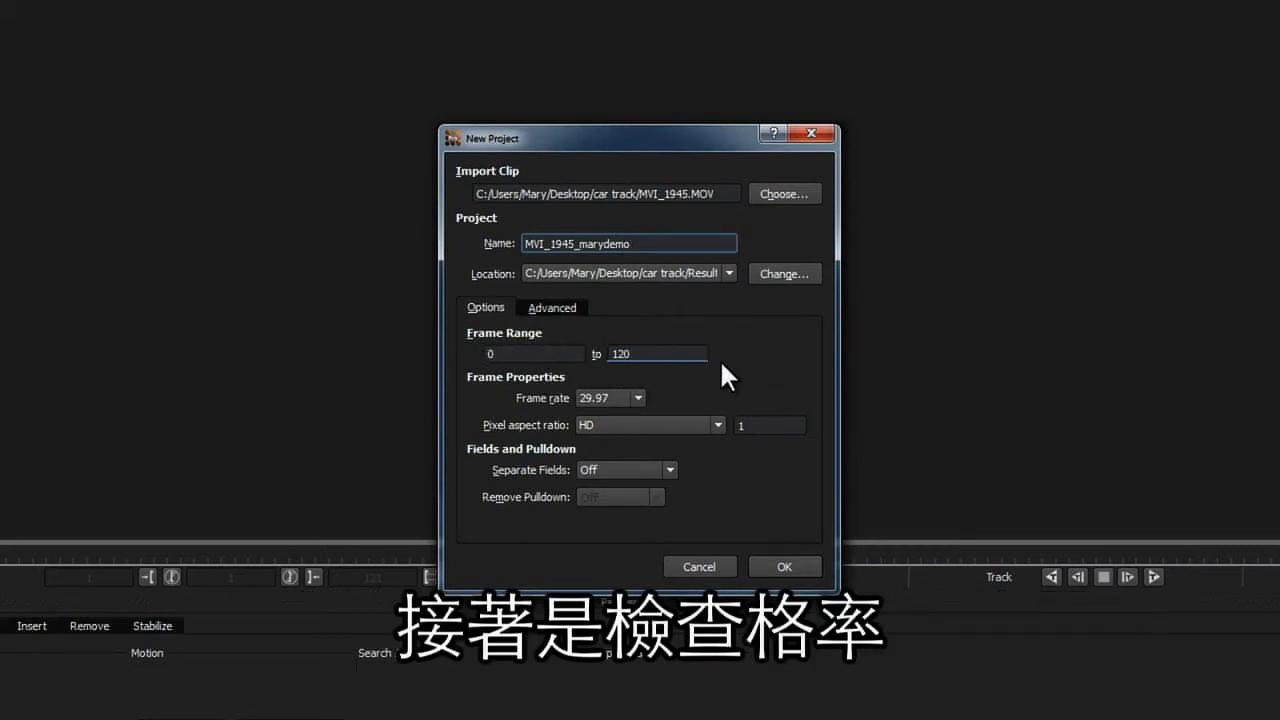
- Review the frame rate and pixel aspect ratio options, keep 29.97 and HD, and create the project
left_click(639, 393)
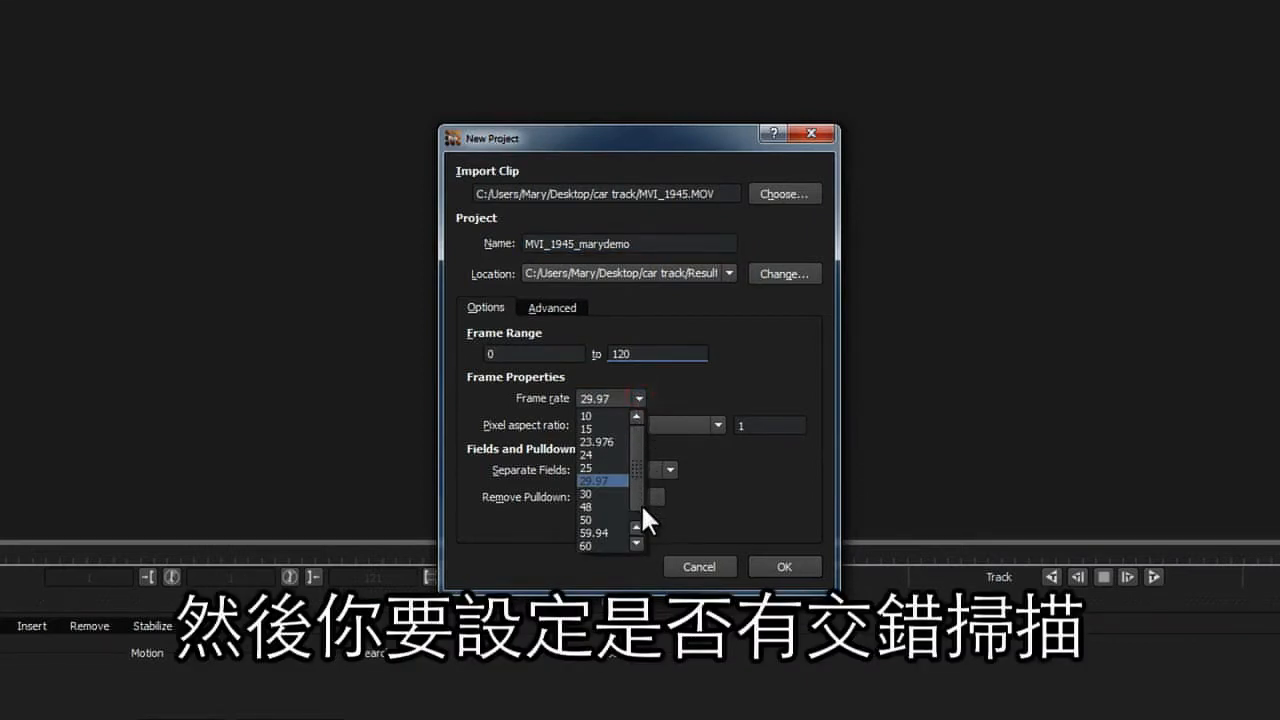
left_click(677, 389)
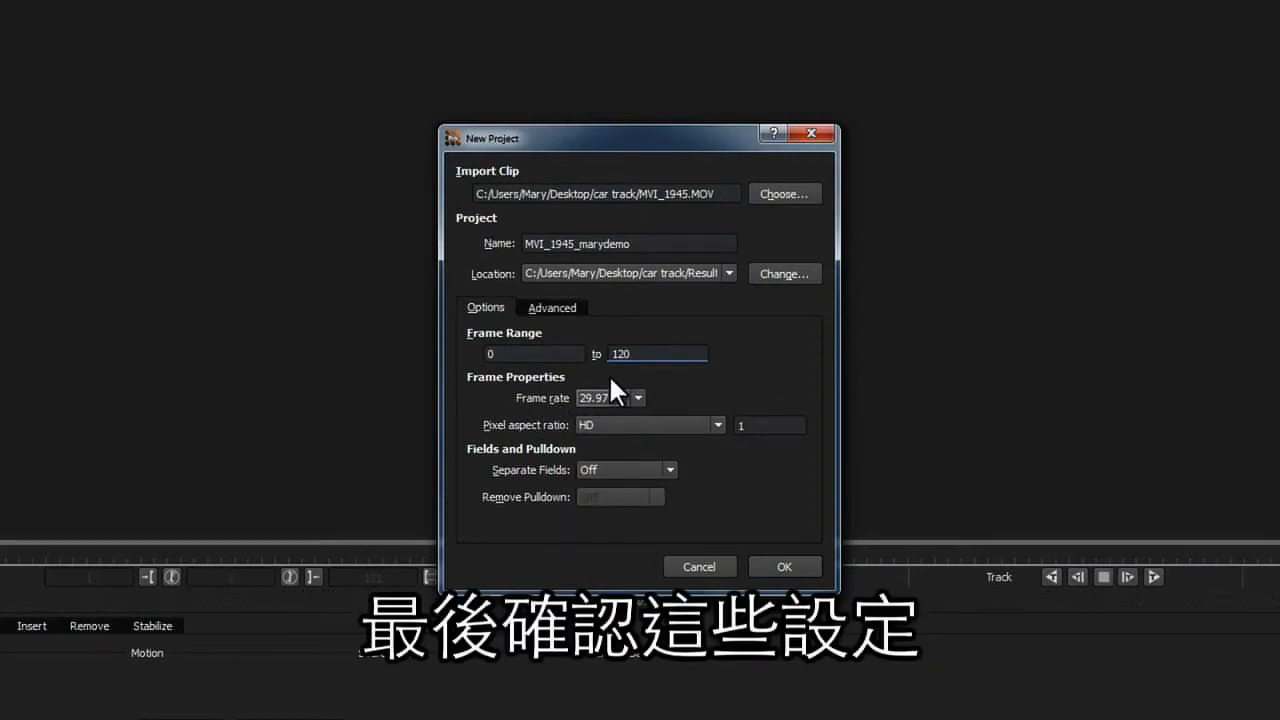
left_click(716, 425)
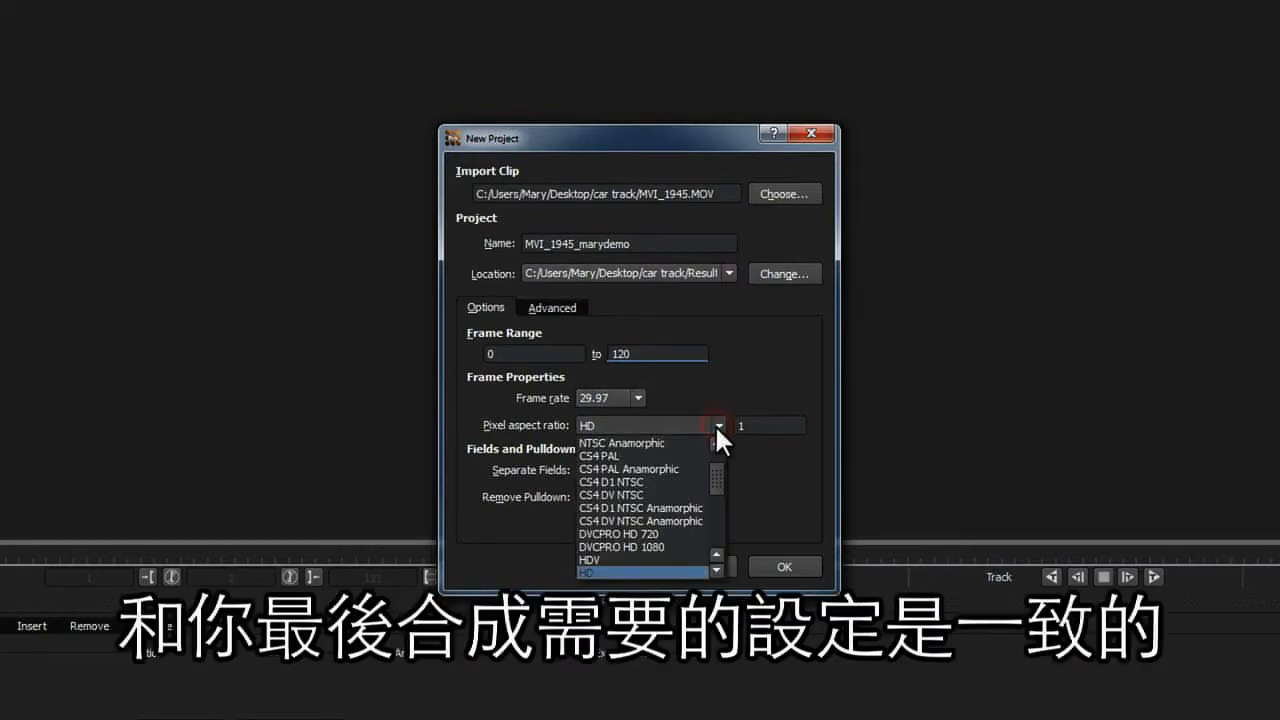
left_click(716, 424)
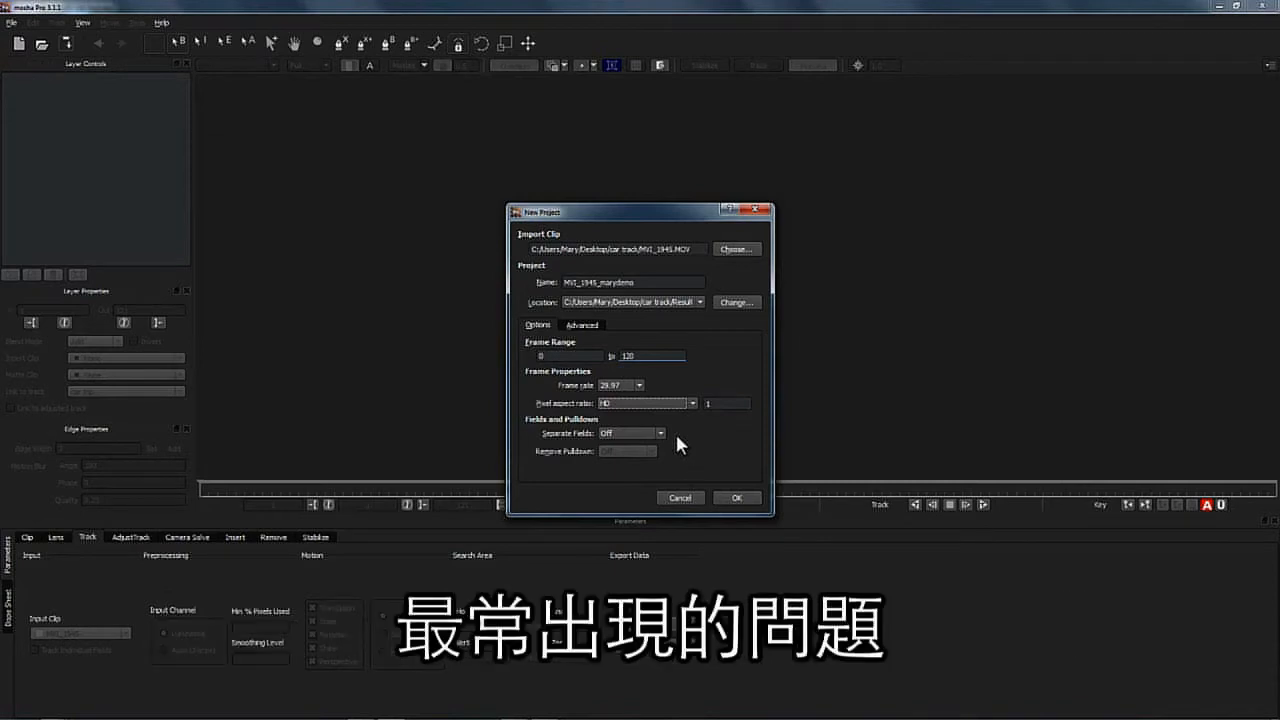
left_click(735, 500)
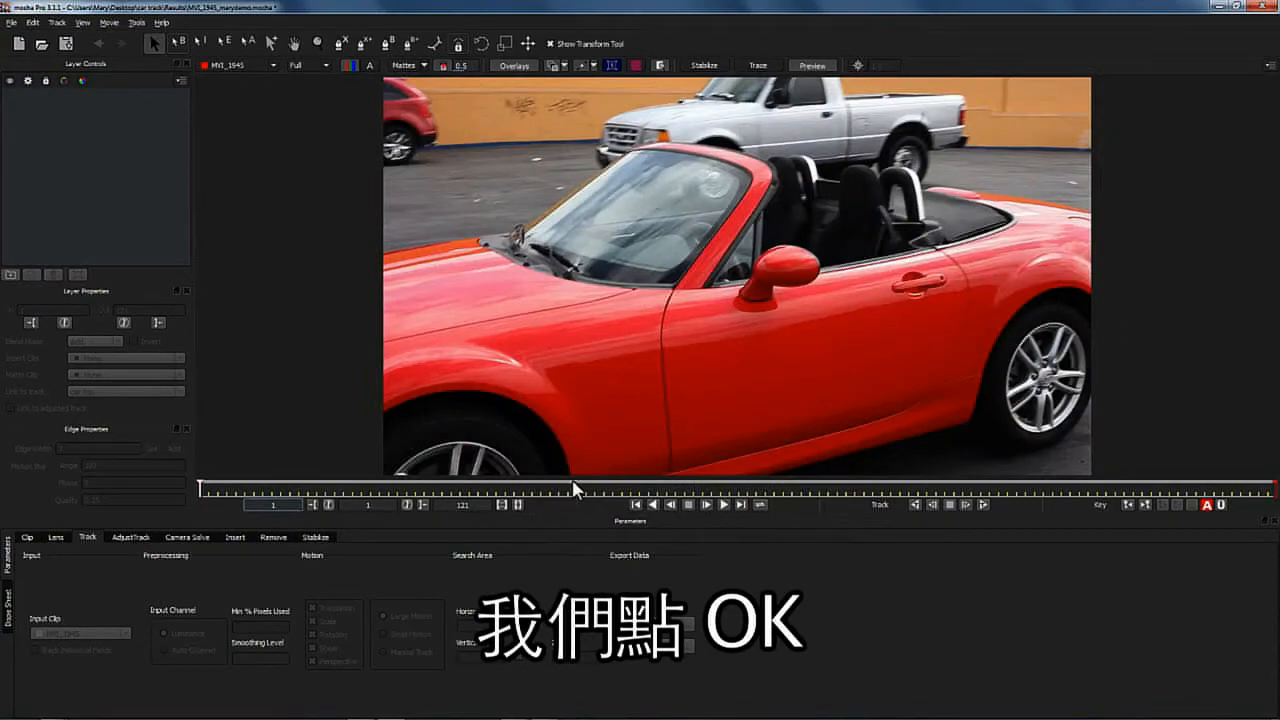
- Draw a closed X-spline shape around the front wheel arch of the red car
left_click_drag(200, 484, 80, 480)
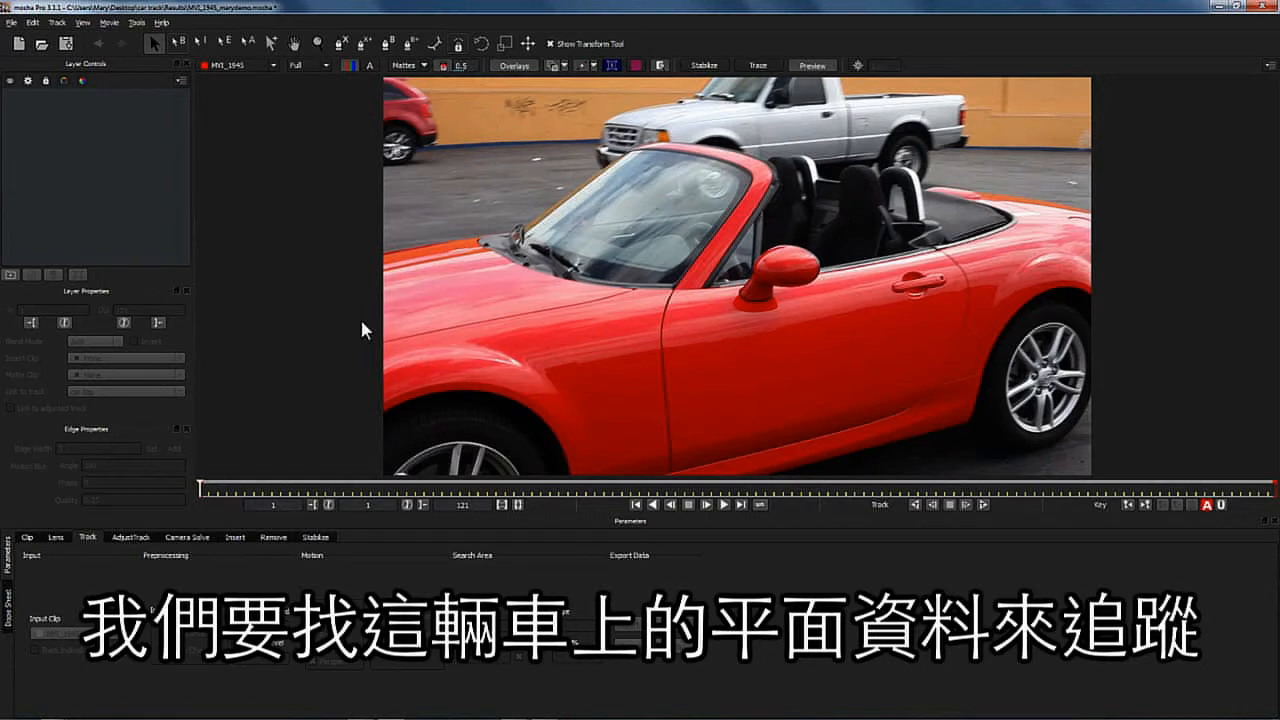
left_click(341, 43)
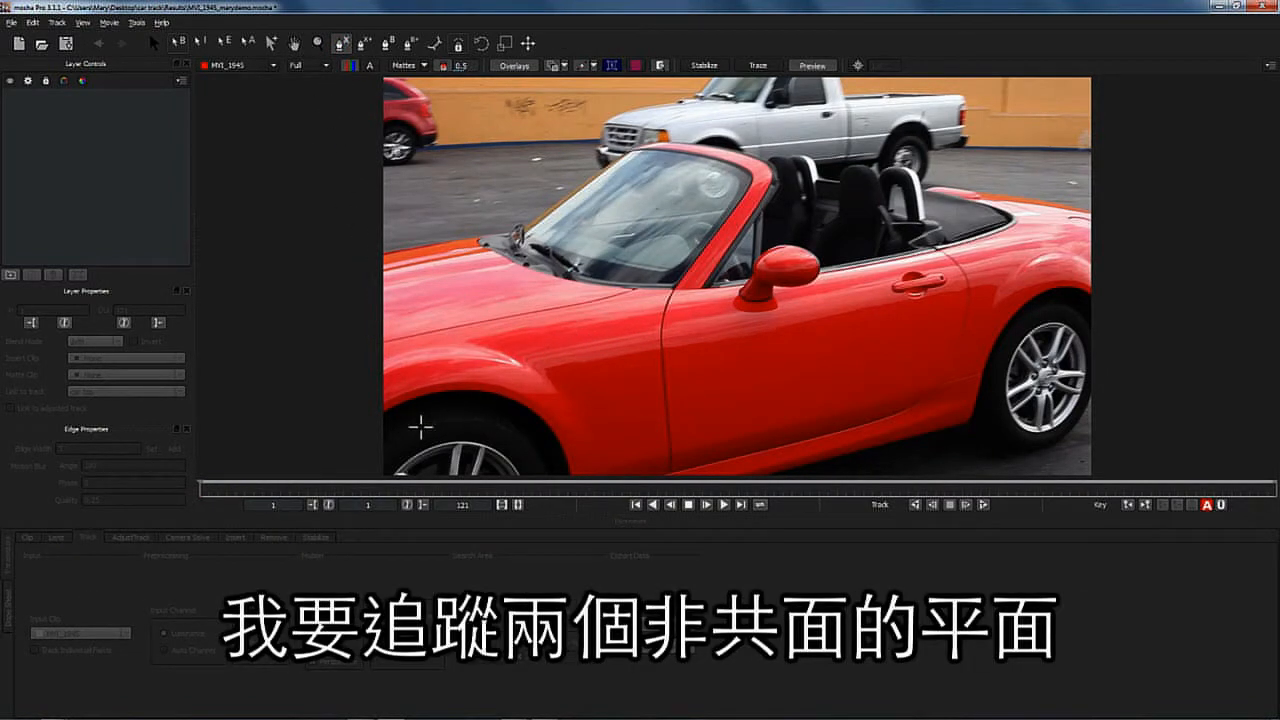
left_click(380, 442)
left_click(423, 414)
left_click(497, 411)
left_click(552, 439)
left_click_drag(560, 472, 551, 377)
left_click(560, 403)
left_click(363, 417)
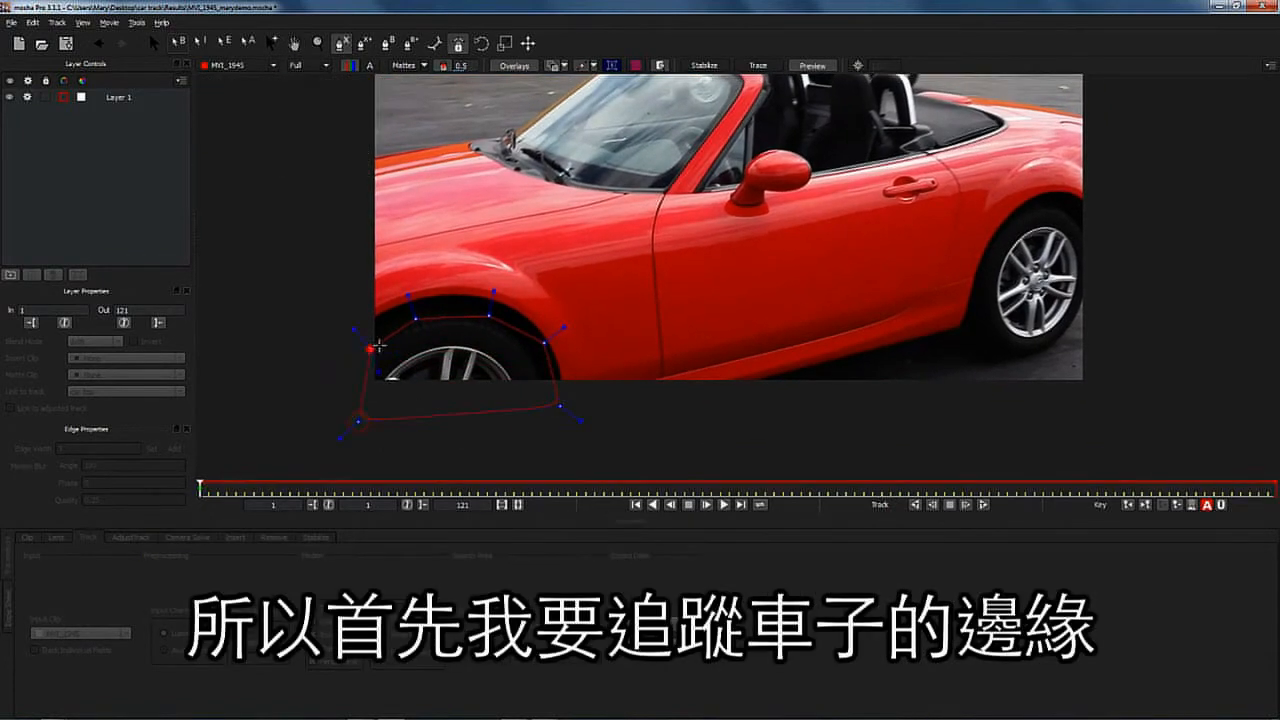
right_click(377, 346)
- Add a second X-spline shape around the rear wheel to the same layer
left_click(364, 43)
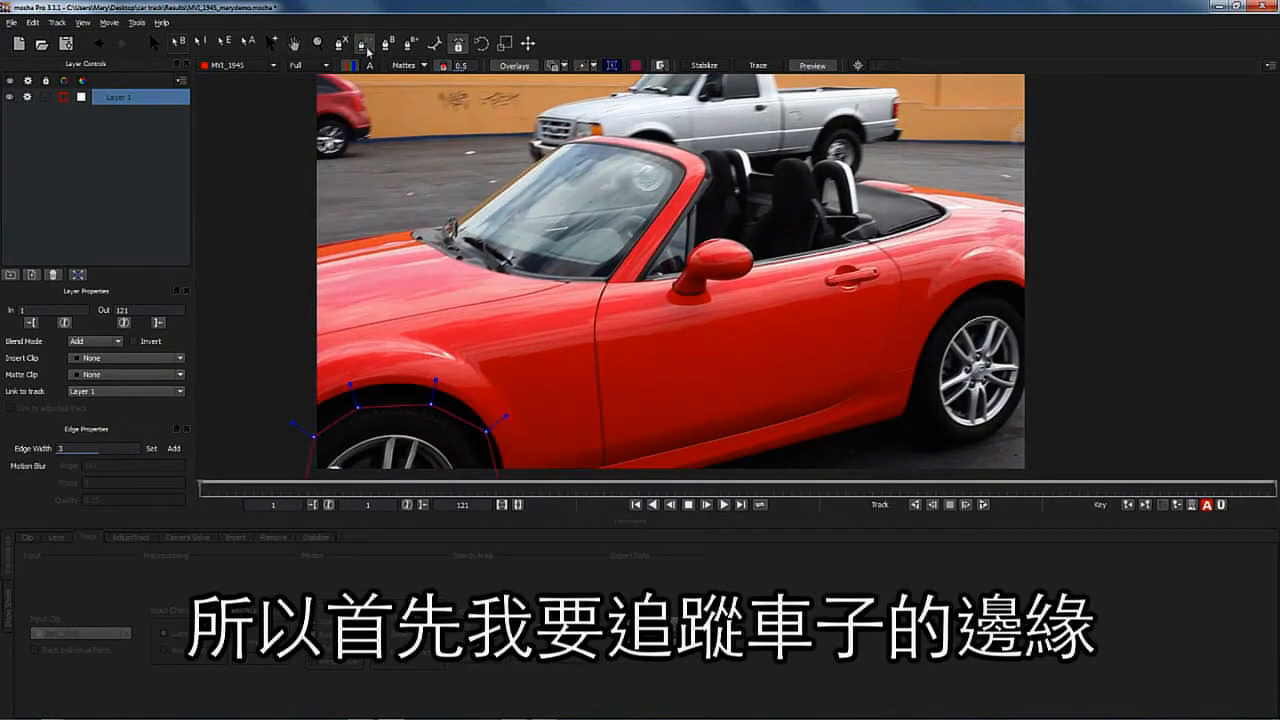
left_click(911, 416)
left_click(919, 359)
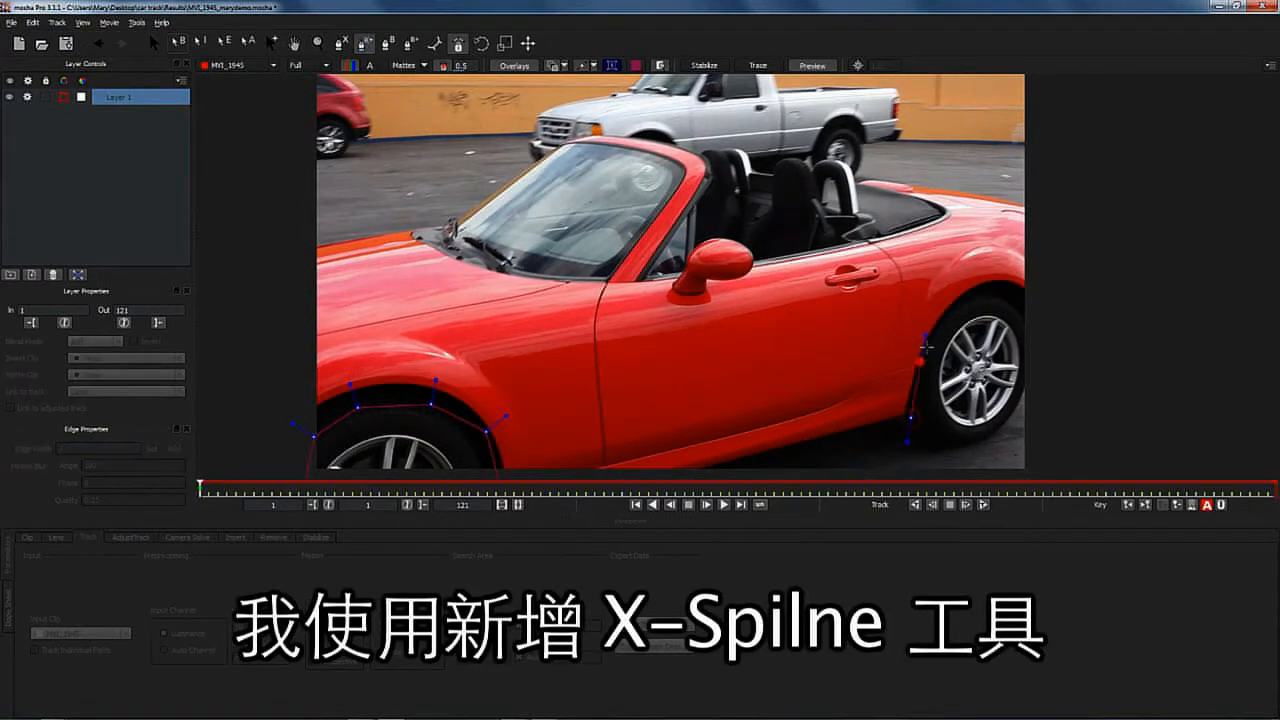
left_click(953, 309)
left_click(987, 297)
left_click(1020, 309)
left_click(1050, 364)
left_click(909, 421)
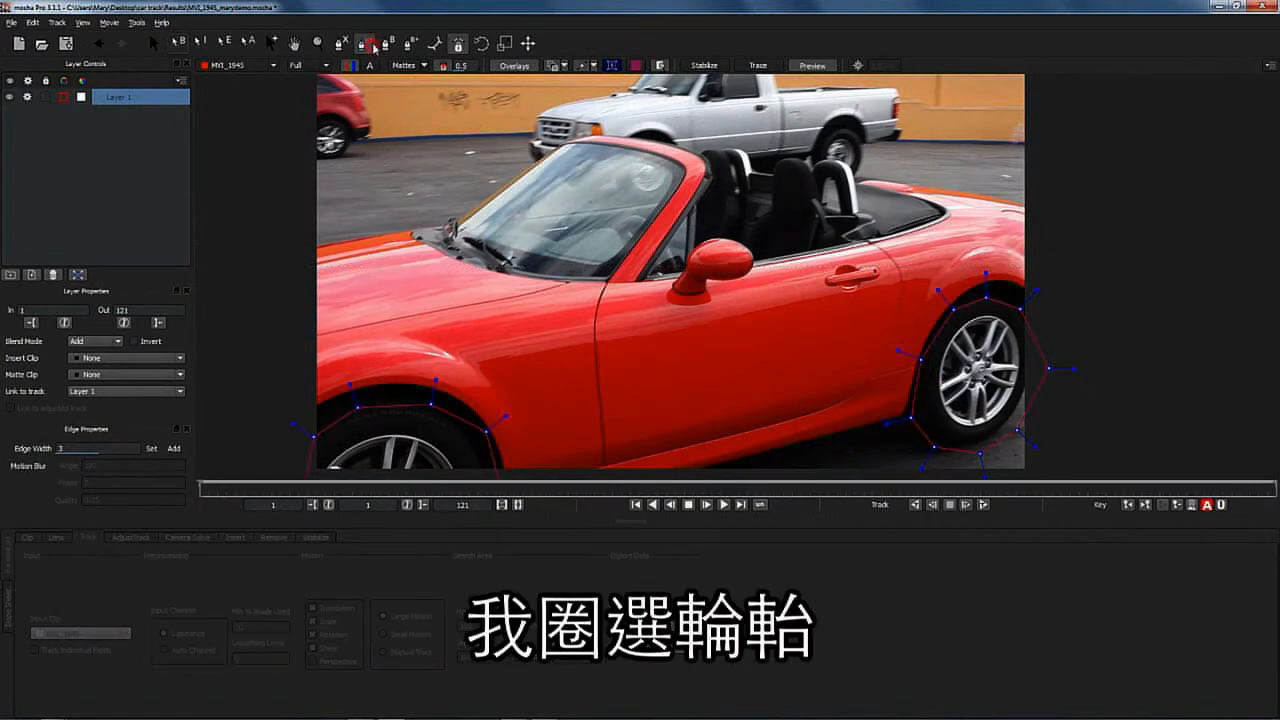
- Add an X-spline shape around the door handle area
left_click(822, 277)
left_click(835, 267)
left_click(846, 261)
left_click(859, 267)
left_click(879, 265)
left_click(881, 280)
left_click(858, 291)
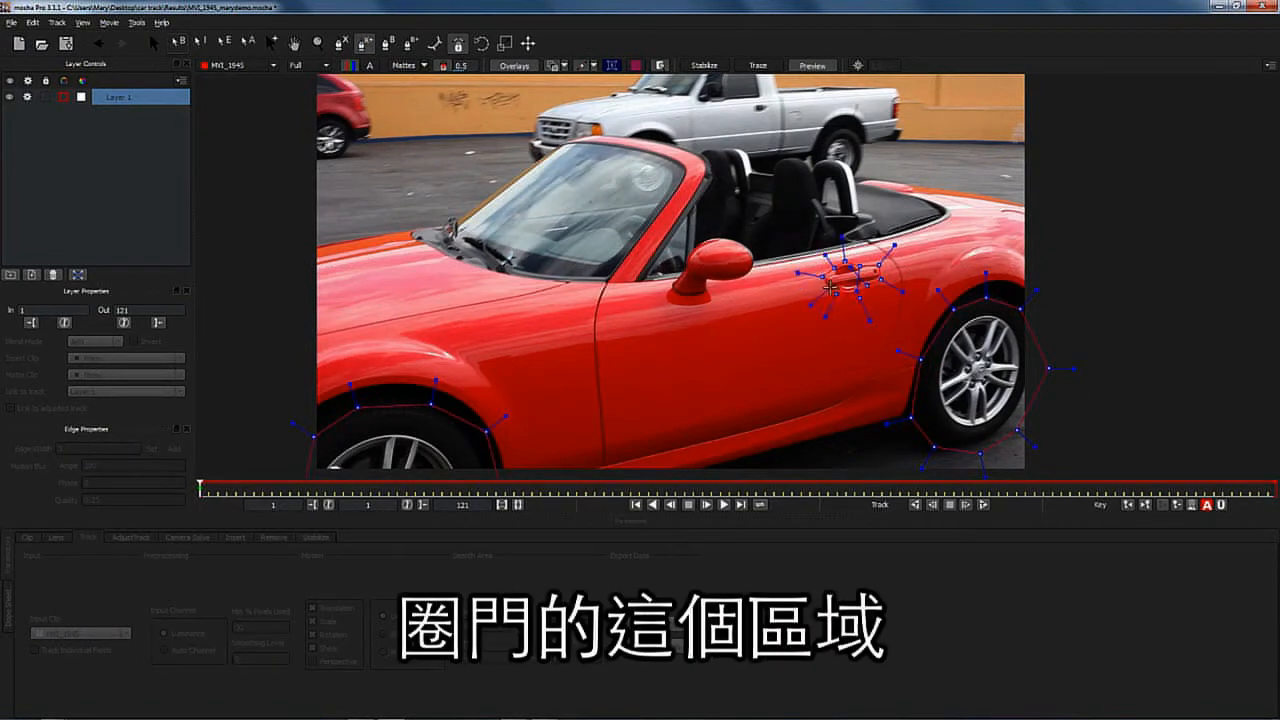
right_click(822, 290)
- Add an X-spline shape around the side mirror area
left_click(365, 46)
left_click(670, 280)
left_click(709, 284)
left_click(709, 295)
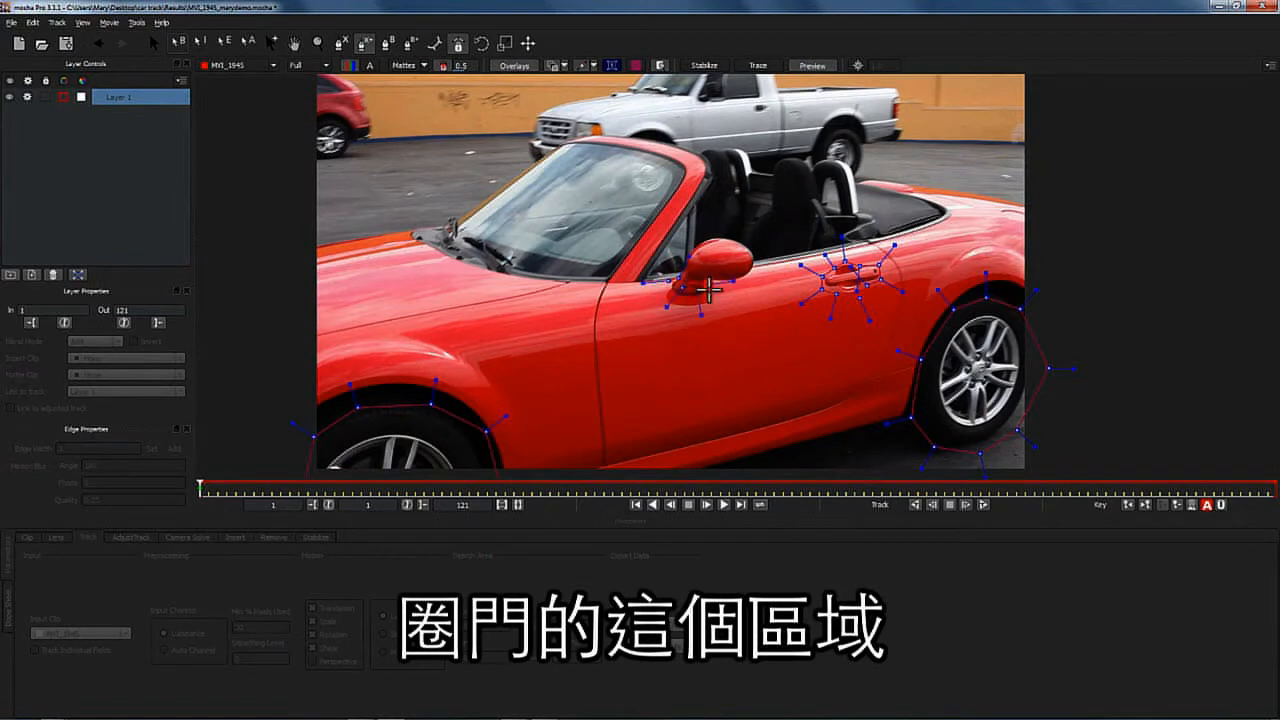
left_click(688, 300)
left_click(672, 302)
left_click(668, 290)
right_click(673, 284)
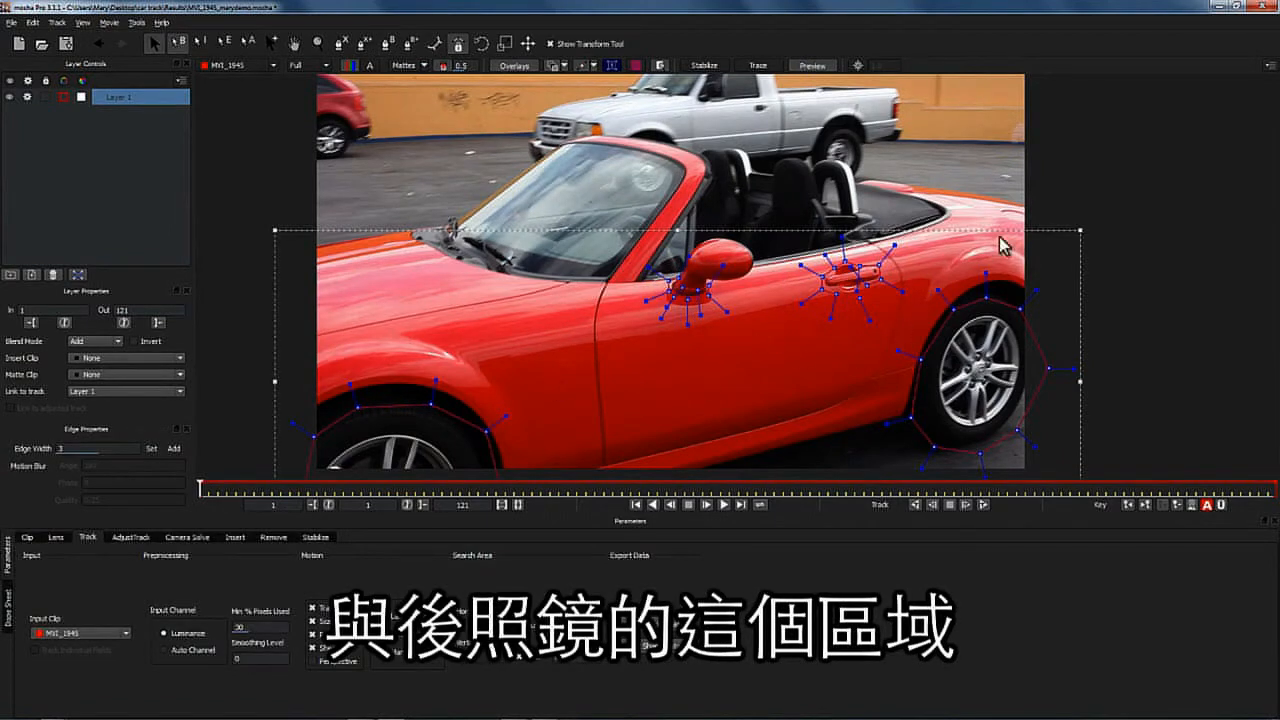
- Fit the planar surface's corners to the car's side panel and display its grid
left_click(611, 66)
left_click_drag(464, 424, 877, 379)
left_click_drag(333, 426, 605, 402)
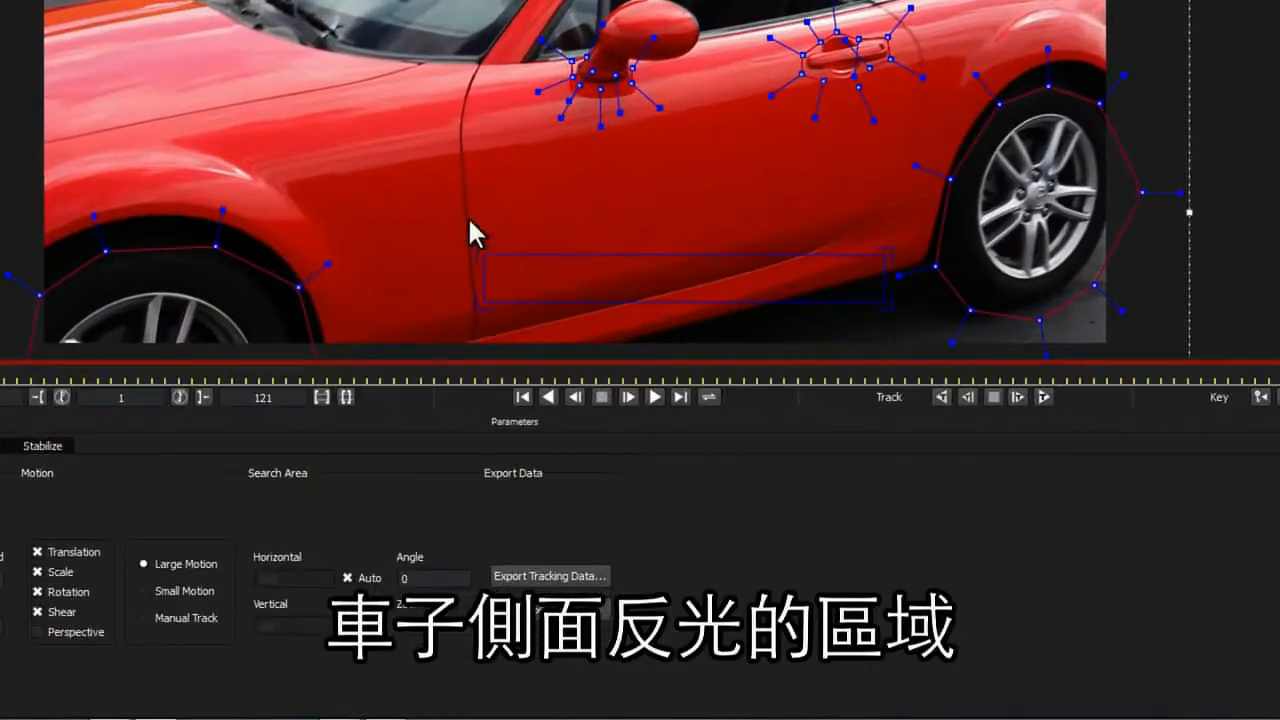
left_click(566, 427)
left_click(474, 426)
left_click_drag(488, 251, 458, 166)
left_click_drag(481, 298, 495, 347)
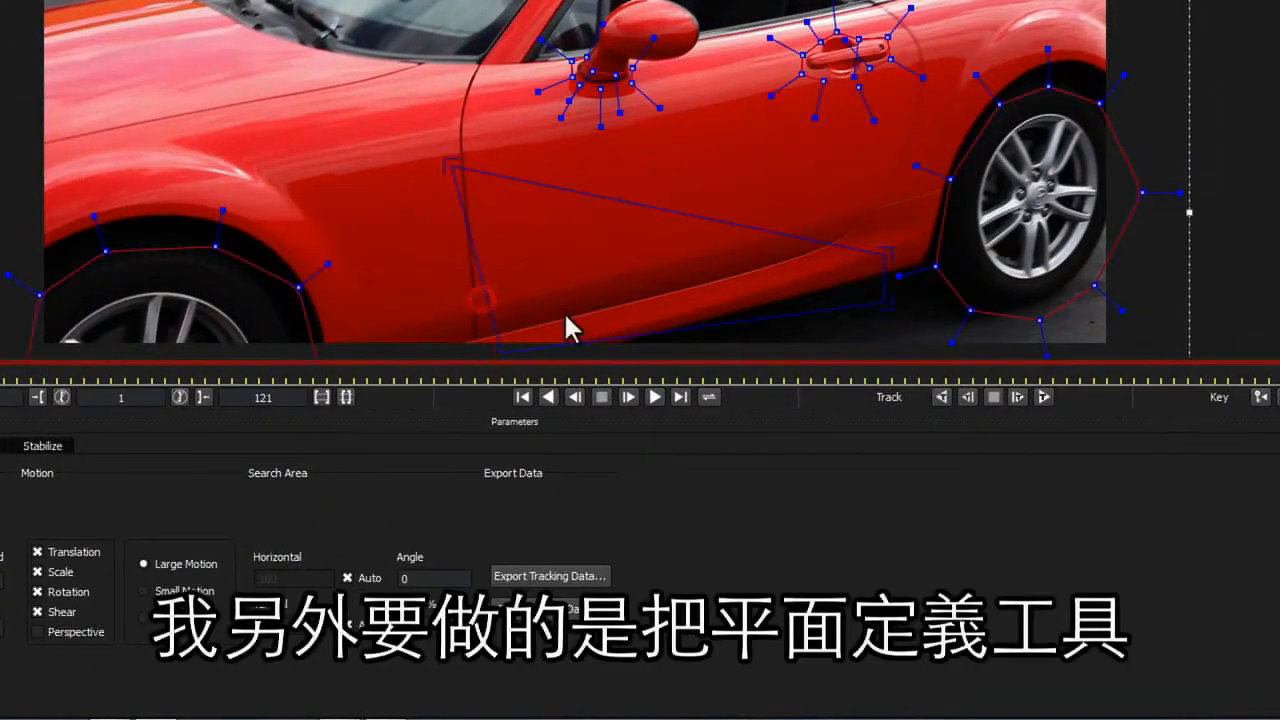
left_click_drag(881, 251, 870, 80)
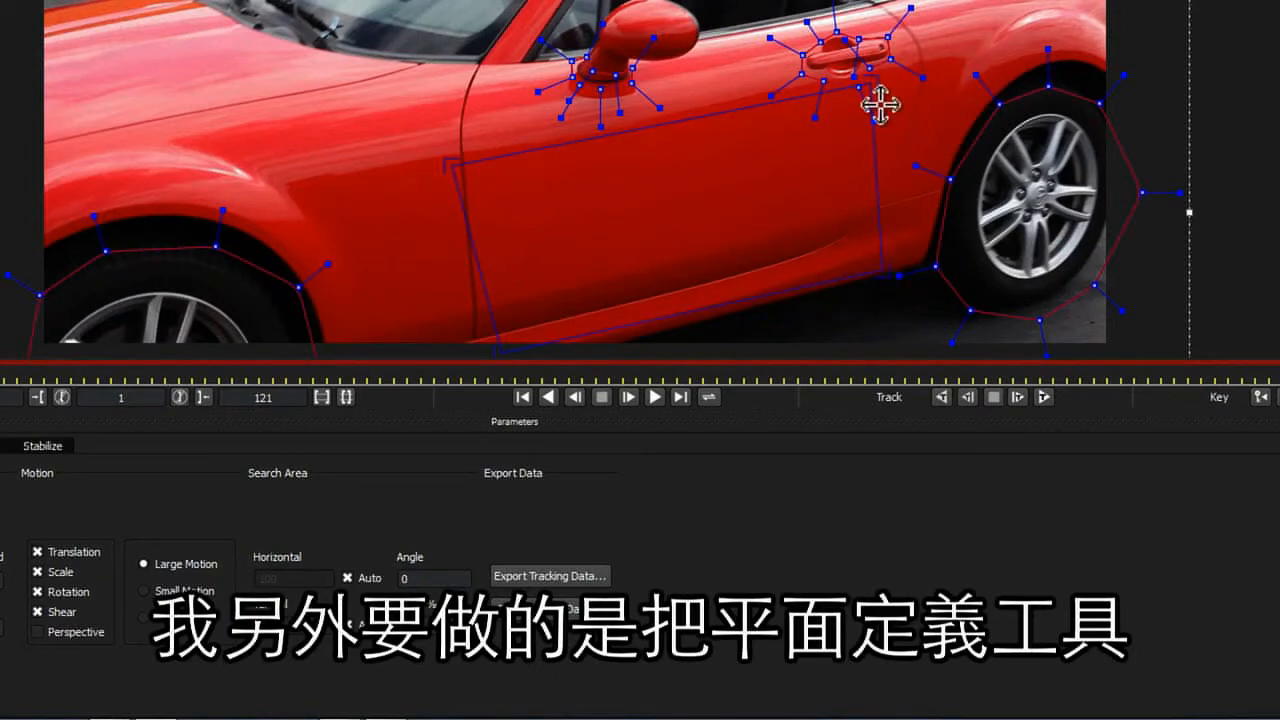
left_click_drag(497, 350, 452, 354)
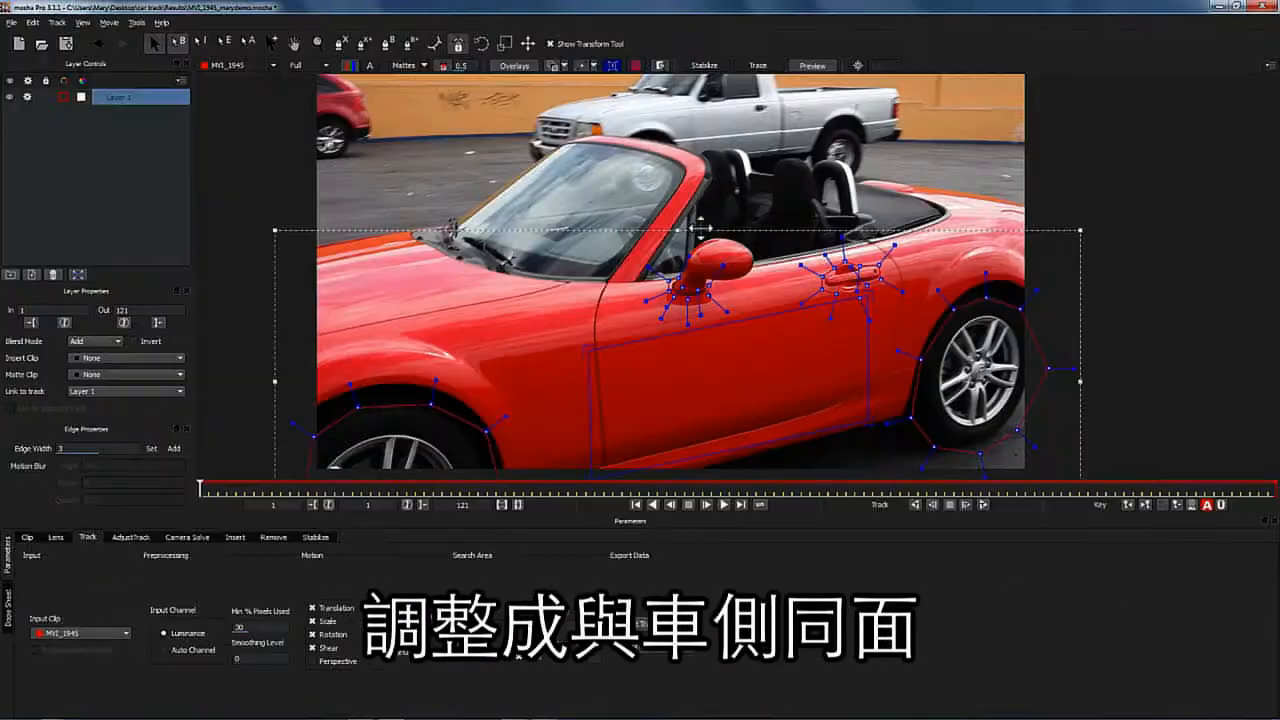
left_click(613, 66)
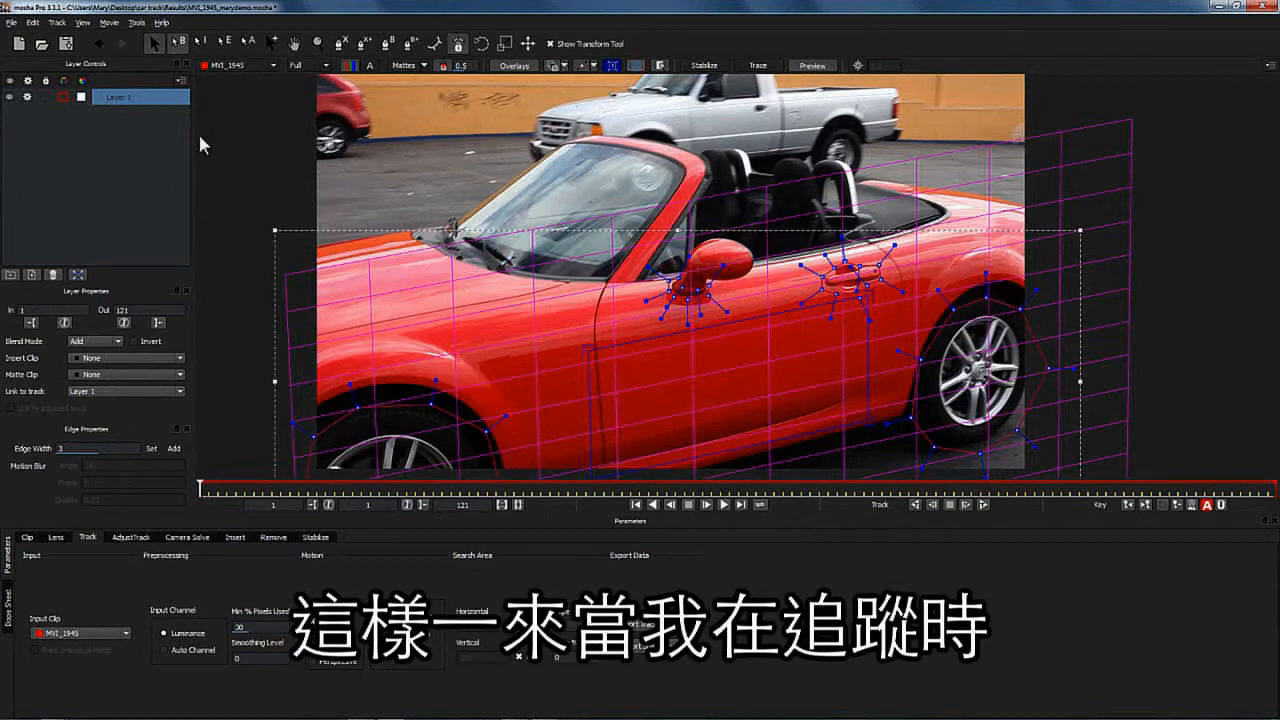
- Rename the layer as side of car track
double_click(127, 100)
type("sid")
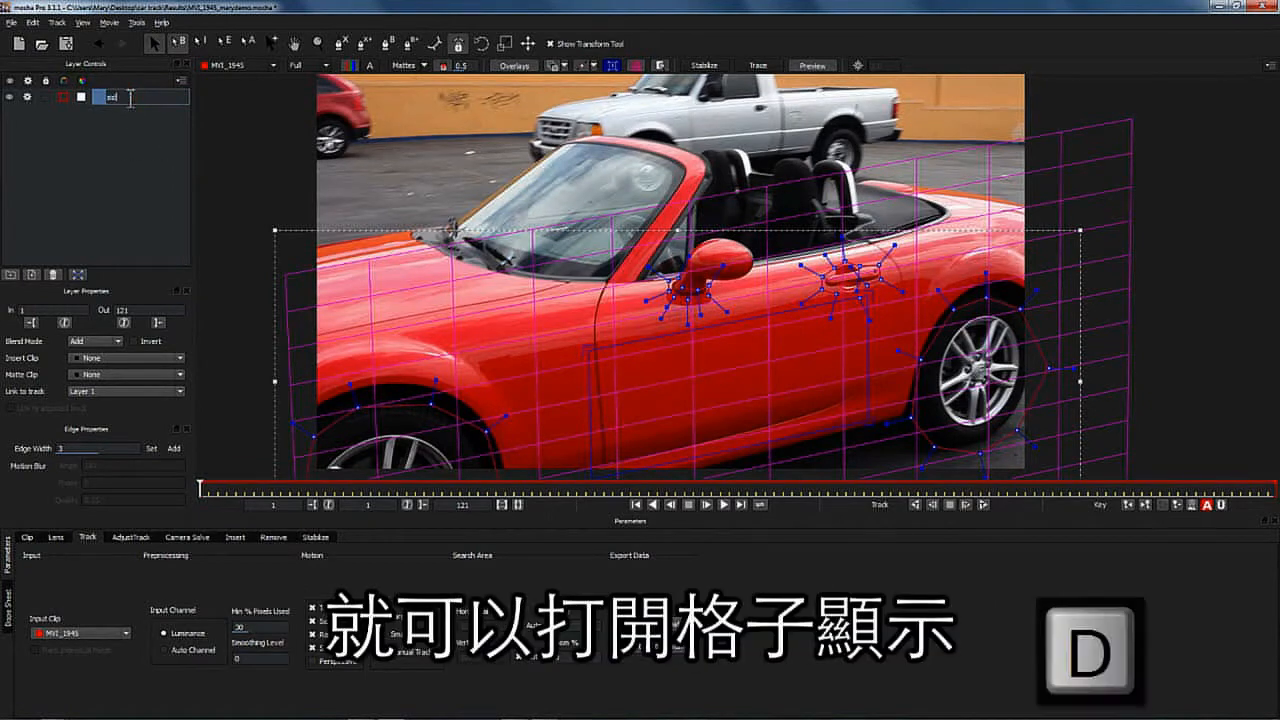
type("e of car track")
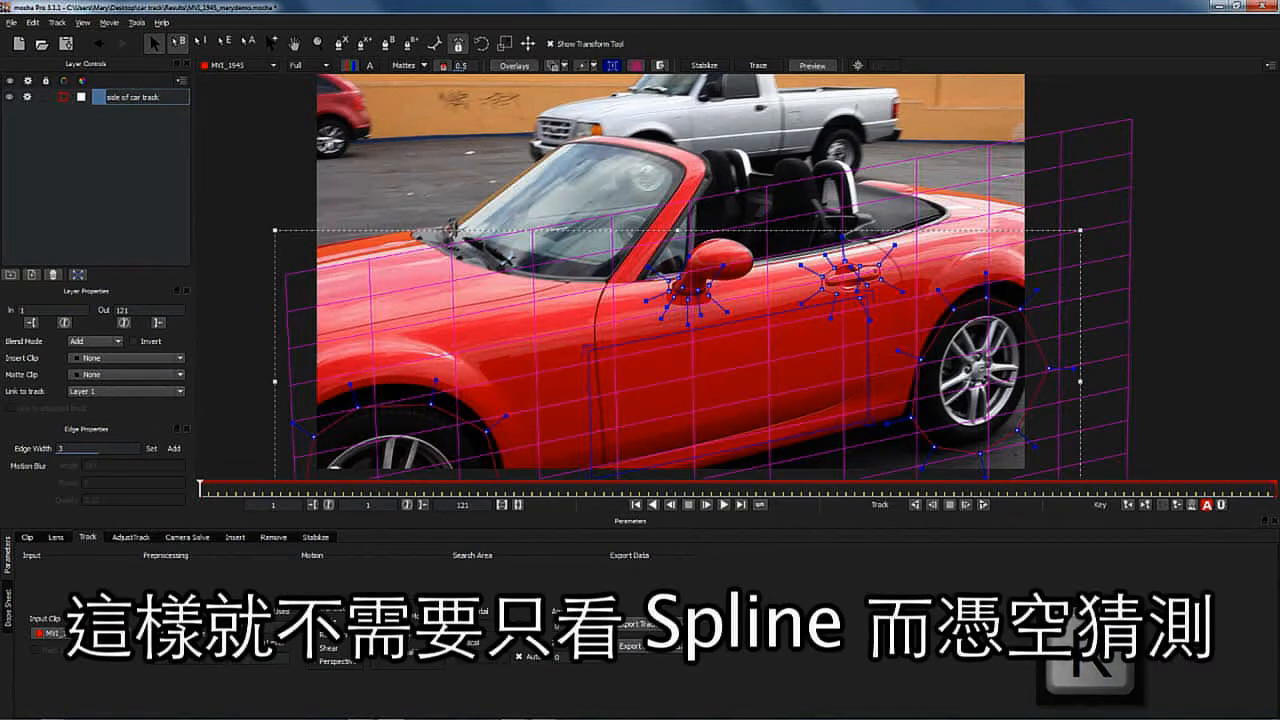
key("Return")
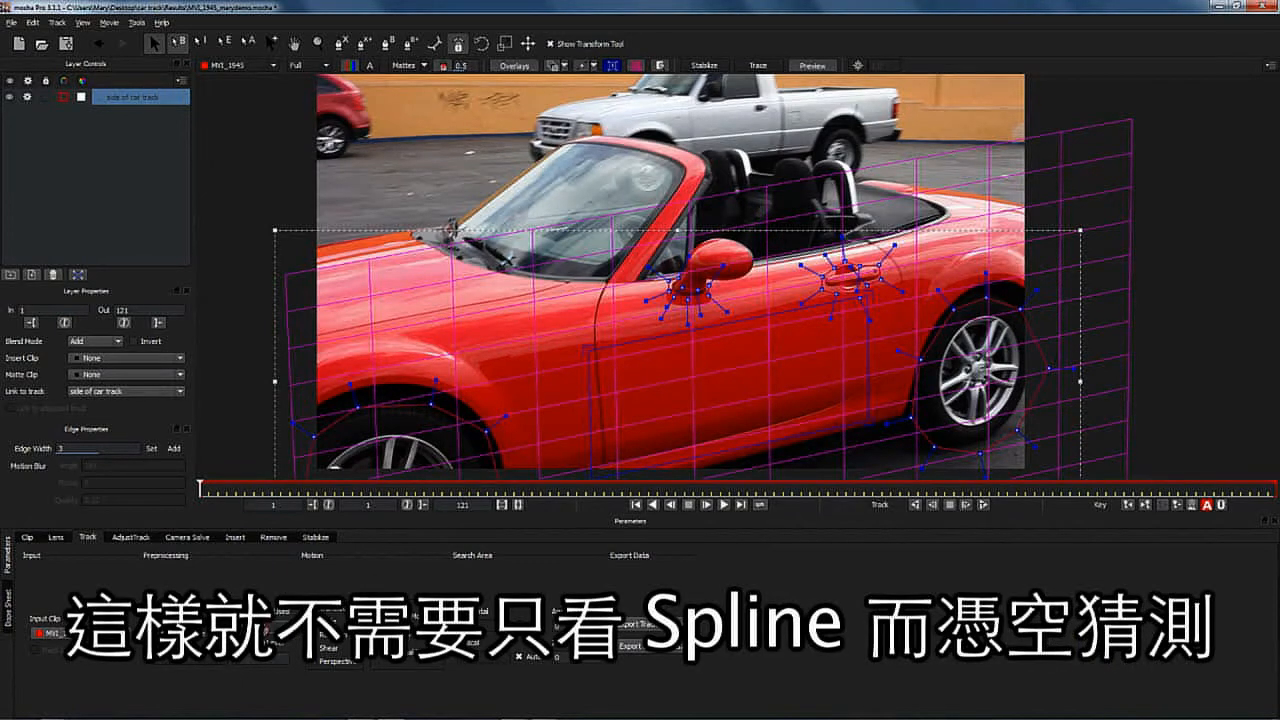
- Set Min % Pixels Used to 45 and enable Perspective motion for tracking
double_click(261, 628)
type("45")
left_click(292, 595)
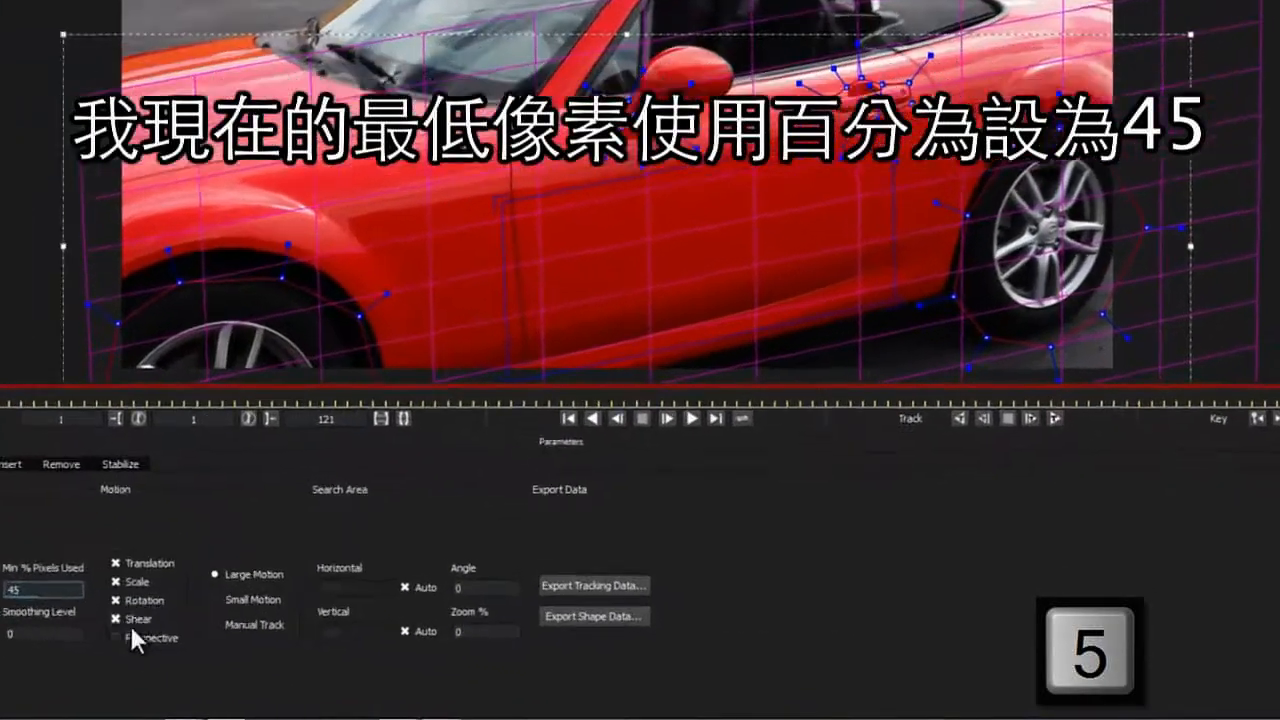
left_click(312, 661)
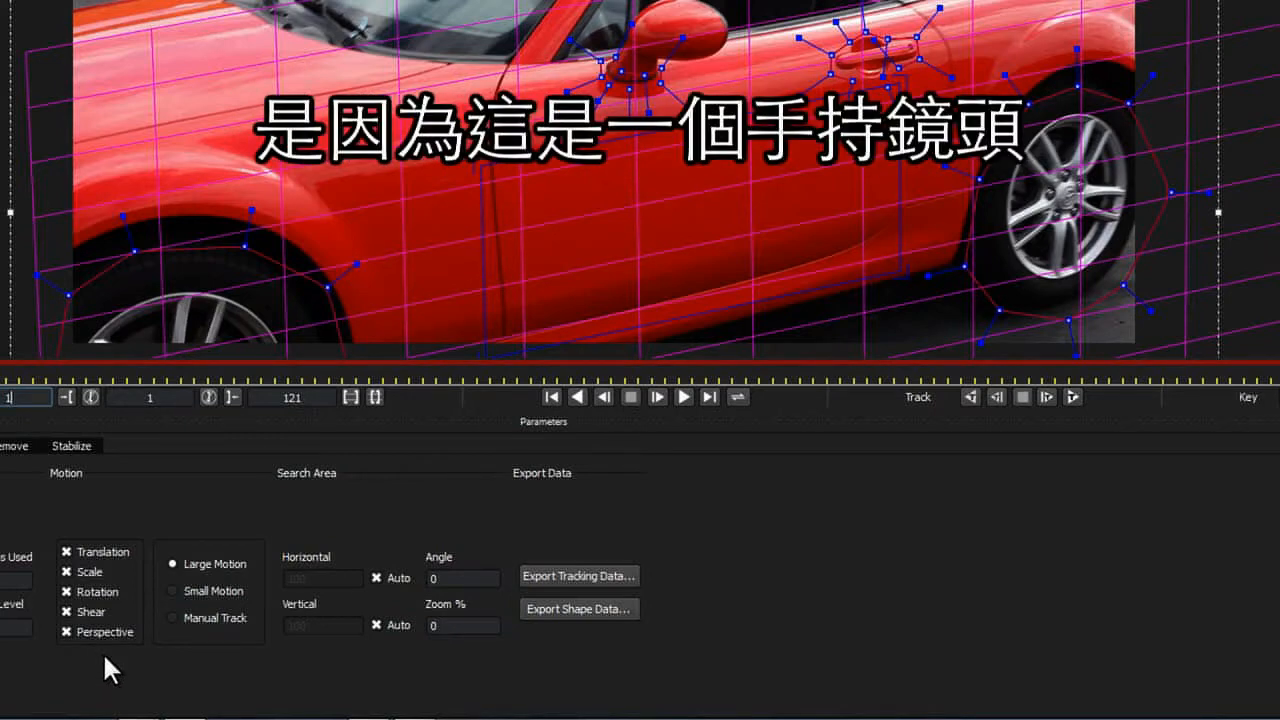
- Track the layer forwards through the clip and scrub back to the first frame to review
left_click(1072, 396)
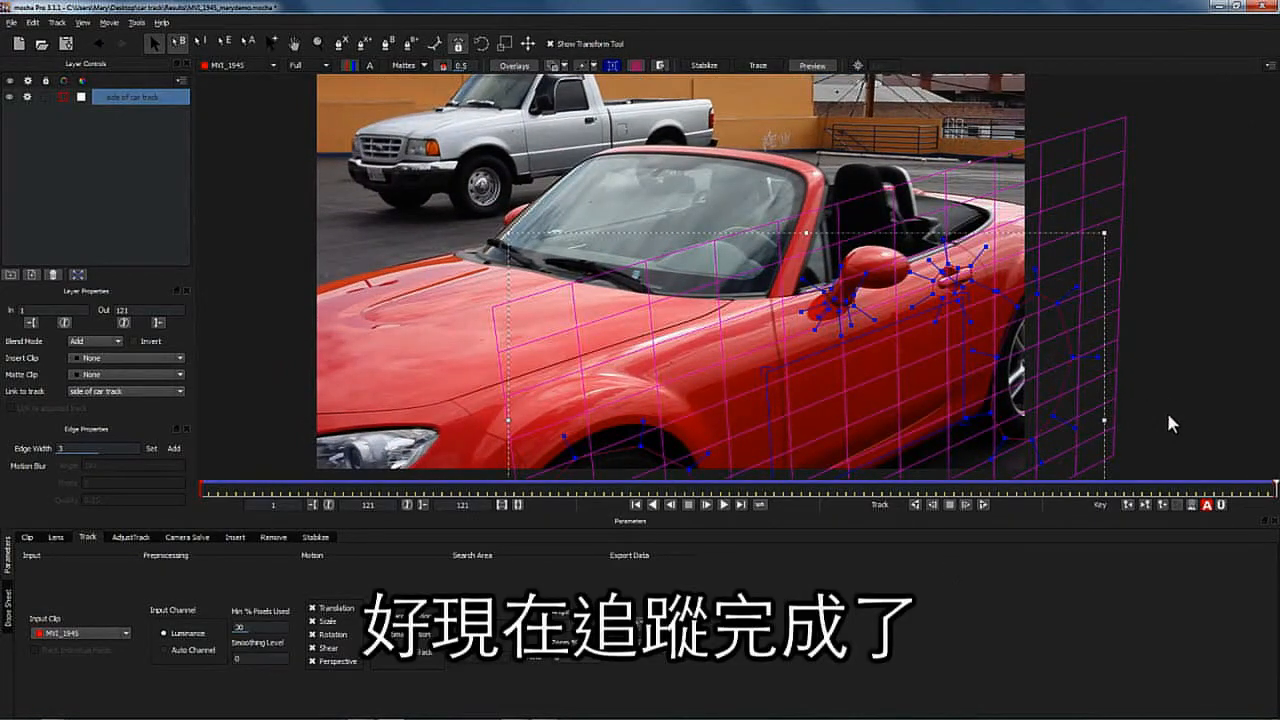
left_click_drag(1267, 488, 100, 412)
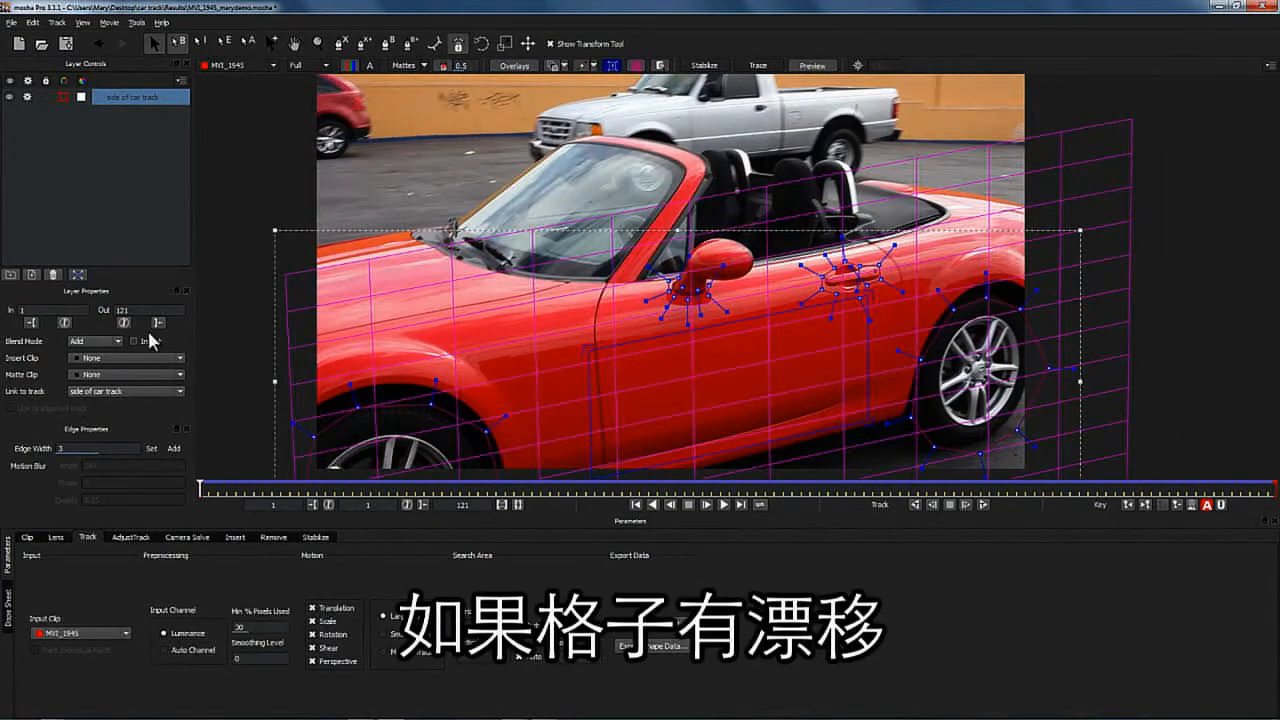
- Turn off the grid, then lock and hide the side of car track layer
left_click(612, 65)
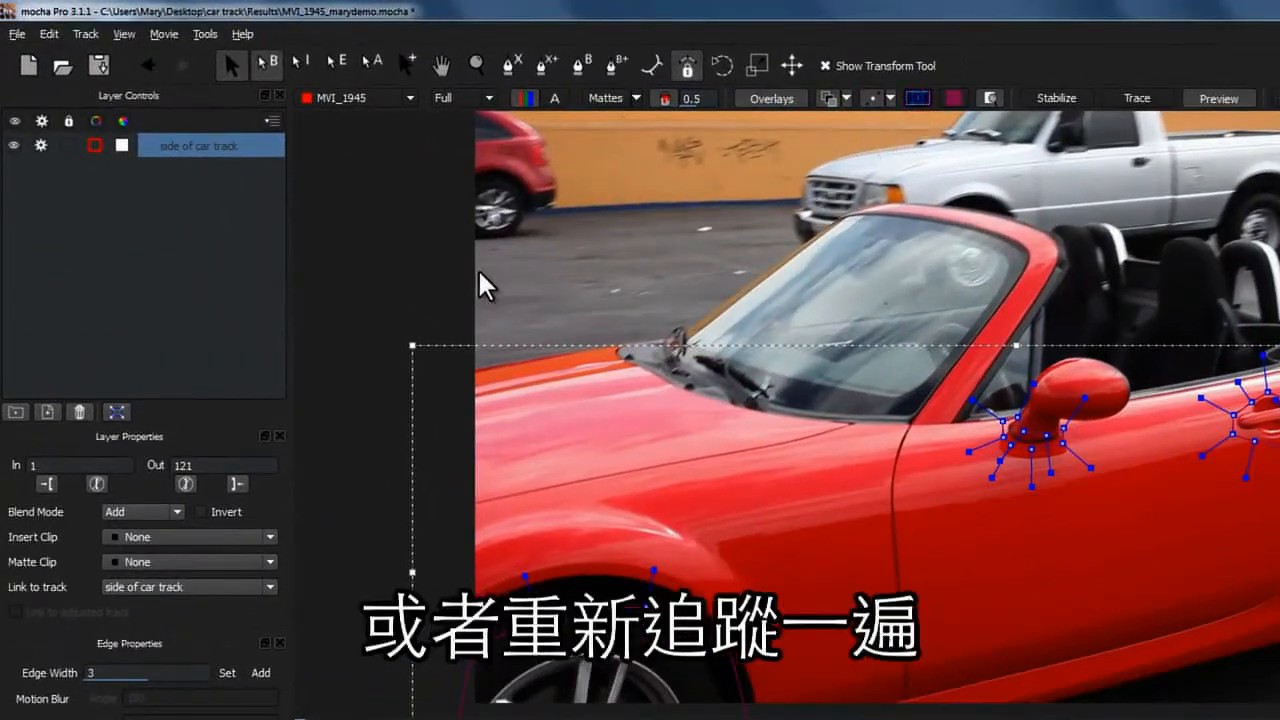
left_click(68, 144)
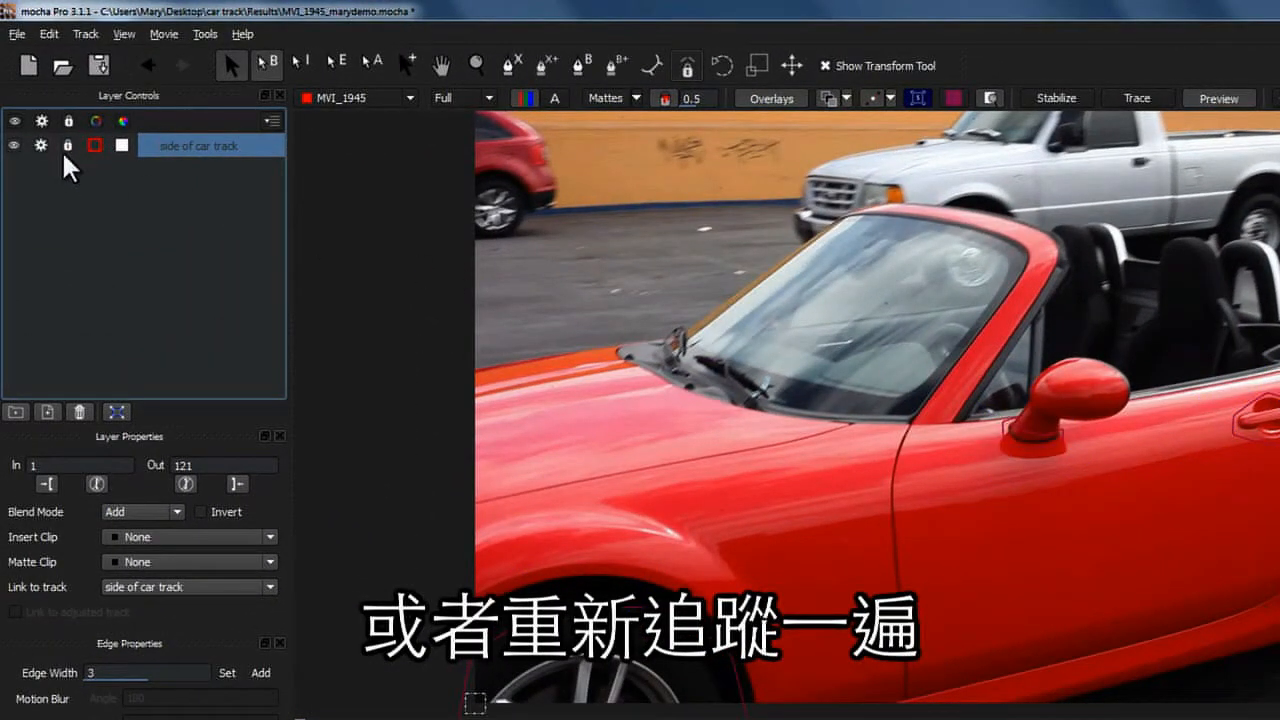
left_click(42, 145)
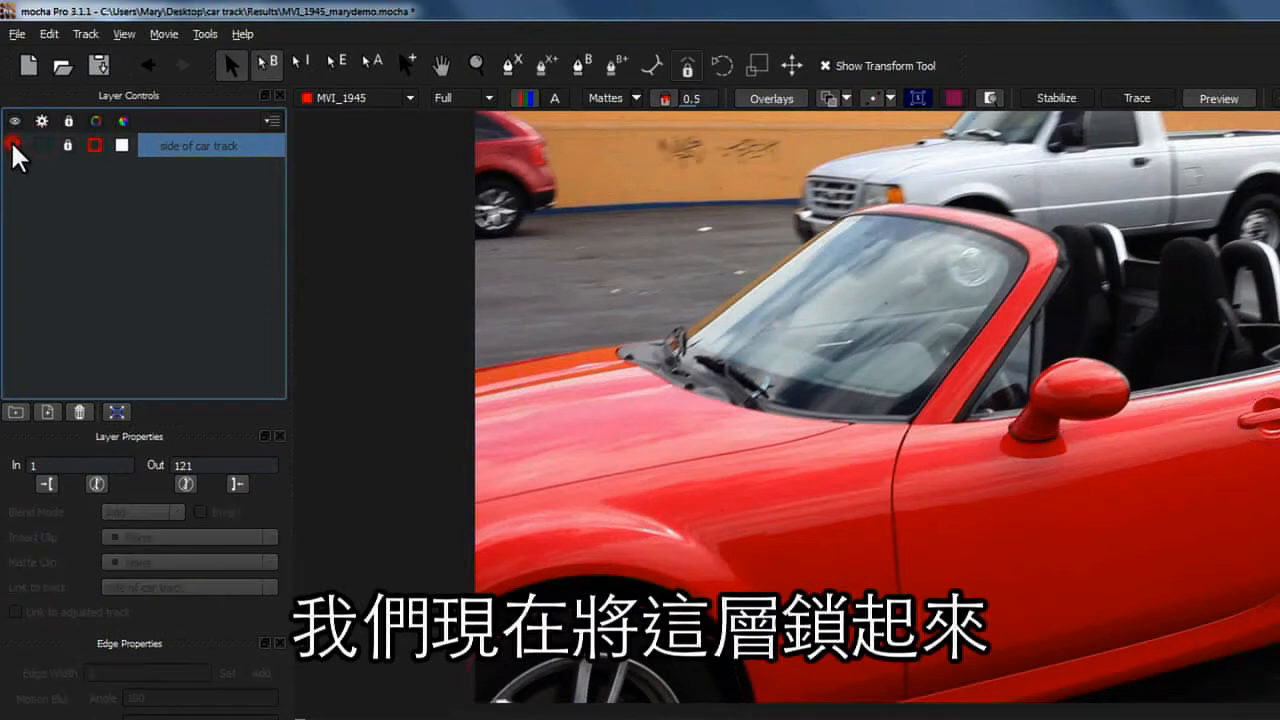
left_click(13, 146)
- Draw a new X-spline shape around the low-reflection cowl area below the car's windshield
left_click(511, 70)
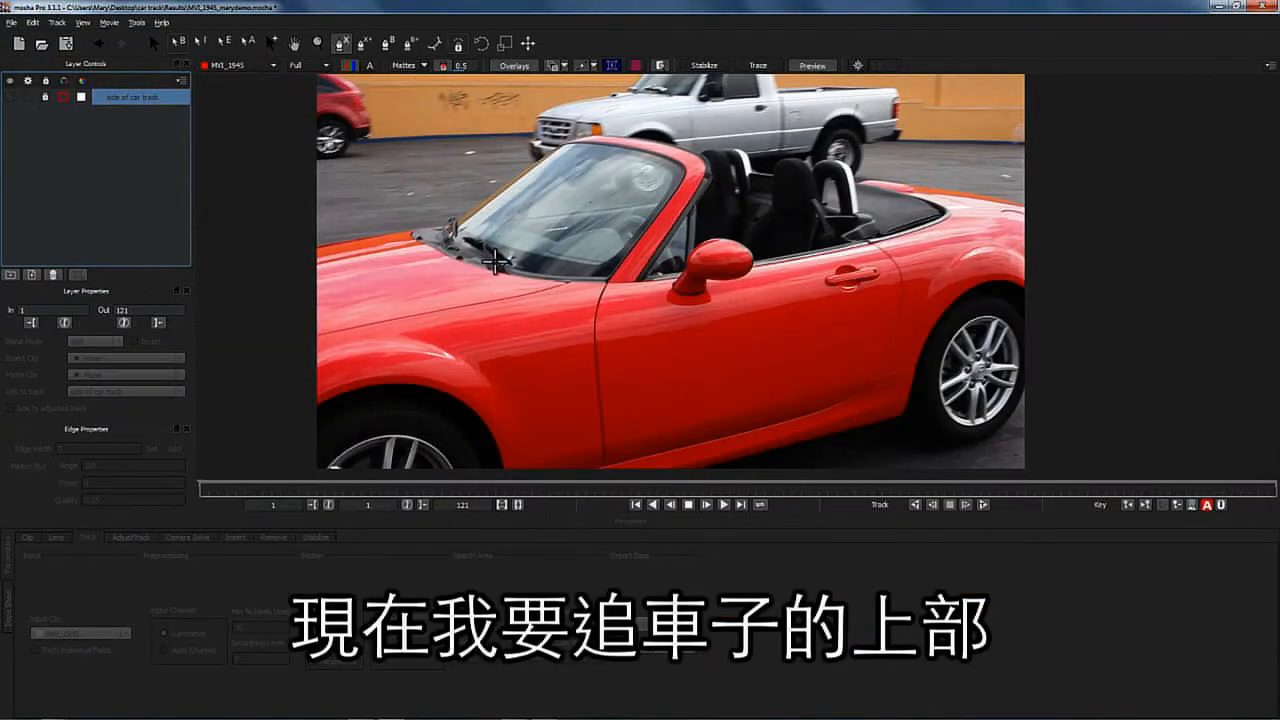
left_click(545, 273)
left_click(593, 270)
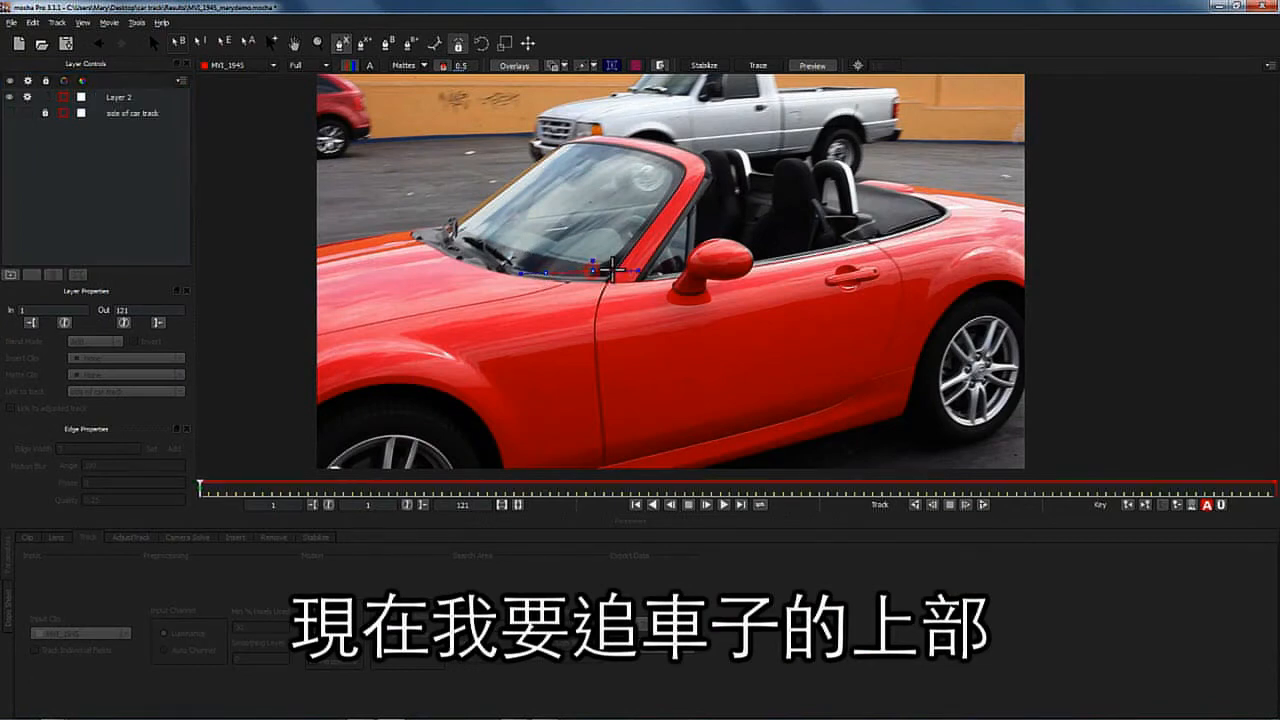
left_click(613, 271)
left_click(612, 291)
left_click(574, 288)
left_click(529, 283)
left_click(488, 275)
left_click(449, 262)
left_click(428, 246)
left_click(416, 235)
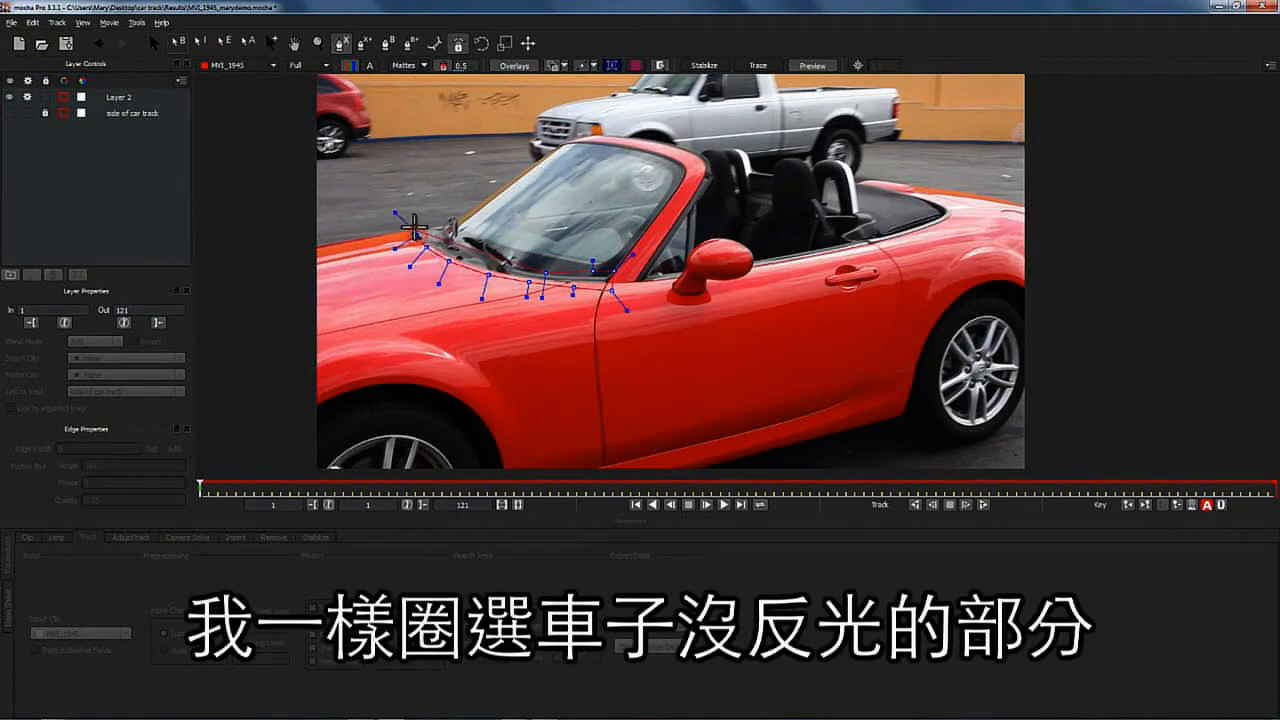
left_click(418, 228)
left_click(450, 221)
left_click(458, 222)
left_click(454, 235)
left_click(475, 249)
left_click(516, 265)
right_click(547, 273)
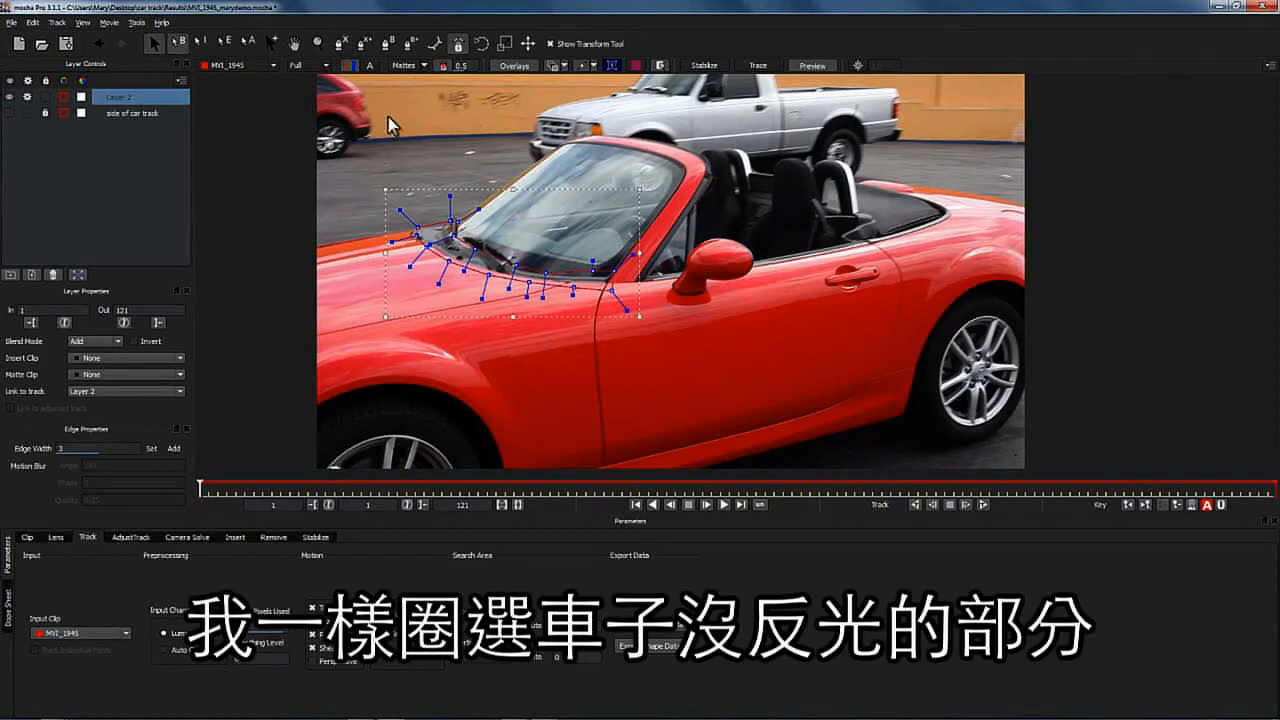
- Add a second X-spline shape around the rear soft-top area to the same layer and enable Perspective motion
left_click(365, 44)
left_click(865, 246)
left_click(913, 237)
left_click(939, 226)
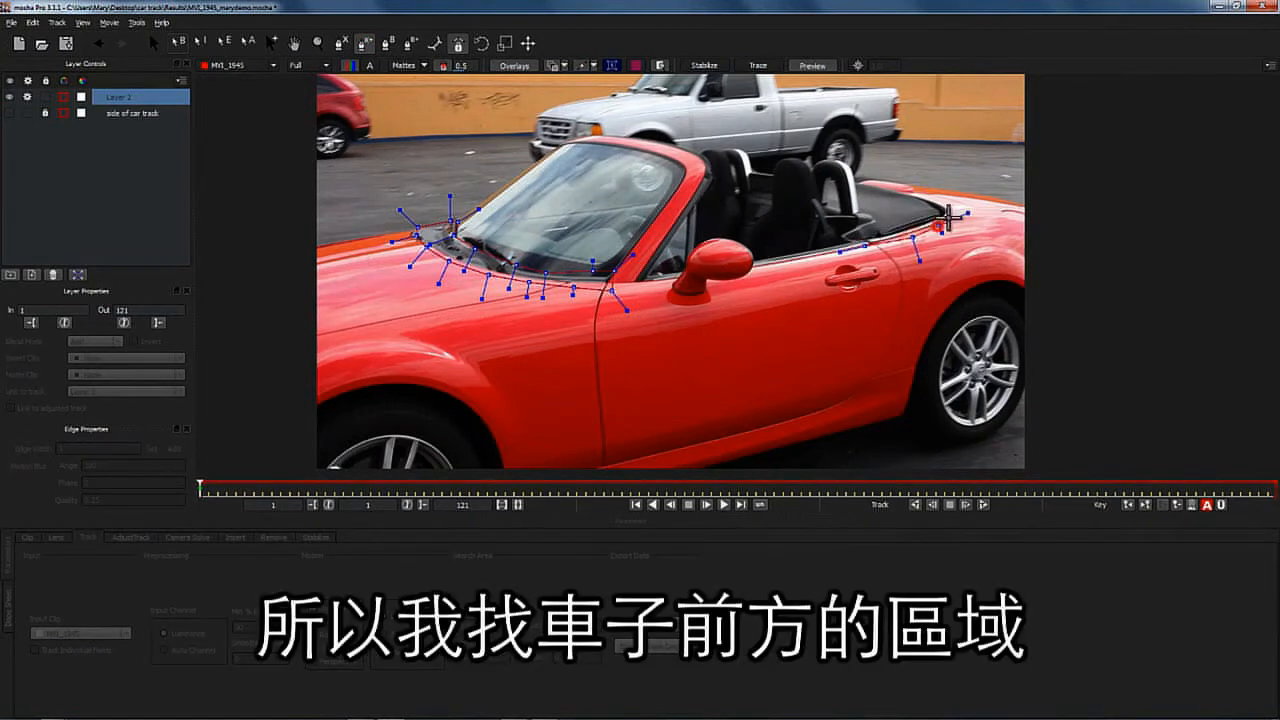
left_click(954, 212)
left_click(951, 203)
left_click(934, 196)
left_click(908, 192)
left_click(861, 183)
left_click(875, 208)
left_click(887, 220)
left_click(879, 233)
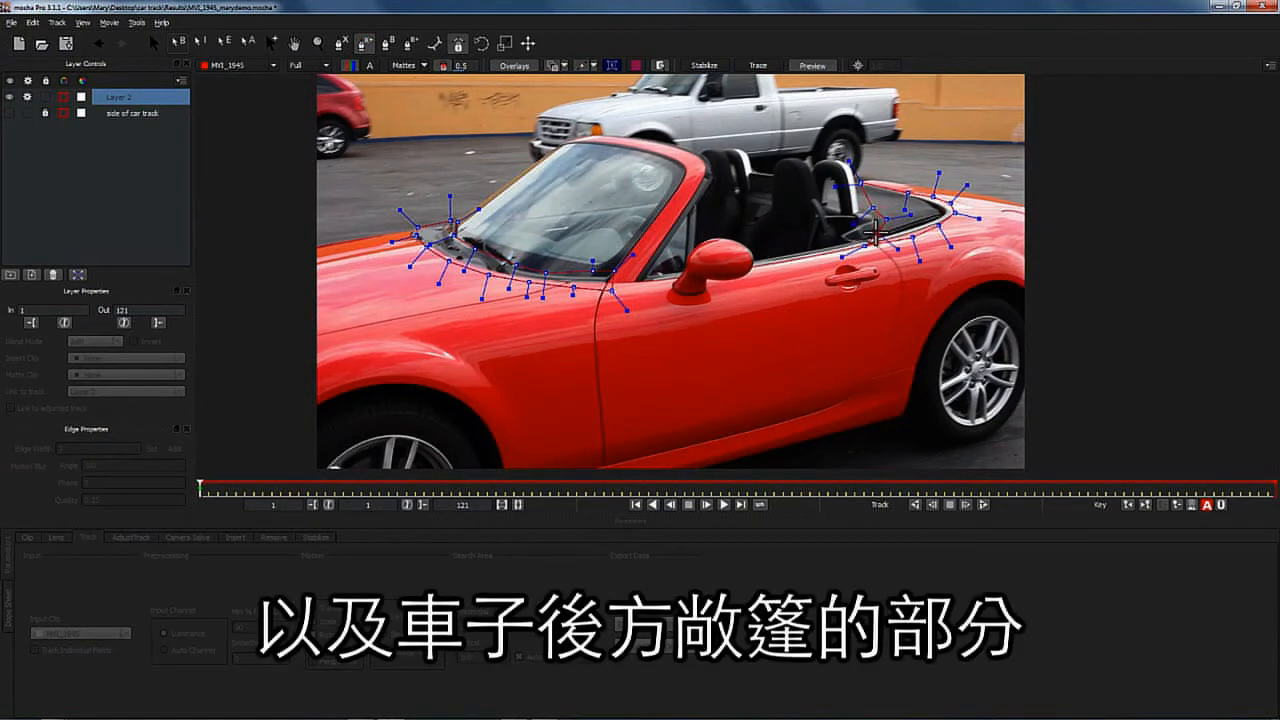
right_click(853, 250)
left_click(316, 660)
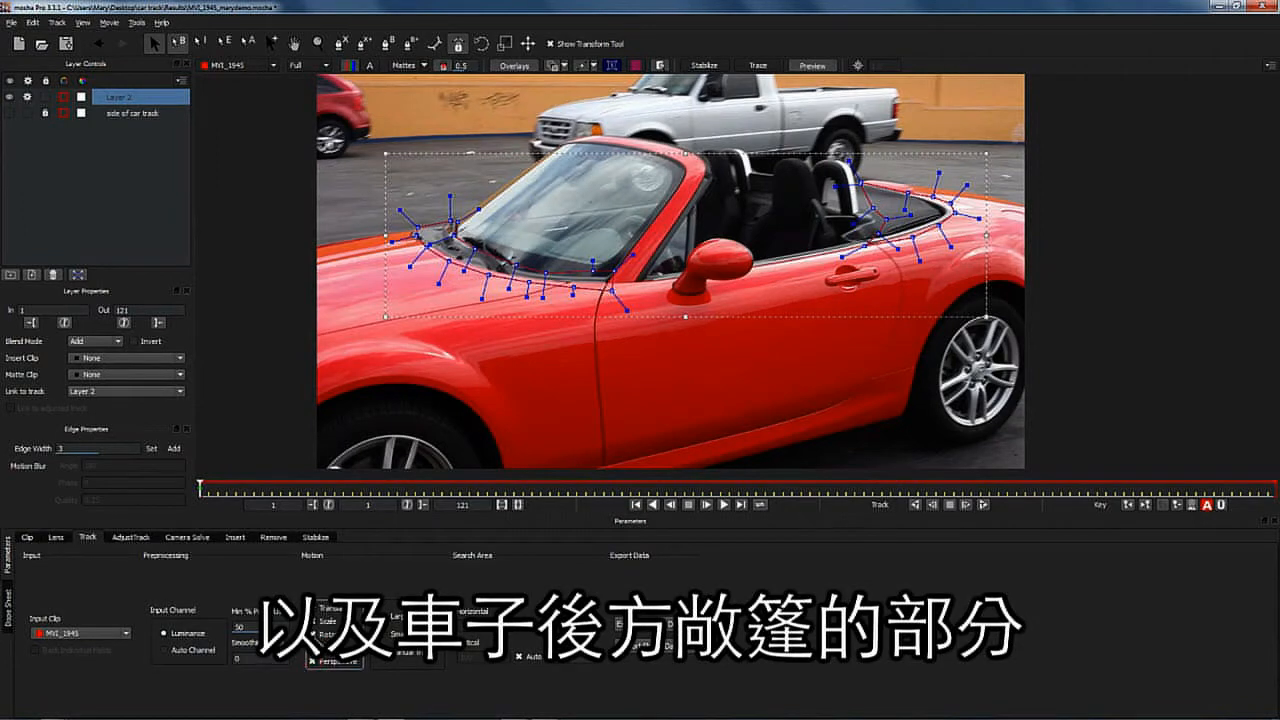
- Rename the new layer as top of car track
double_click(120, 97)
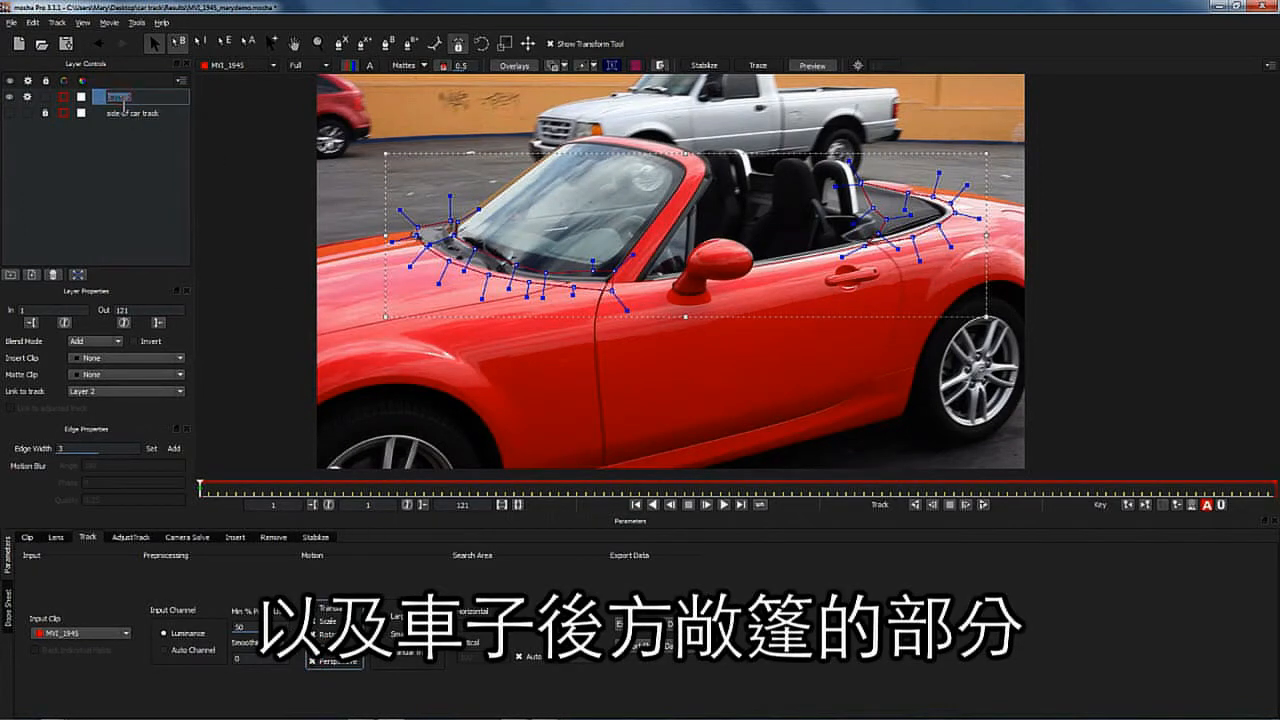
type("top of car ")
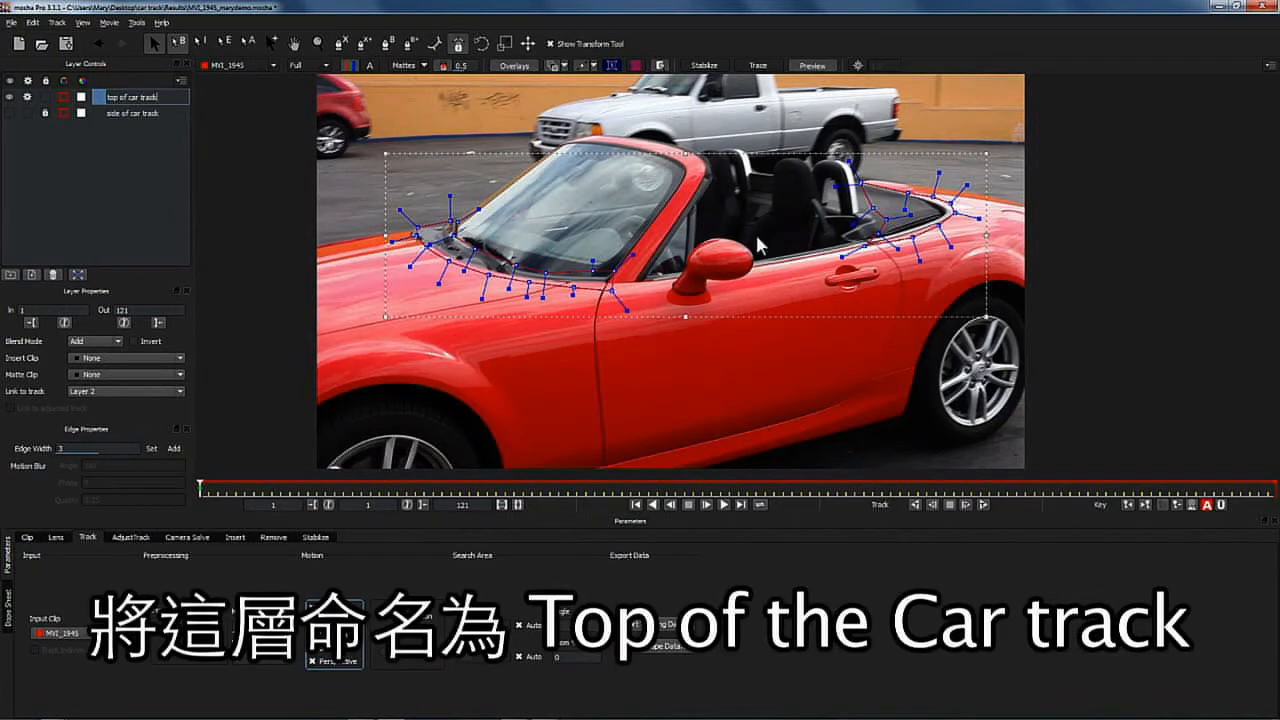
type("track")
key("Return")
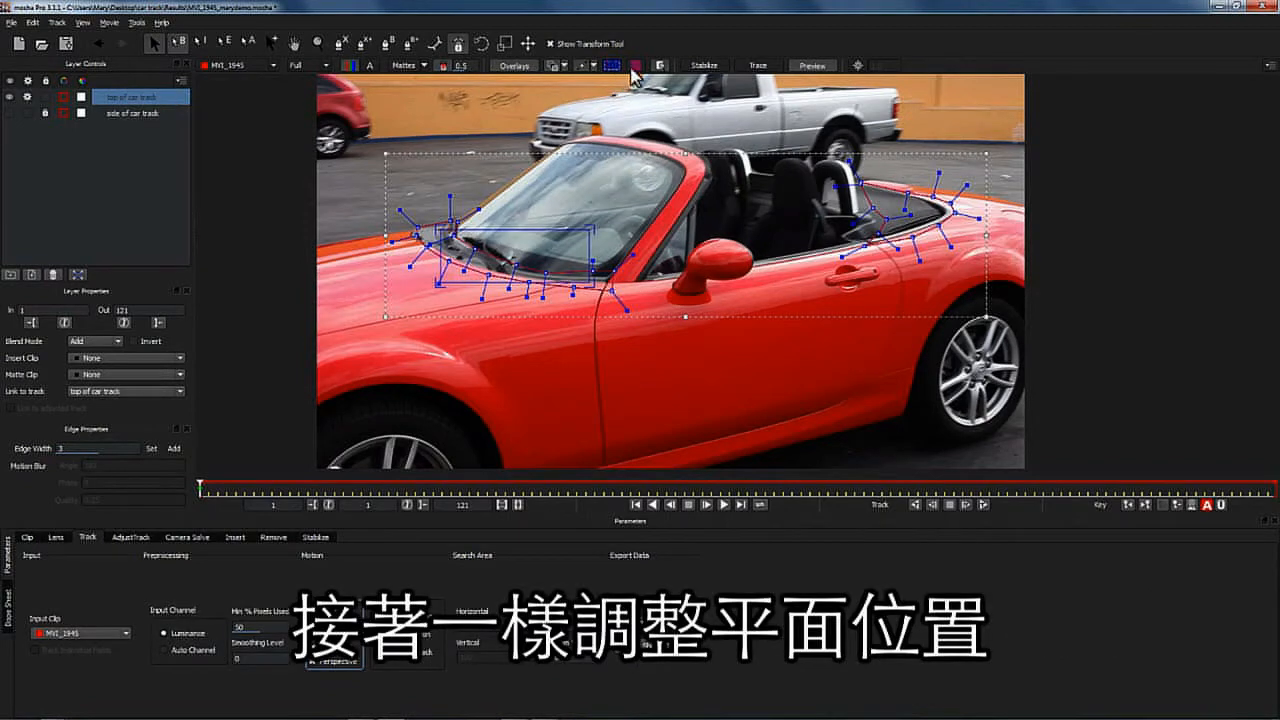
- Show the planar surface and move its corners to lie across the top of the car
left_click(635, 65)
left_click_drag(593, 228, 568, 256)
left_click_drag(438, 283, 485, 276)
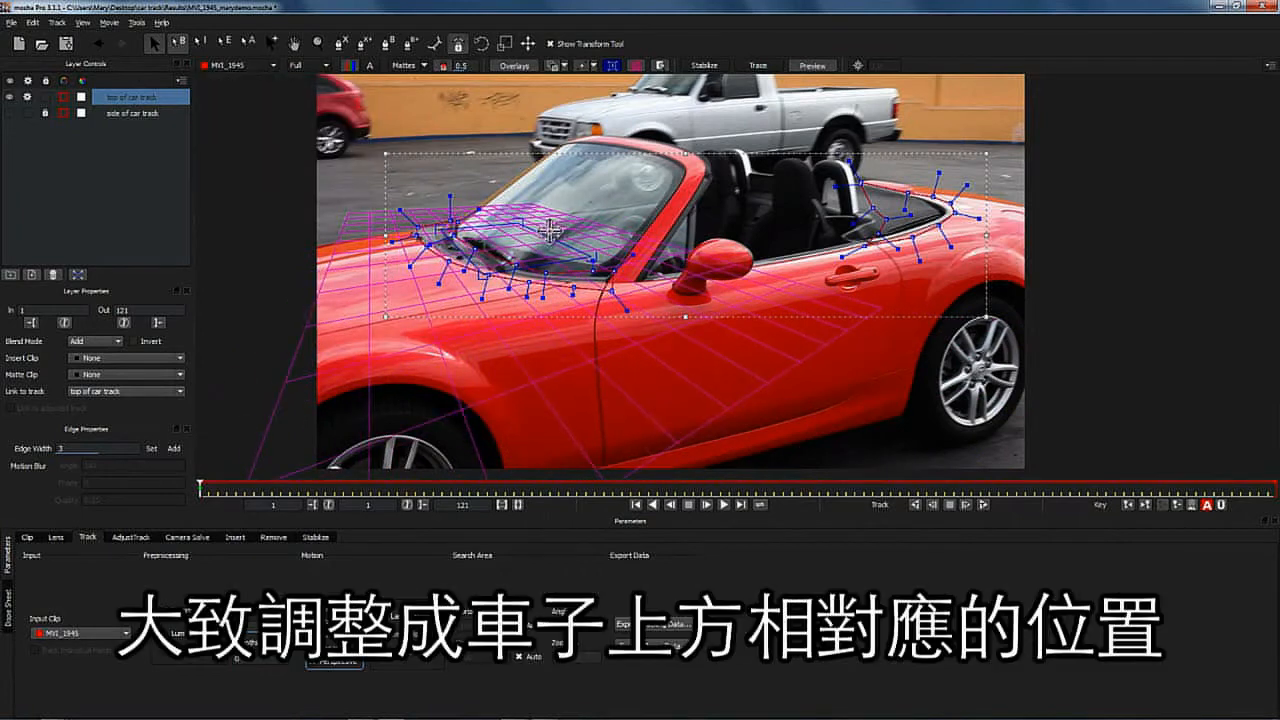
left_click_drag(545, 237, 757, 202)
left_click_drag(482, 271, 744, 232)
left_click_drag(832, 212, 846, 214)
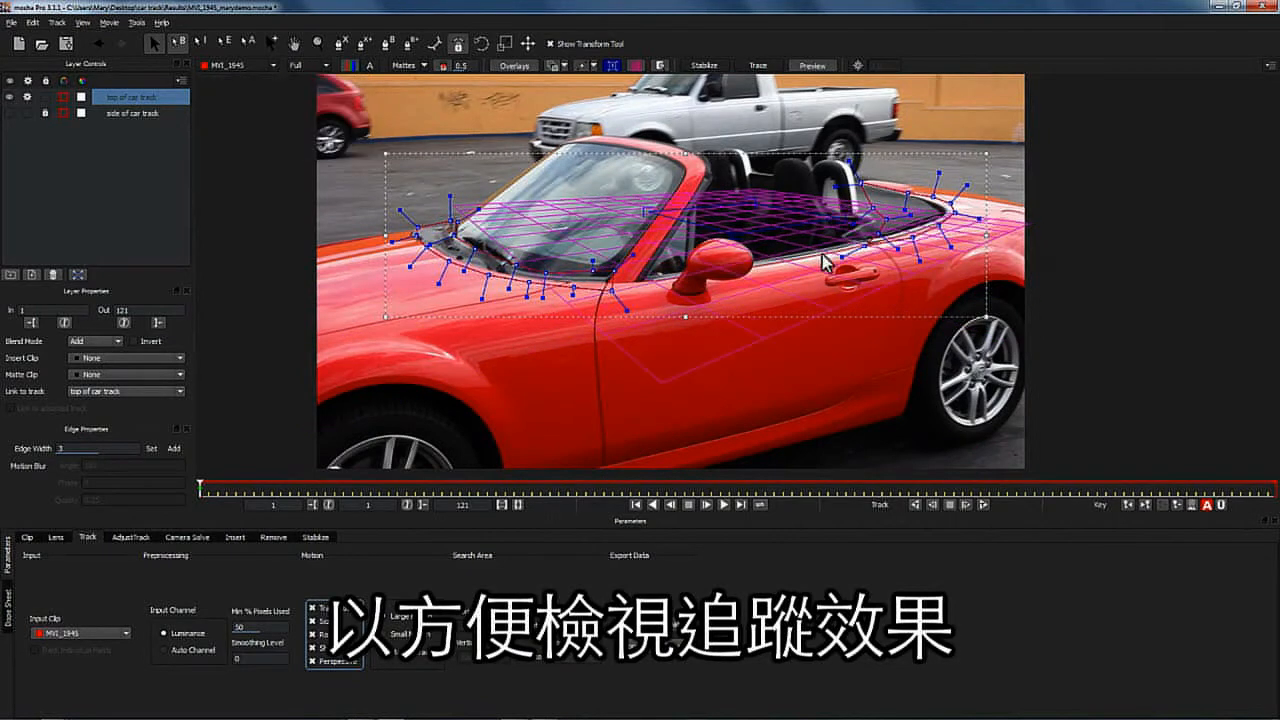
left_click_drag(755, 202, 753, 198)
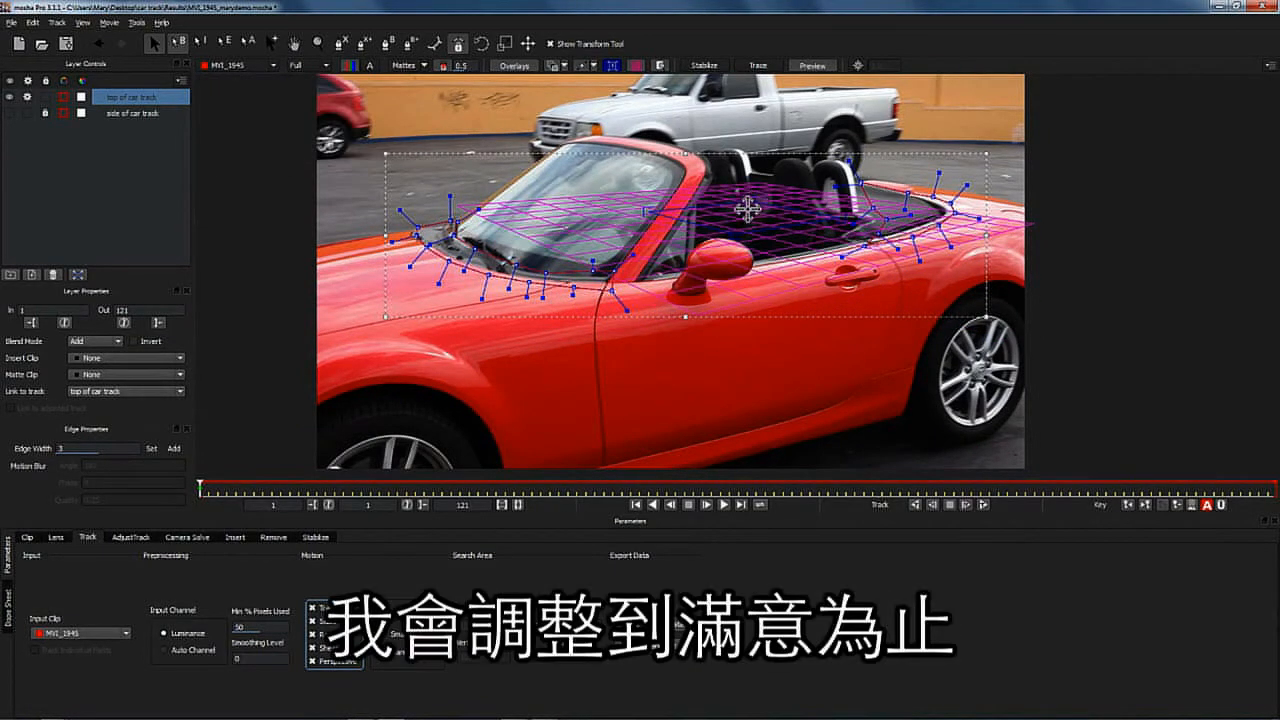
left_click_drag(649, 207, 652, 212)
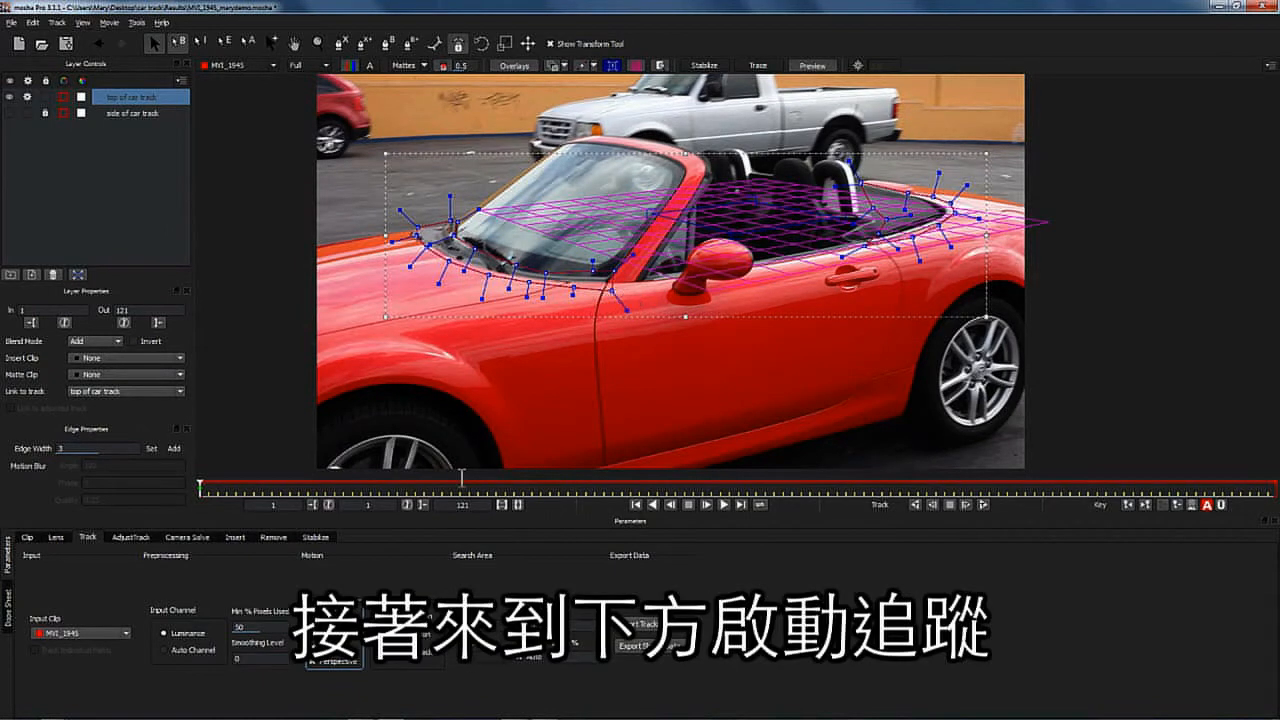
- Track the top of car track layer forwards through the clip and scrub back to the first frame
left_click(982, 505)
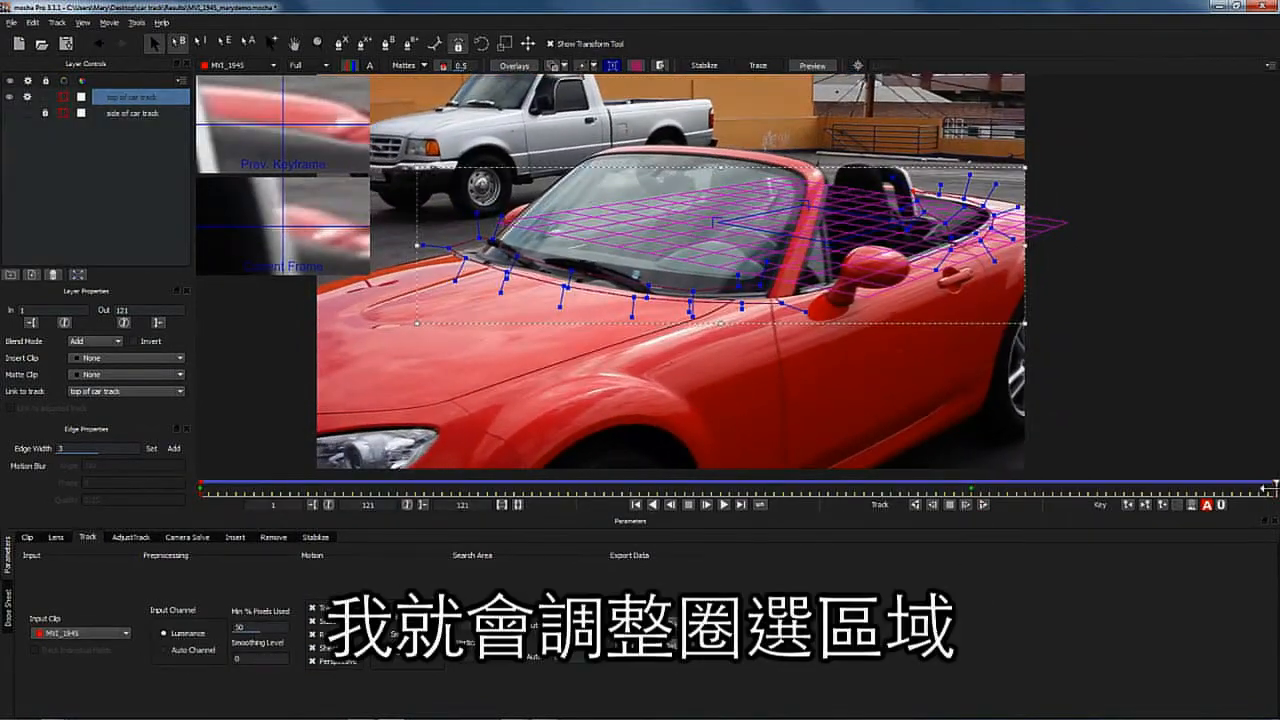
left_click_drag(1267, 489, 140, 450)
left_click_drag(154, 452, 118, 437)
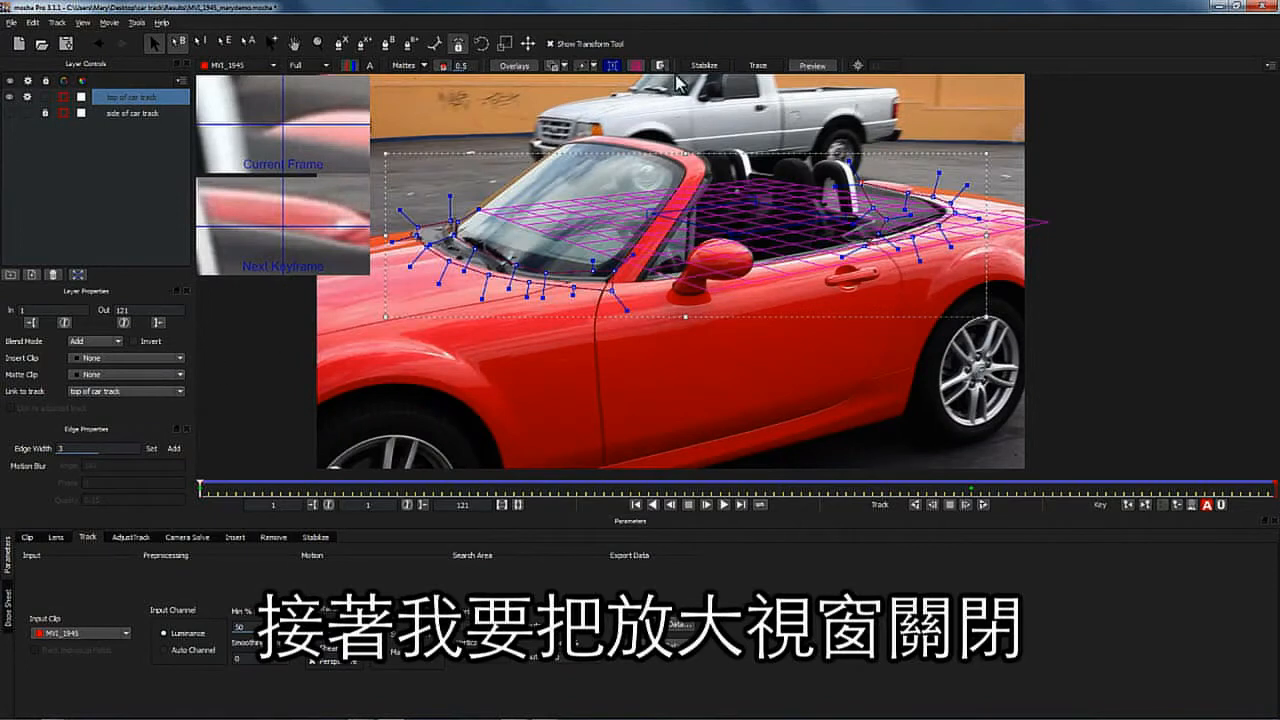
- Turn off the grid, planar surface and zoom window overlays
left_click(612, 66)
left_click(635, 65)
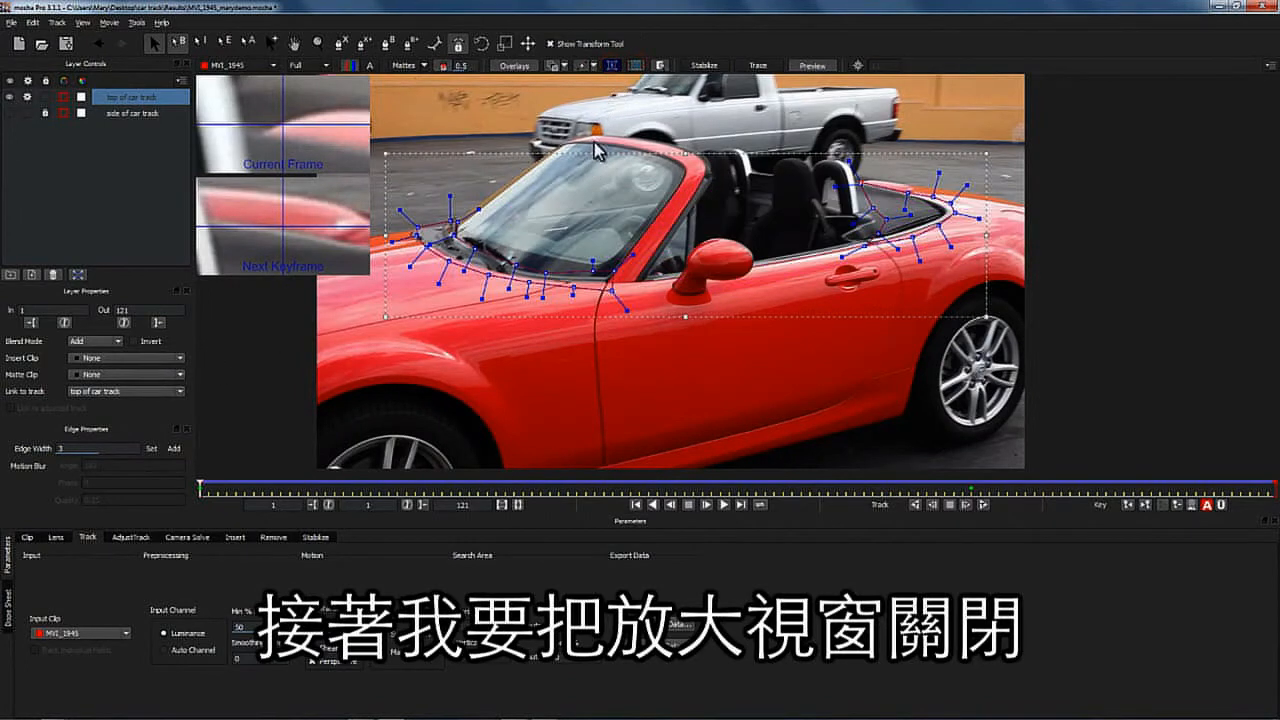
left_click(659, 65)
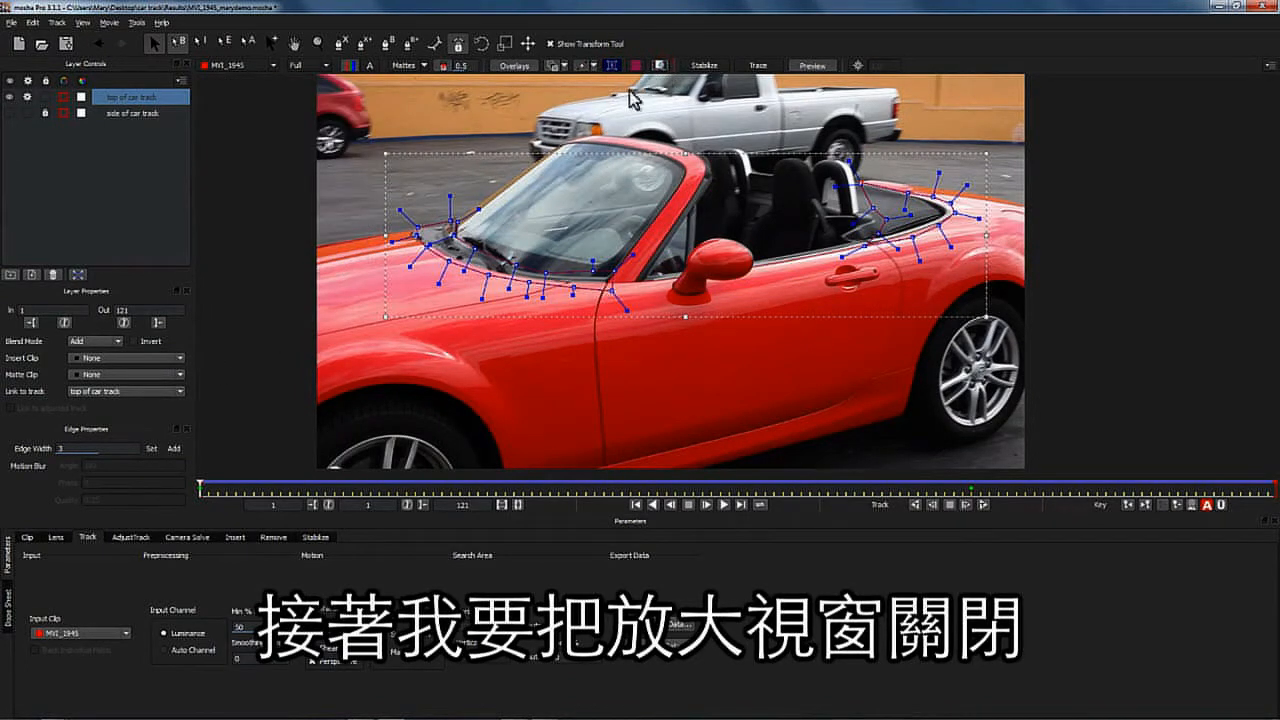
- Lock and hide the top of car track layer
left_click(45, 98)
left_click(45, 113)
left_click(27, 97)
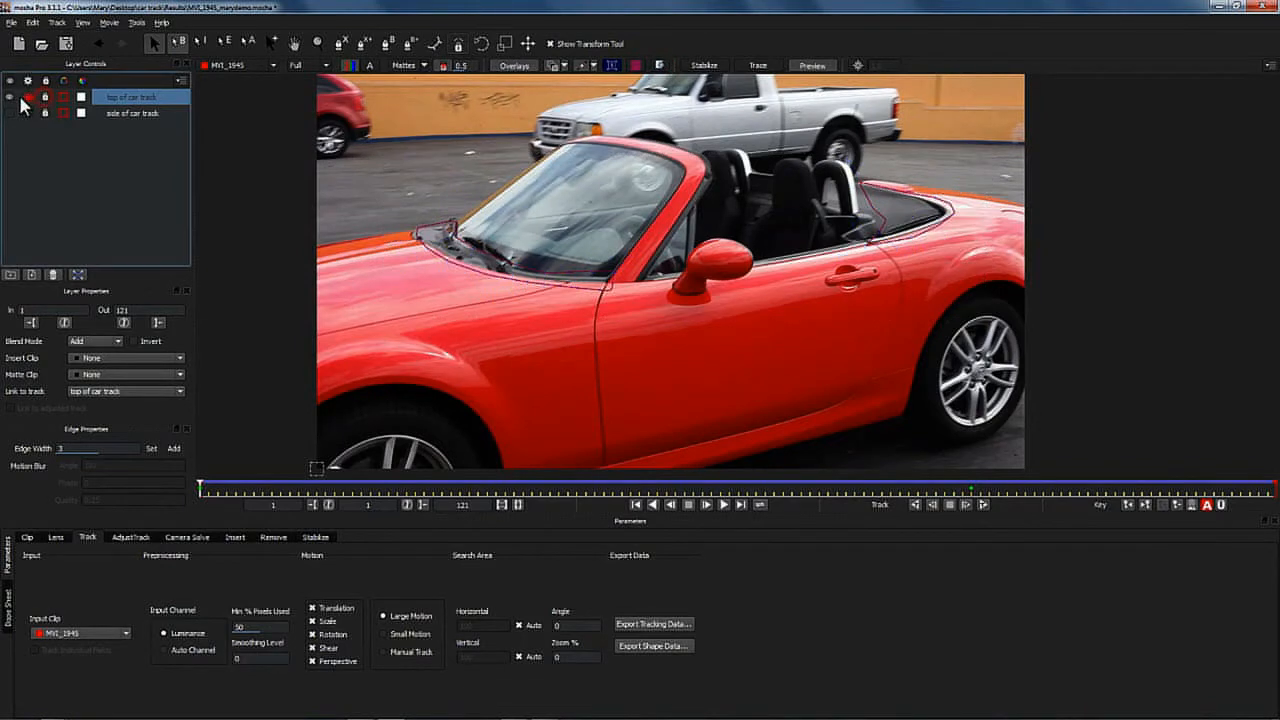
left_click(9, 97)
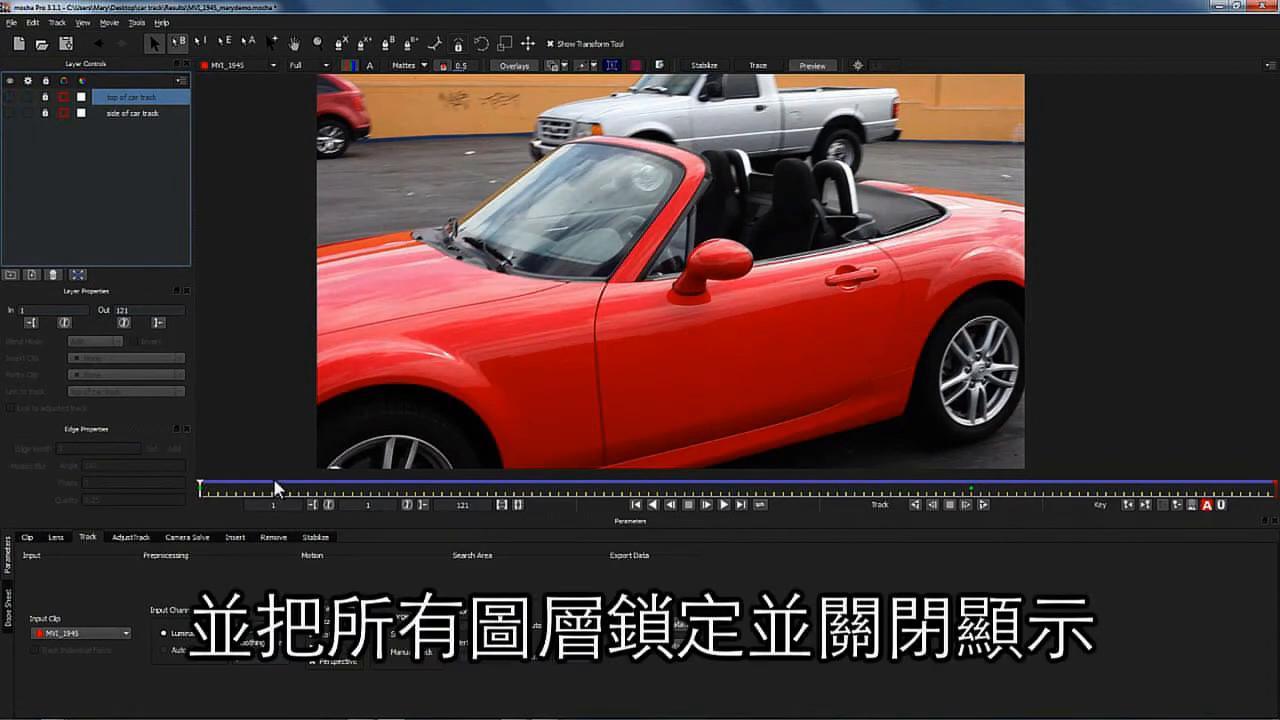
- Unlock both layers and make them visible again
left_click_drag(201, 488, 90, 374)
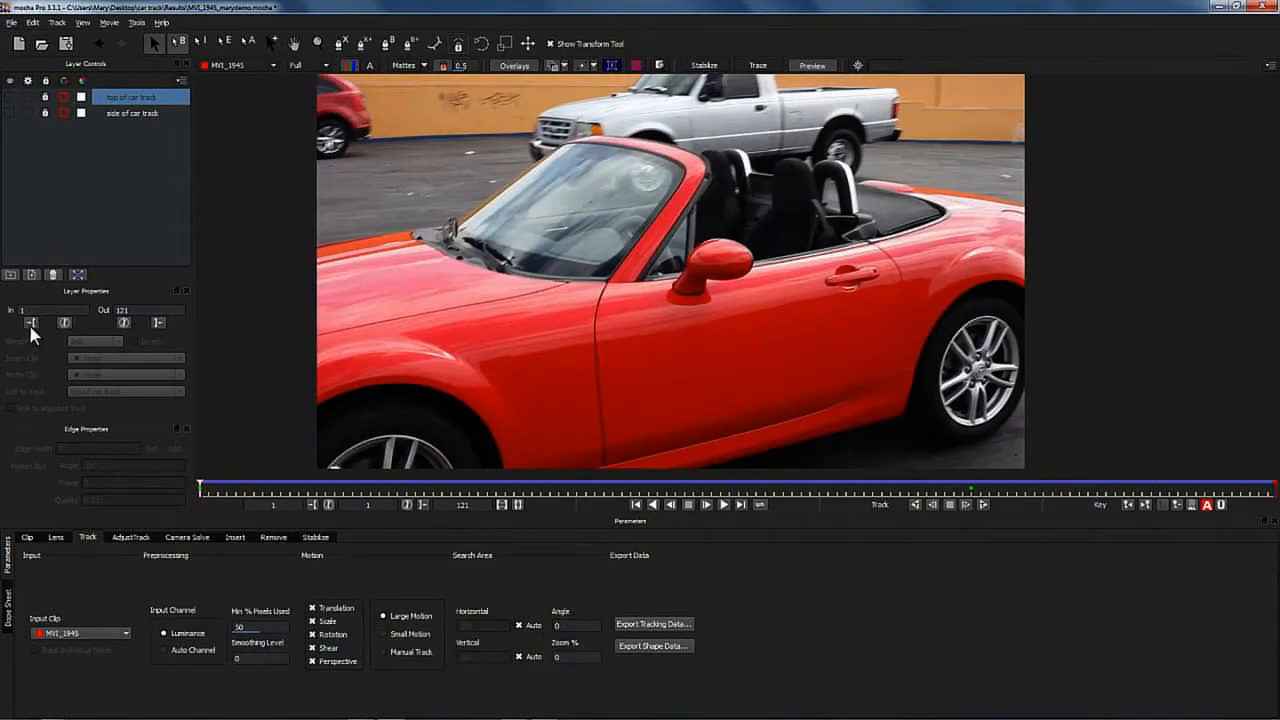
left_click(45, 114)
left_click(45, 98)
left_click(10, 98)
left_click(11, 113)
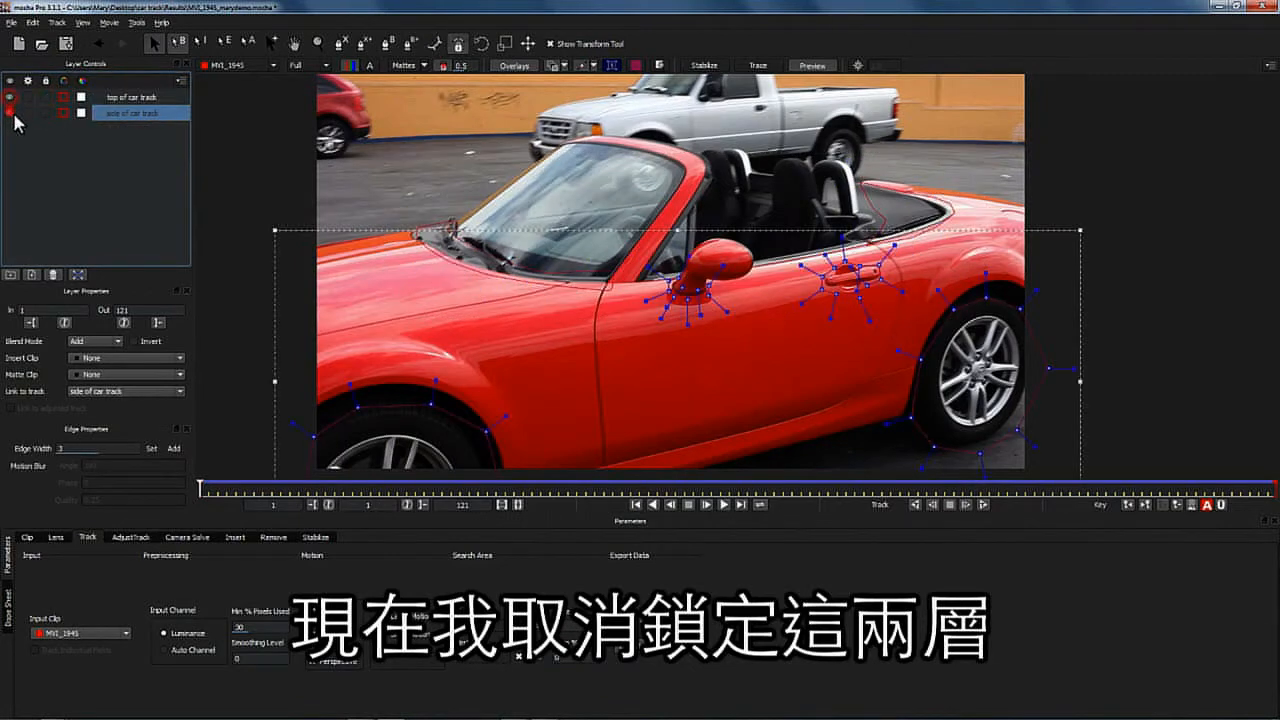
- Show the side of car track layer's planar surface and shrink it to a small rectangle on the door
left_click(133, 100)
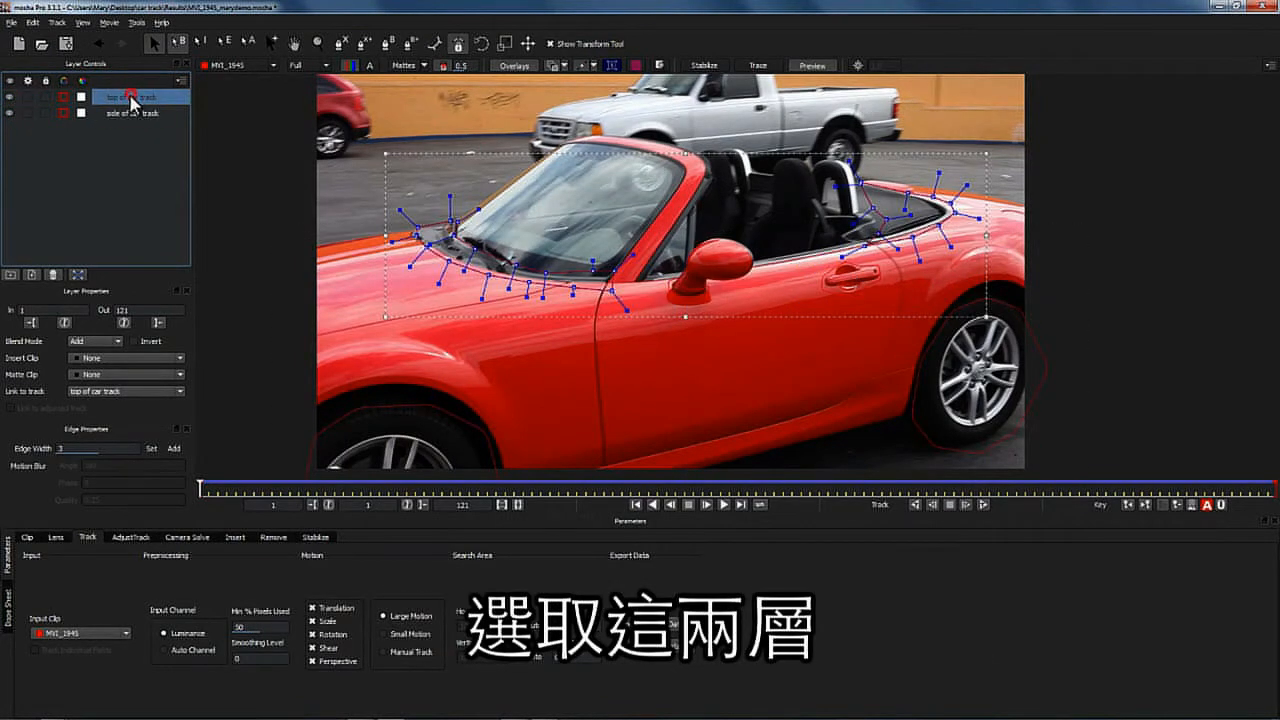
left_click(126, 113)
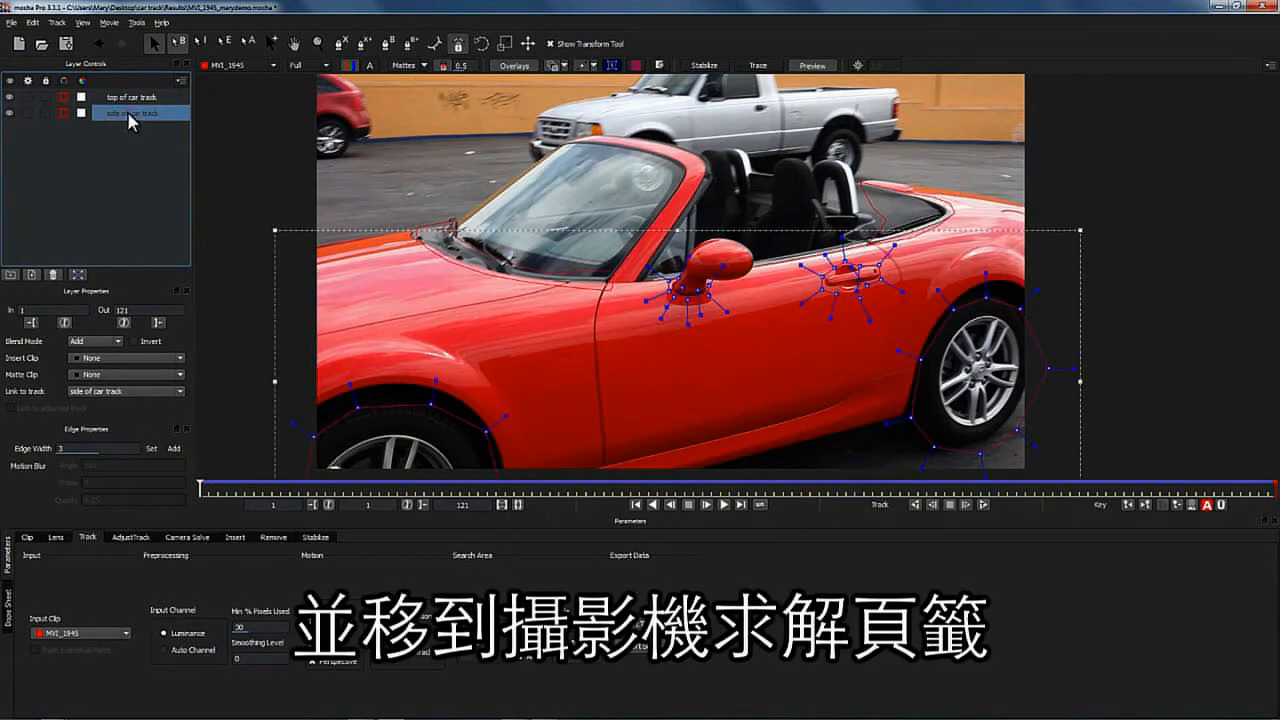
left_click(612, 65)
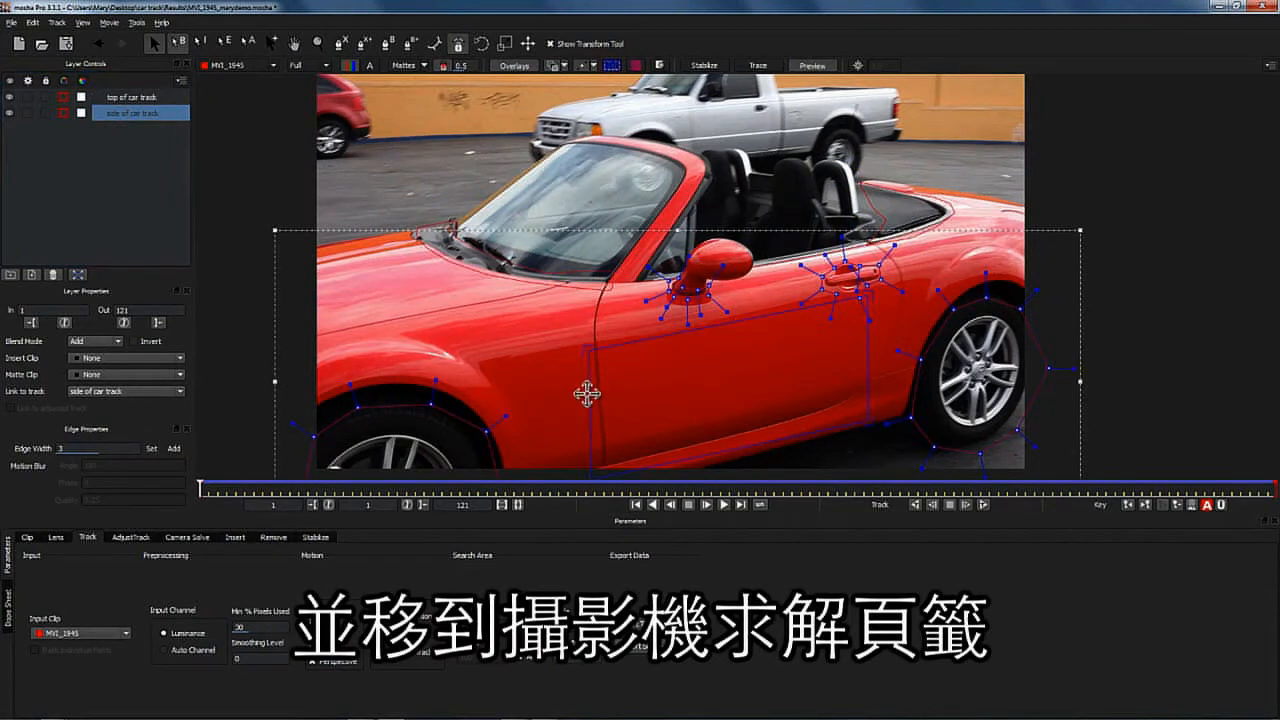
left_click_drag(586, 391, 714, 371)
left_click_drag(868, 340, 791, 358)
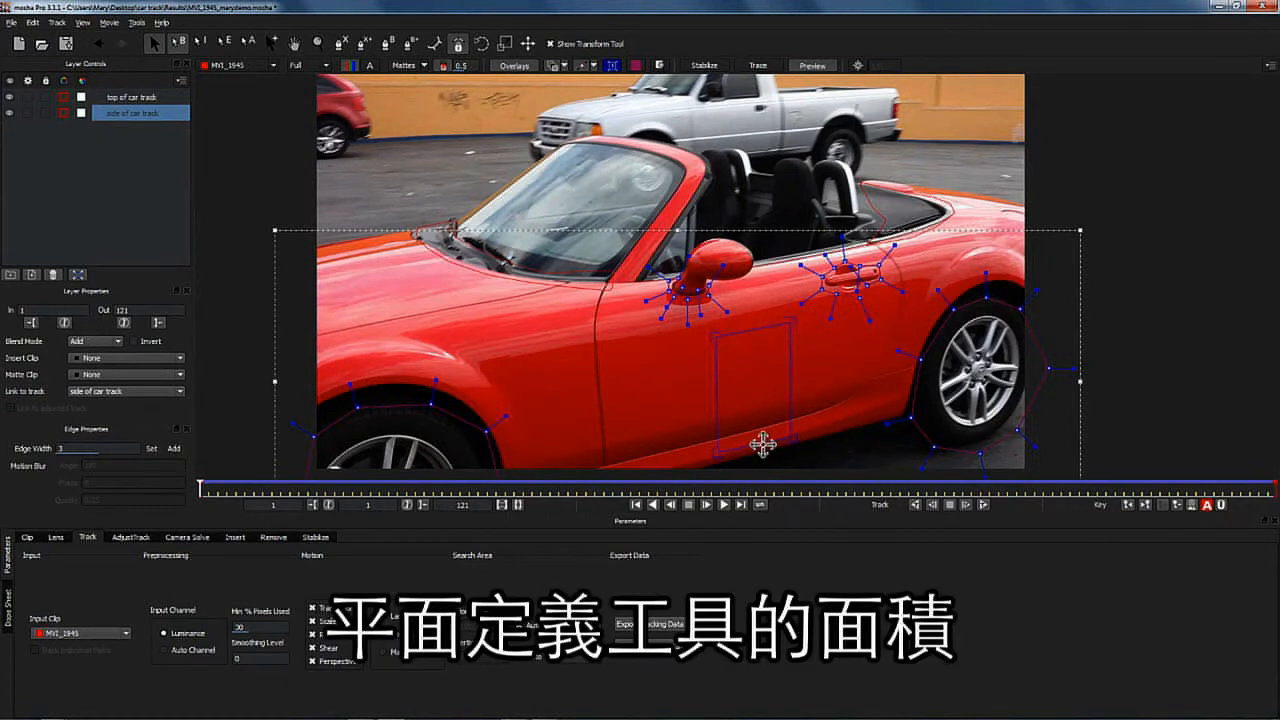
left_click_drag(763, 447, 719, 352)
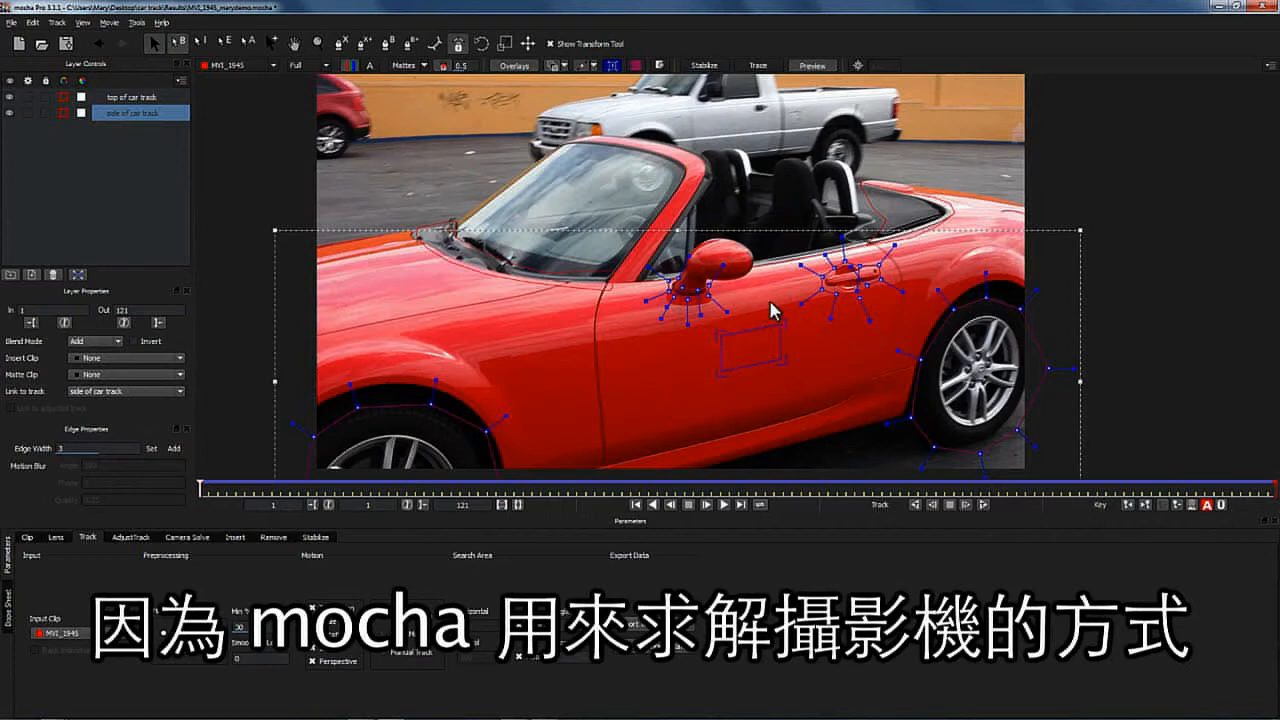
- Select both layers and run a Camera Solve with the Auto camera setting
left_click(156, 98)
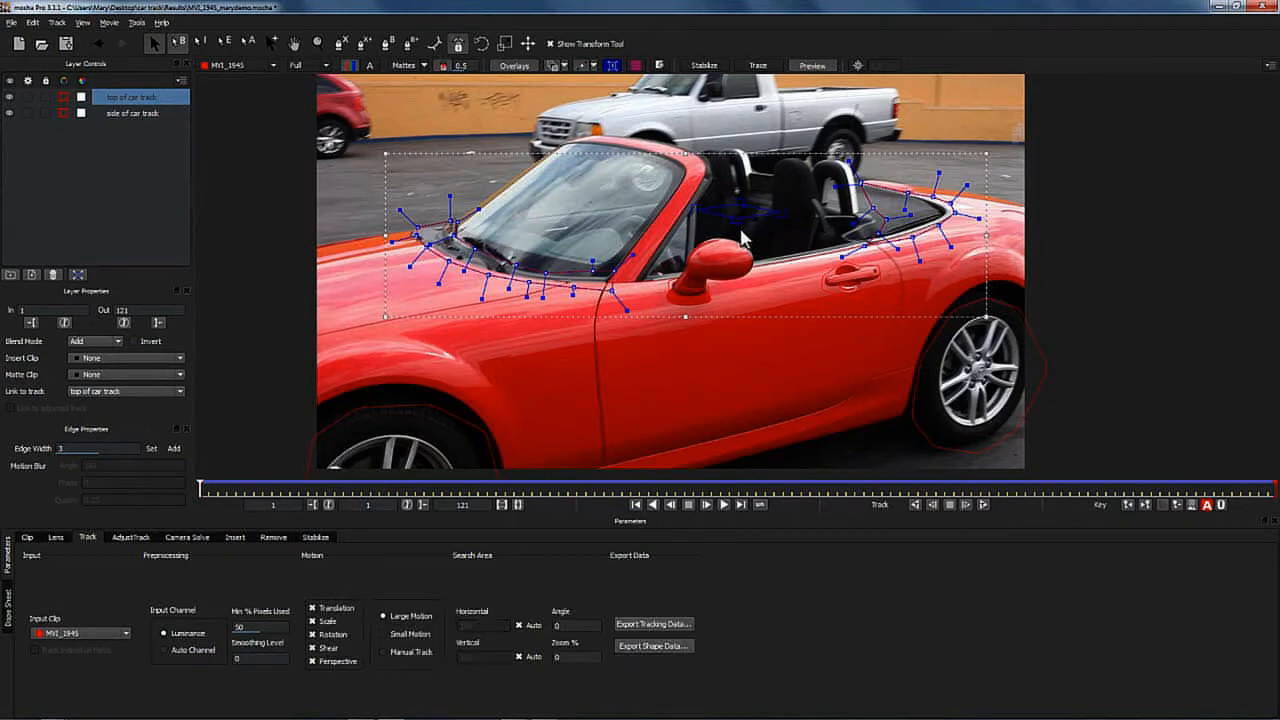
left_click(189, 537)
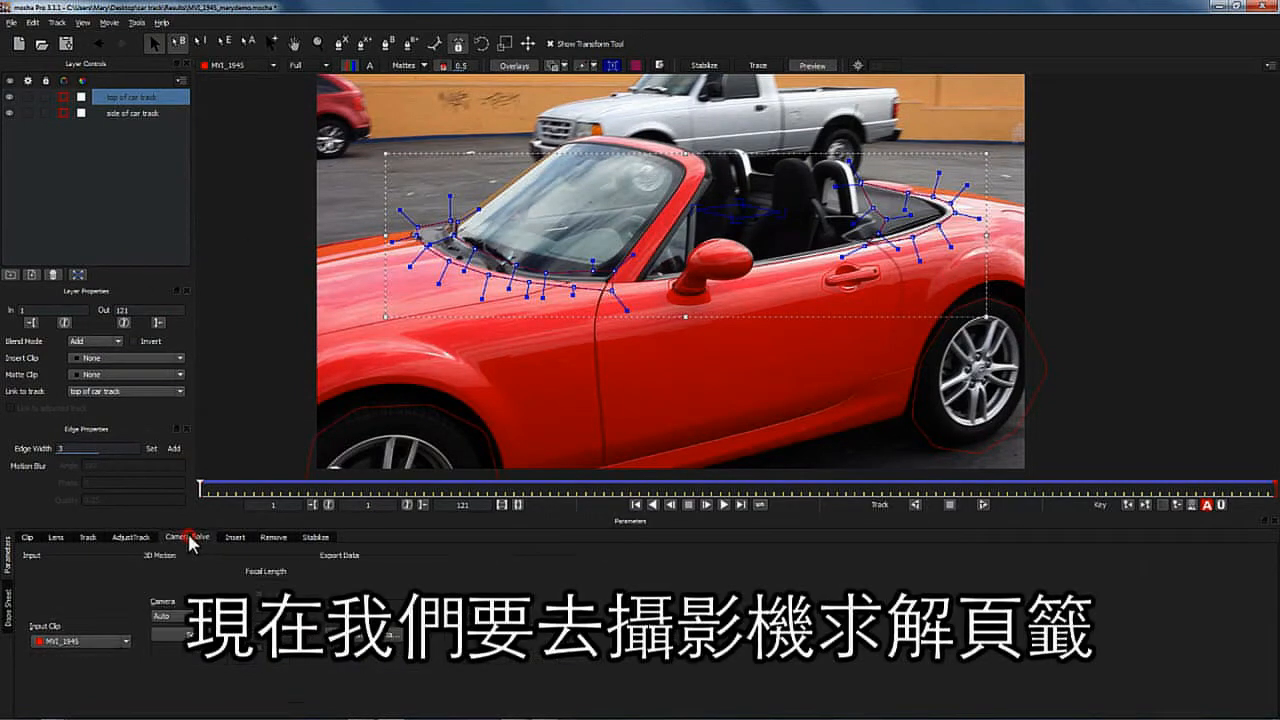
left_click(142, 118, "shift")
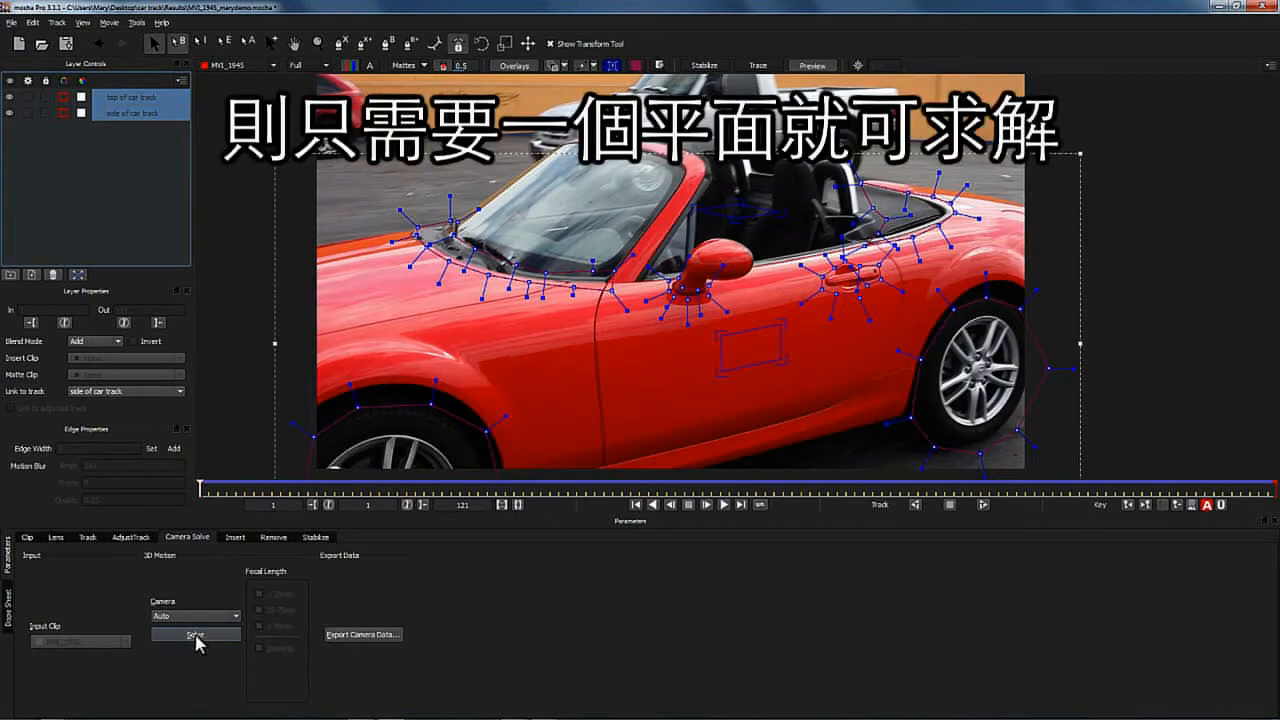
left_click(196, 636)
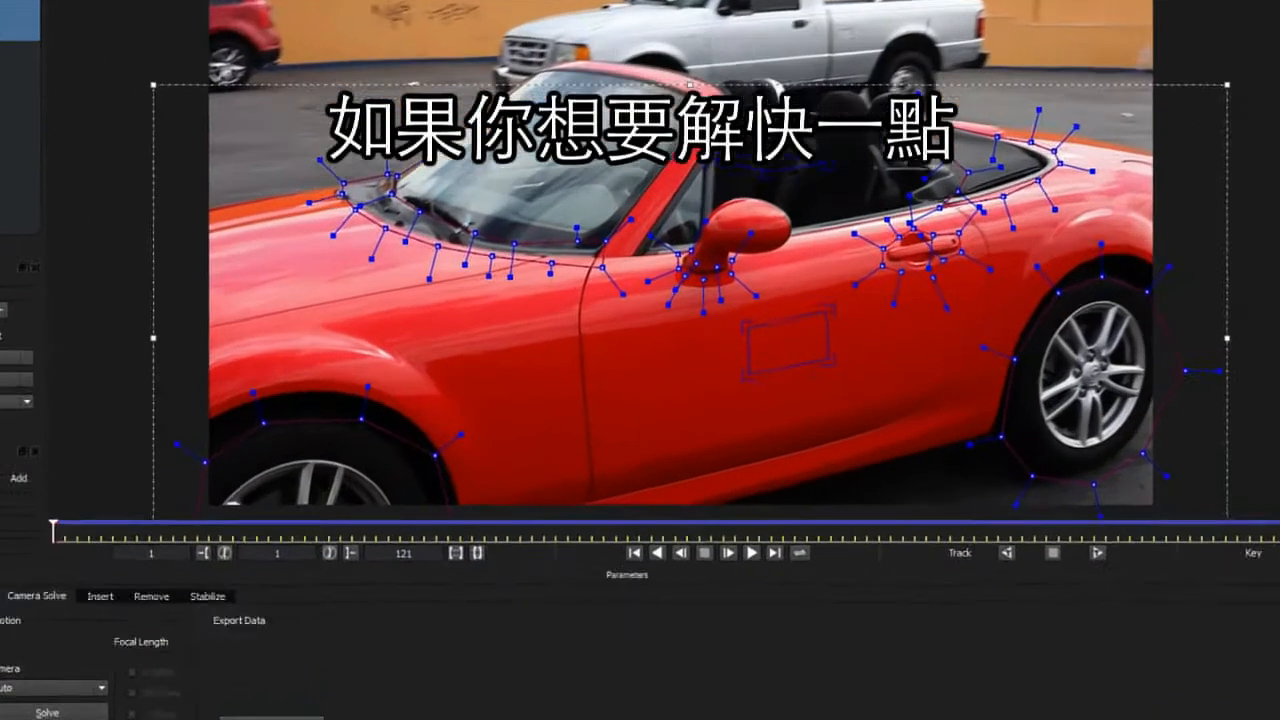
- Export the camera data as After Effects 3D Motion Data to the clipboard
left_click(340, 658)
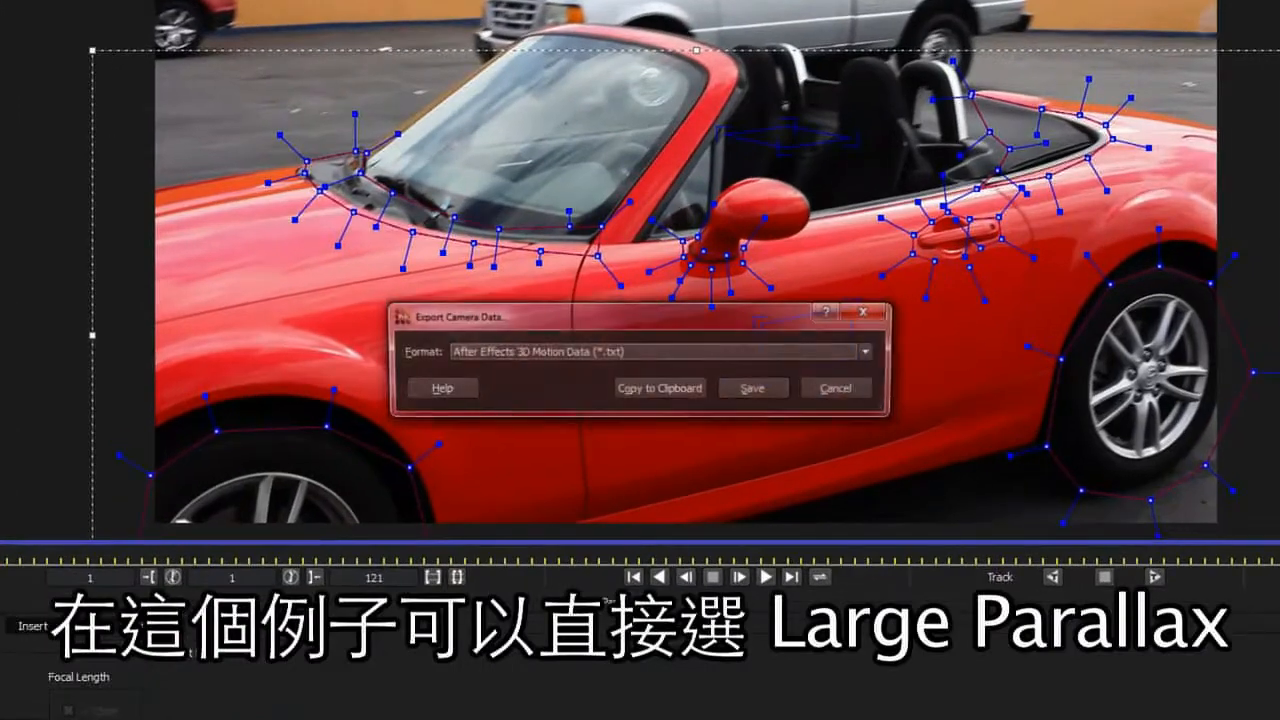
left_click(650, 388)
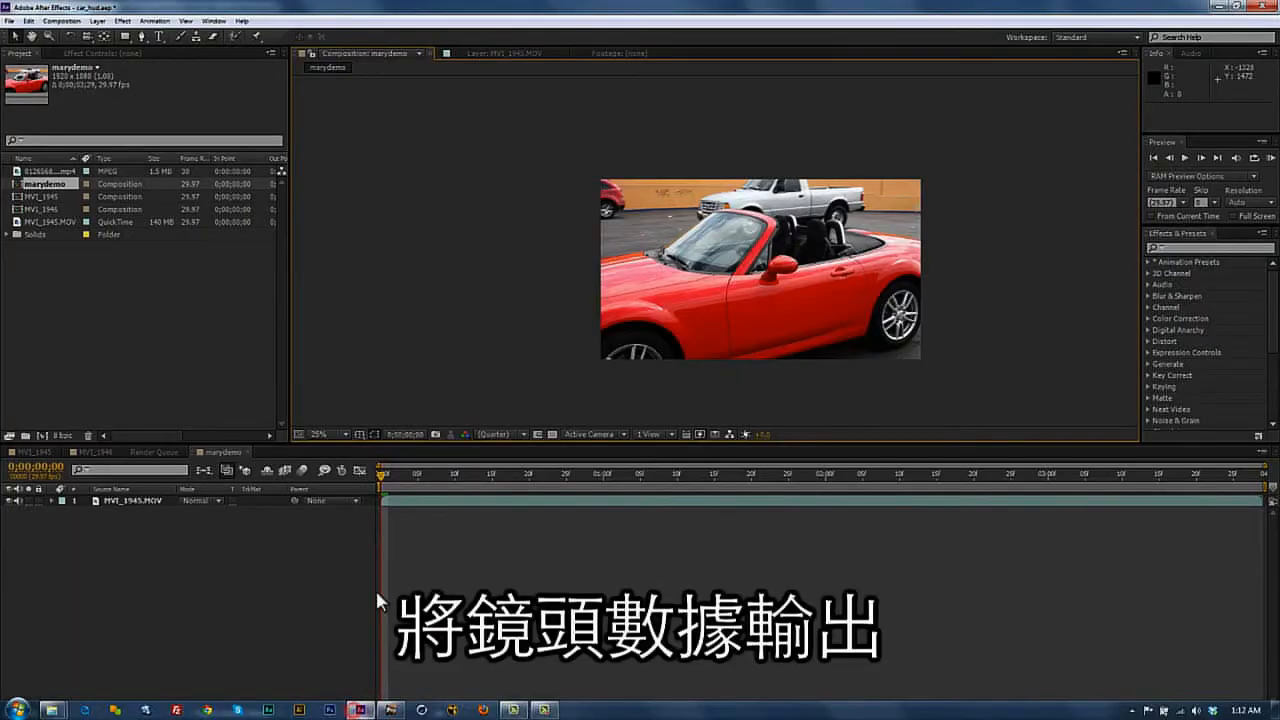
- Switch to After Effects and select the MVI_1945.MOV layer in the marydemo composition
left_click(53, 188)
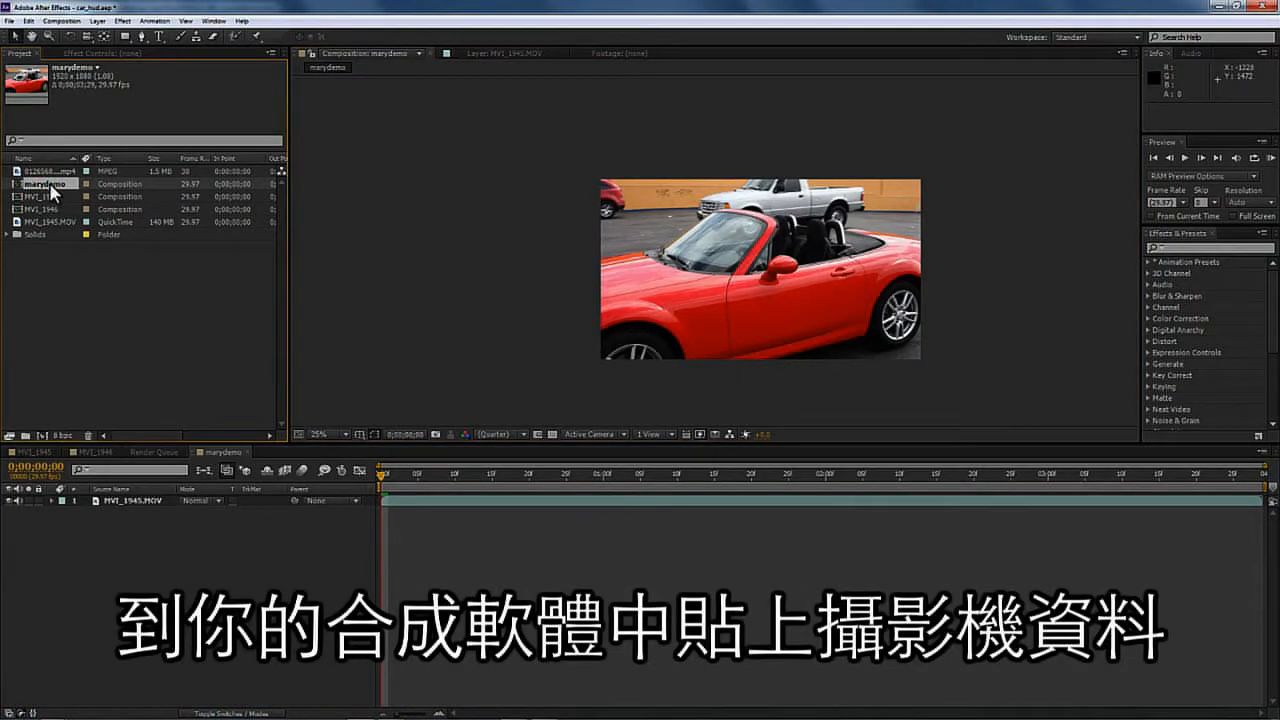
left_click(121, 501)
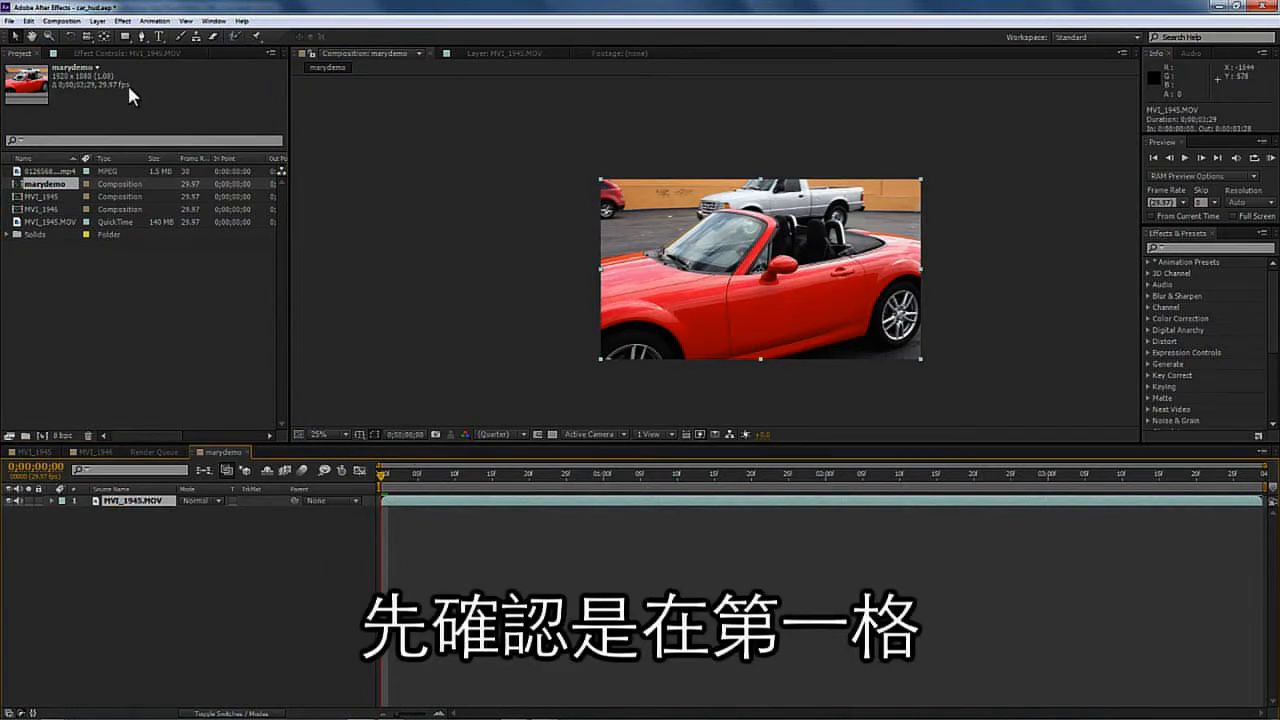
- Paste the mocha camera onto the MVI_1945.MOV layer in the marydemo composition
double_click(122, 500)
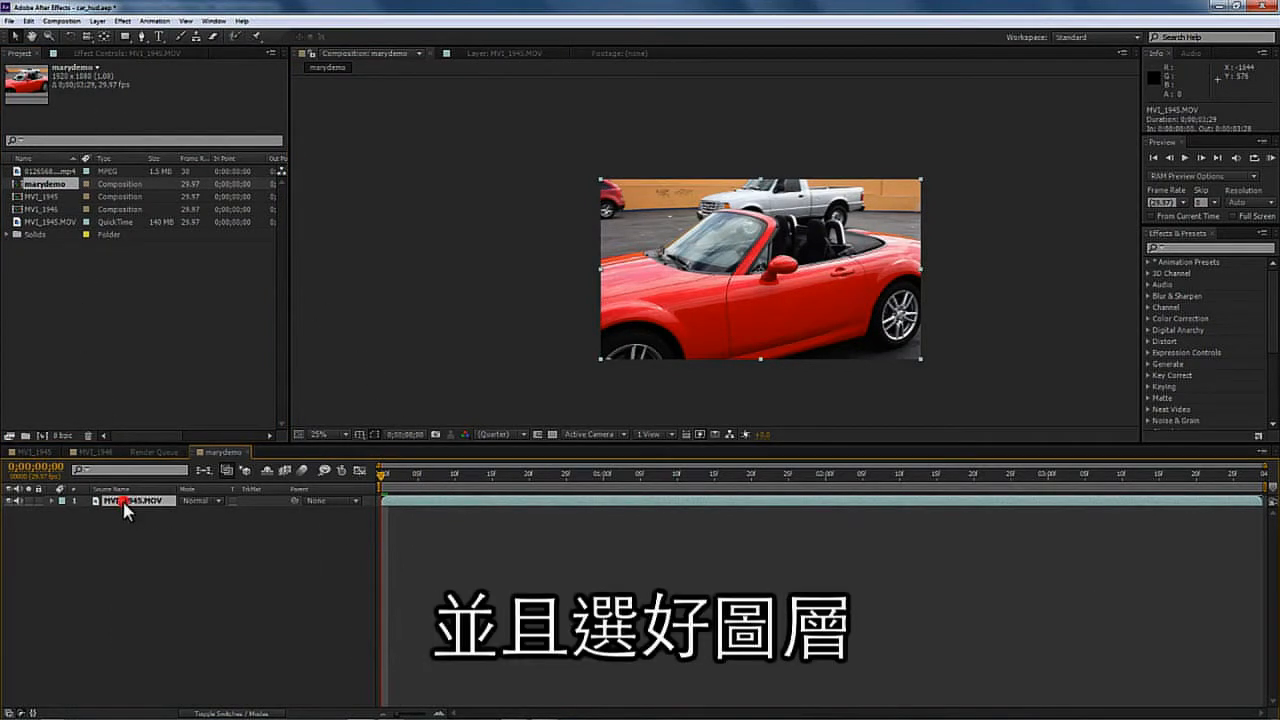
left_click(160, 53)
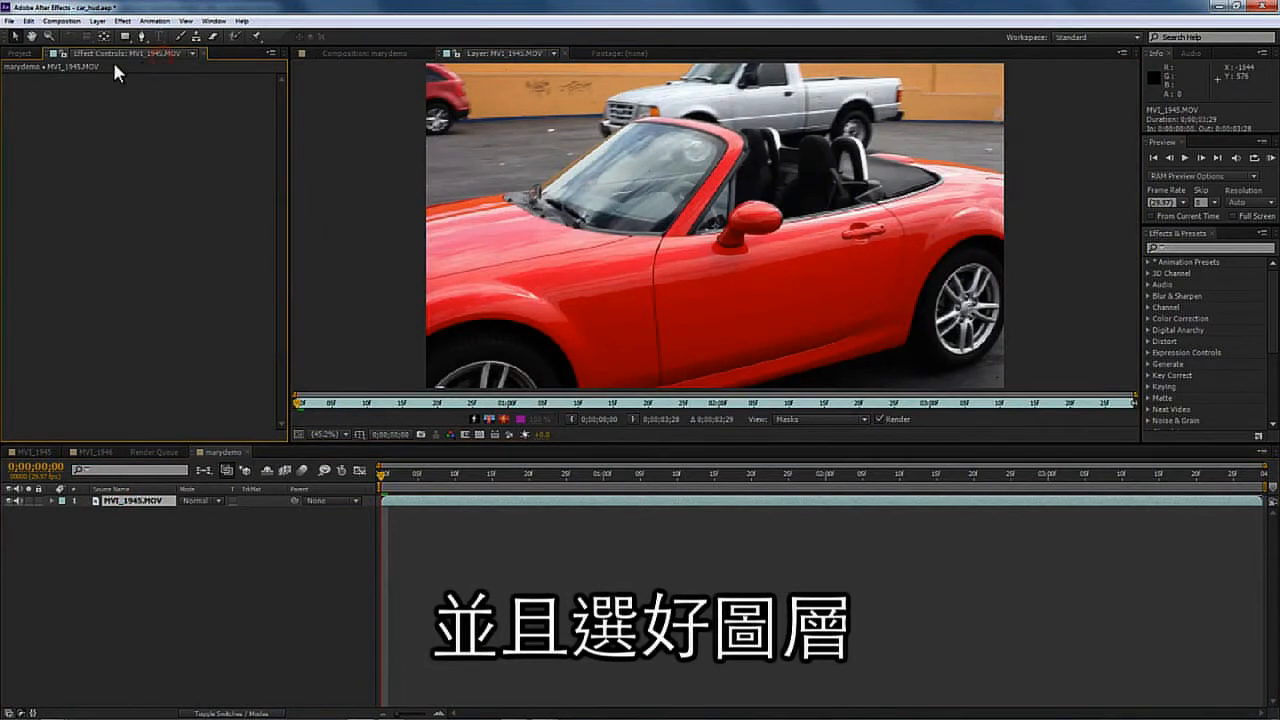
left_click(28, 53)
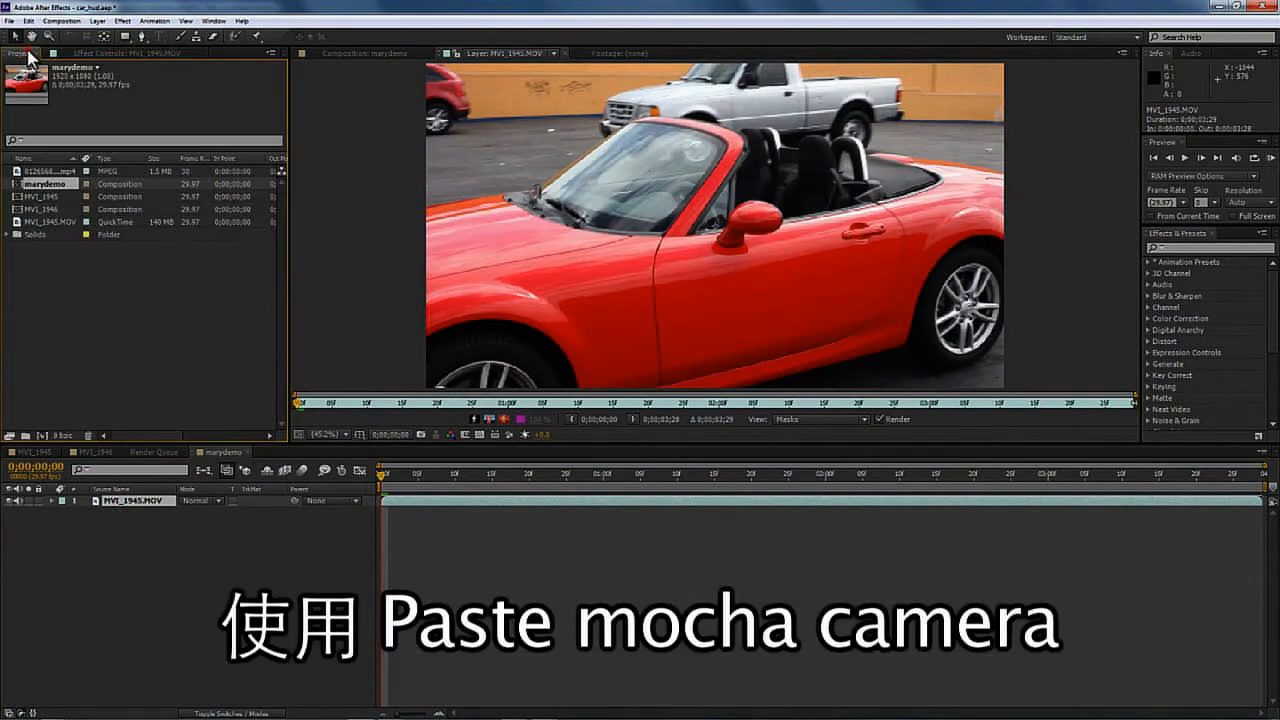
left_click(126, 501)
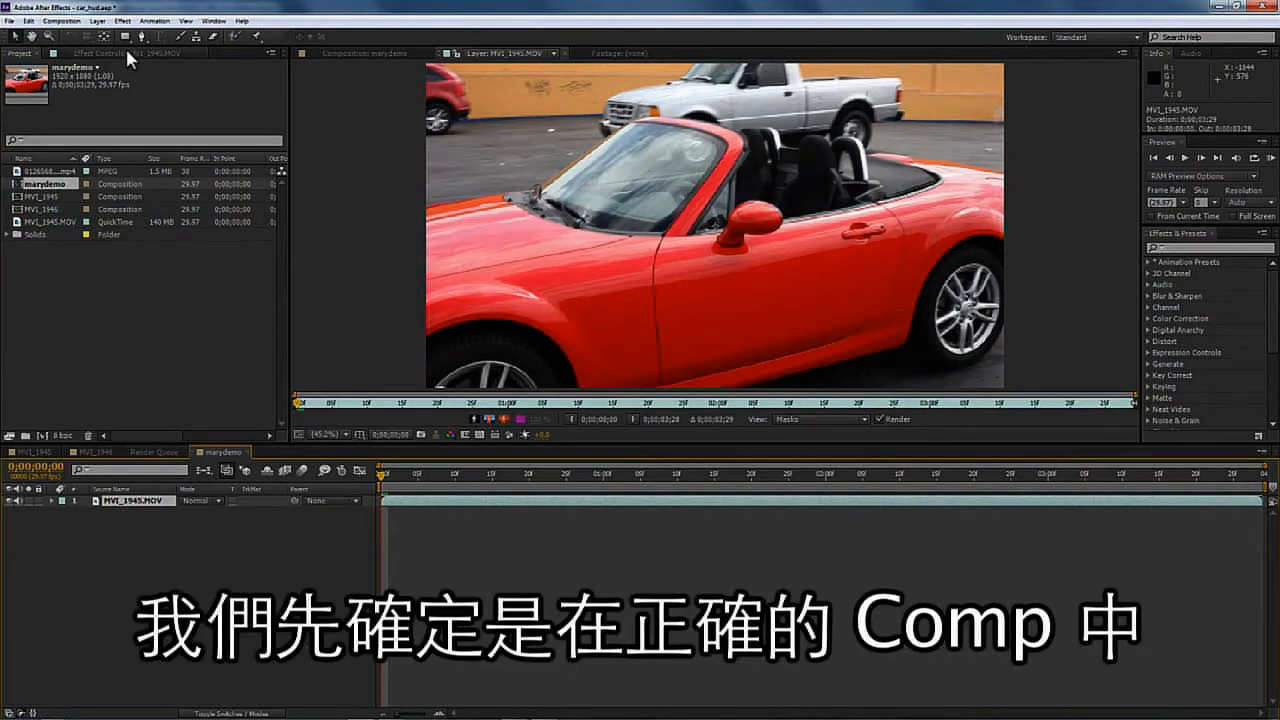
left_click(560, 54)
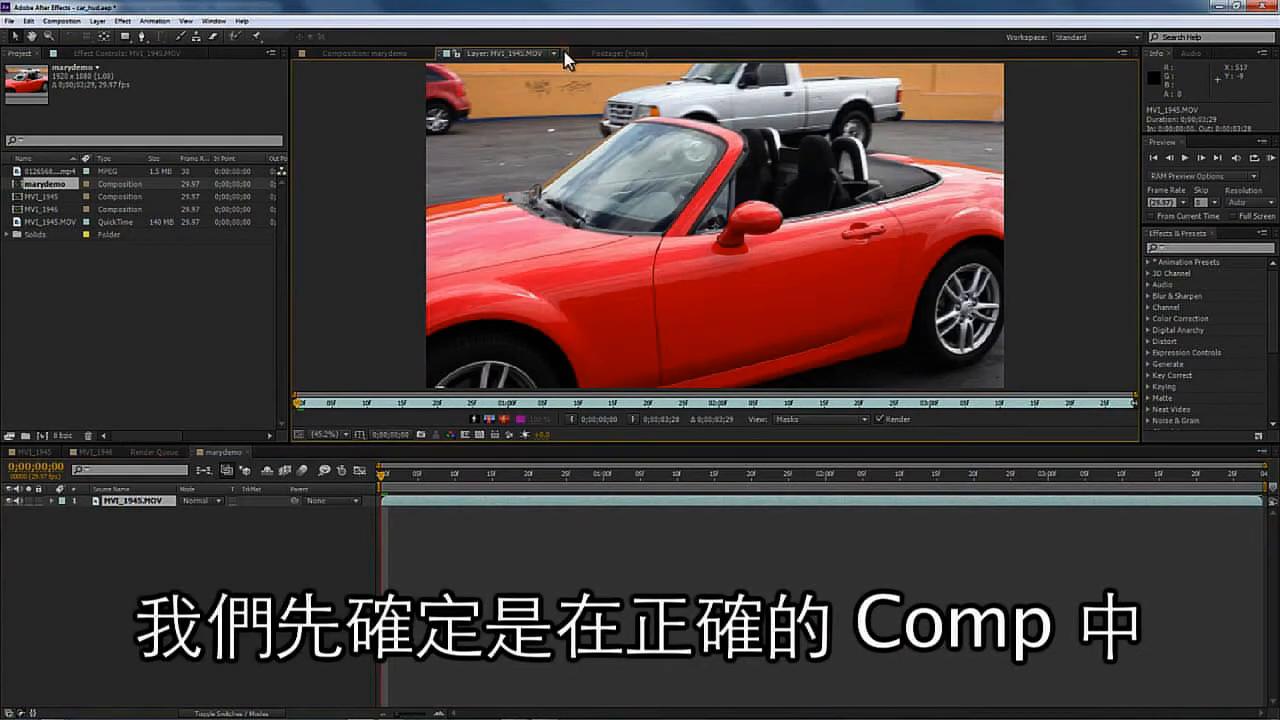
left_click(564, 53)
left_click(389, 51)
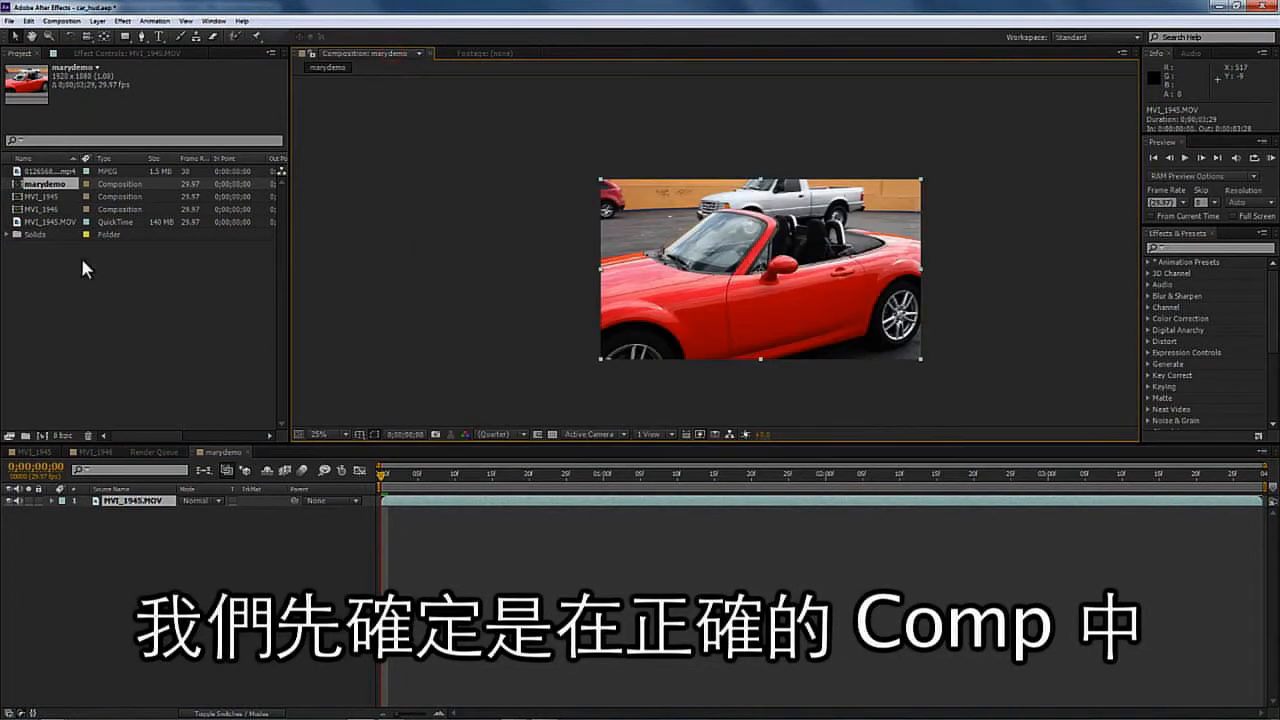
left_click(29, 20)
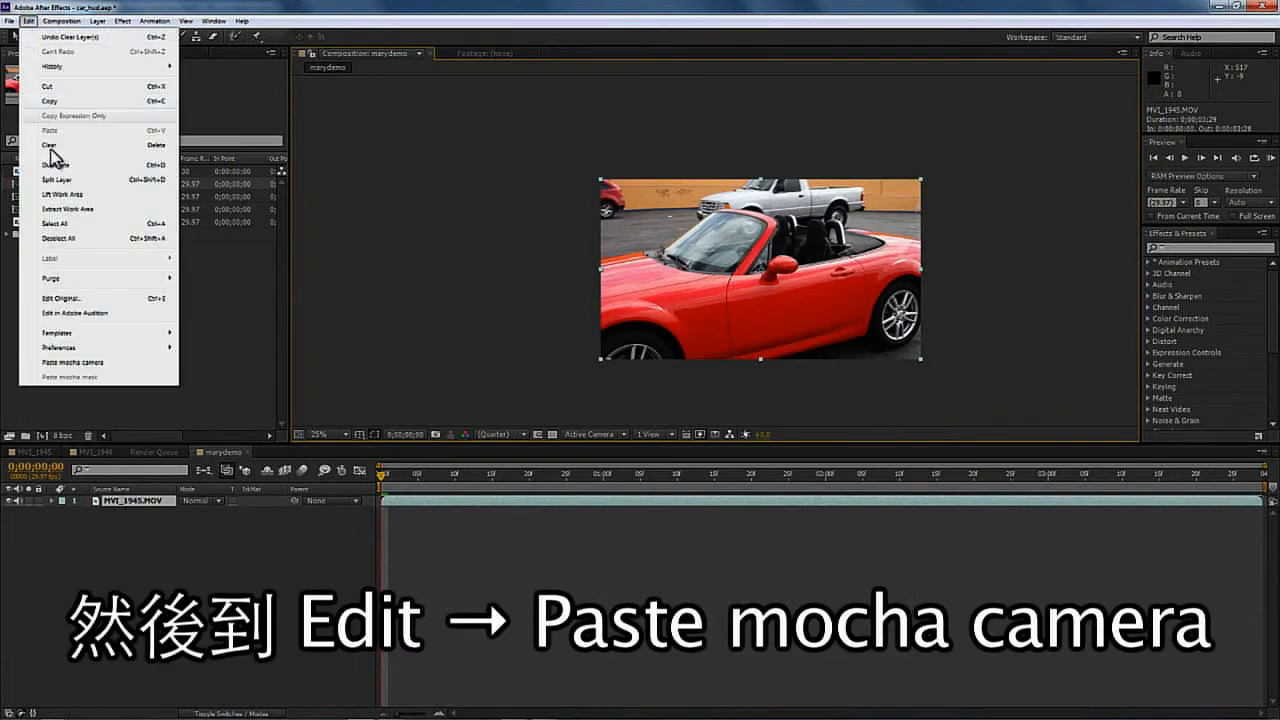
left_click(97, 362)
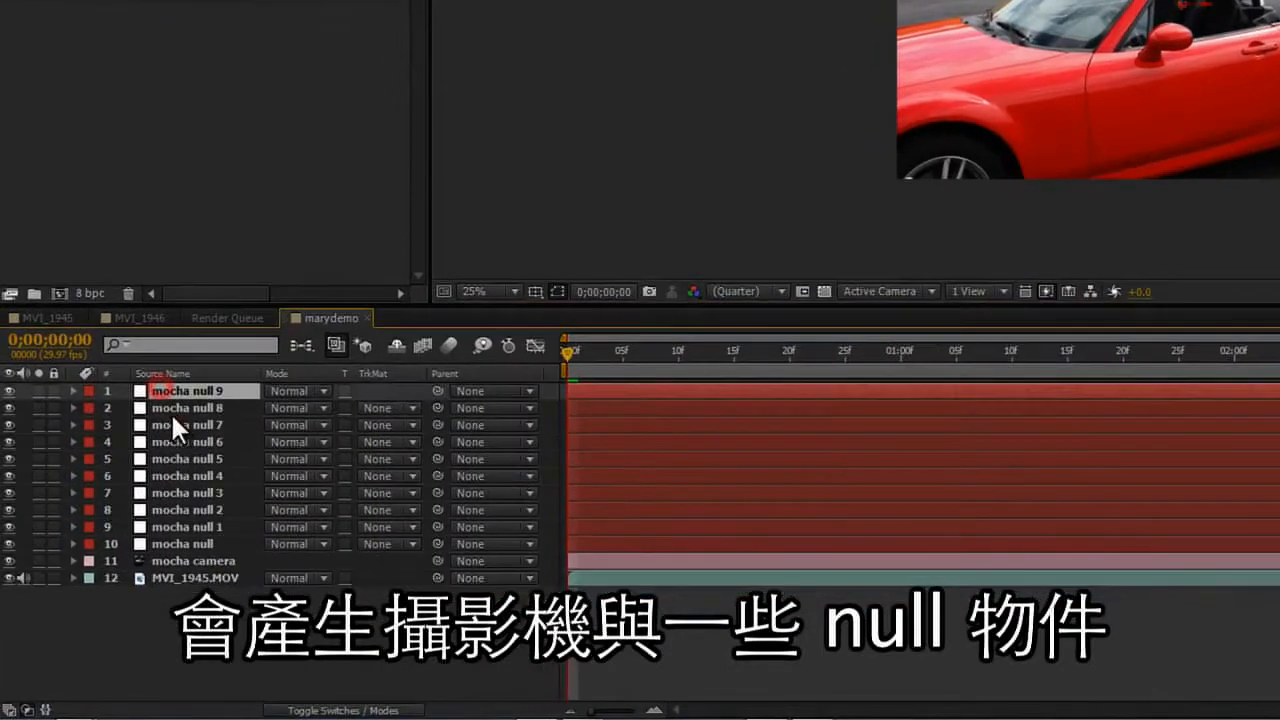
- Inspect the generated mocha null layers and mocha camera, and scrub through the composition's timeline
left_click(126, 506)
left_click(186, 458)
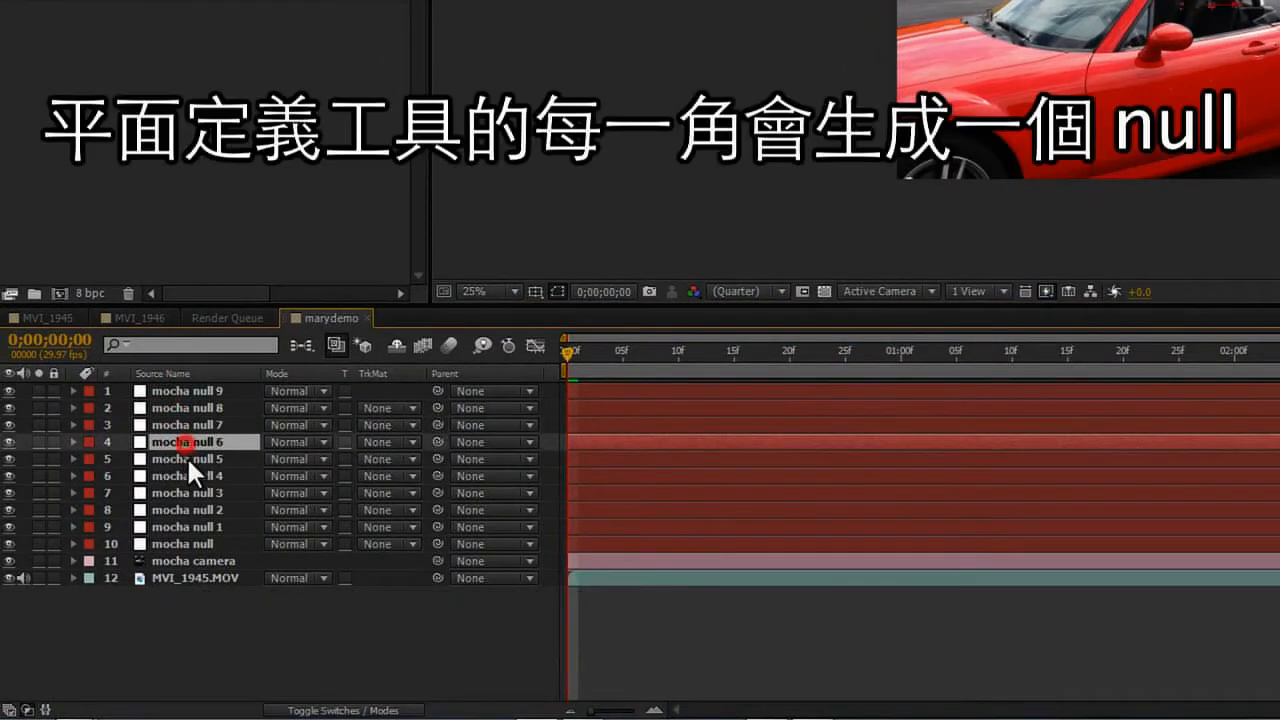
left_click(203, 475)
left_click(201, 493)
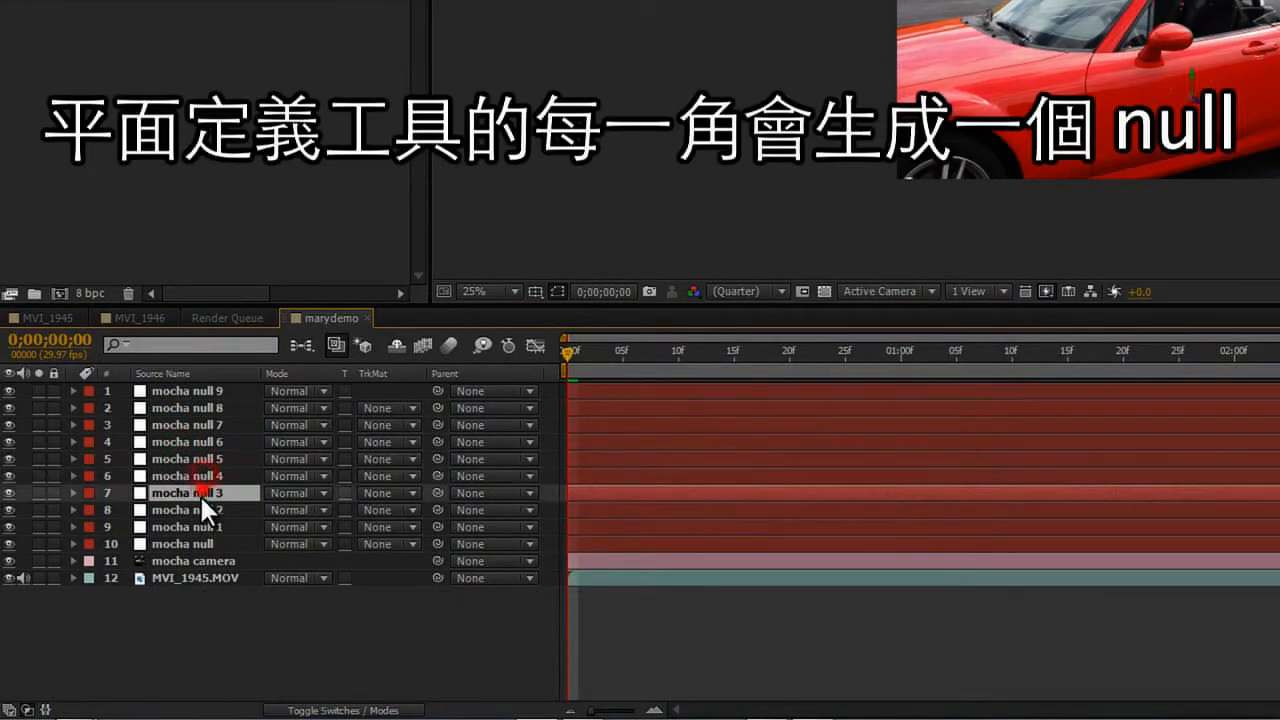
left_click(200, 510)
left_click(200, 527)
left_click(200, 544)
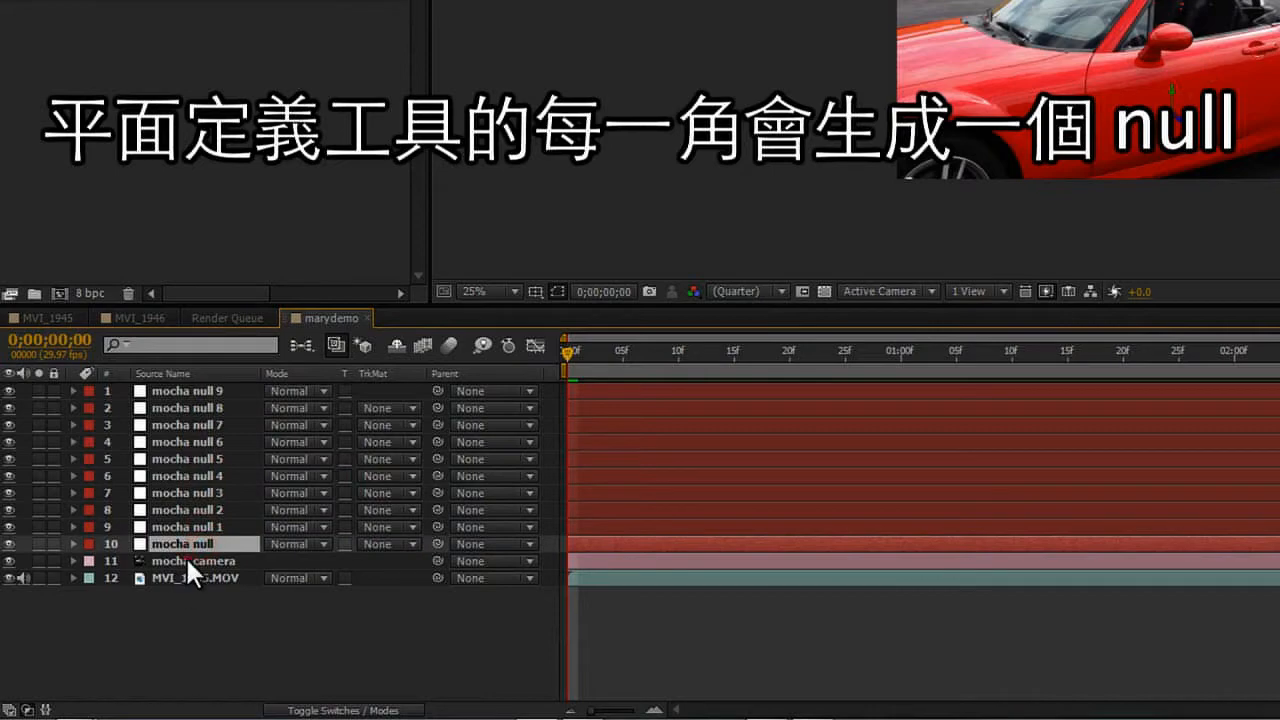
left_click(186, 558)
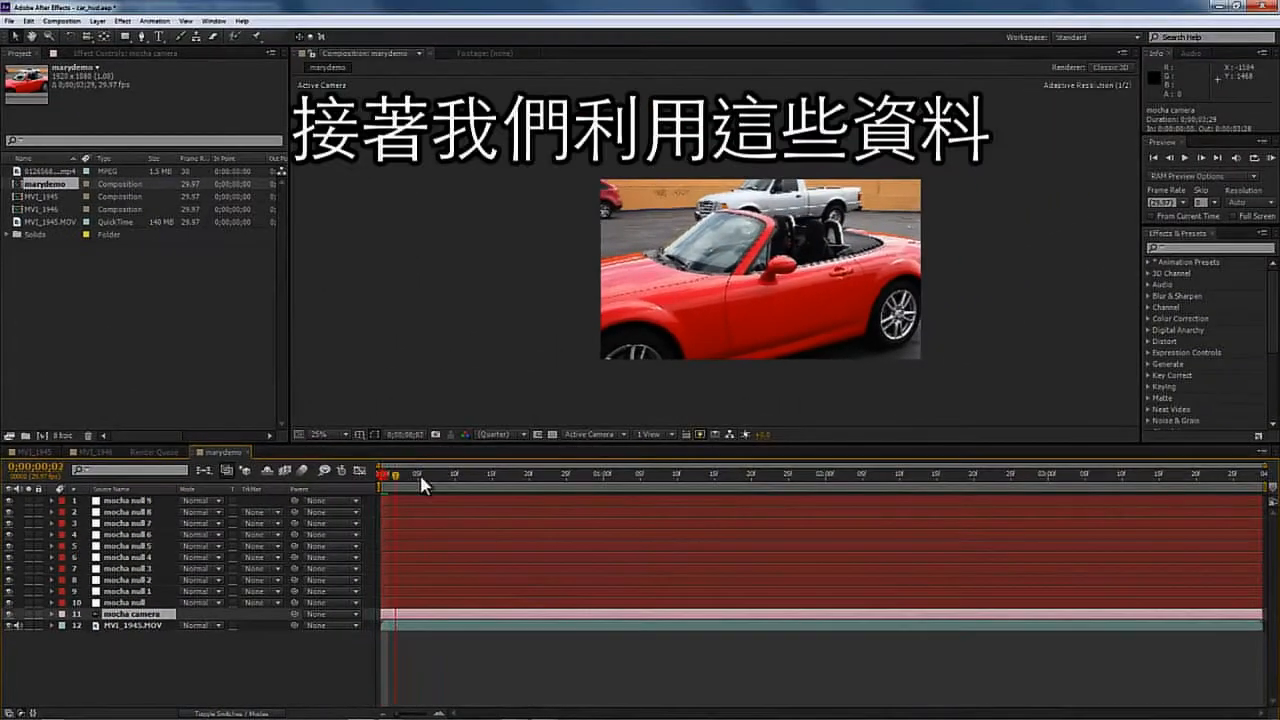
left_click_drag(421, 477, 300, 418)
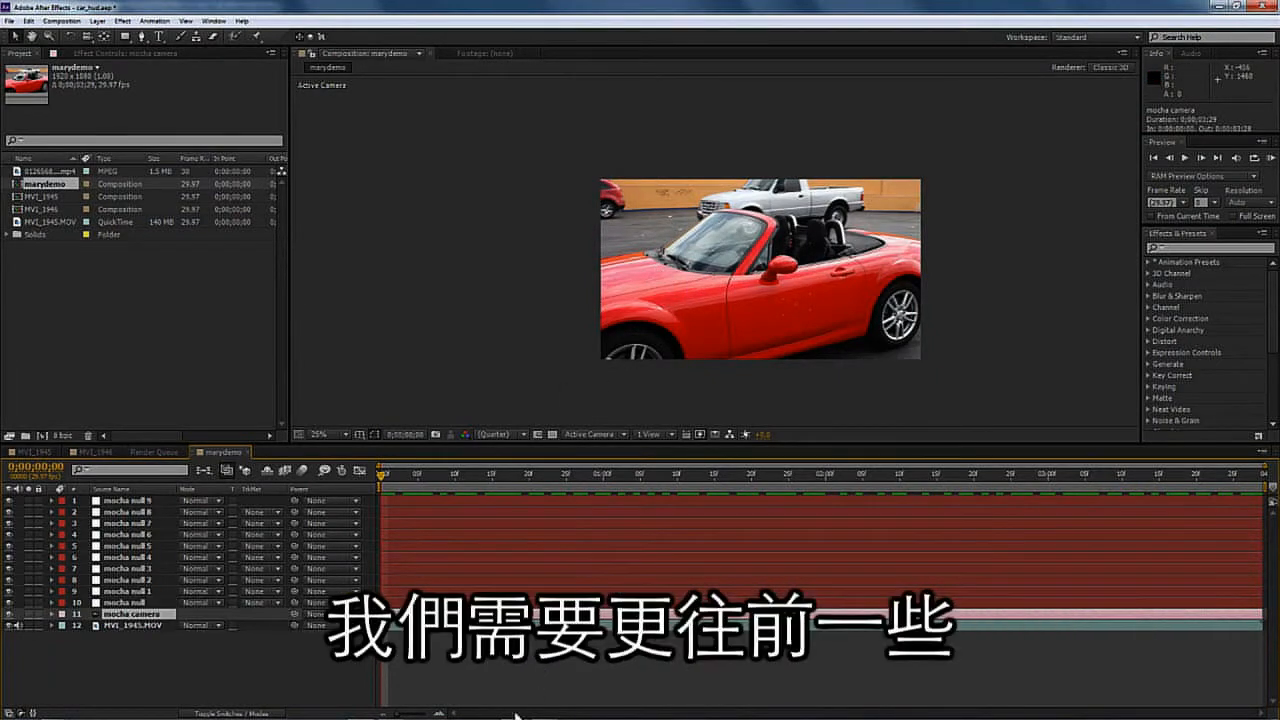
mouse_move(517, 718)
- Switch back to mocha Pro and hide and lock the top of car track and side of car track layers
left_click(391, 710)
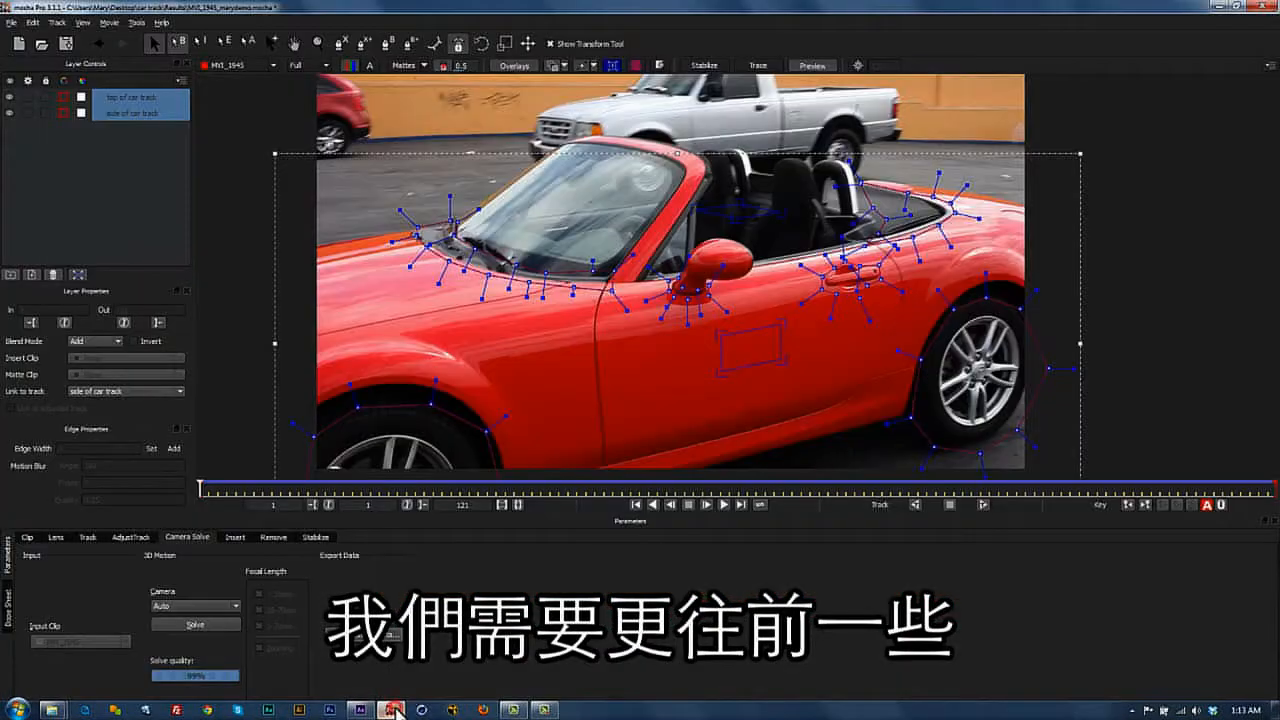
left_click(9, 98)
left_click(9, 112)
left_click(9, 98)
left_click(82, 147)
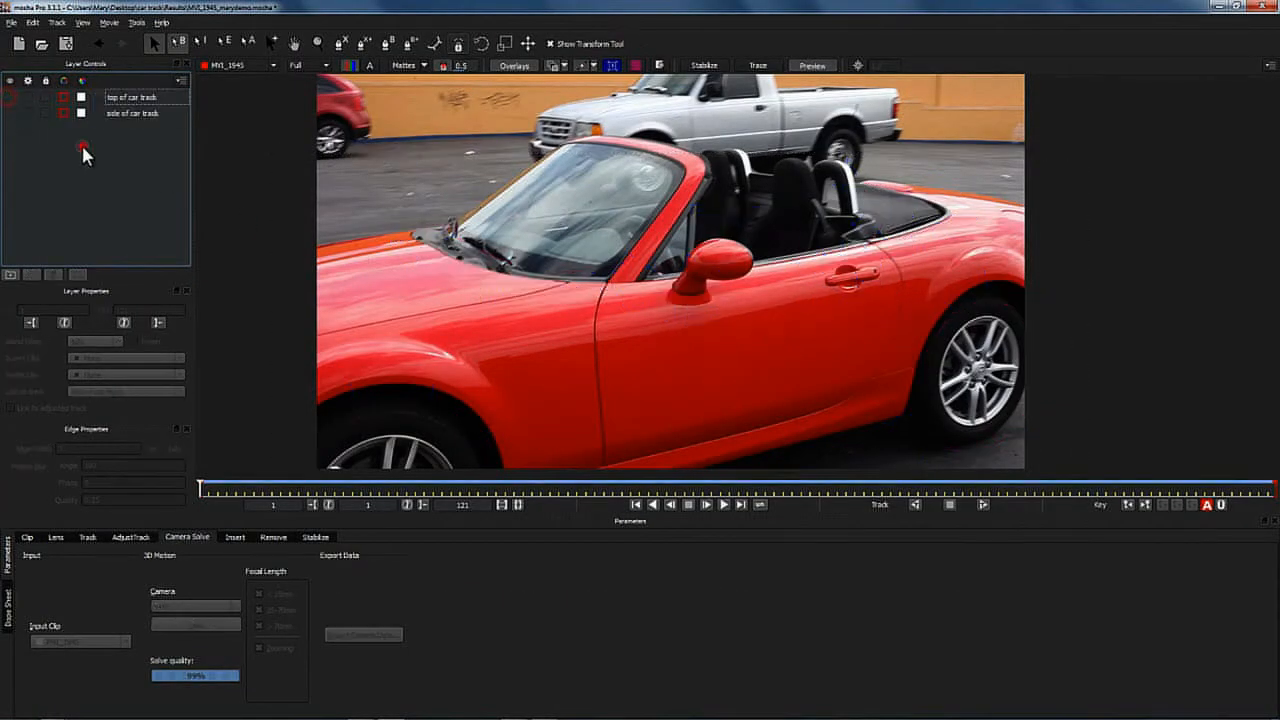
left_click(45, 97)
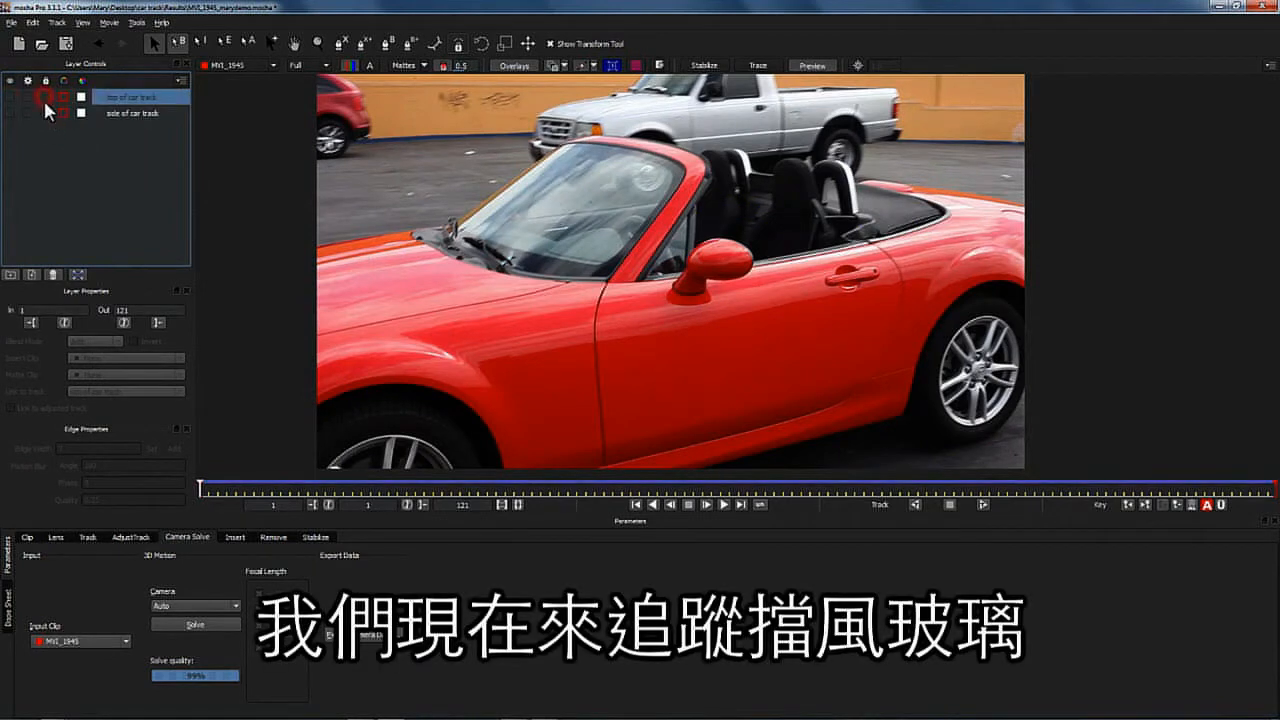
left_click(45, 113)
left_click(108, 144)
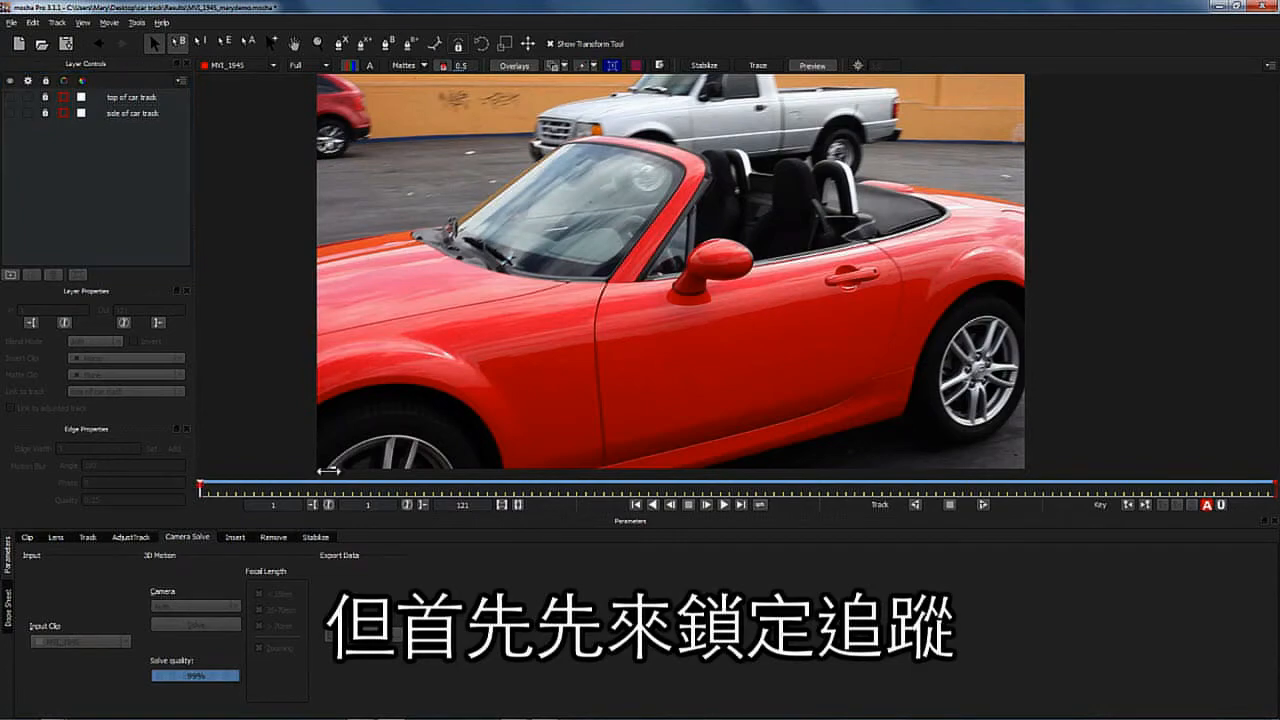
- Go to the final frame and begin an X-spline shape on a new layer along the windshield frame
left_click_drag(207, 489, 1272, 512)
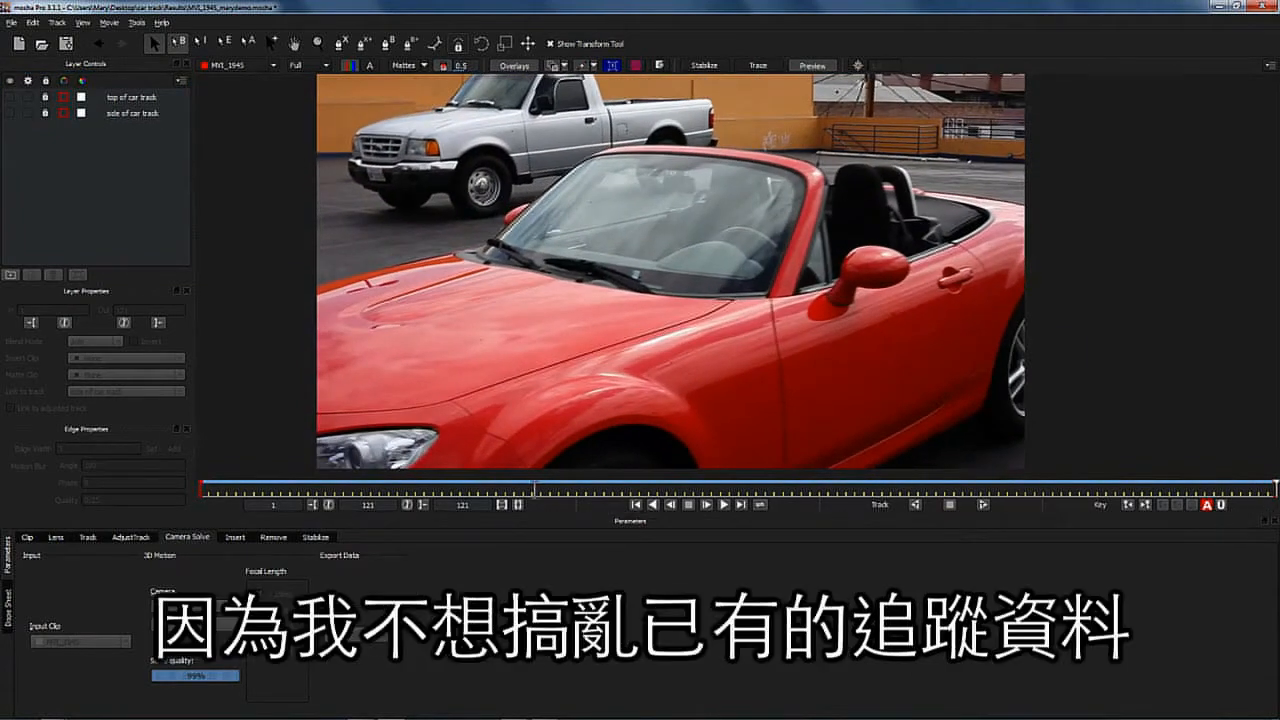
left_click(88, 538)
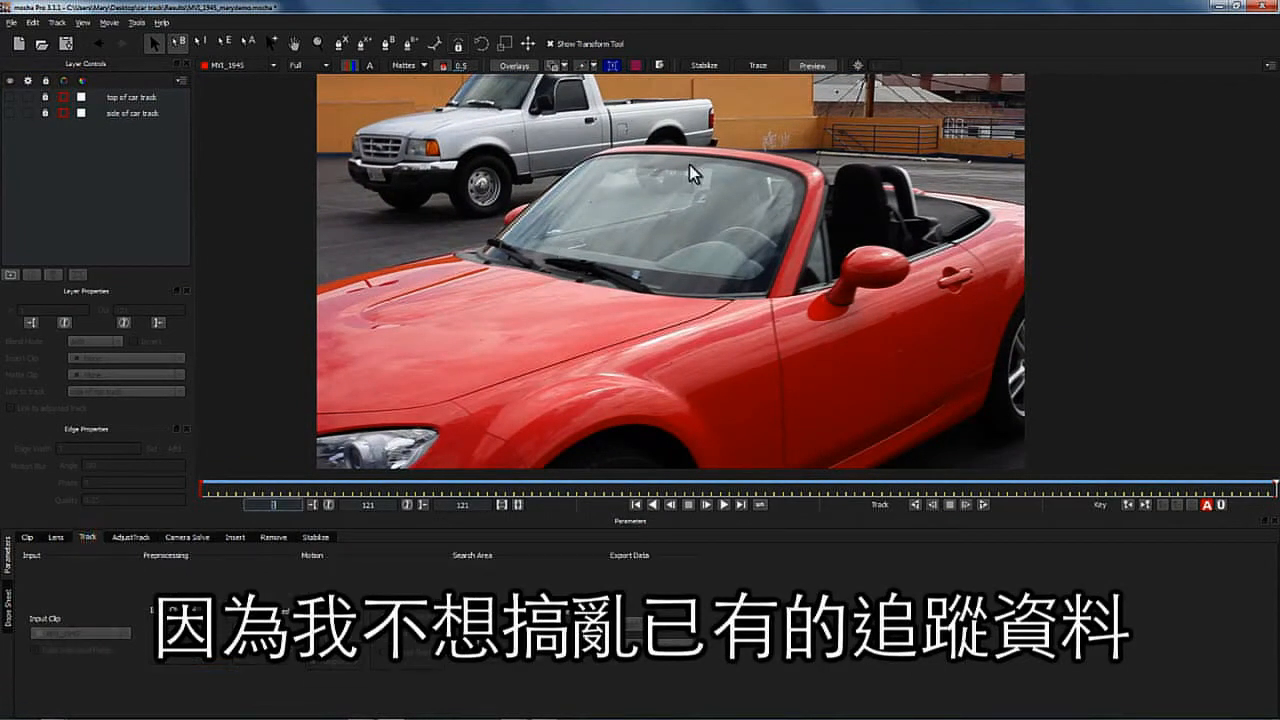
left_click(342, 43)
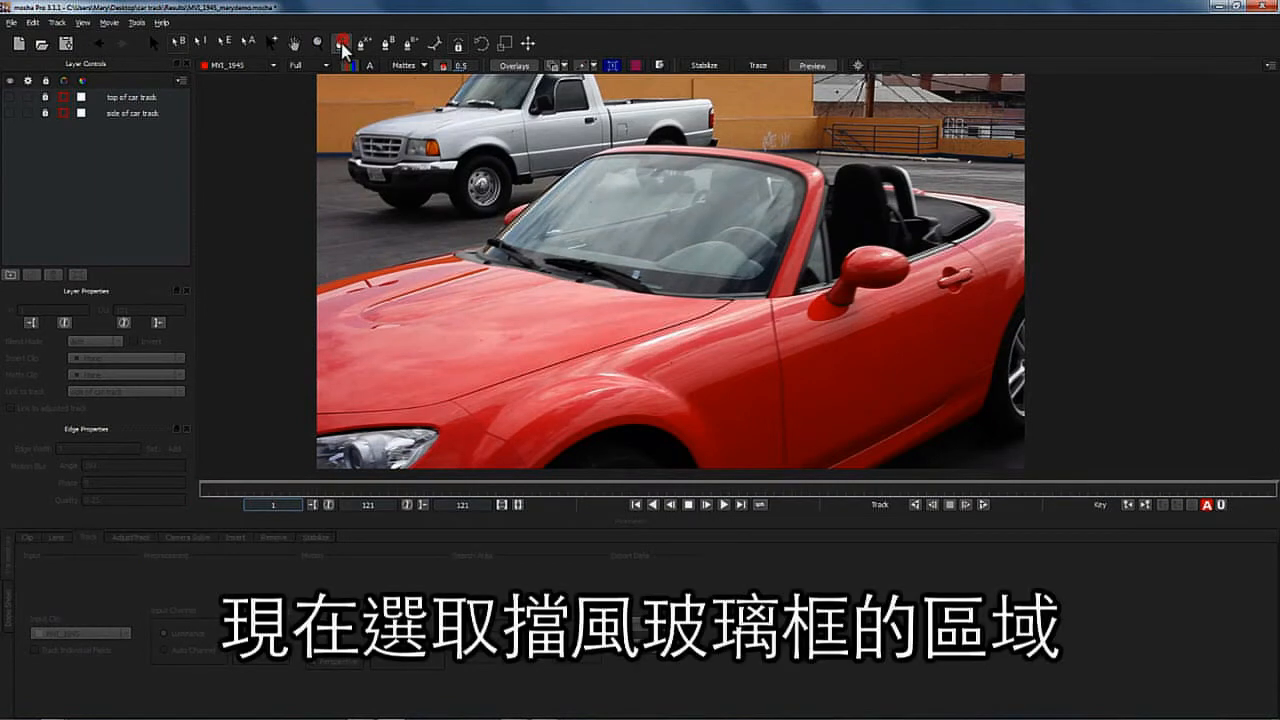
left_click(765, 295)
left_click(789, 230)
left_click(801, 187)
left_click(797, 173)
left_click(762, 165)
left_click(697, 158)
left_click(624, 158)
left_click(556, 173)
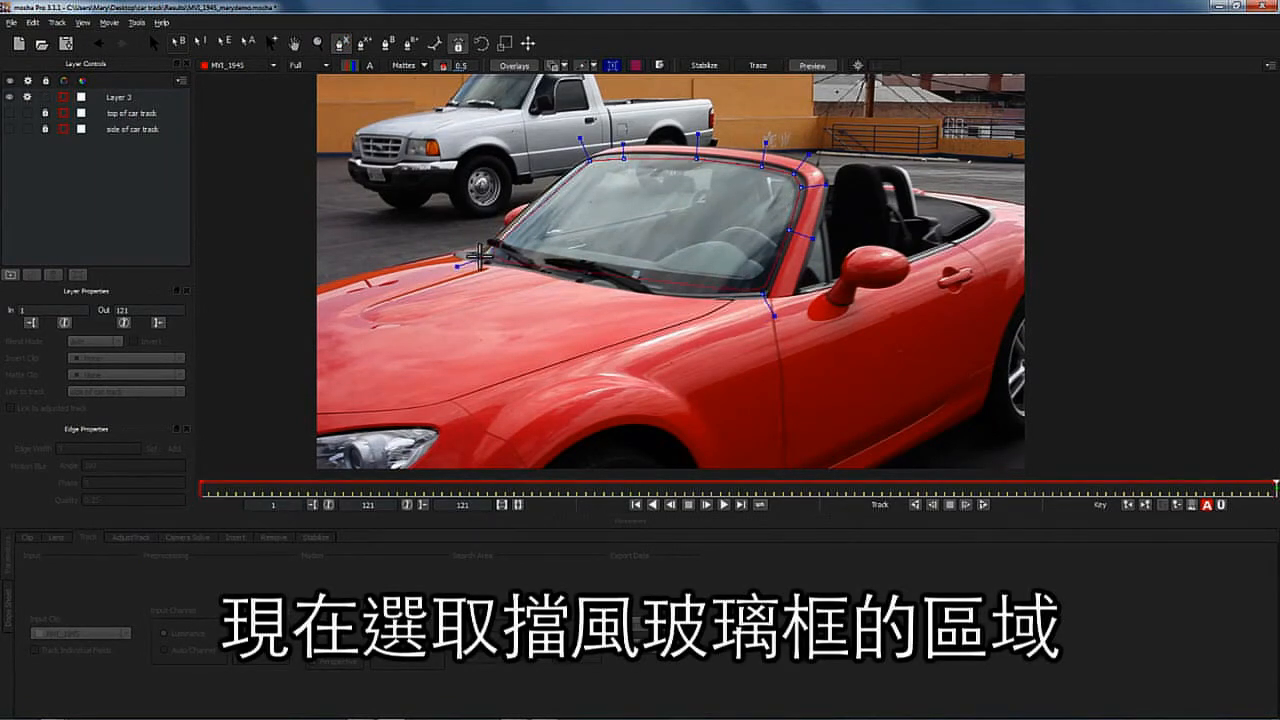
- Continue the spline along the outer top edge and right pillar of the windshield frame
left_click(615, 150)
left_click(665, 149)
left_click(715, 150)
left_click(767, 157)
left_click(806, 170)
left_click(816, 184)
left_click(811, 204)
left_click(799, 234)
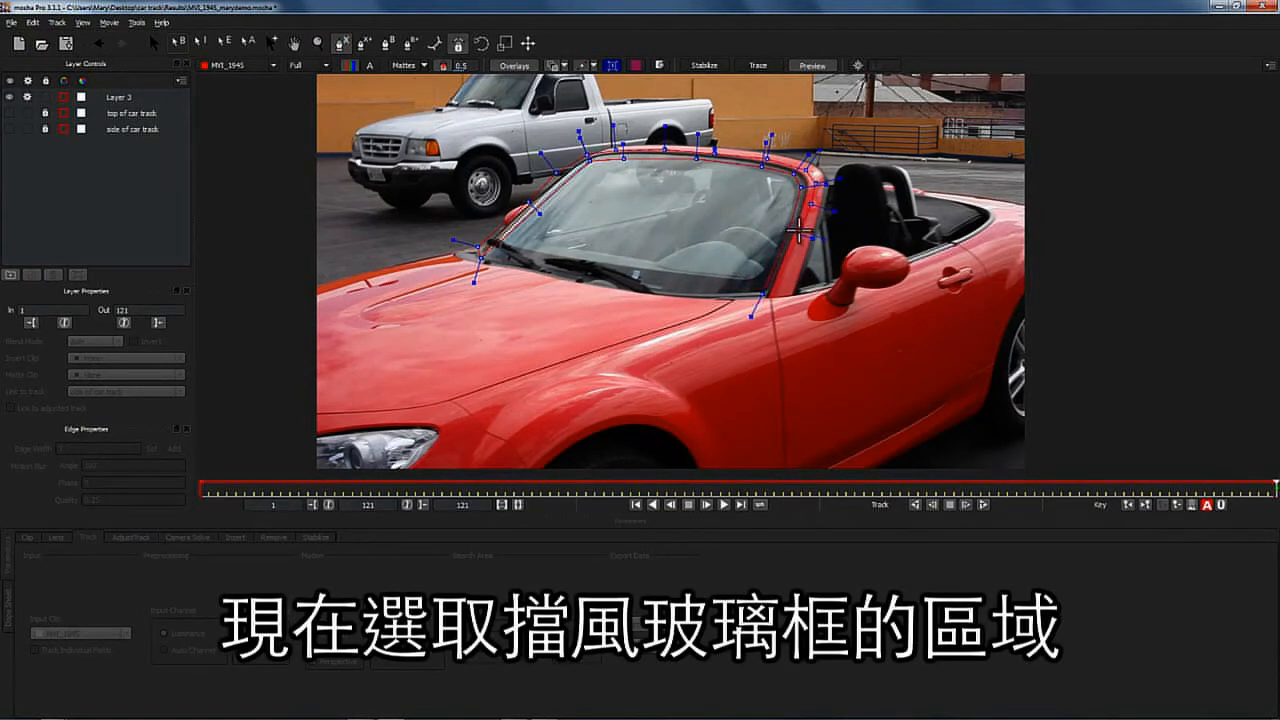
- Trace the spline along the bottom of the windshield and close the shape
left_click(514, 244)
left_click(576, 276)
left_click(547, 267)
left_click(586, 255)
left_click(624, 269)
left_click(653, 289)
left_click(690, 292)
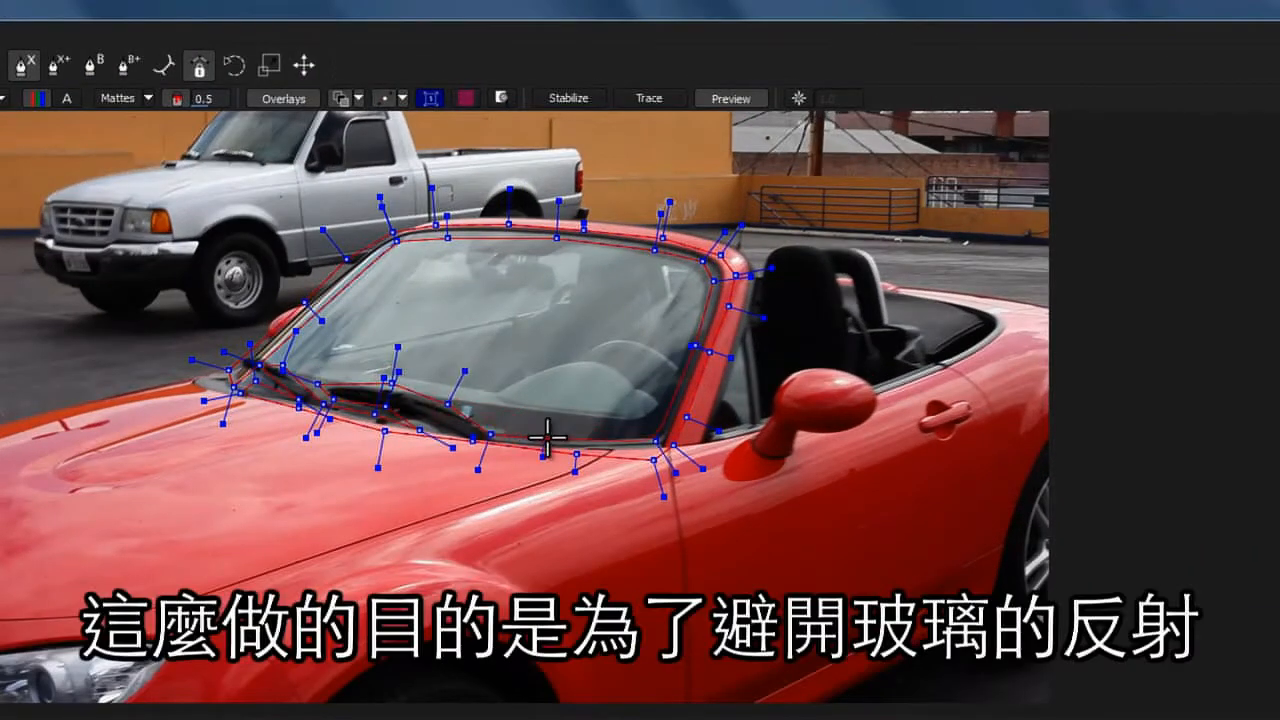
right_click(760, 293)
- Adjust the spline points below the windshield and select the new layer's shape
left_click_drag(652, 440, 657, 431)
right_click(546, 440)
left_click_drag(547, 438, 500, 425)
left_click(584, 358)
left_click(59, 66)
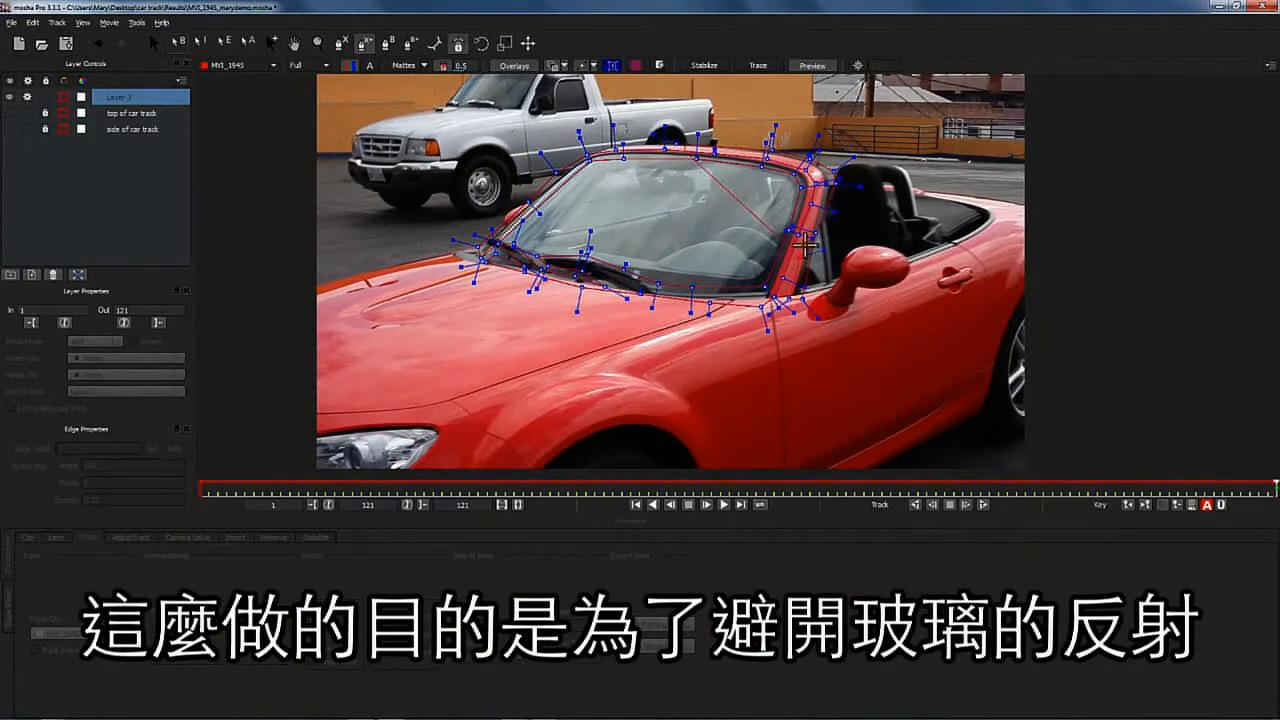
left_click(695, 160)
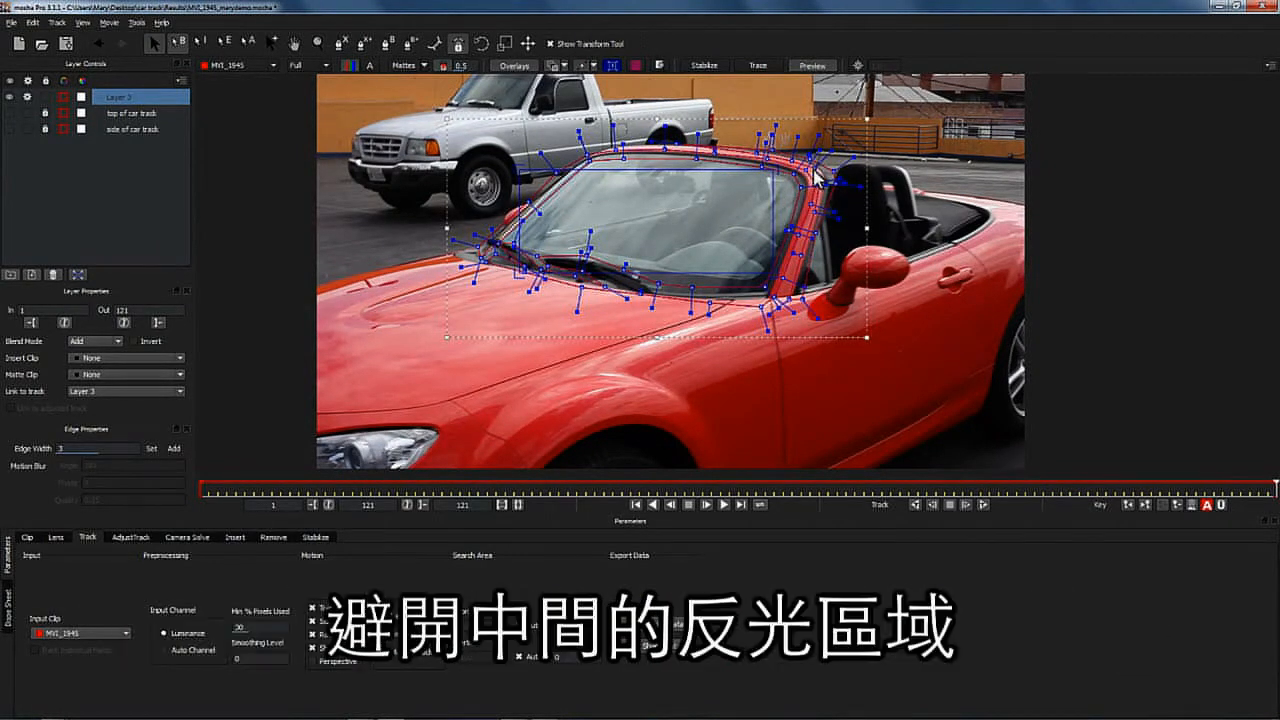
- Refine the spline points along the windshield's right pillar
left_click(318, 42)
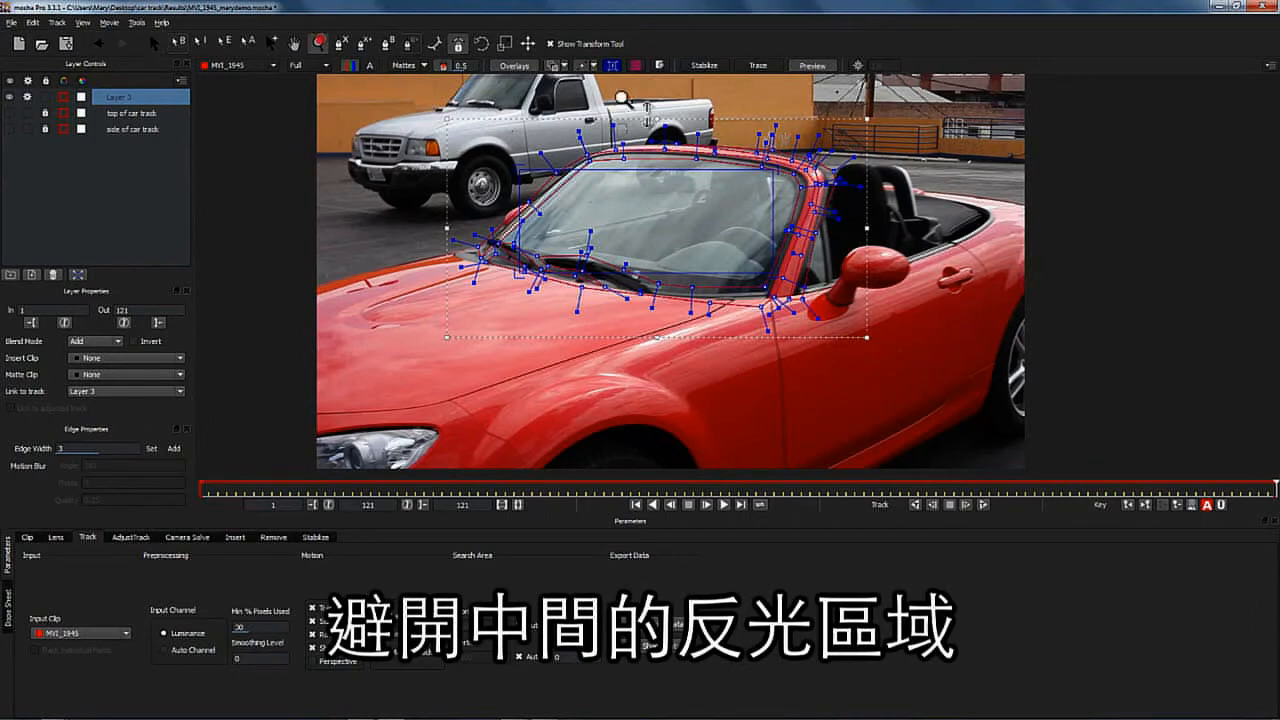
left_click_drag(837, 101, 803, 155)
left_click_drag(798, 200, 883, 112)
left_click(156, 43)
right_click(885, 139)
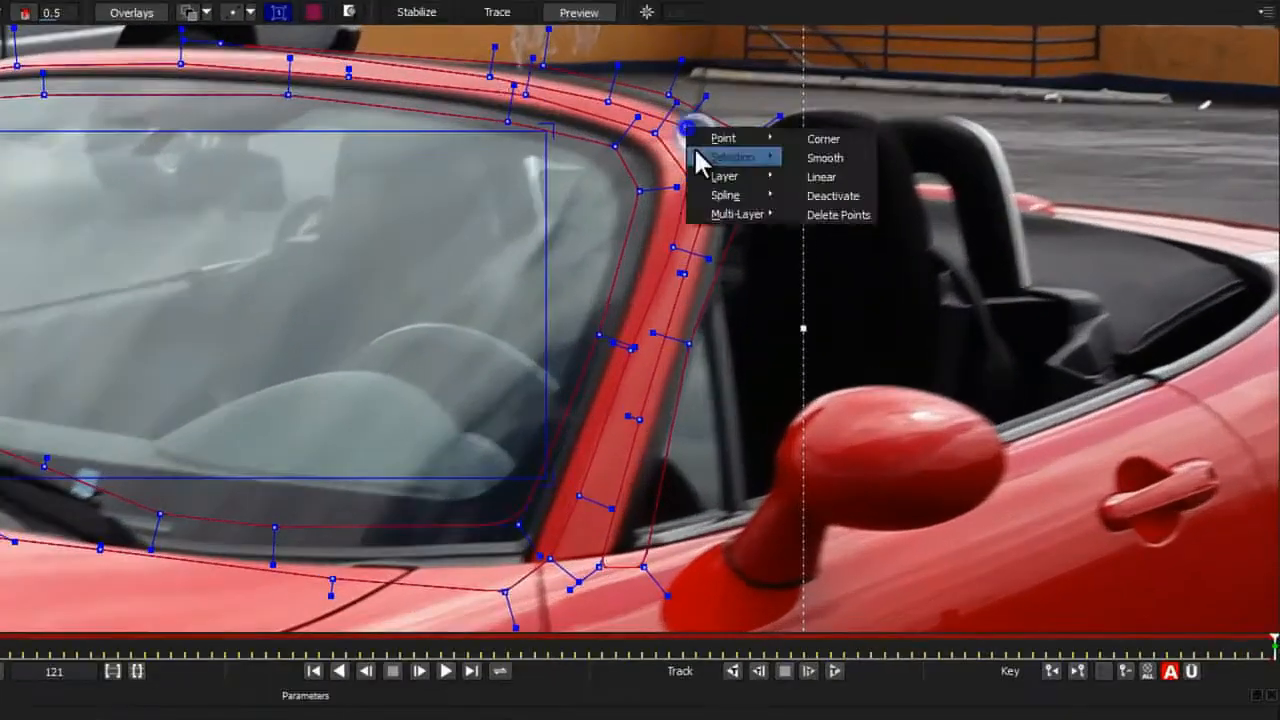
right_click(776, 119)
left_click_drag(524, 93, 549, 84)
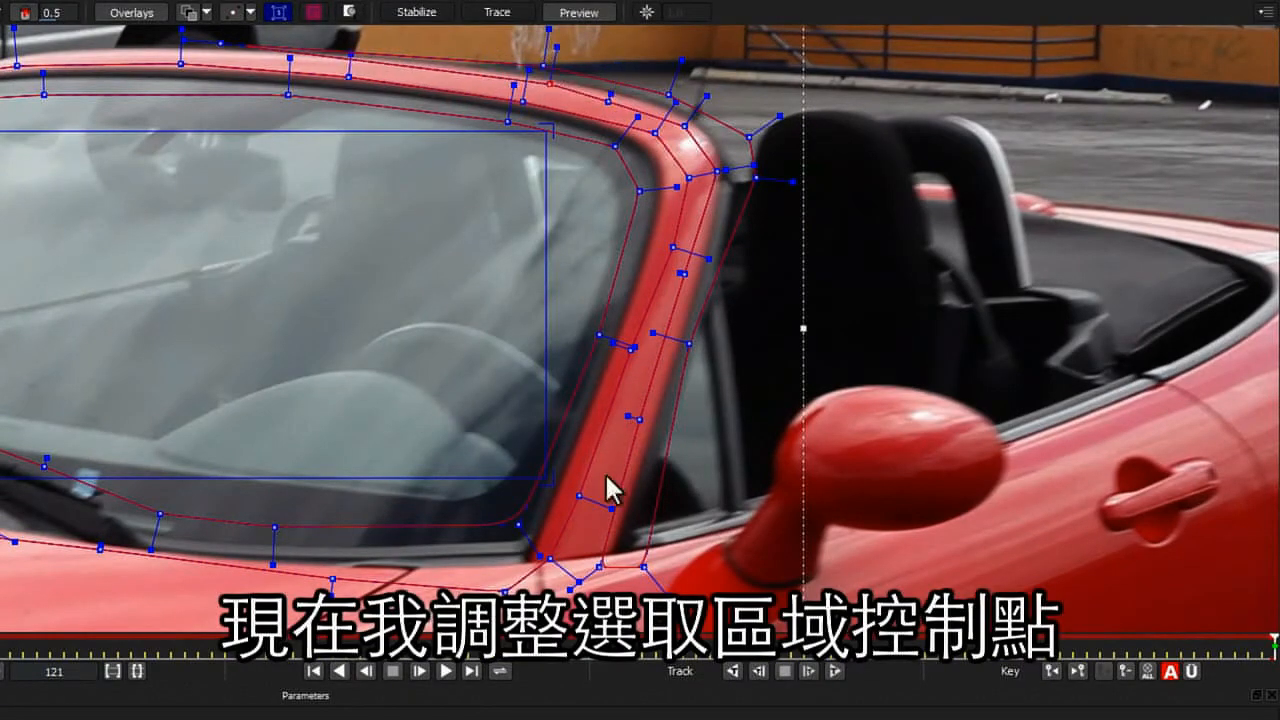
left_click_drag(550, 558, 543, 555)
- Fit the planar surface's four corners to the windshield glass
key("z")
left_click_drag(250, 200, 251, 217)
left_click_drag(384, 163, 472, 150)
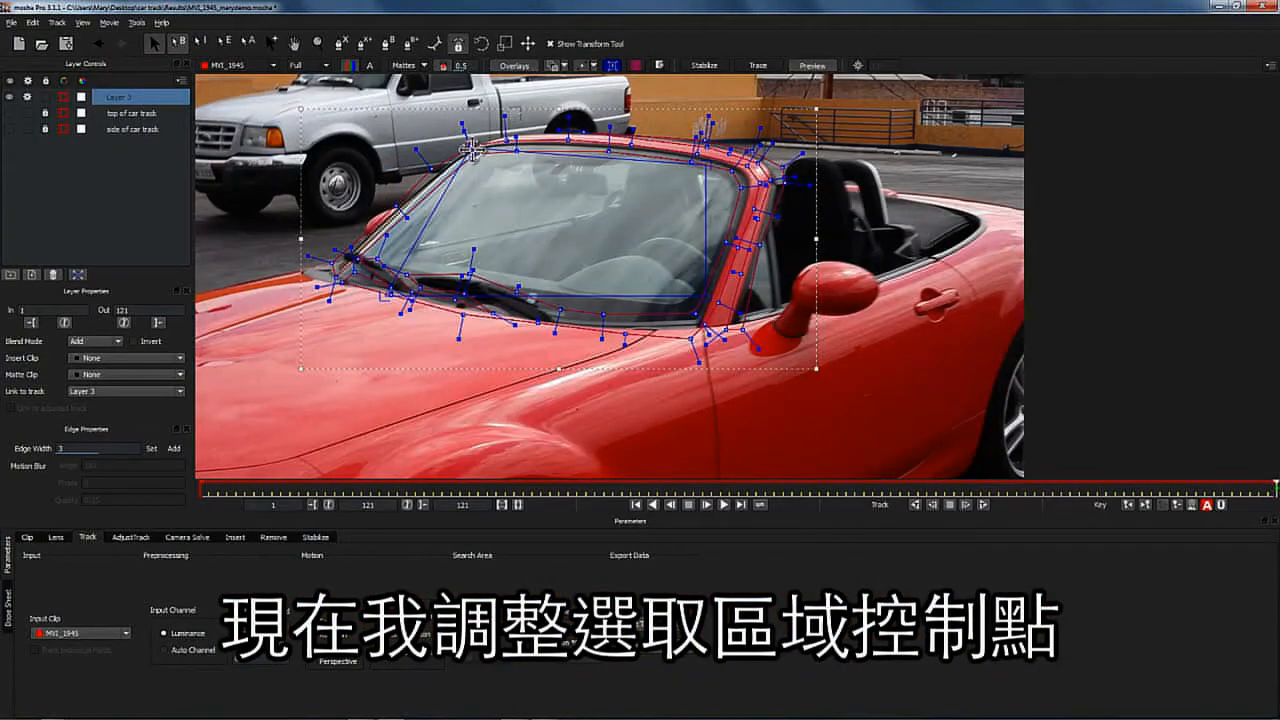
left_click_drag(384, 296, 343, 262)
left_click_drag(697, 296, 699, 320)
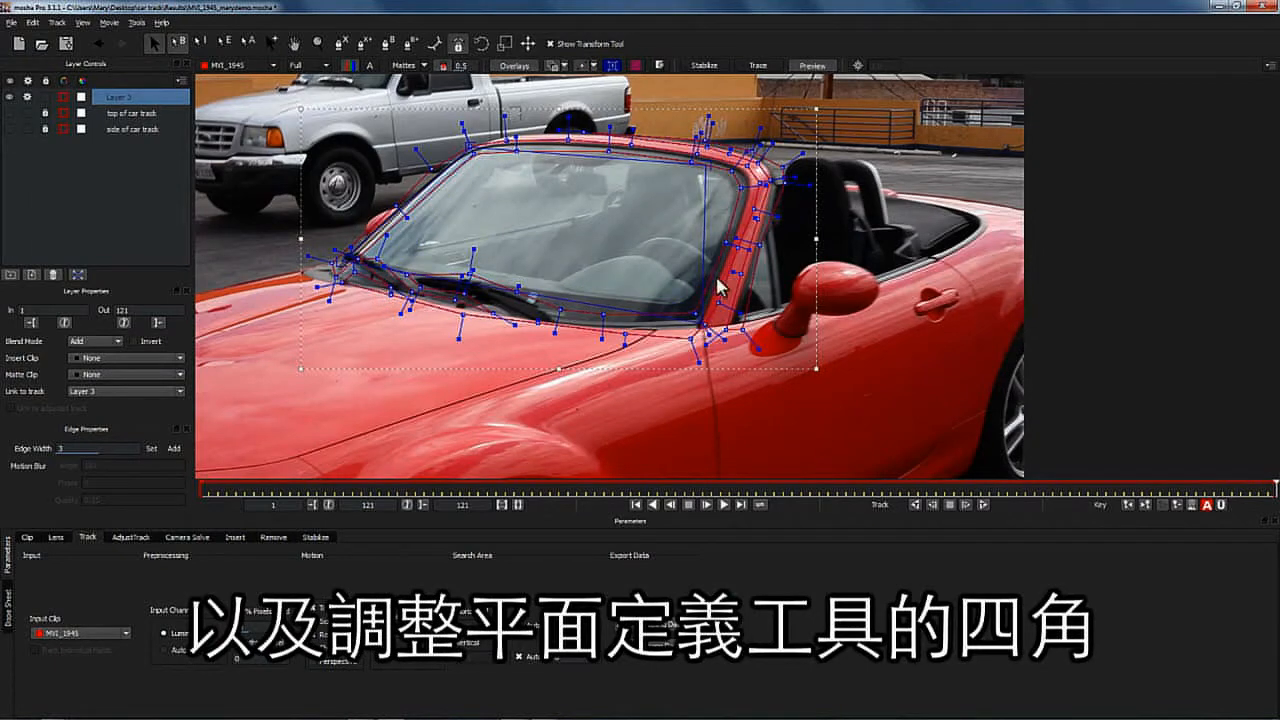
left_click_drag(704, 163, 749, 178)
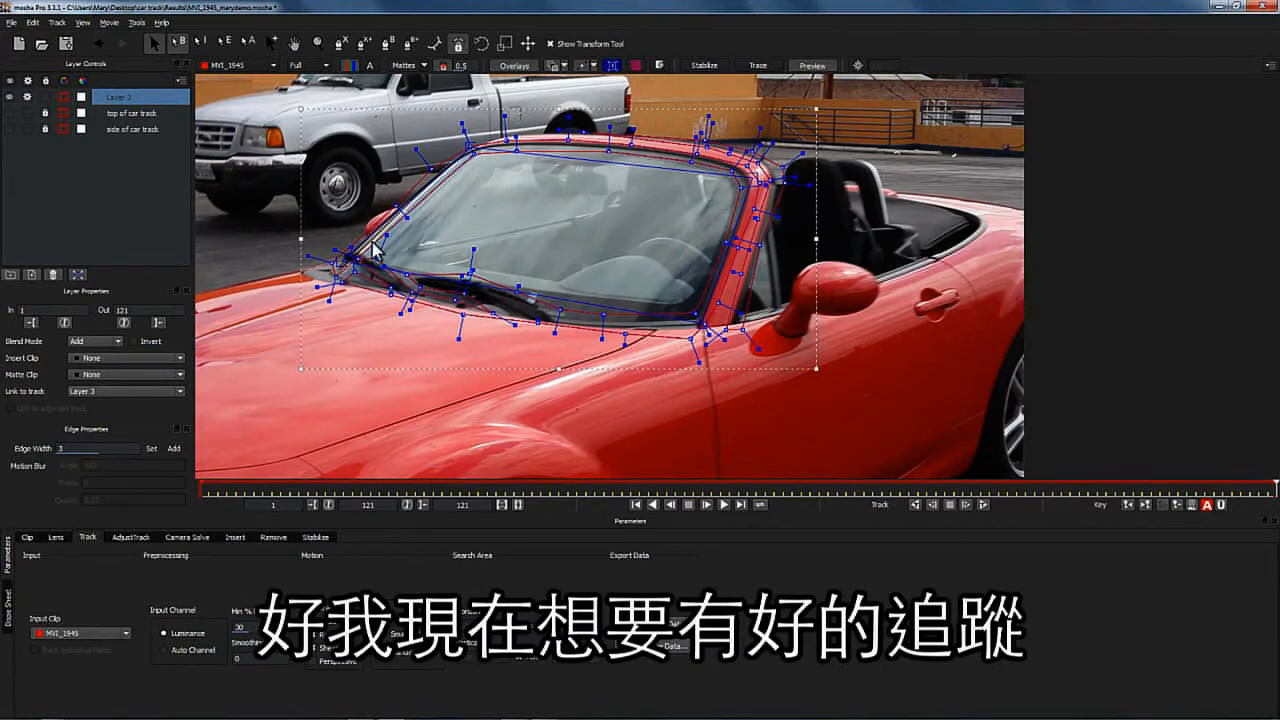
- Rename the new layer windshield track
double_click(116, 96)
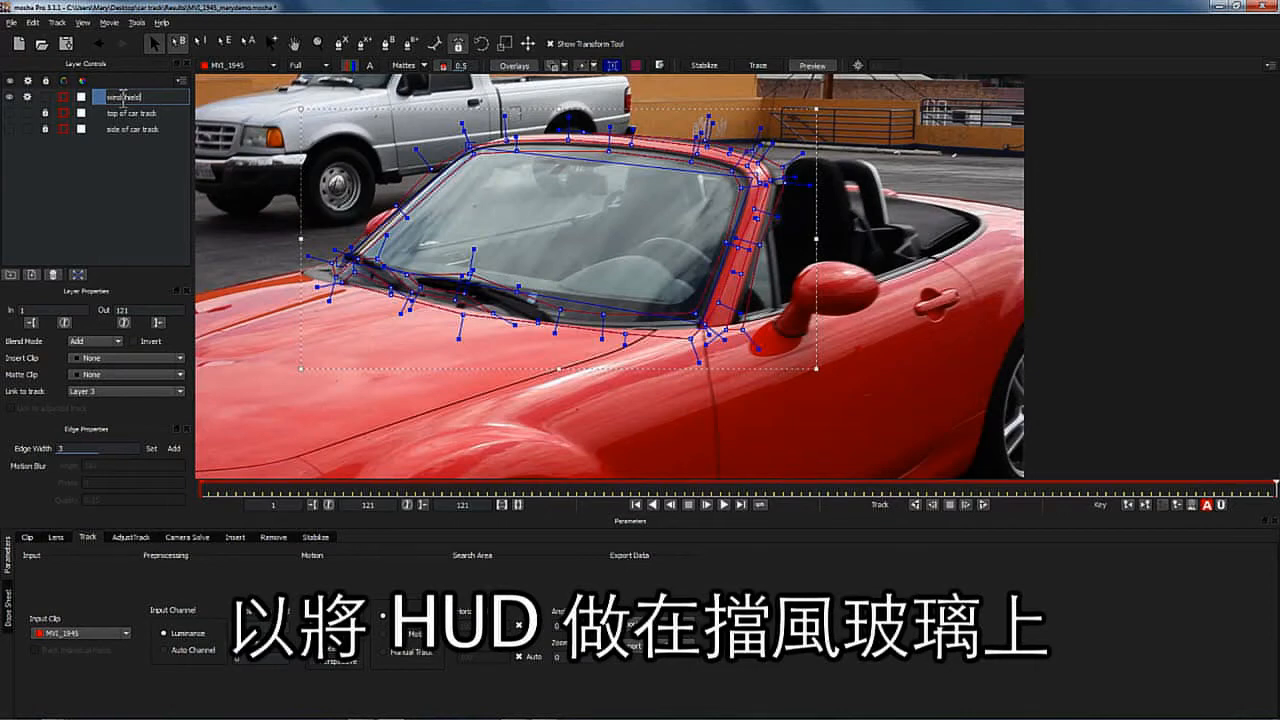
type("windshield track")
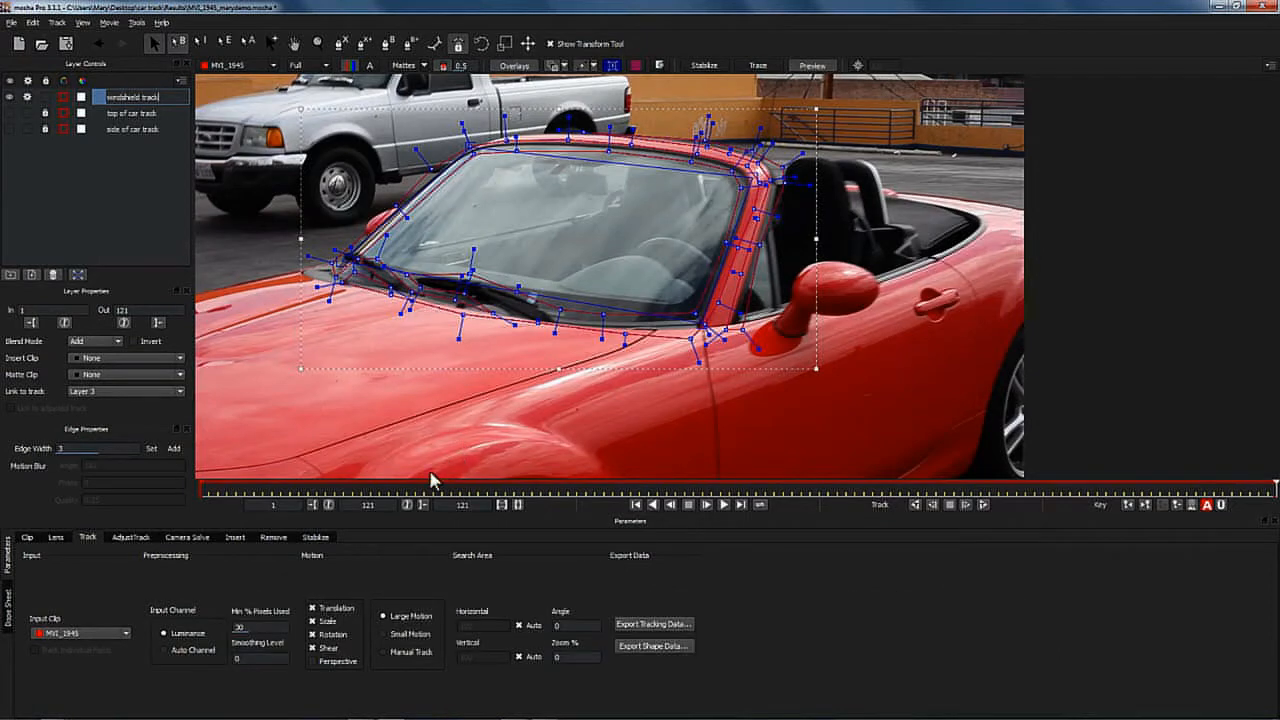
- Track the windshield track layer backwards from the last frame with Perspective on and a higher Min % Pixels Used
left_click(312, 661)
left_click(261, 626)
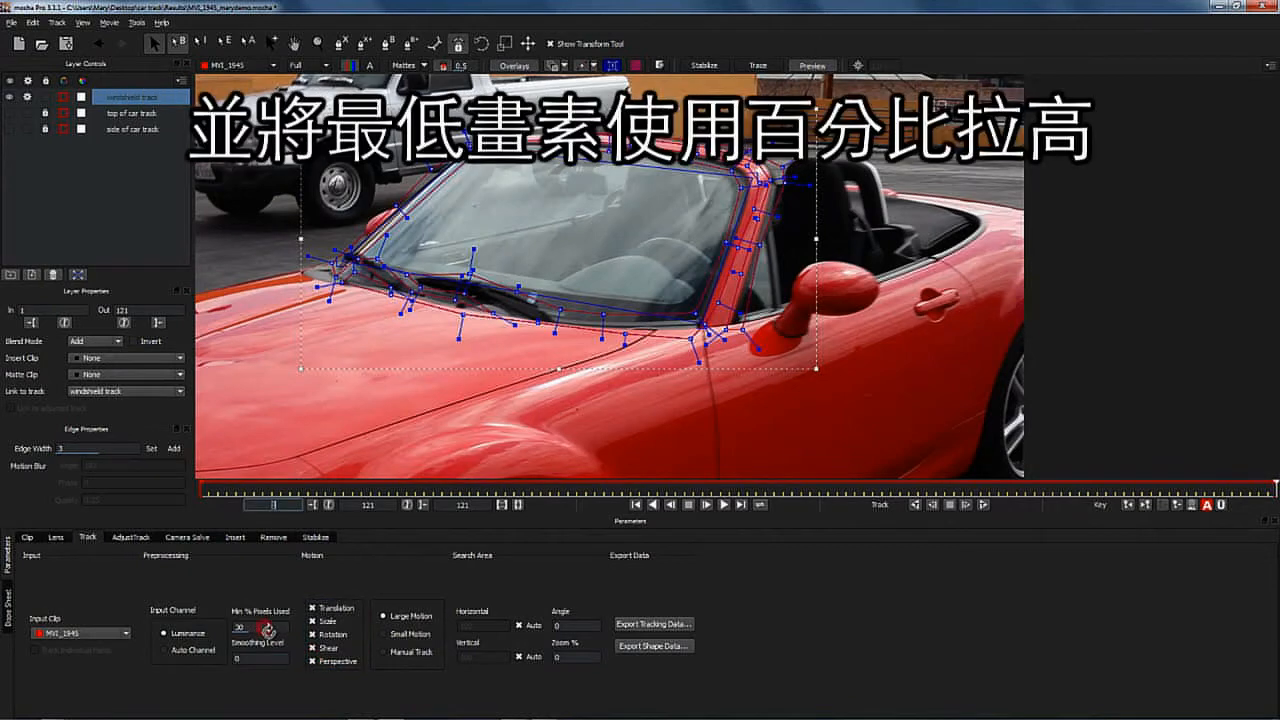
double_click(268, 623)
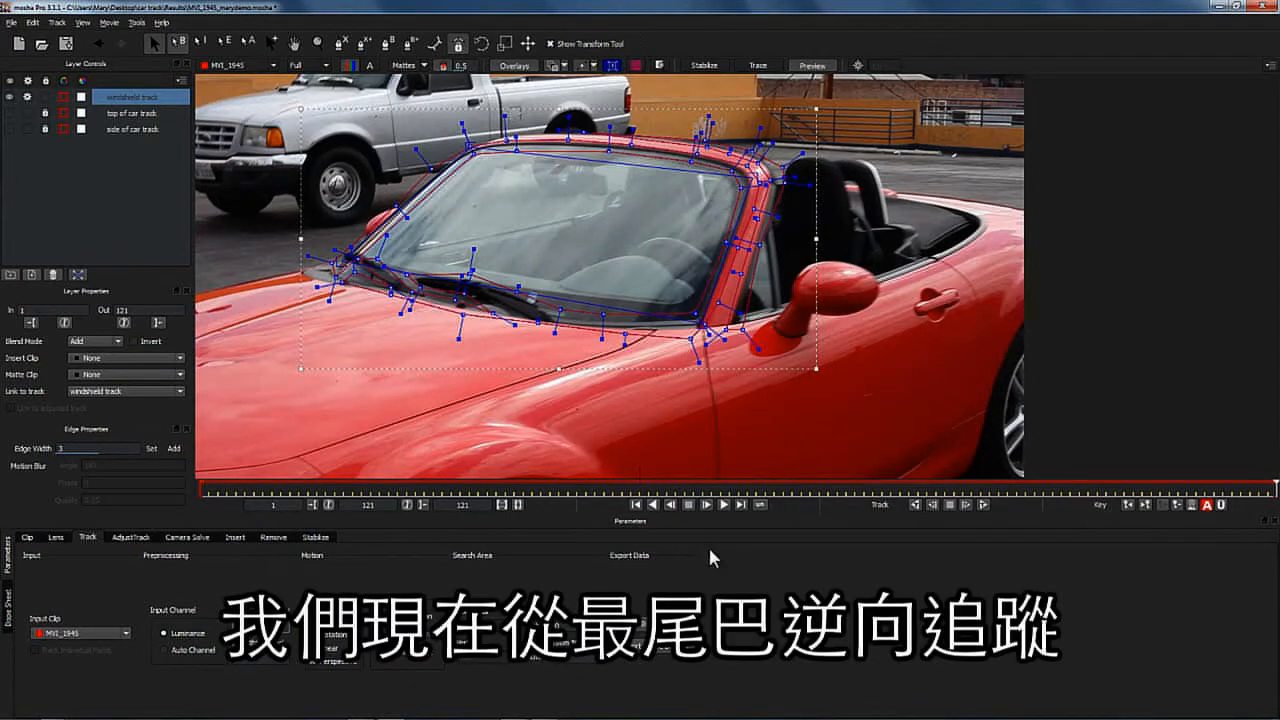
left_click(916, 505)
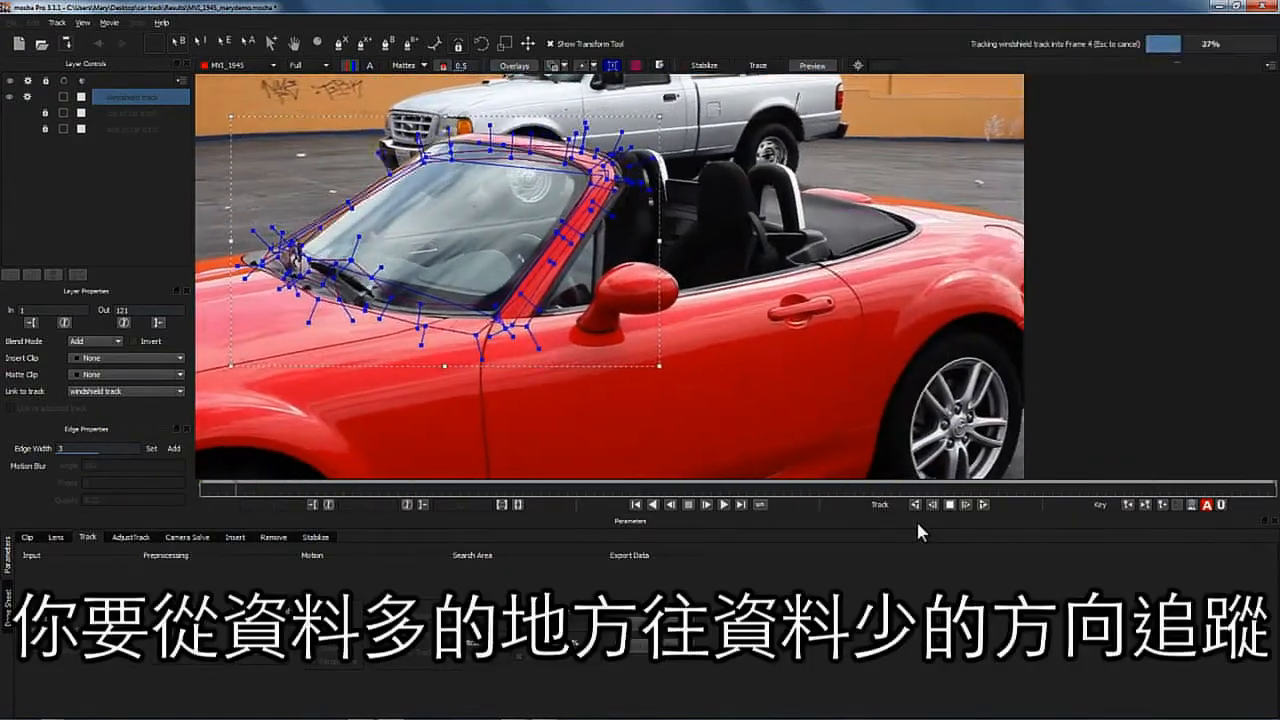
- Copy the solved camera data to the clipboard as After Effects 3D Motion Data
left_click_drag(200, 489, 88, 407)
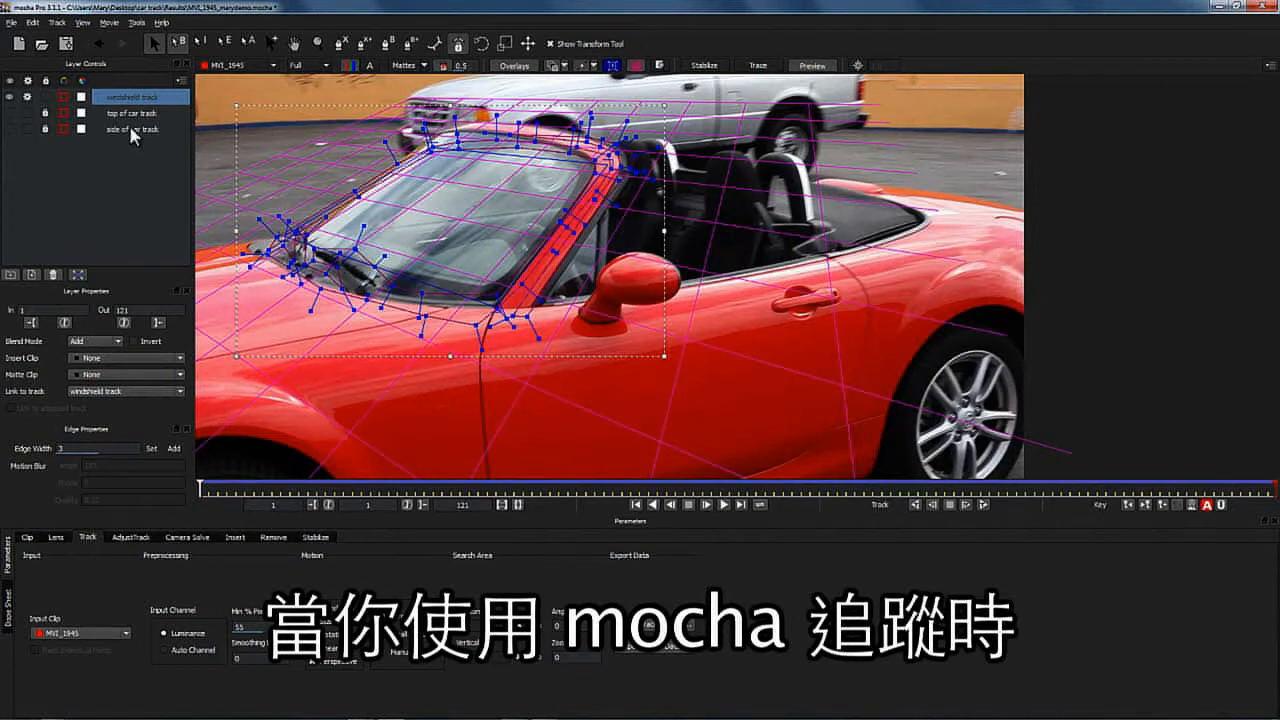
left_click(207, 537)
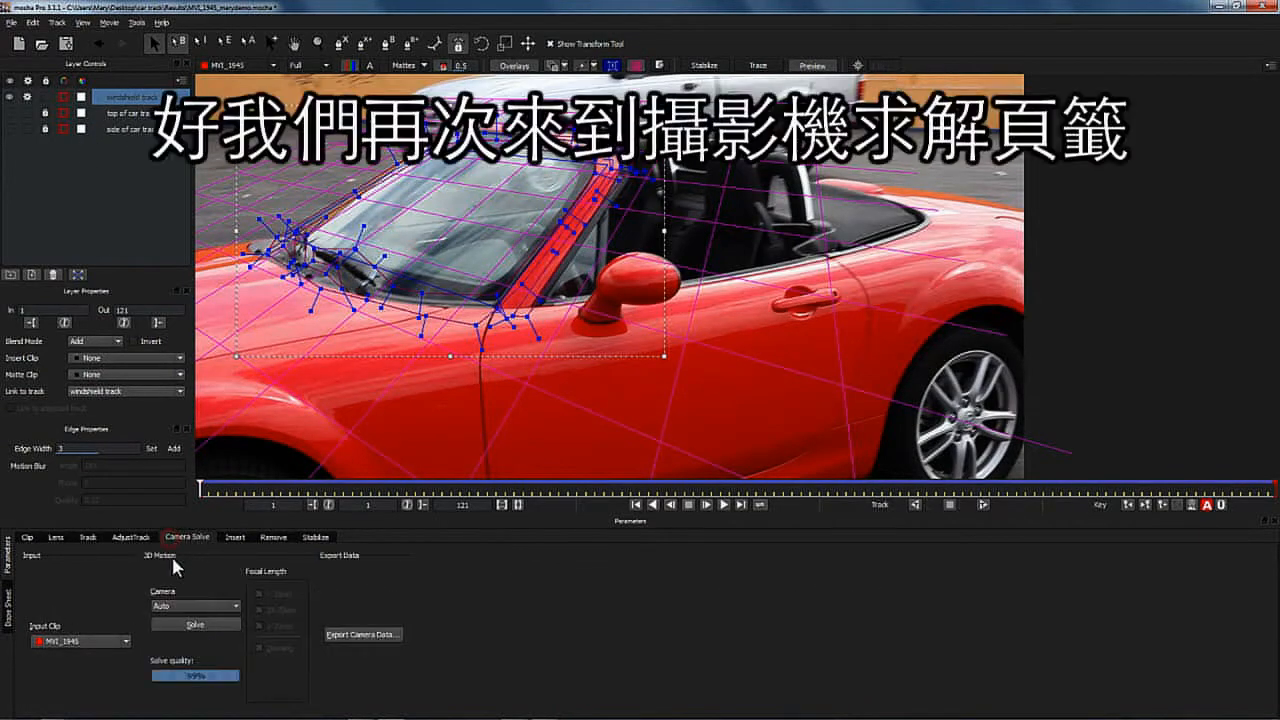
left_click(350, 636)
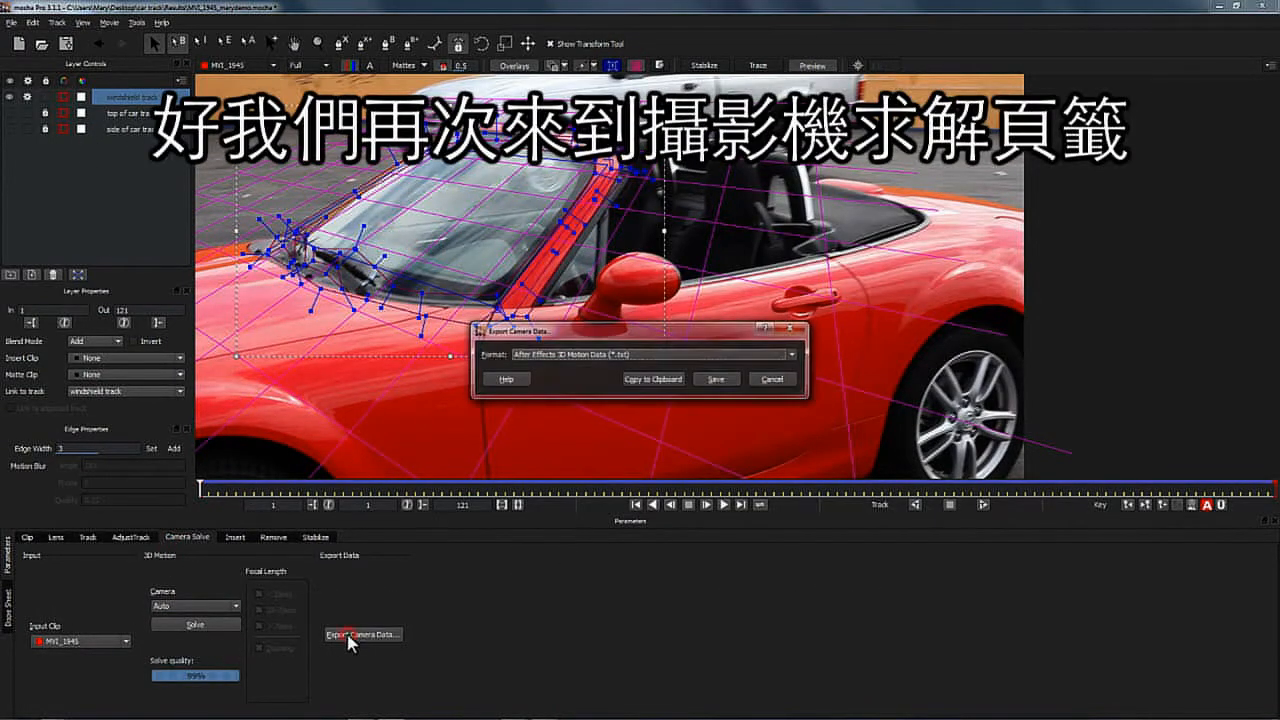
left_click(646, 379)
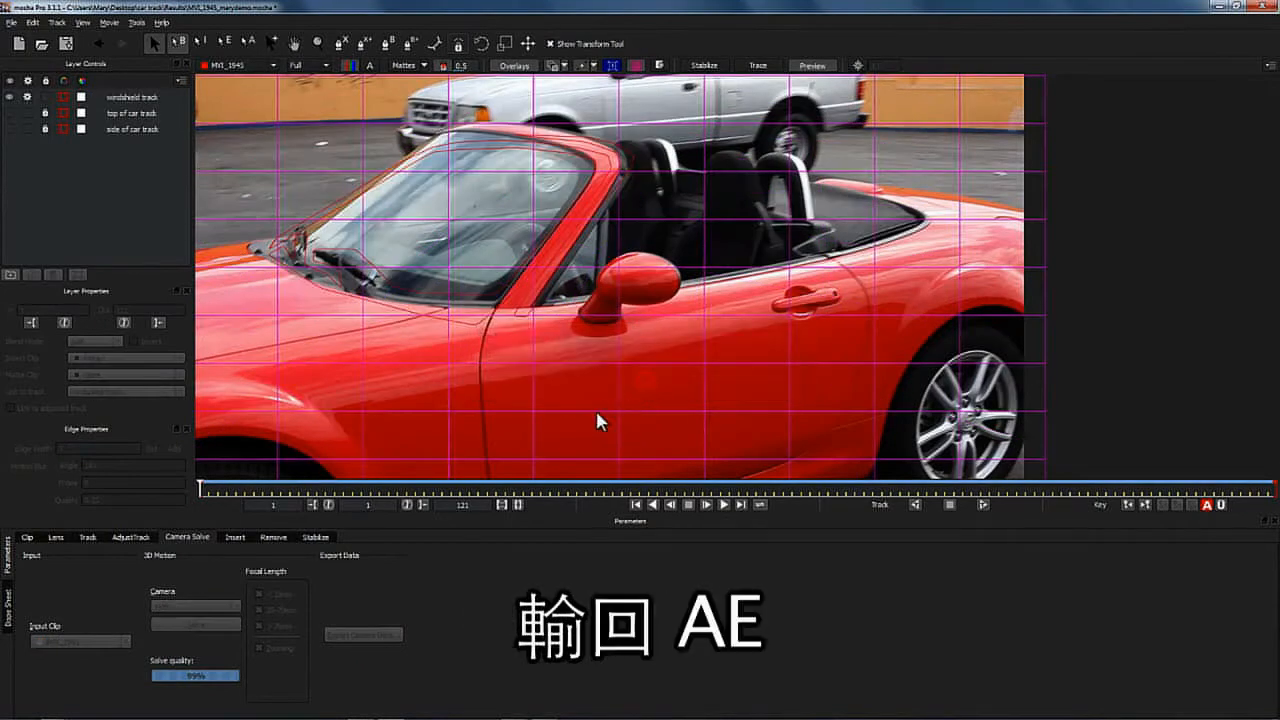
- Switch to After Effects and delete the previously pasted mocha nulls and mocha camera layers
mouse_move(474, 717)
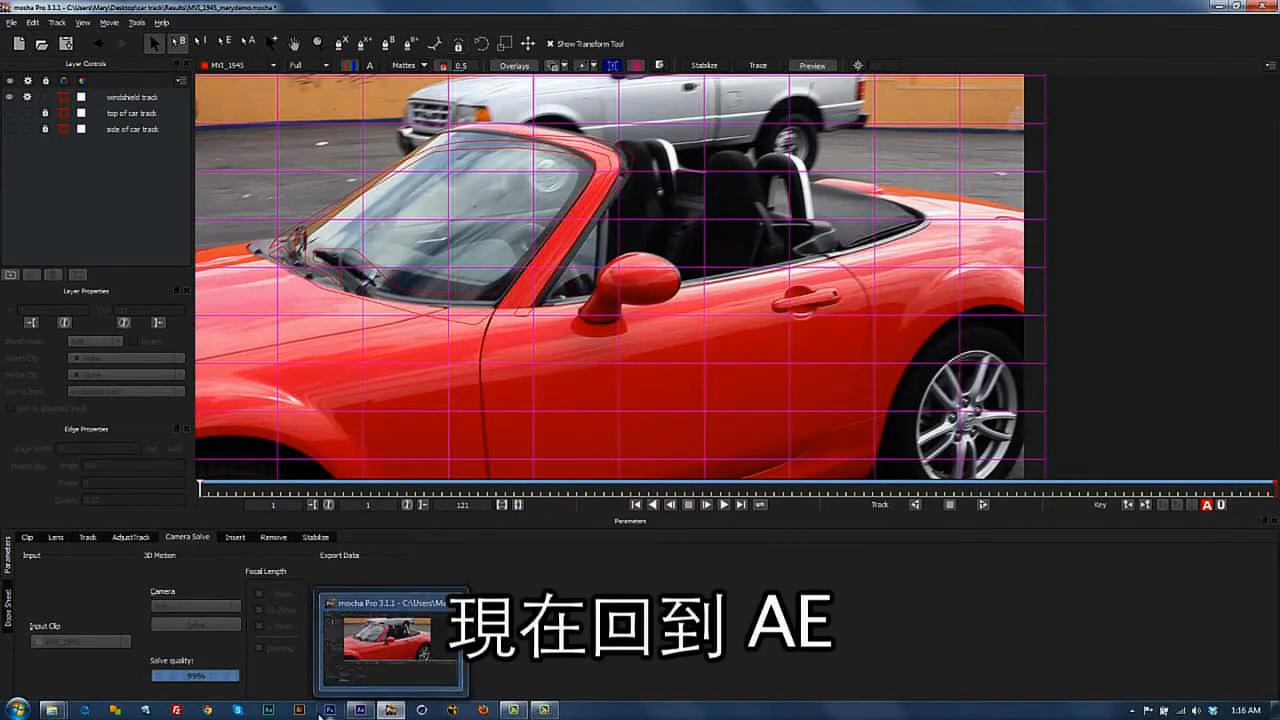
left_click(360, 710)
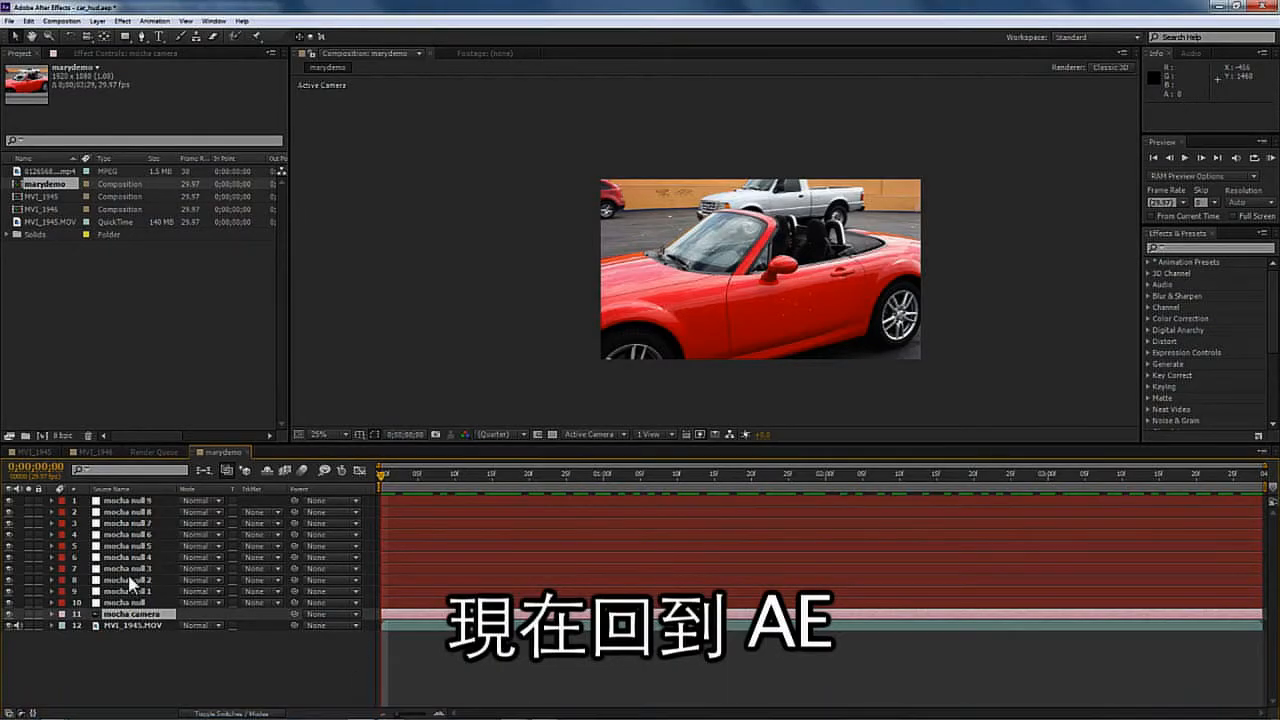
left_click(141, 503, "shift")
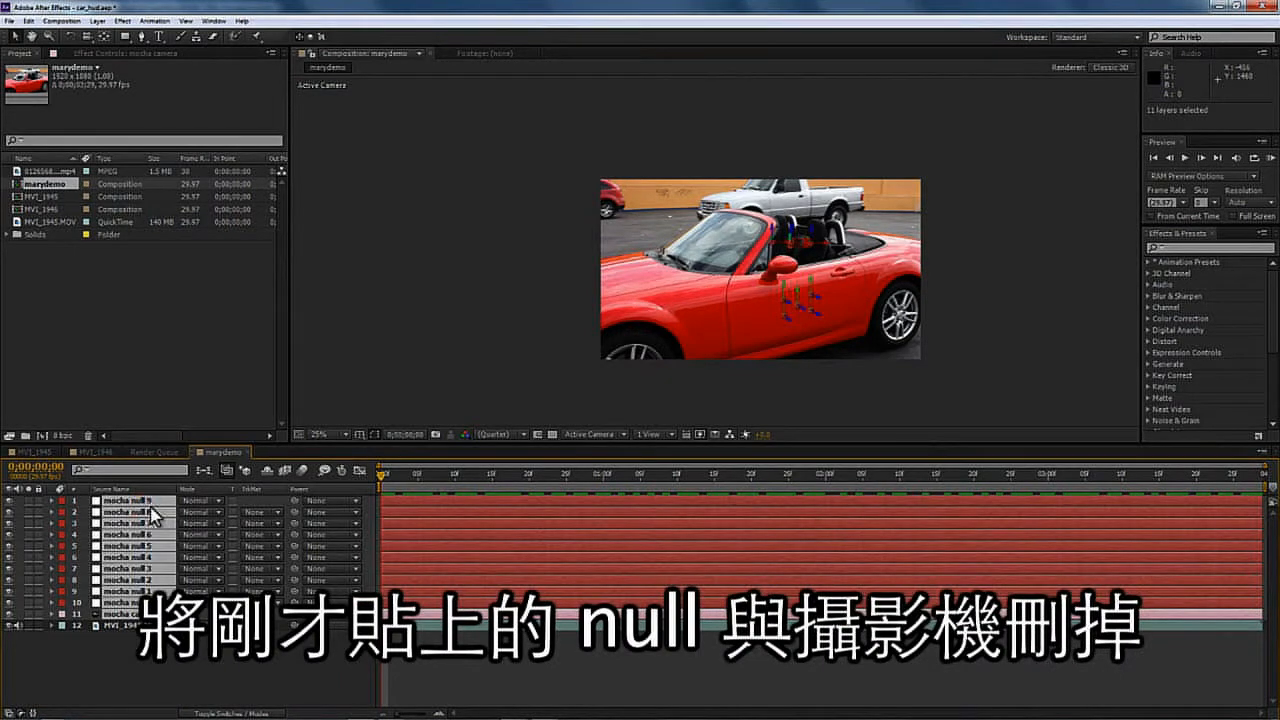
key("Delete")
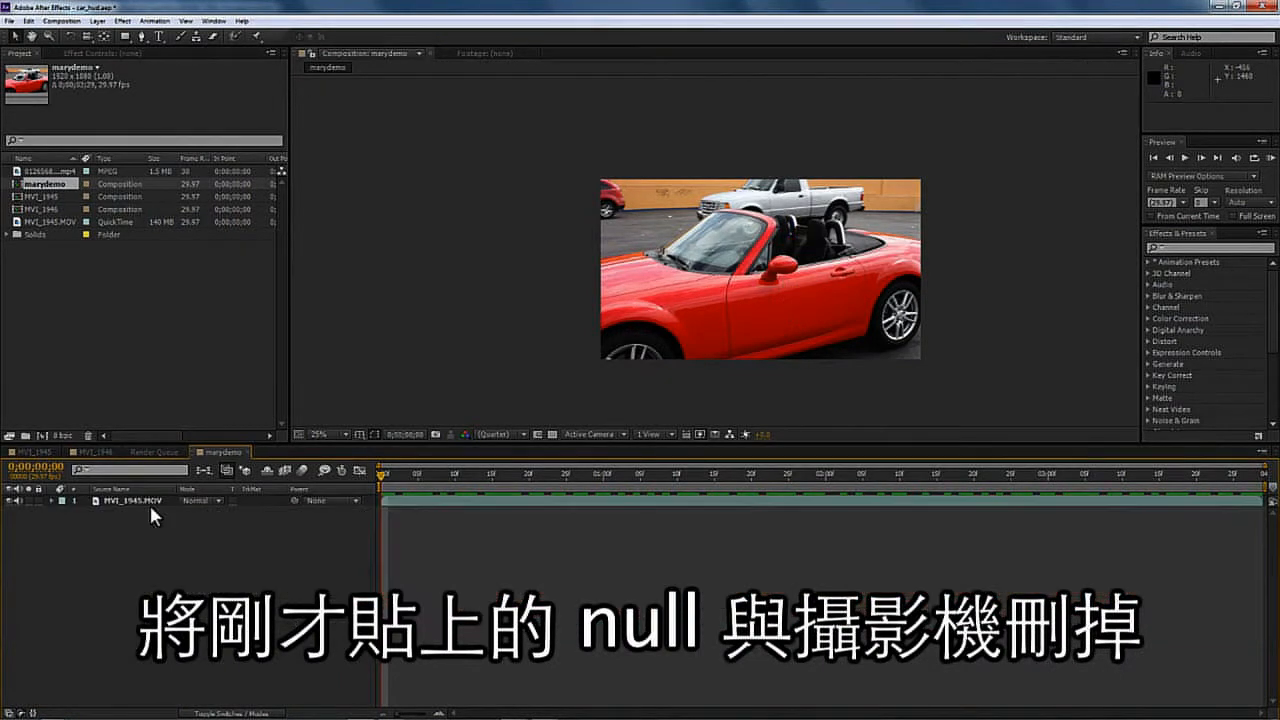
- Paste the mocha camera data into the composition and select each pasted null to check where it sits
left_click(29, 20)
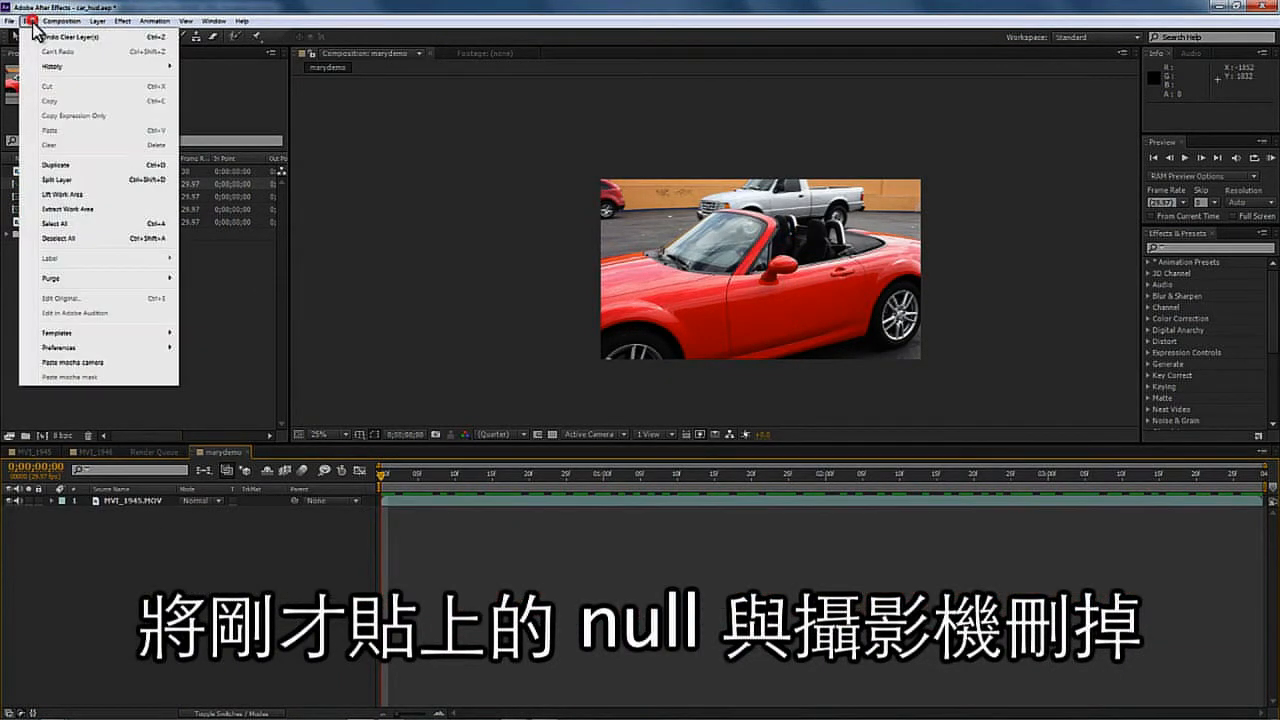
left_click(99, 362)
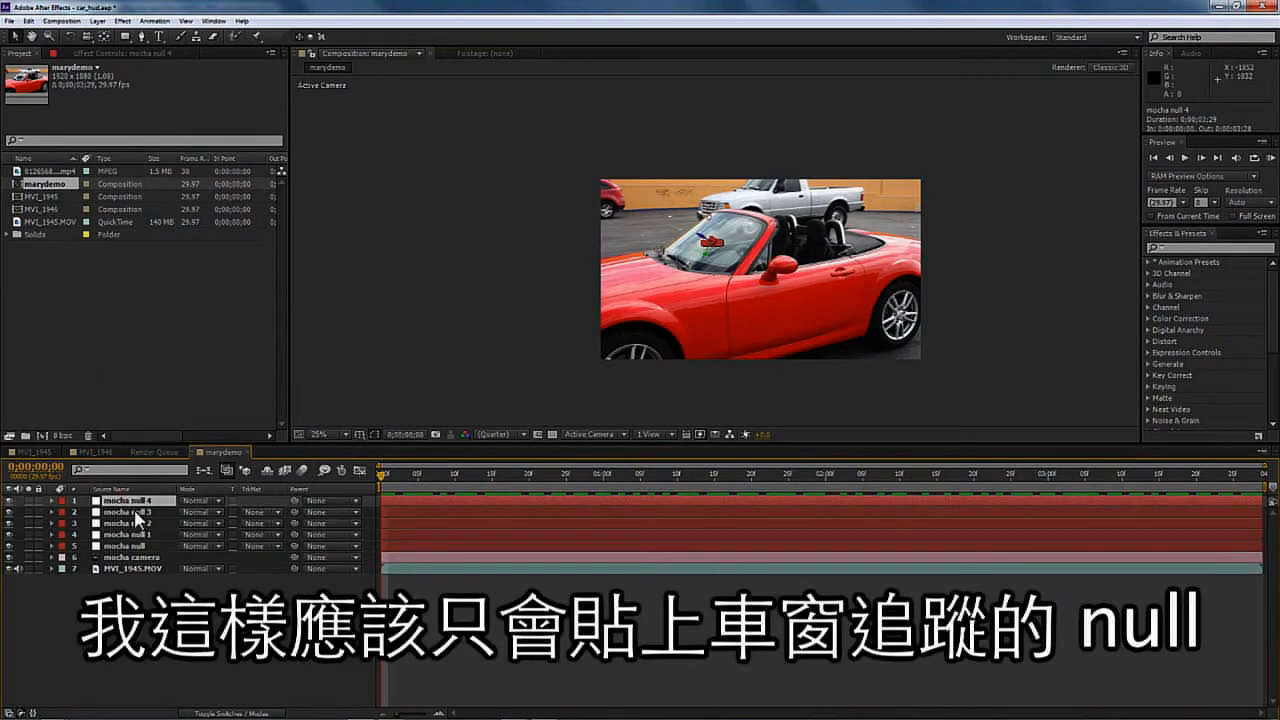
left_click(136, 512)
left_click(137, 523)
left_click(138, 535)
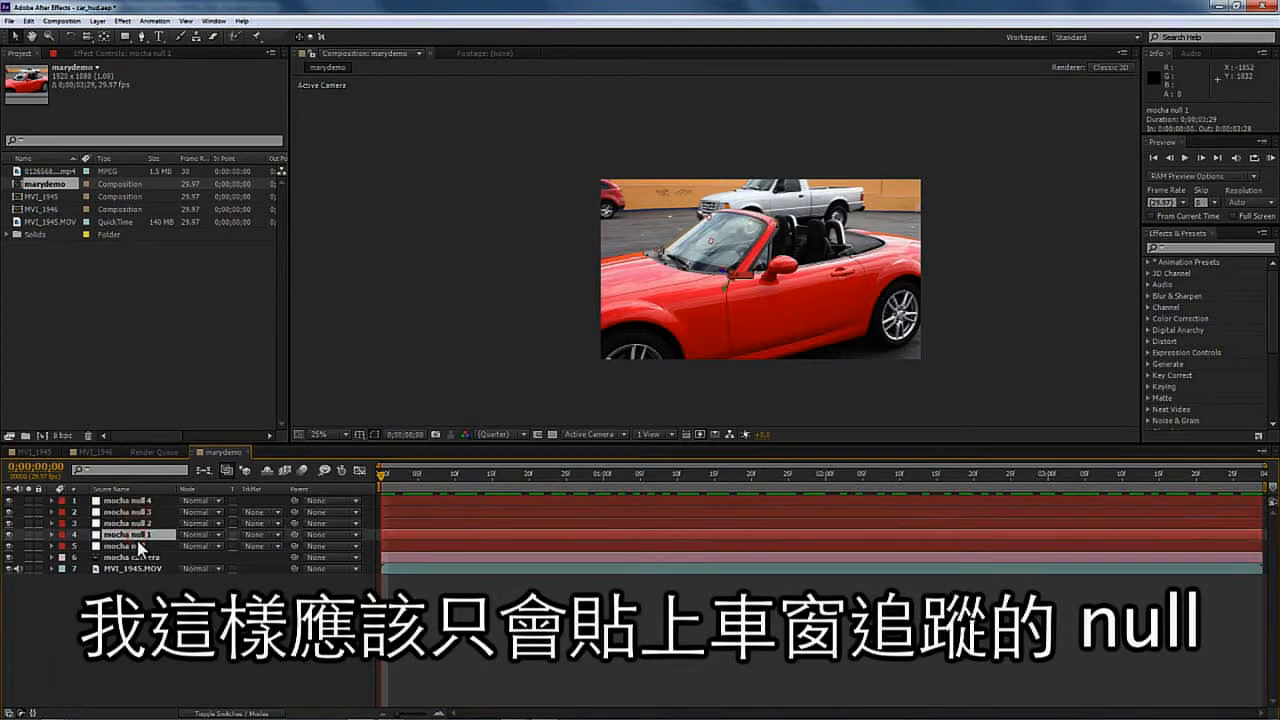
left_click(138, 546)
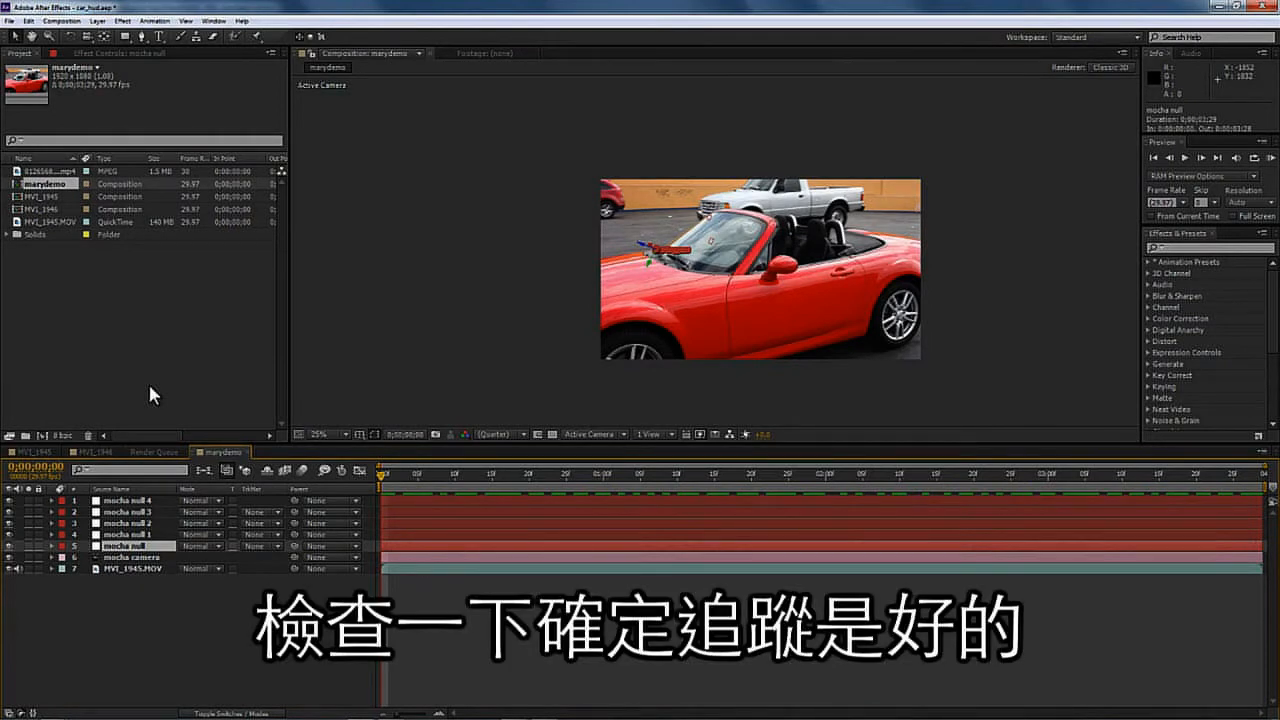
- Delete every pasted null except mocha null 4, the one centred on the windshield
left_click(713, 244)
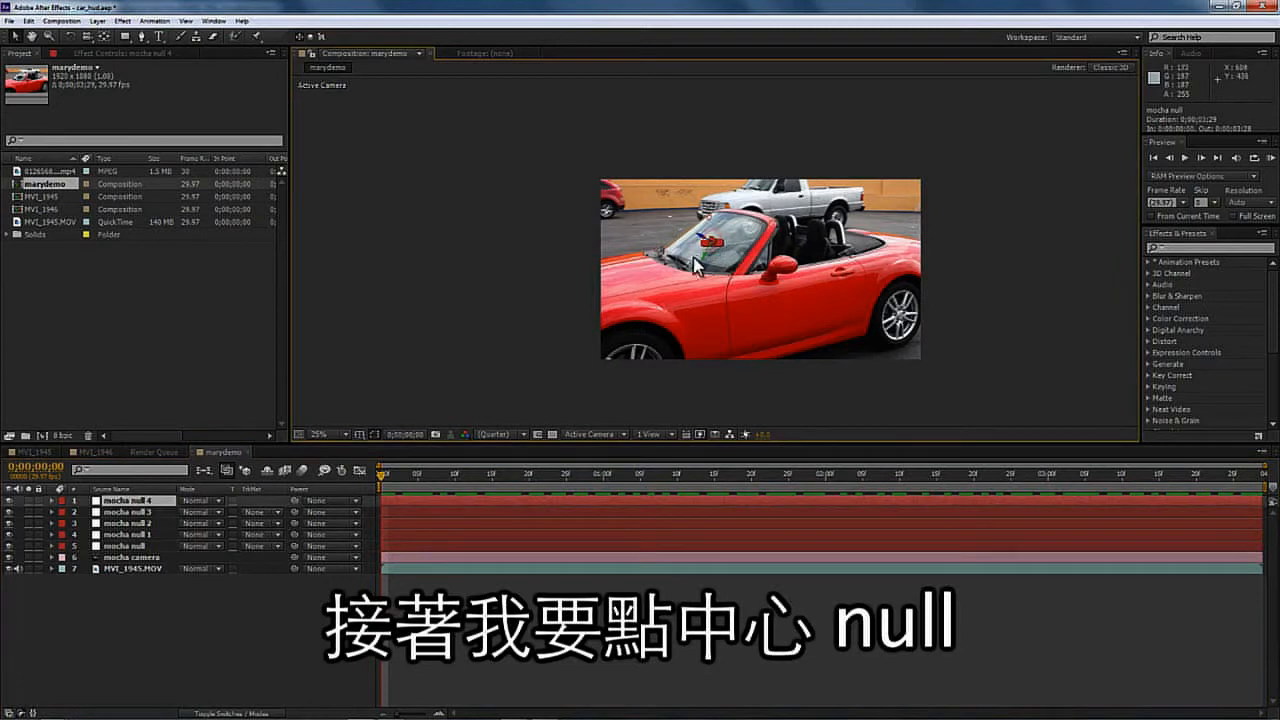
left_click(131, 514)
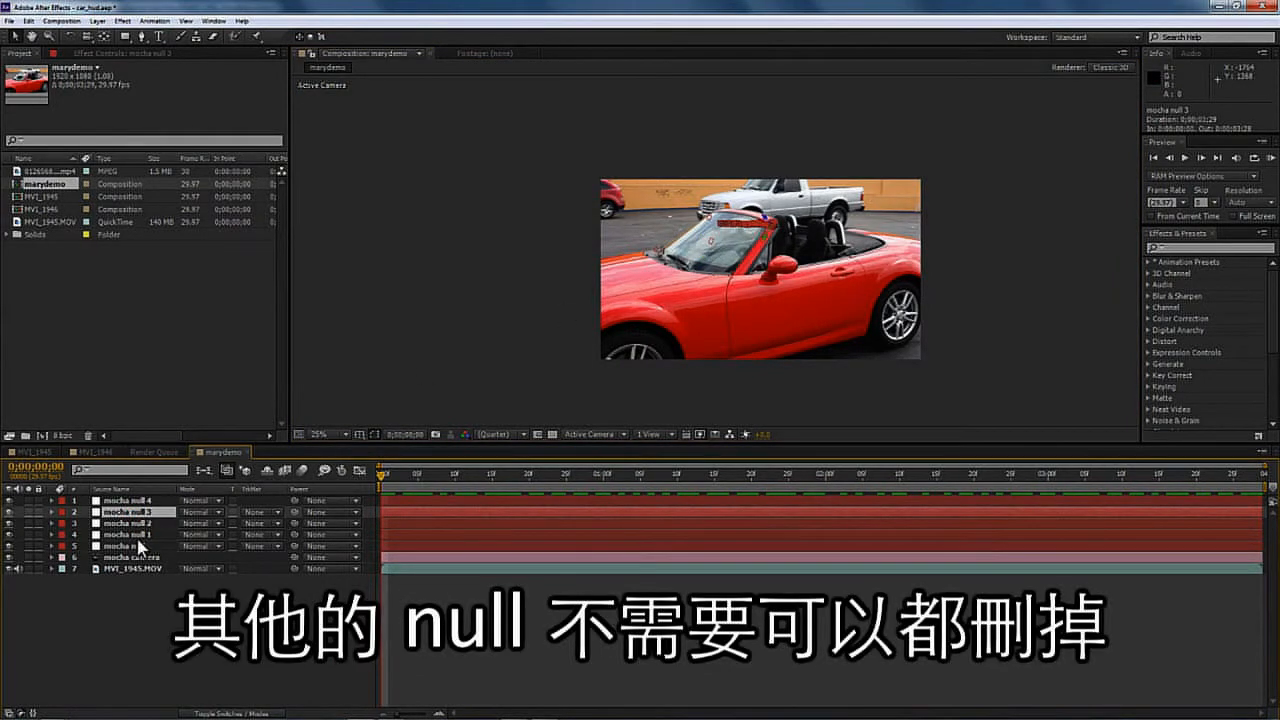
left_click(141, 547, "shift")
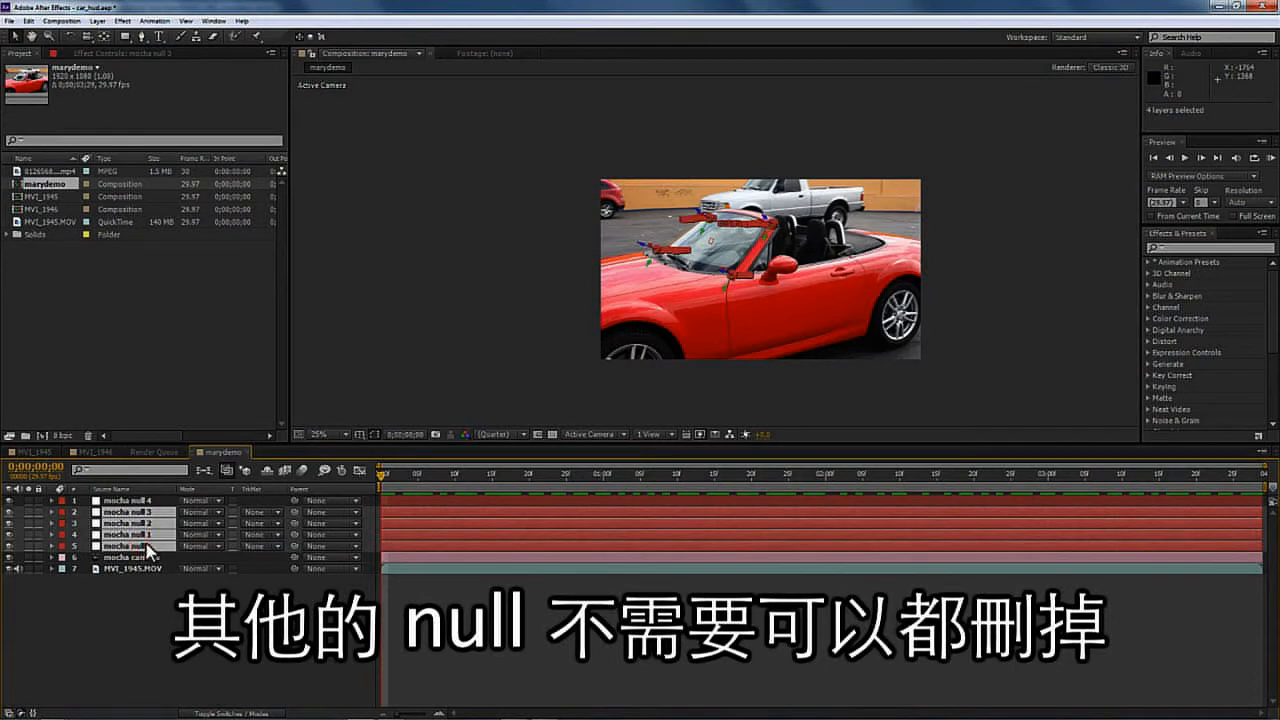
key("Delete")
- Add the high-tech-display.mp4 HUD clip to the composition above mocha null 4
left_click(143, 502)
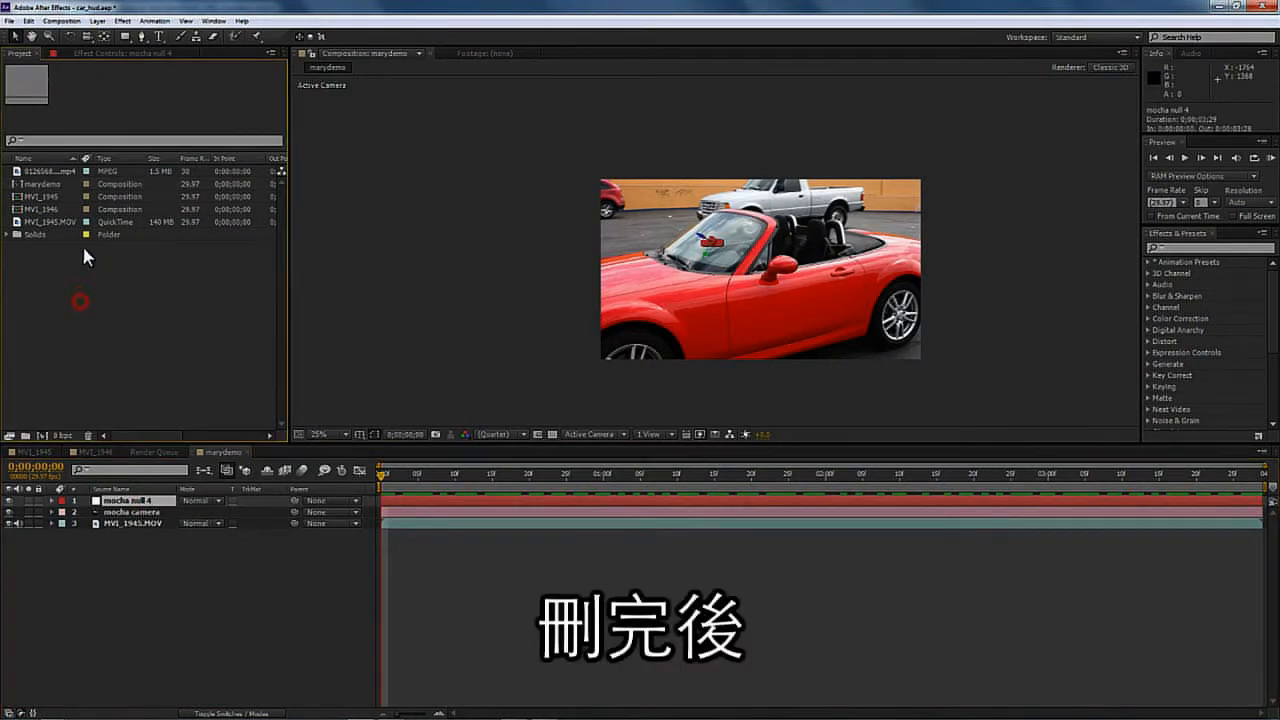
left_click(57, 171)
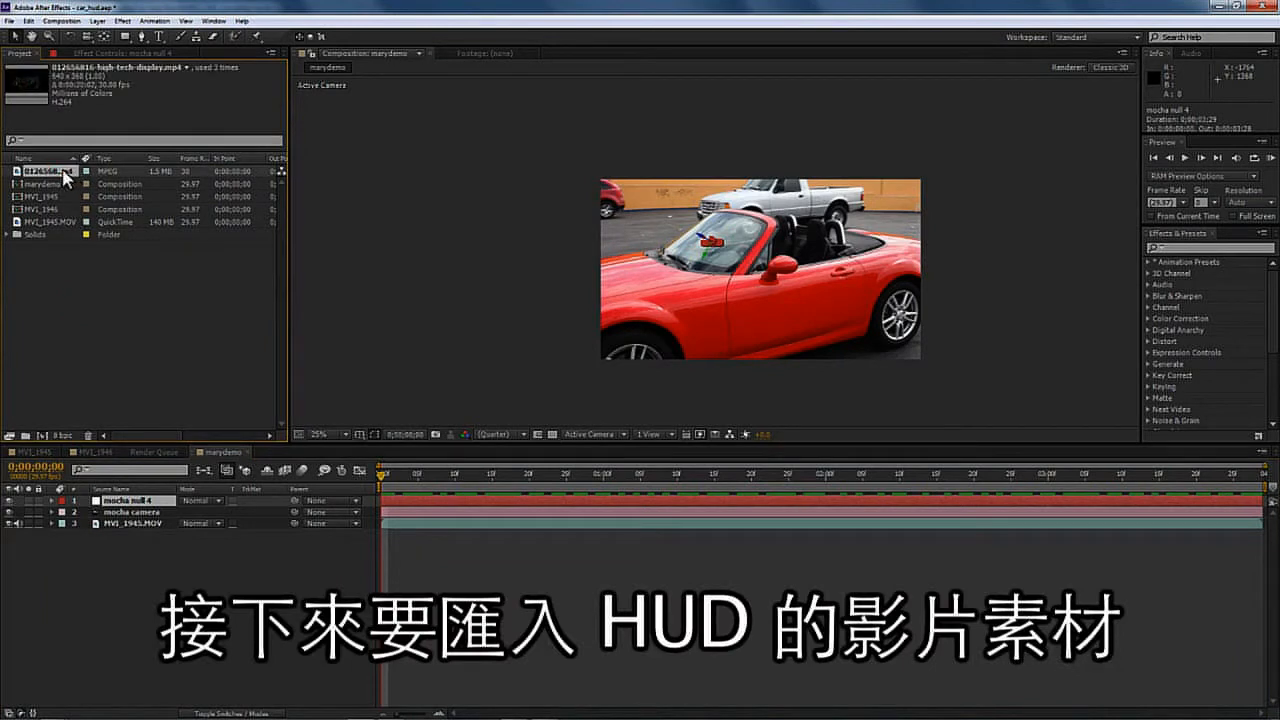
left_click_drag(63, 173, 125, 508)
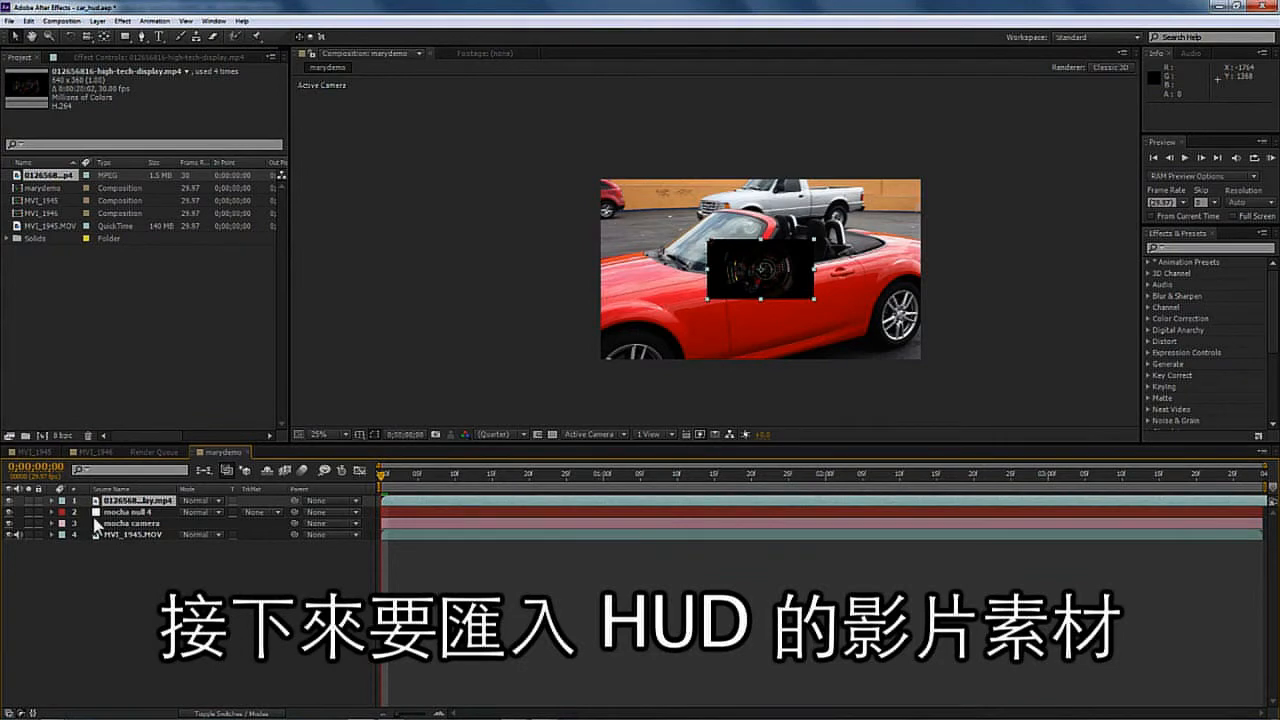
- Expand both layers and make the HUD clip a 3D layer
left_click(51, 512)
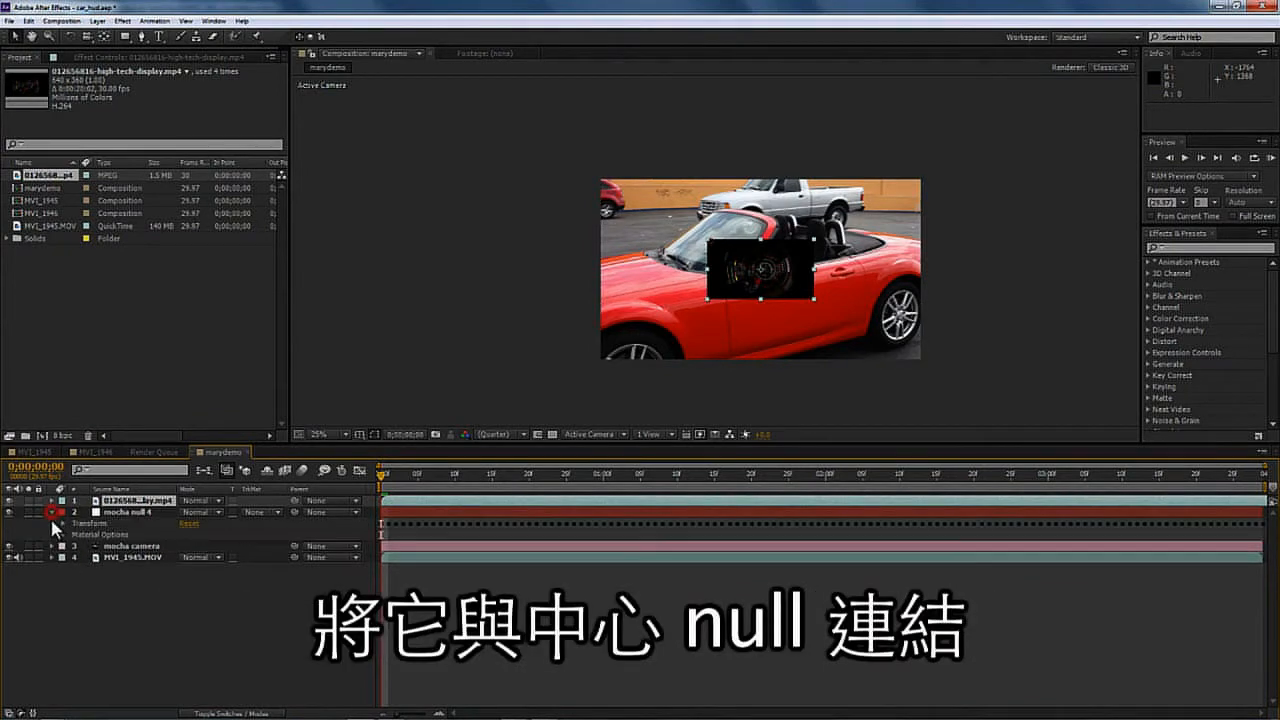
left_click(51, 500)
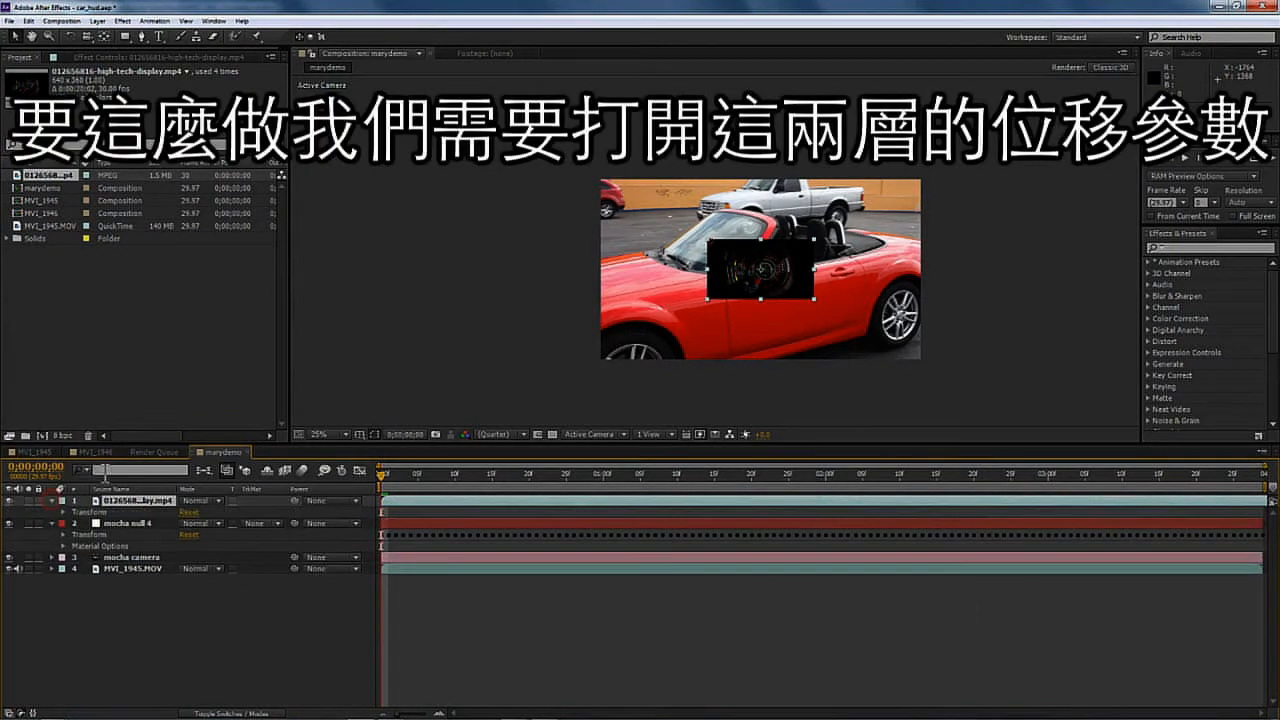
left_click(243, 713)
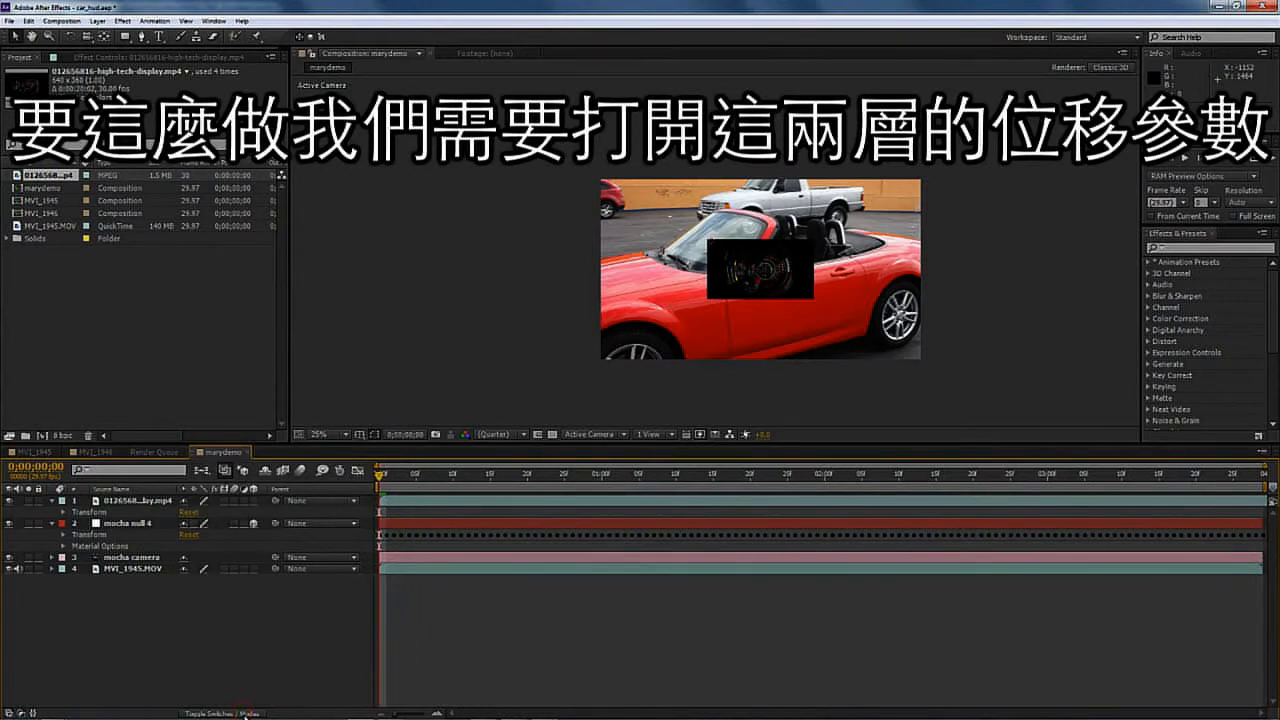
left_click(243, 713)
left_click(243, 713)
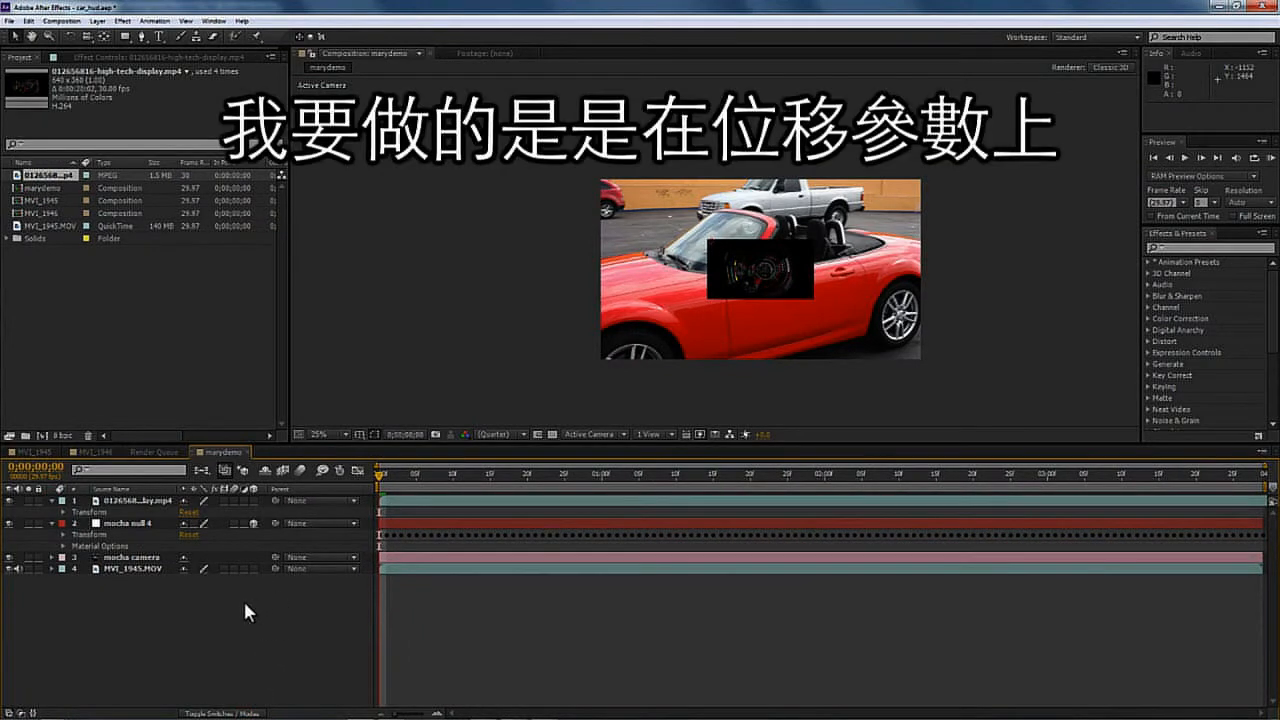
left_click(222, 713)
left_click(224, 713)
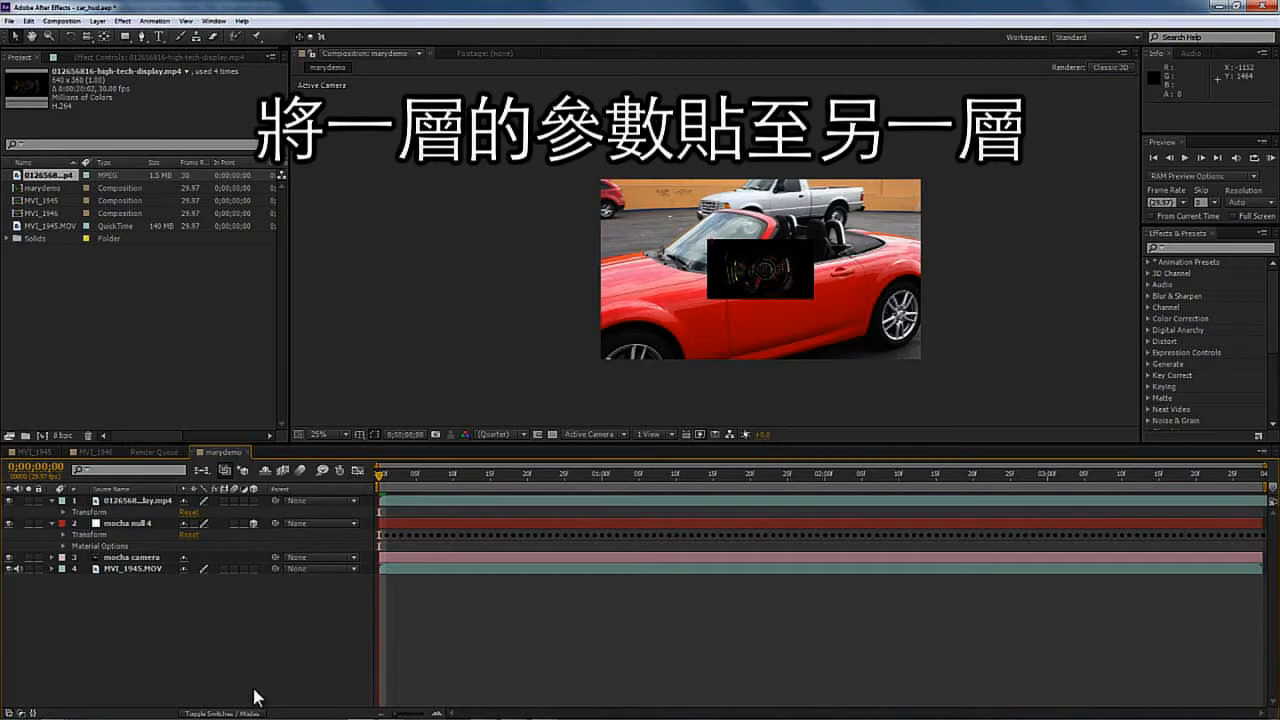
left_click(253, 500)
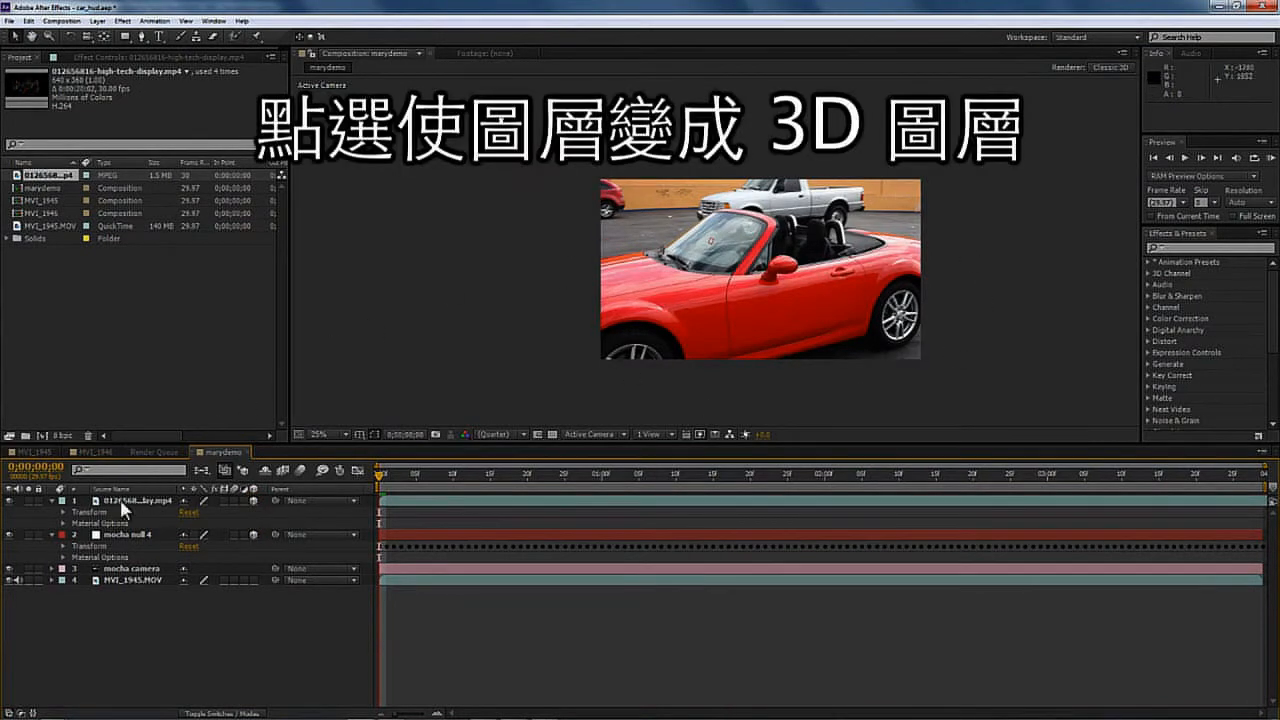
- Copy mocha null 4's Position data onto the HUD layer
left_click(60, 545)
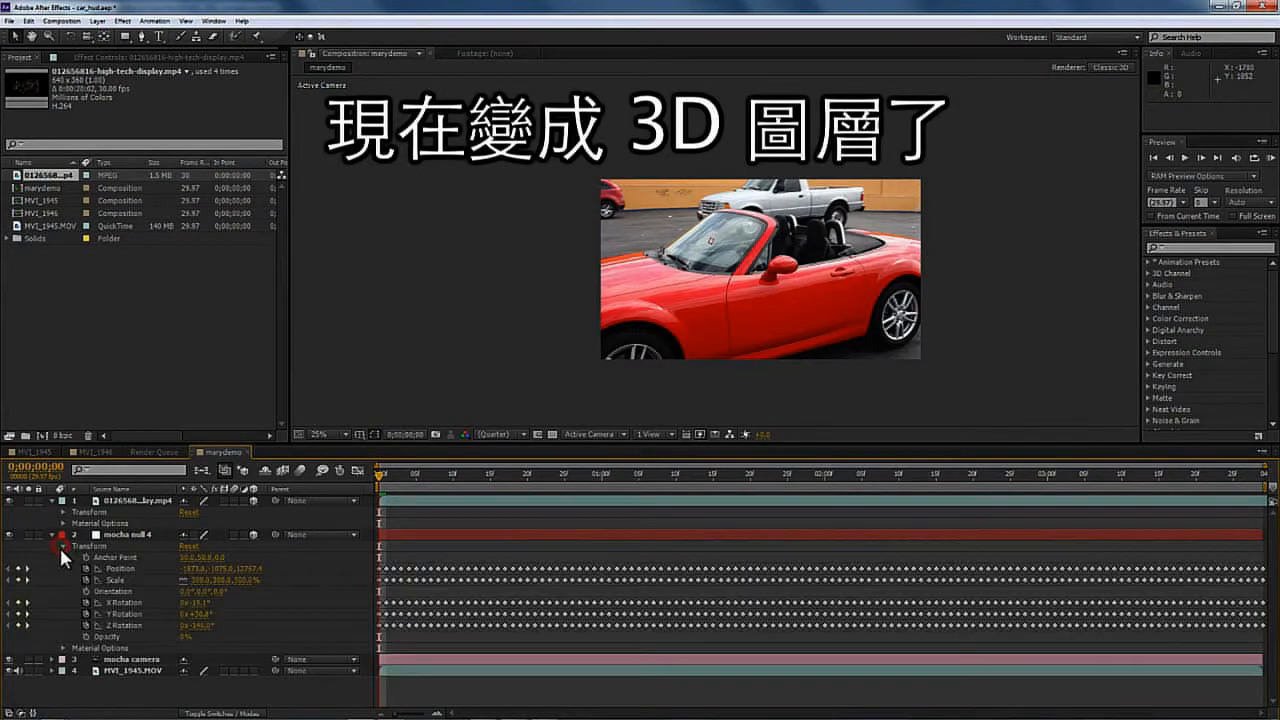
left_click(116, 569)
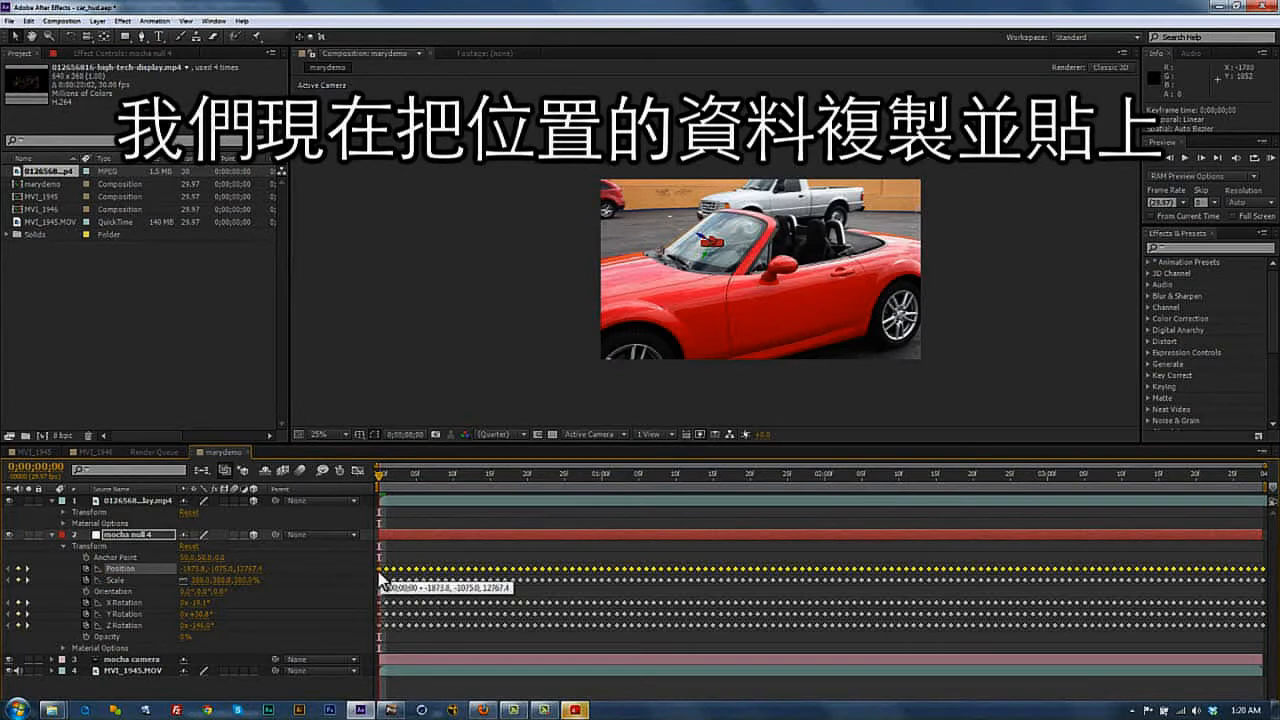
left_click(424, 542)
mouse_move(381, 485)
left_mouse_down()
mouse_move(606, 472)
mouse_move(377, 470)
mouse_move(486, 472)
mouse_move(551, 497)
mouse_move(368, 472)
left_mouse_up()
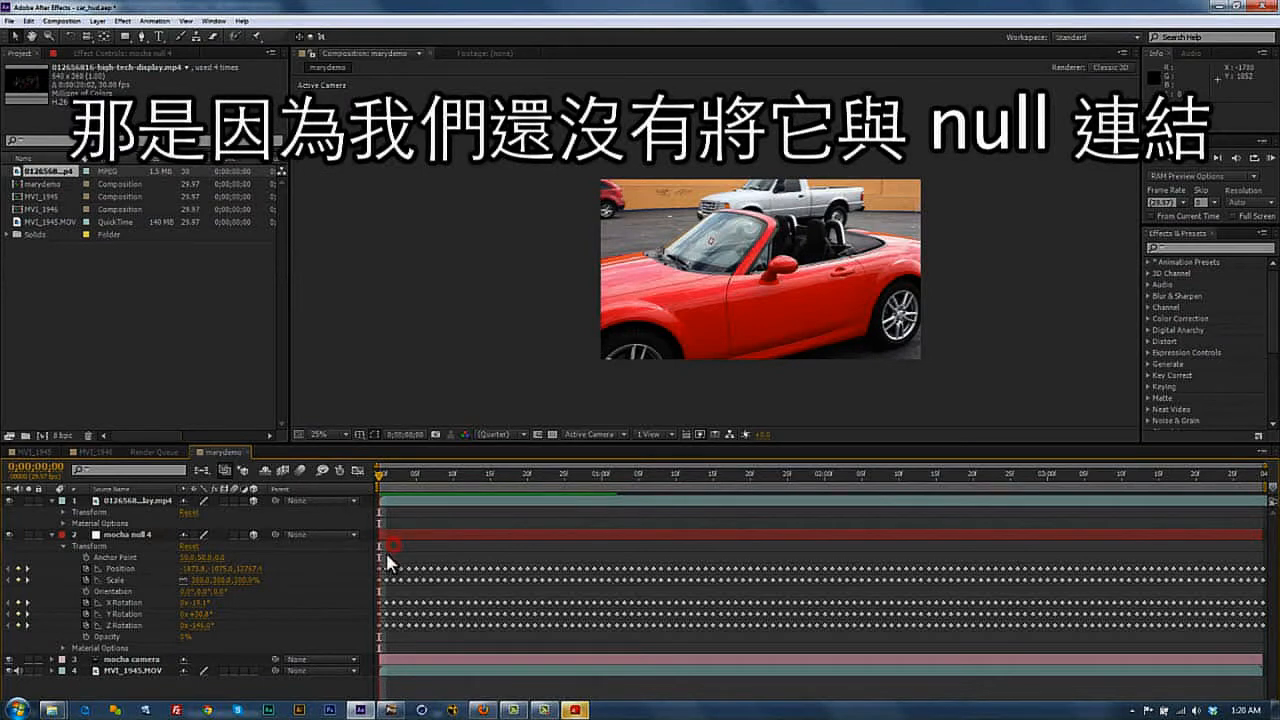
left_click_drag(384, 552, 1274, 656)
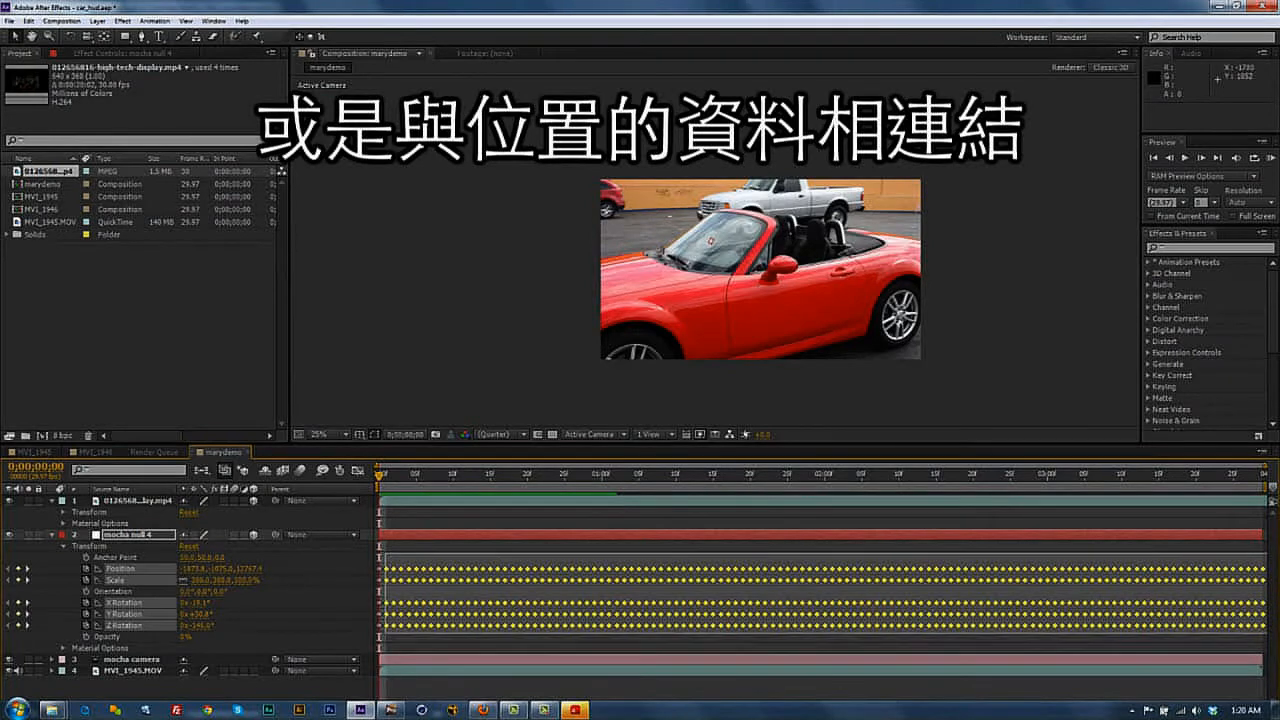
key("Delete")
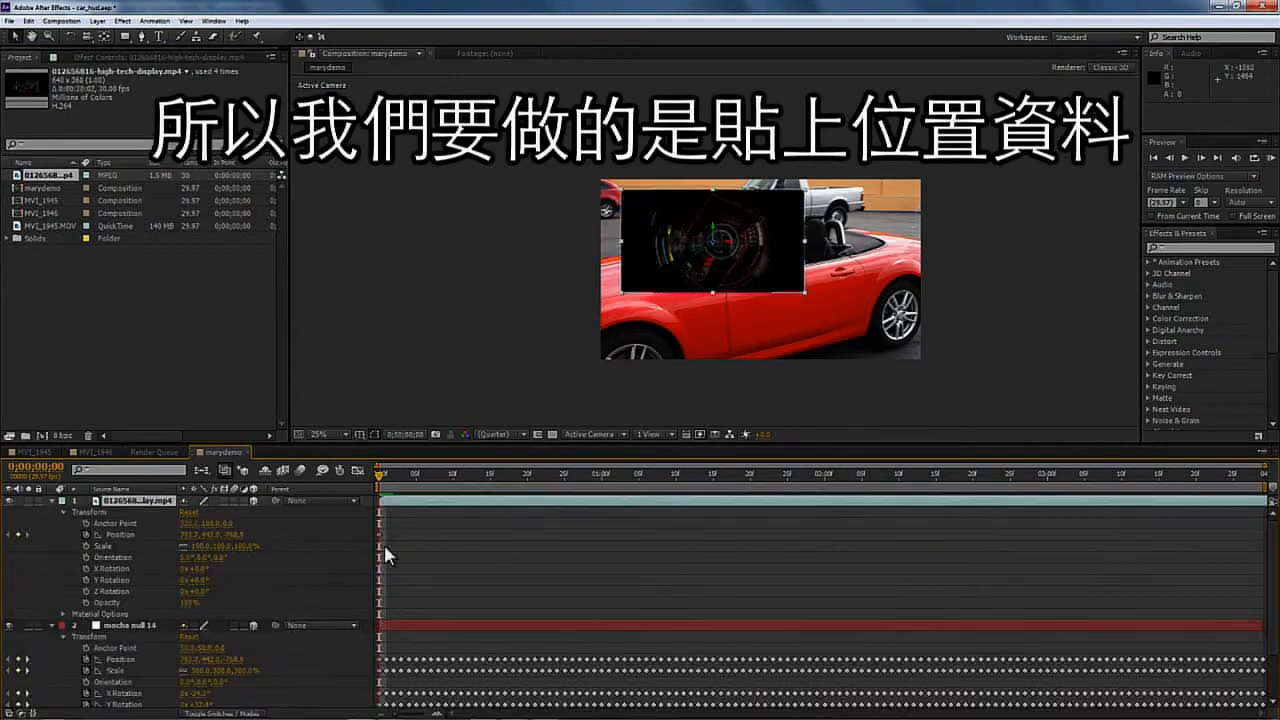
- Rotate the HUD layer in X, Y and Z so it lies on the windshield glass
key("space")
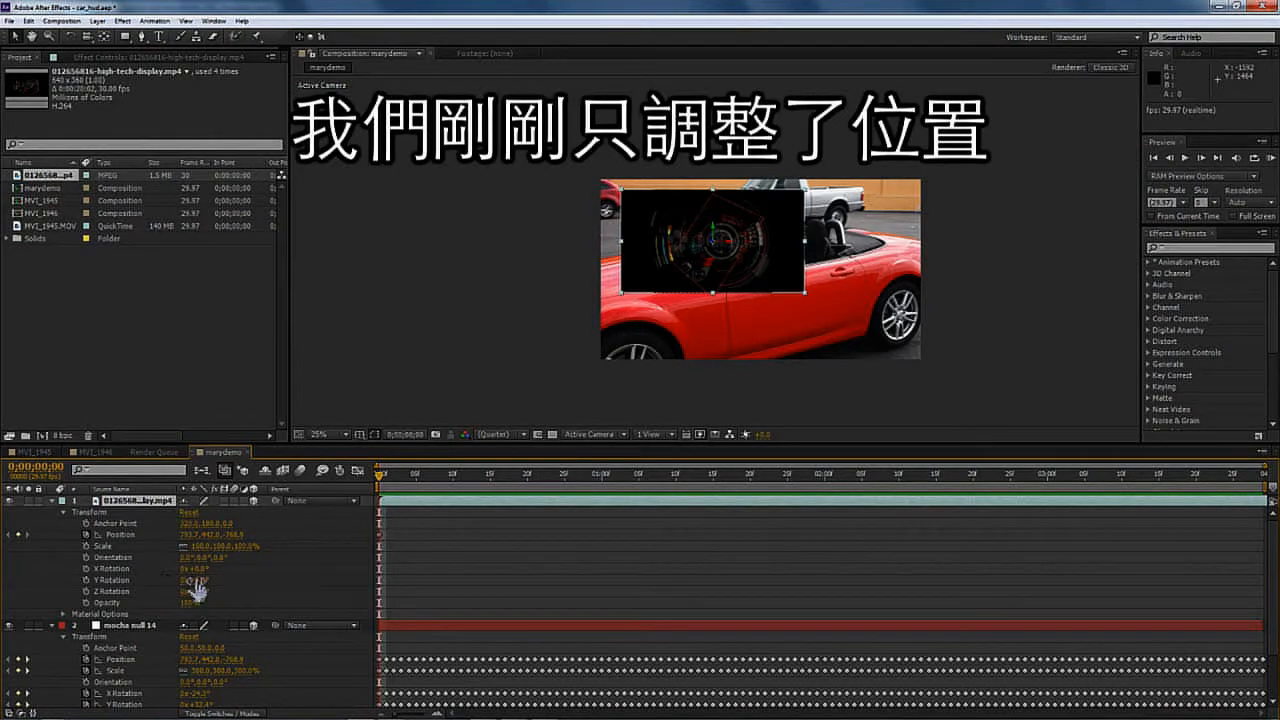
left_click_drag(190, 569, 216, 587)
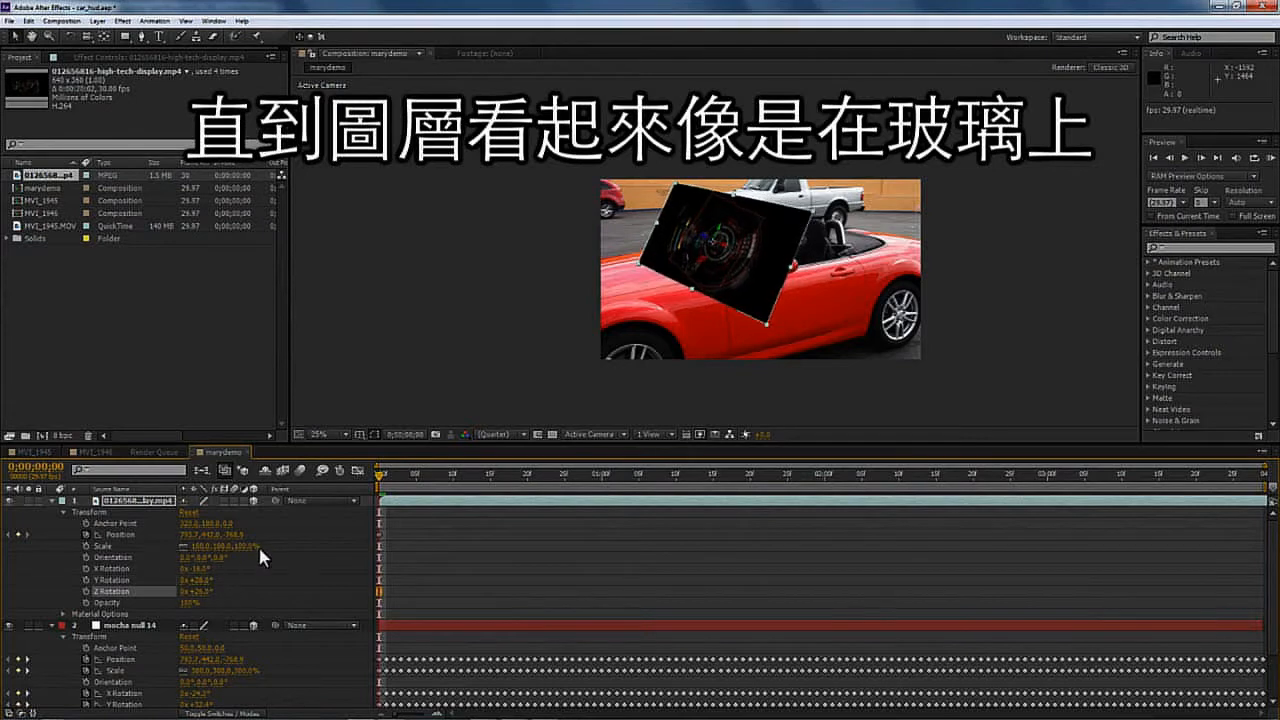
left_click(301, 499)
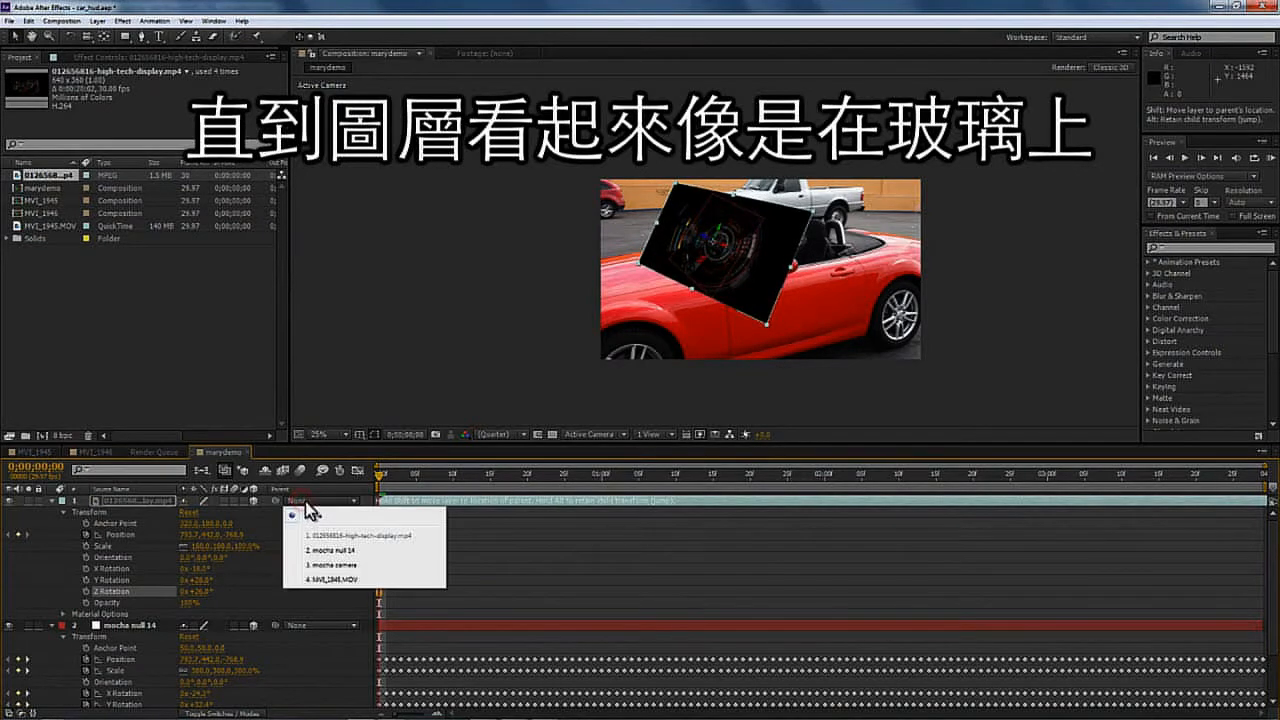
left_click(219, 713)
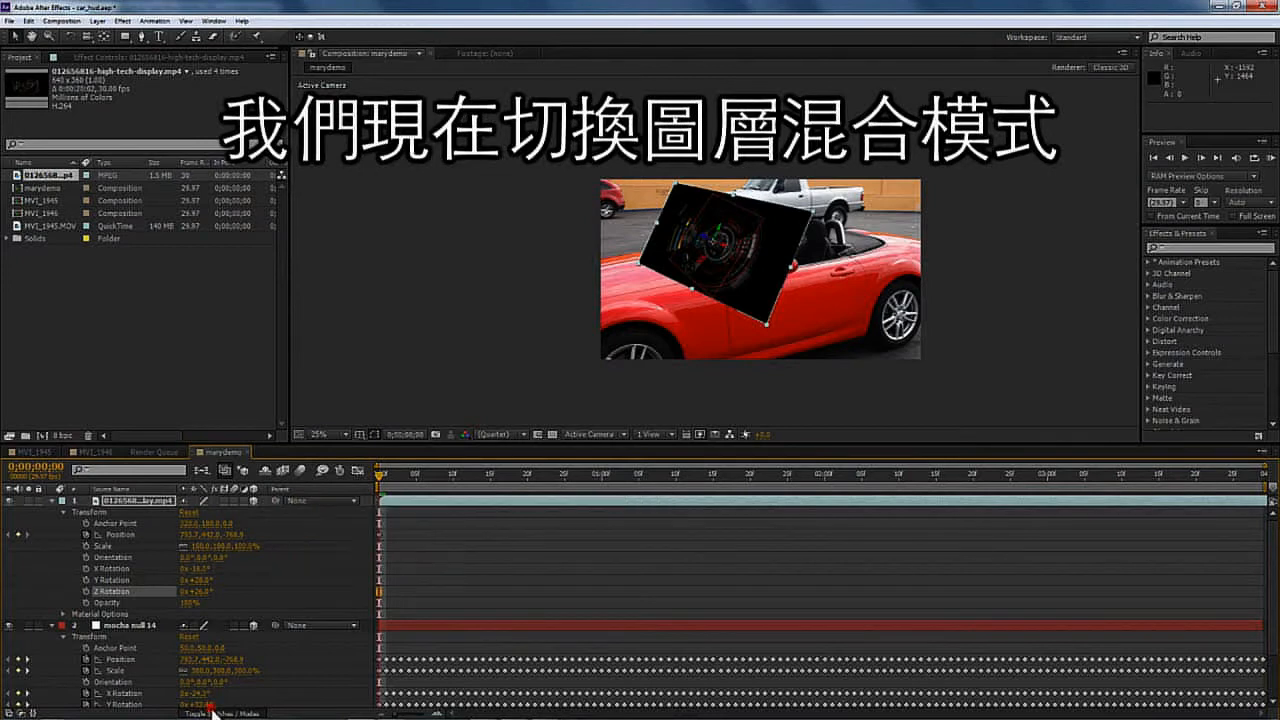
left_click(221, 713)
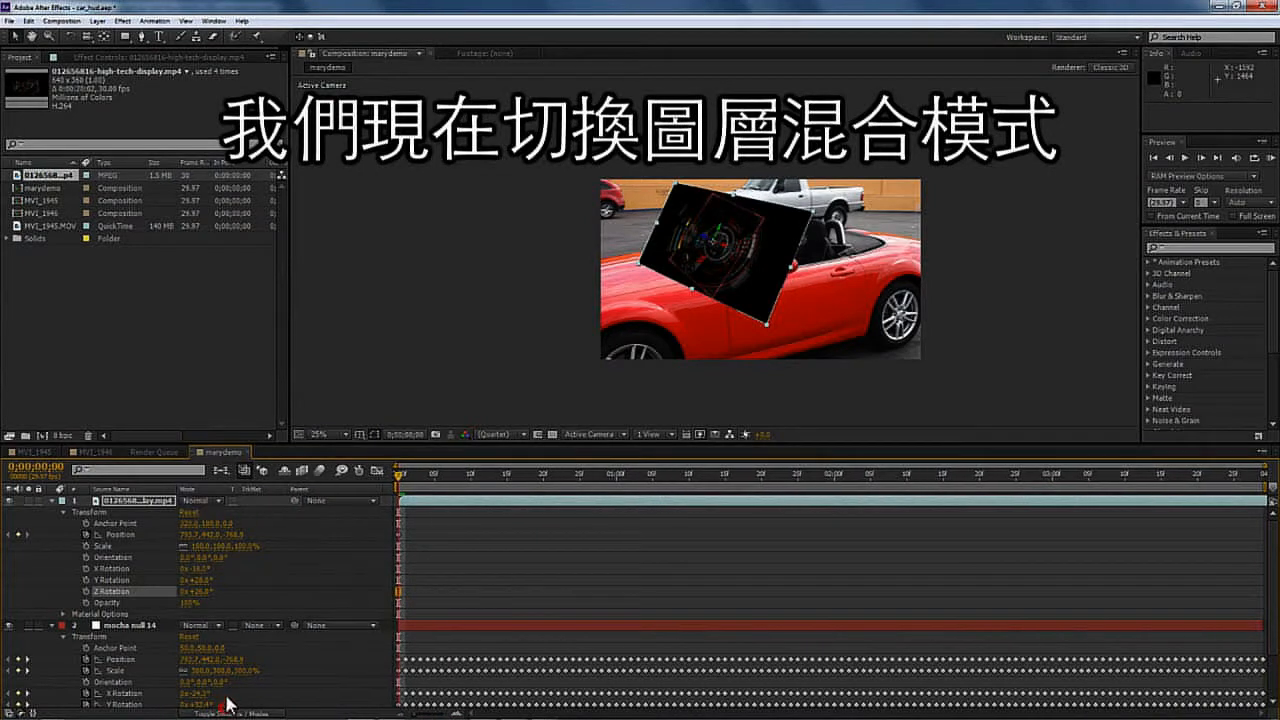
- Set the HUD layer's blending mode to Soft Light
left_click(226, 495)
left_click(216, 496)
left_click(216, 496)
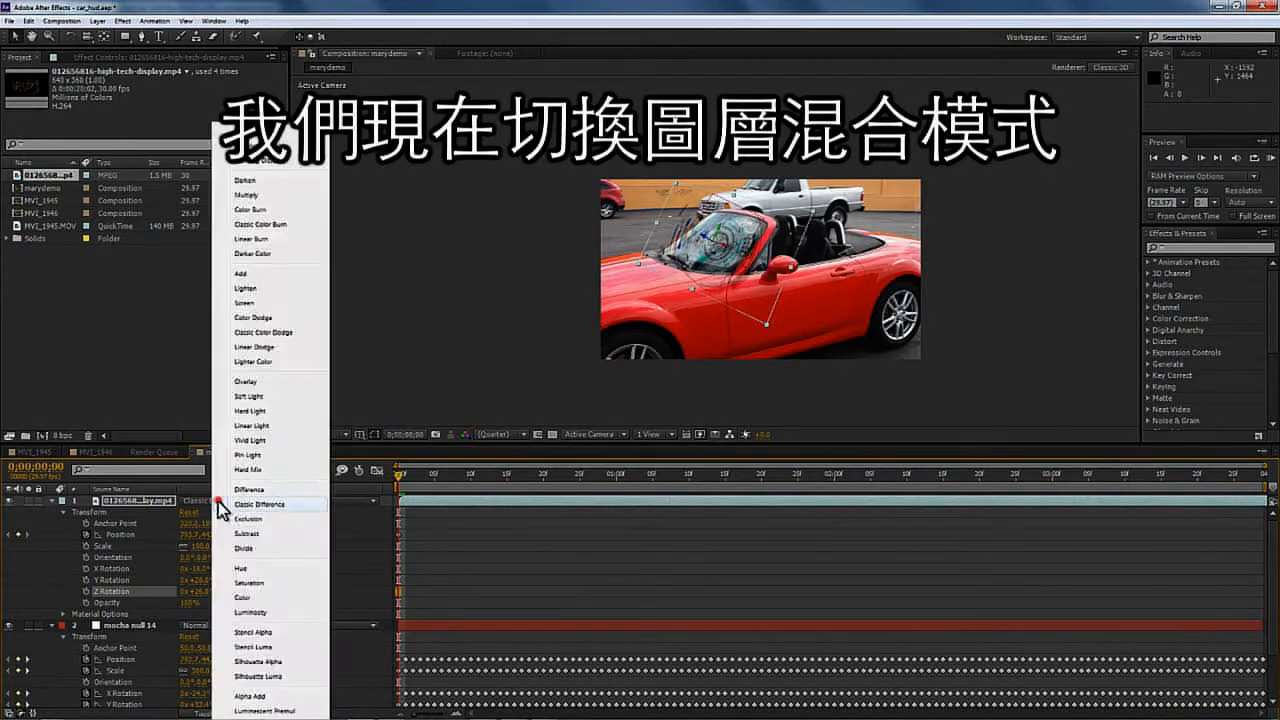
left_click(219, 500)
left_click(218, 502)
left_click(215, 495)
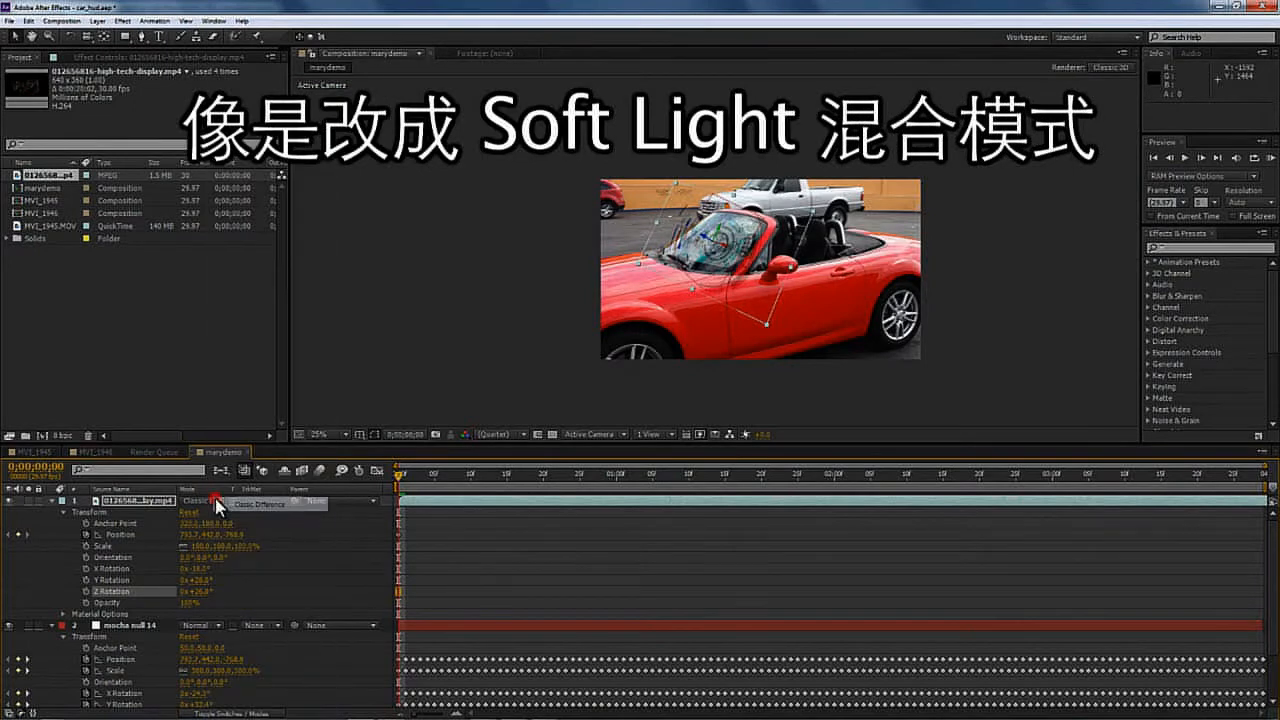
left_click(212, 500)
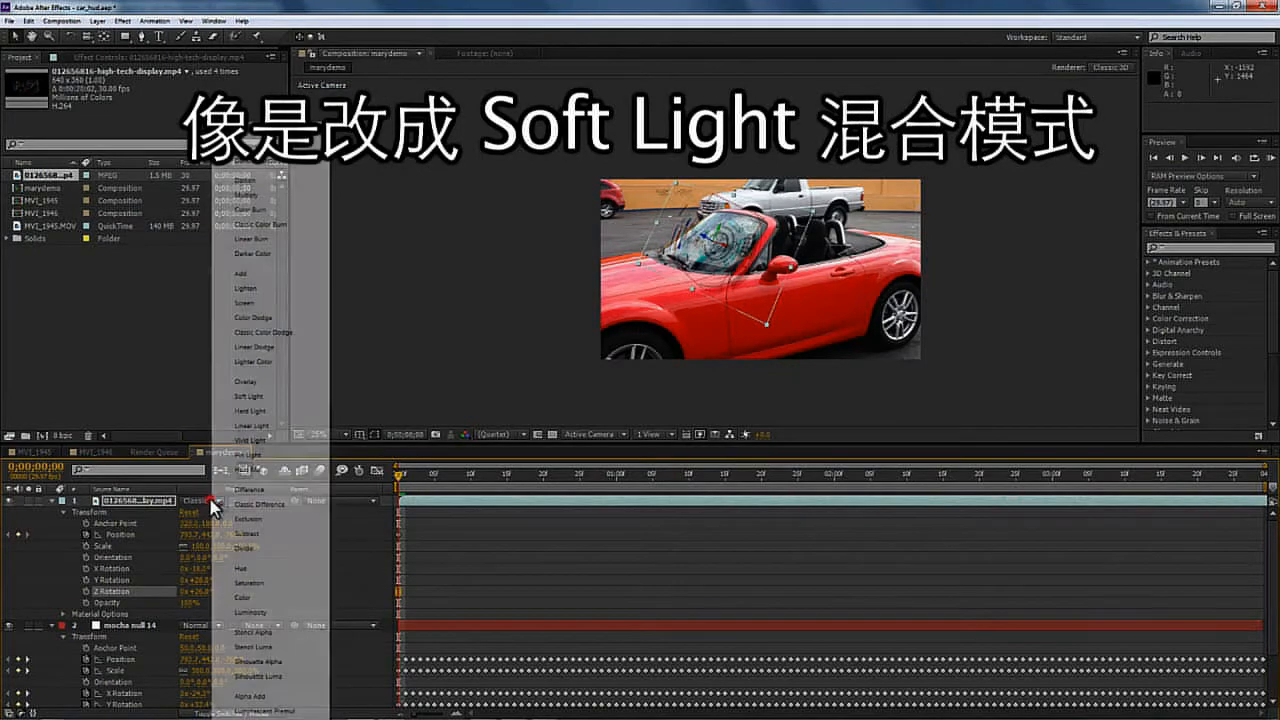
left_click(269, 397)
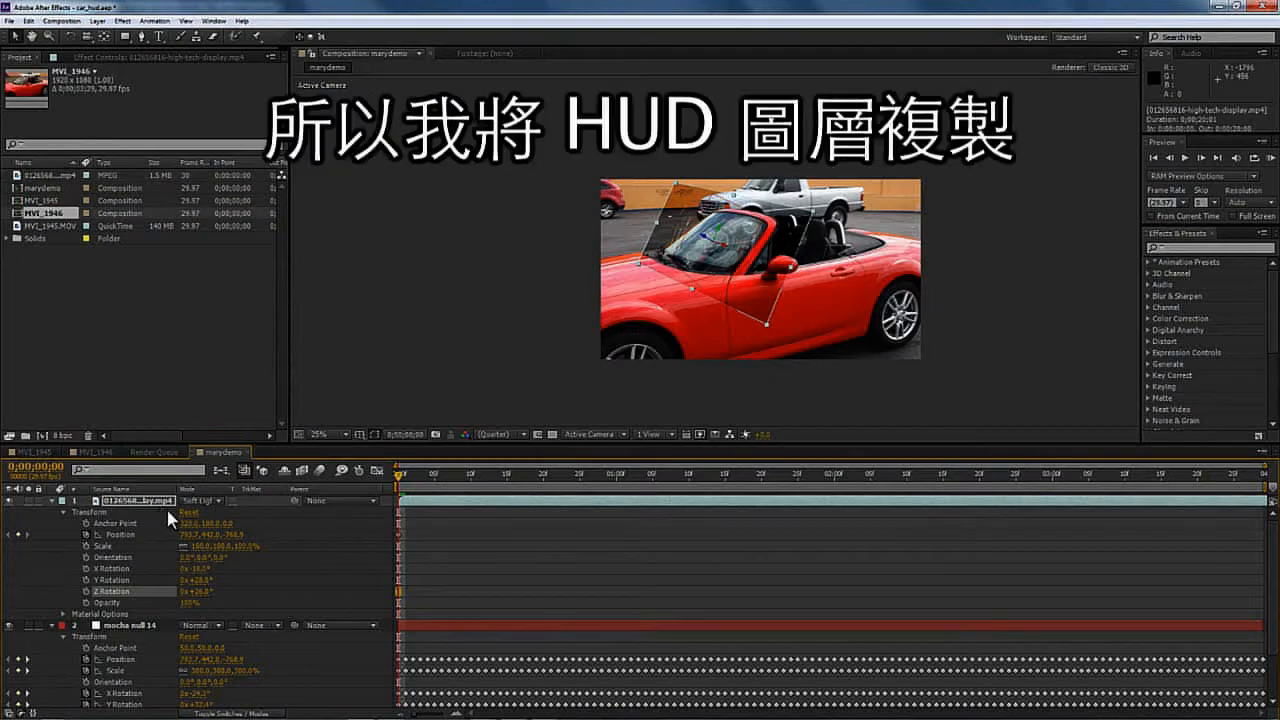
- Duplicate the HUD layer and set the copy's blending mode to Screen
left_click(141, 504)
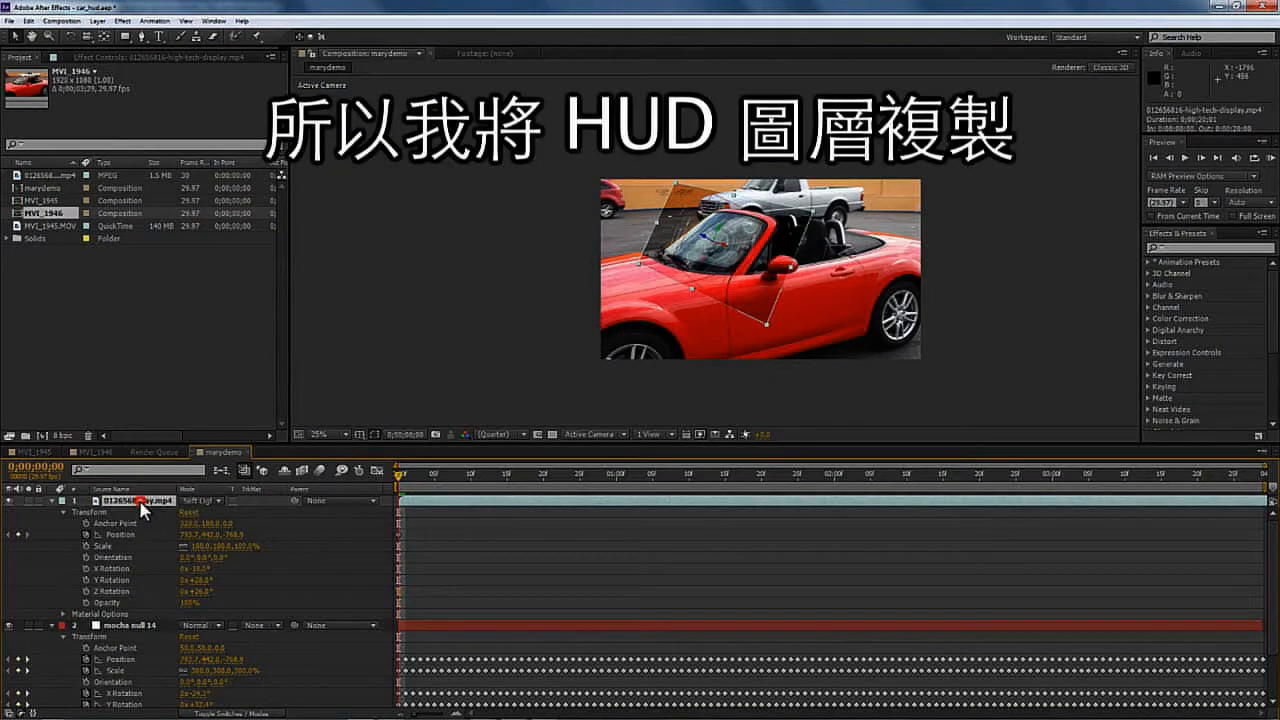
key("ctrl+d")
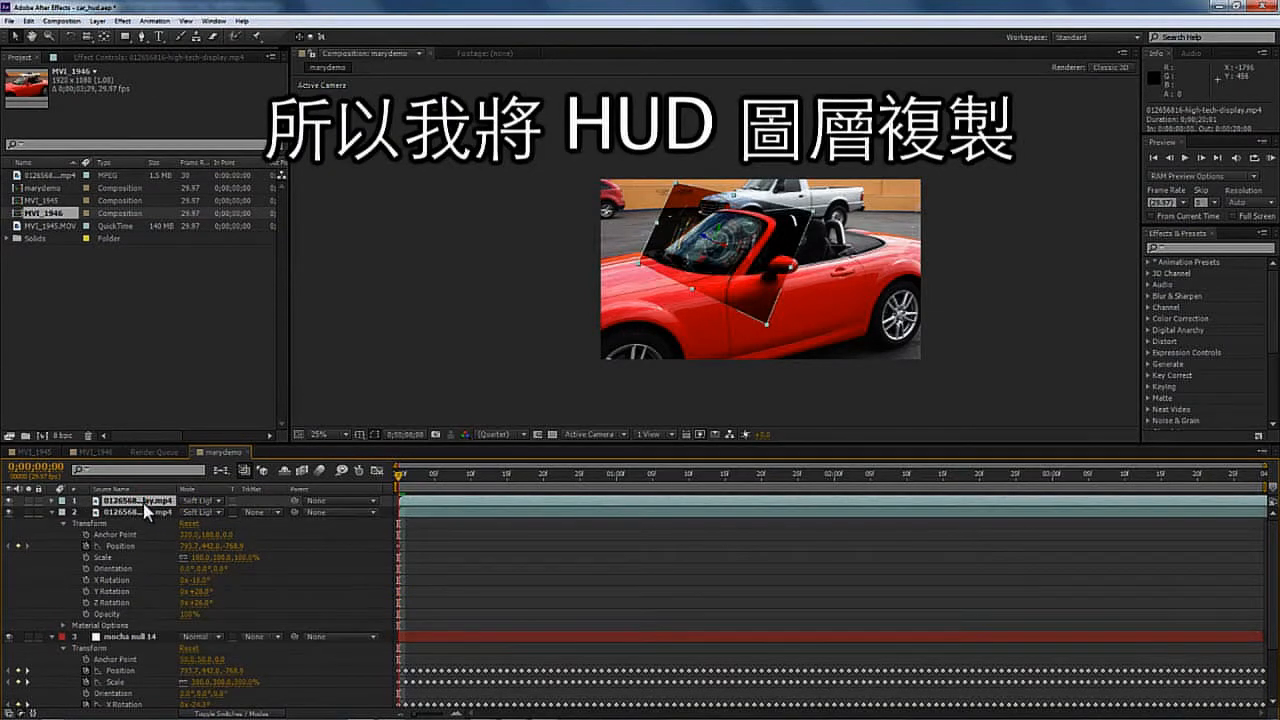
left_click(203, 501)
left_click(244, 302)
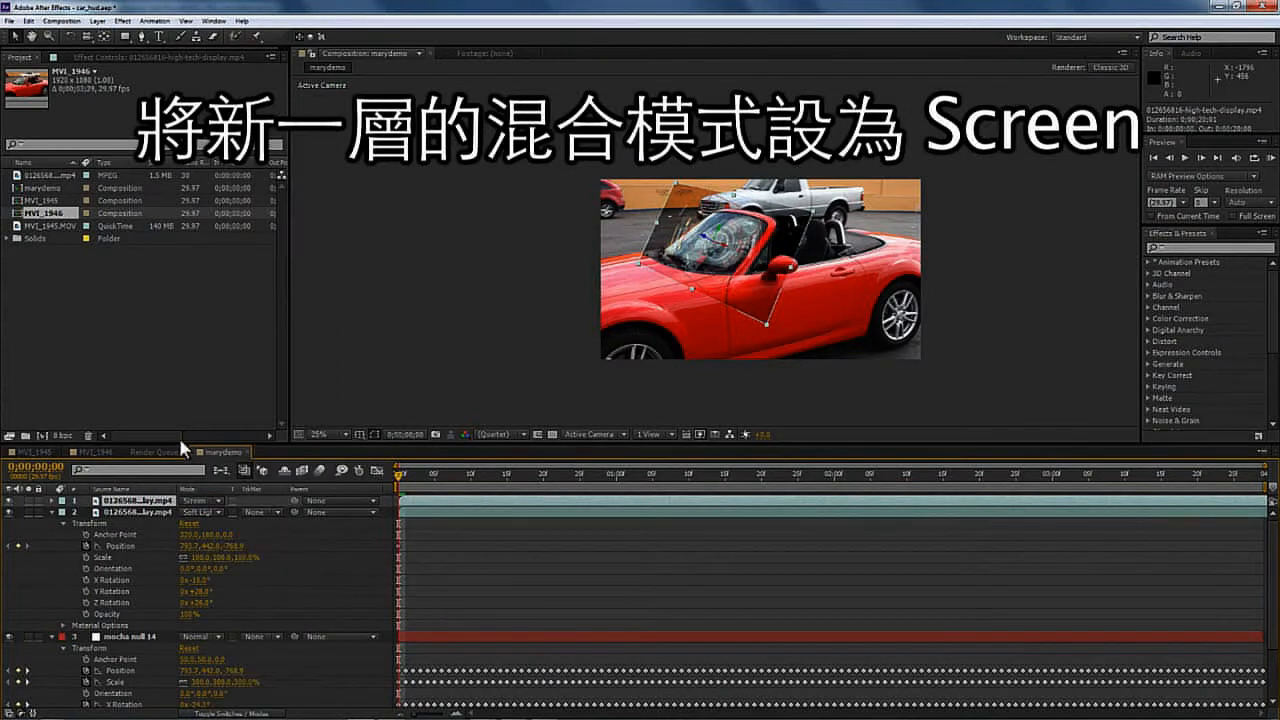
- Move the Screen copy beneath the Soft Light HUD layer and expand both layers' transform properties
key("ctrl+bracketleft")
left_click(52, 500)
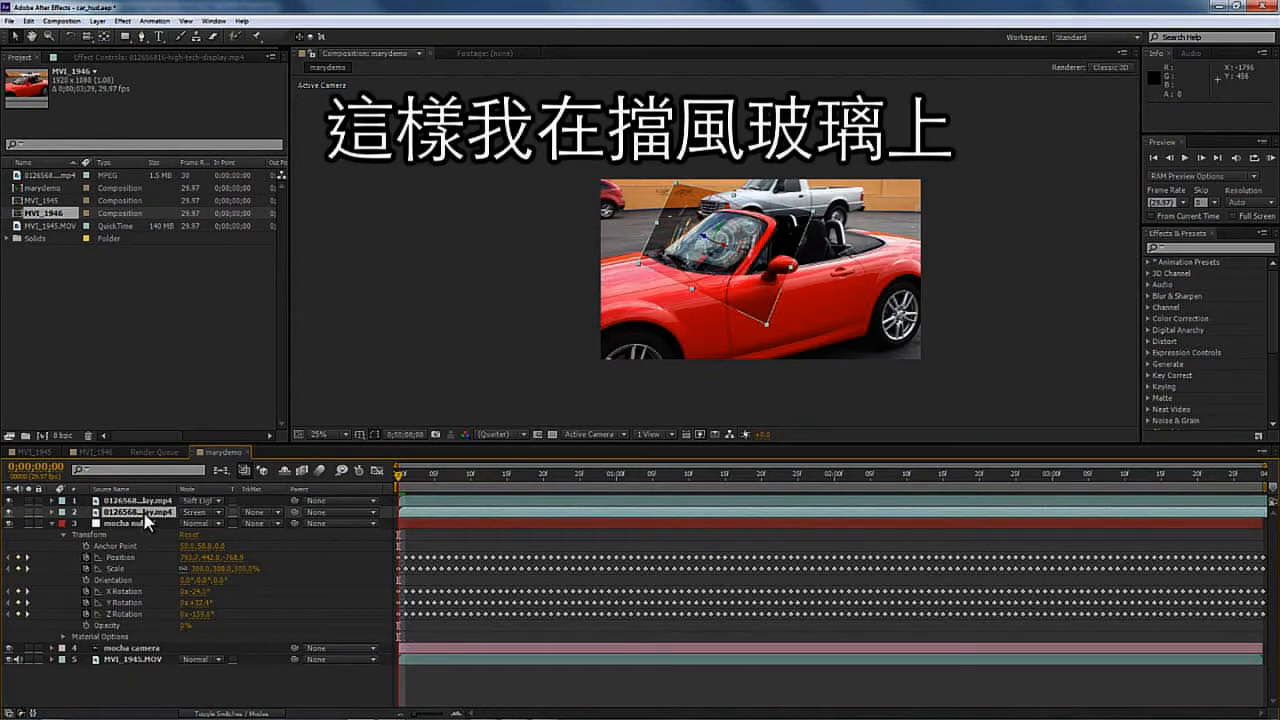
left_click(53, 513)
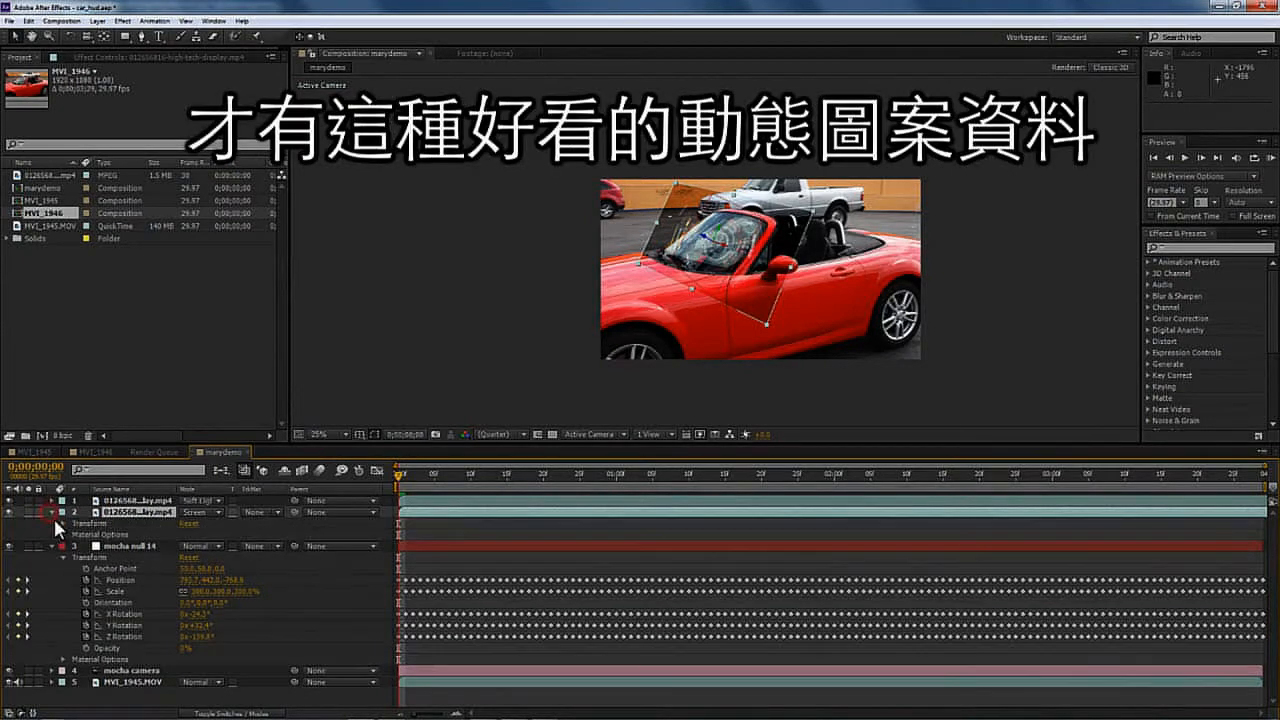
left_click(52, 500)
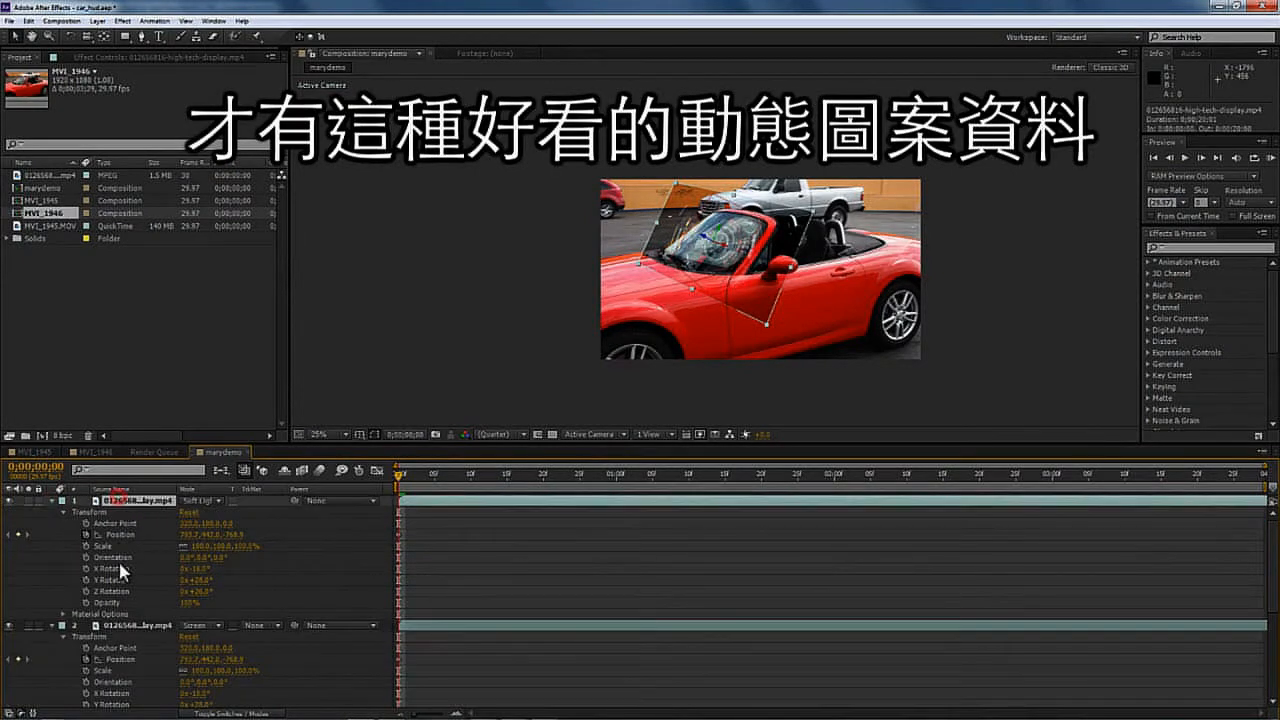
- Select both HUD layers and scale them together to about 87.6%
left_click(128, 626, "ctrl")
left_click_drag(201, 669, 178, 670)
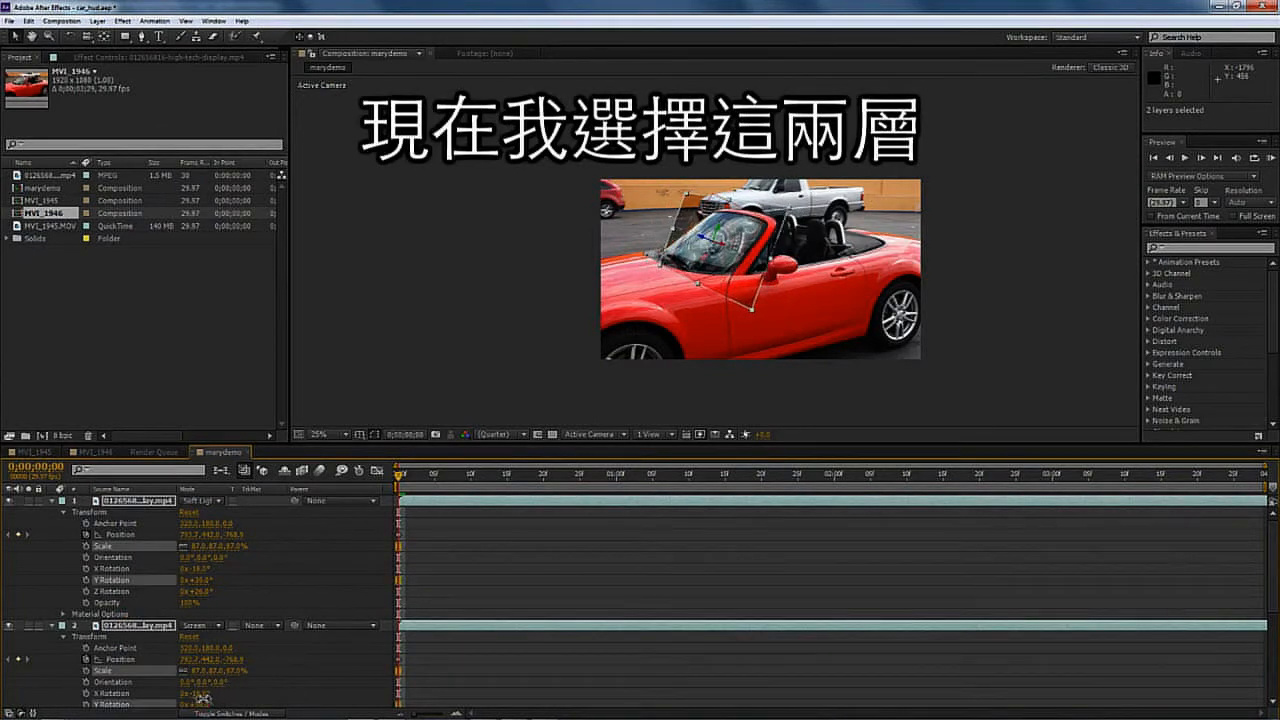
left_click(192, 704)
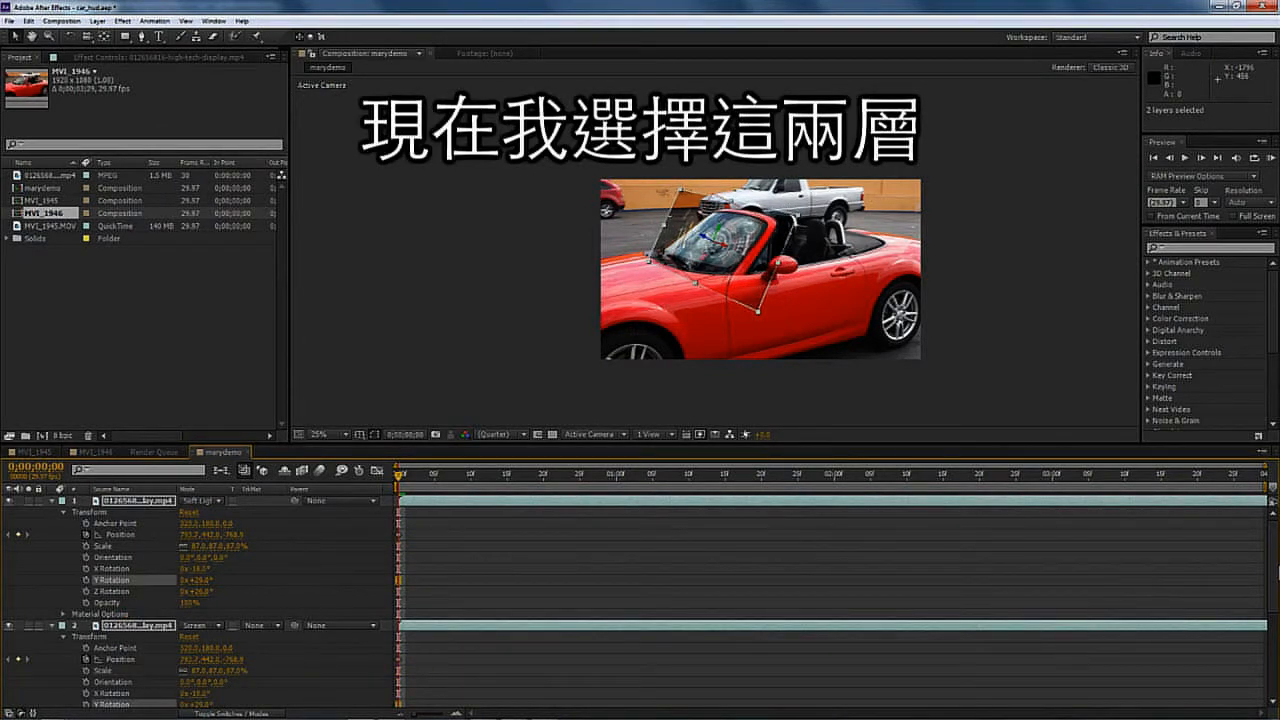
- Adjust both HUD layers' Z and X rotation and nudge their position on the windshield, then preview
left_click_drag(1274, 573, 1273, 609)
mouse_move(196, 640)
left_mouse_down()
mouse_move(213, 640)
mouse_move(201, 638)
left_mouse_up()
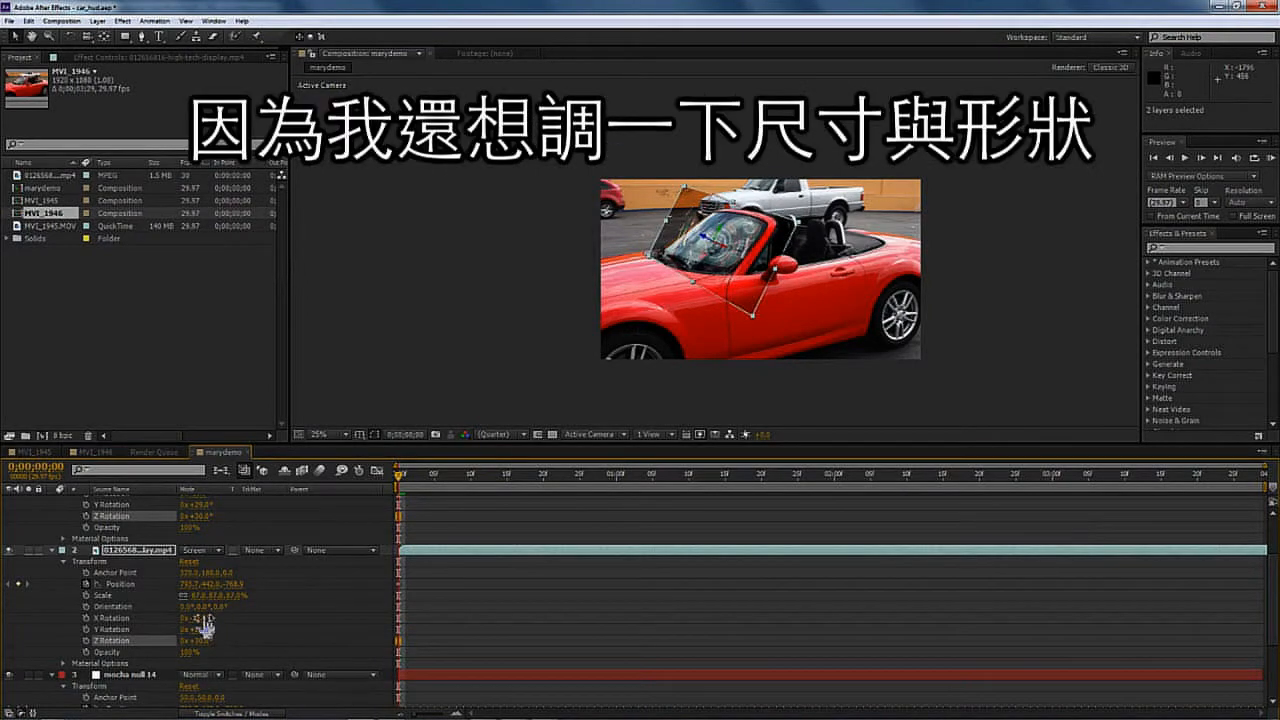
left_click_drag(204, 617, 200, 616)
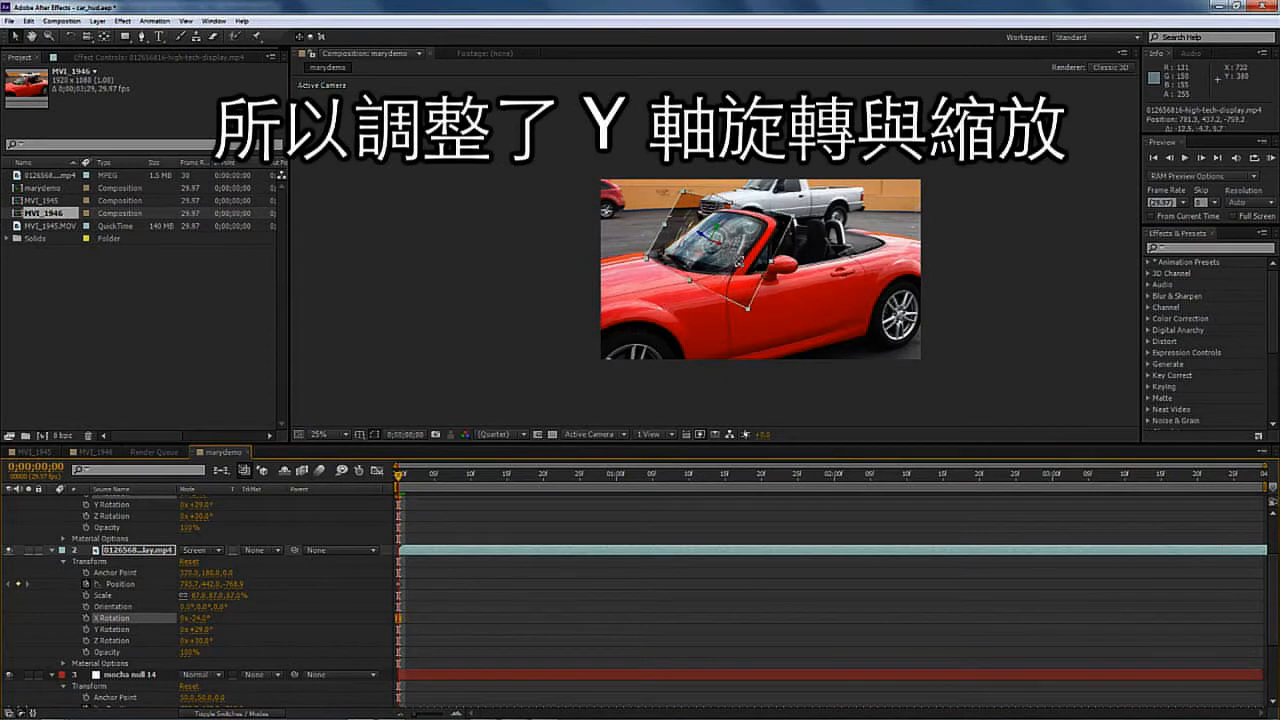
left_click_drag(740, 263, 733, 259)
key("space")
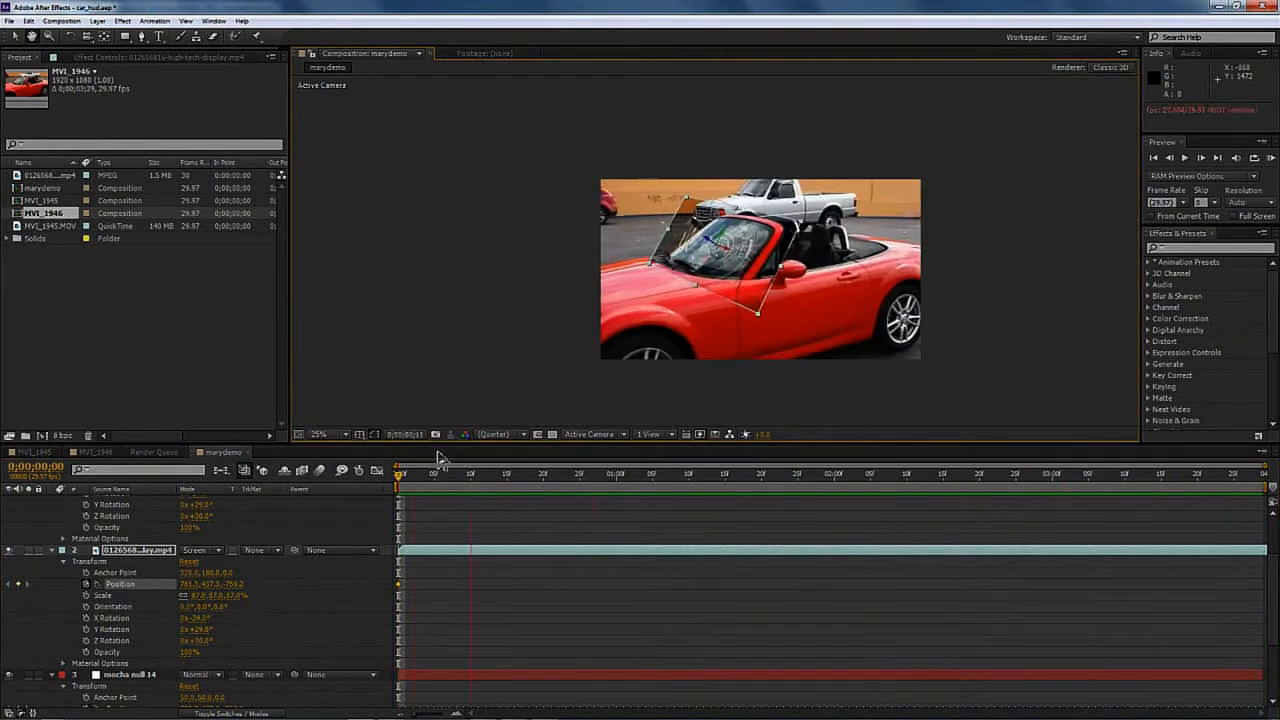
key("space")
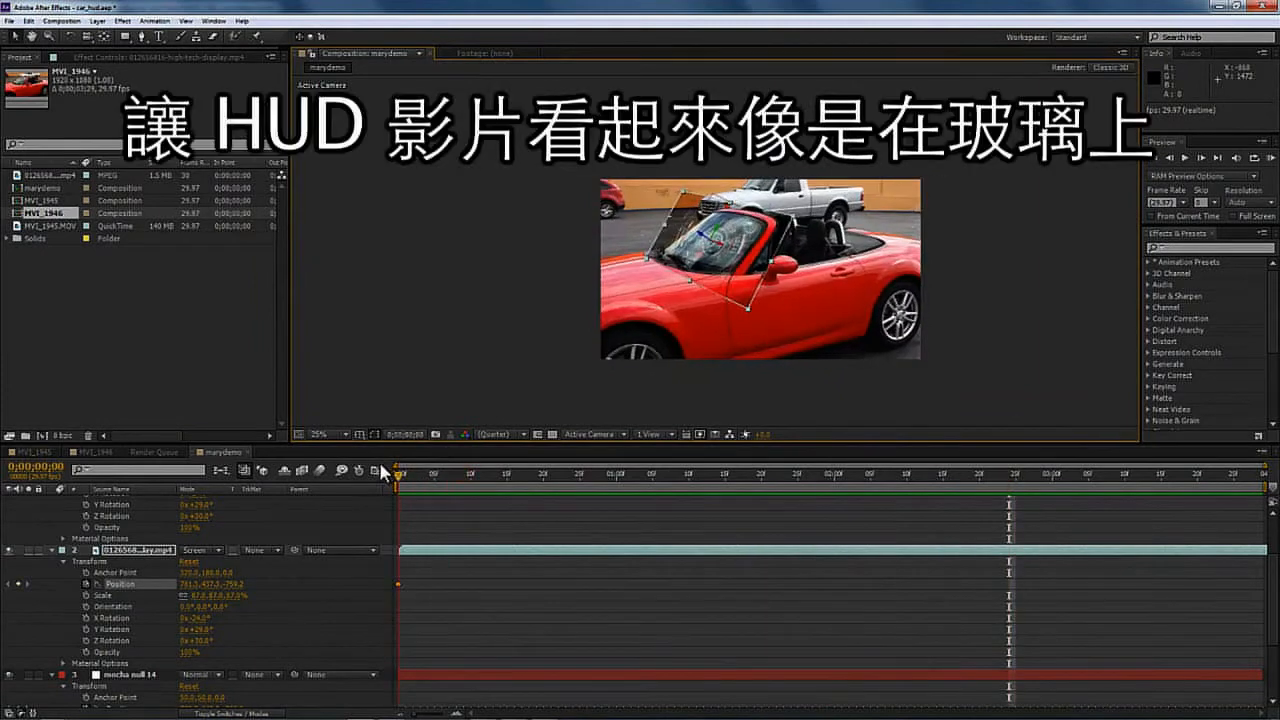
- Set the HUD layers' Y rotation to about 195° and Z rotation to about -32°
left_click_drag(1270, 607, 1273, 578)
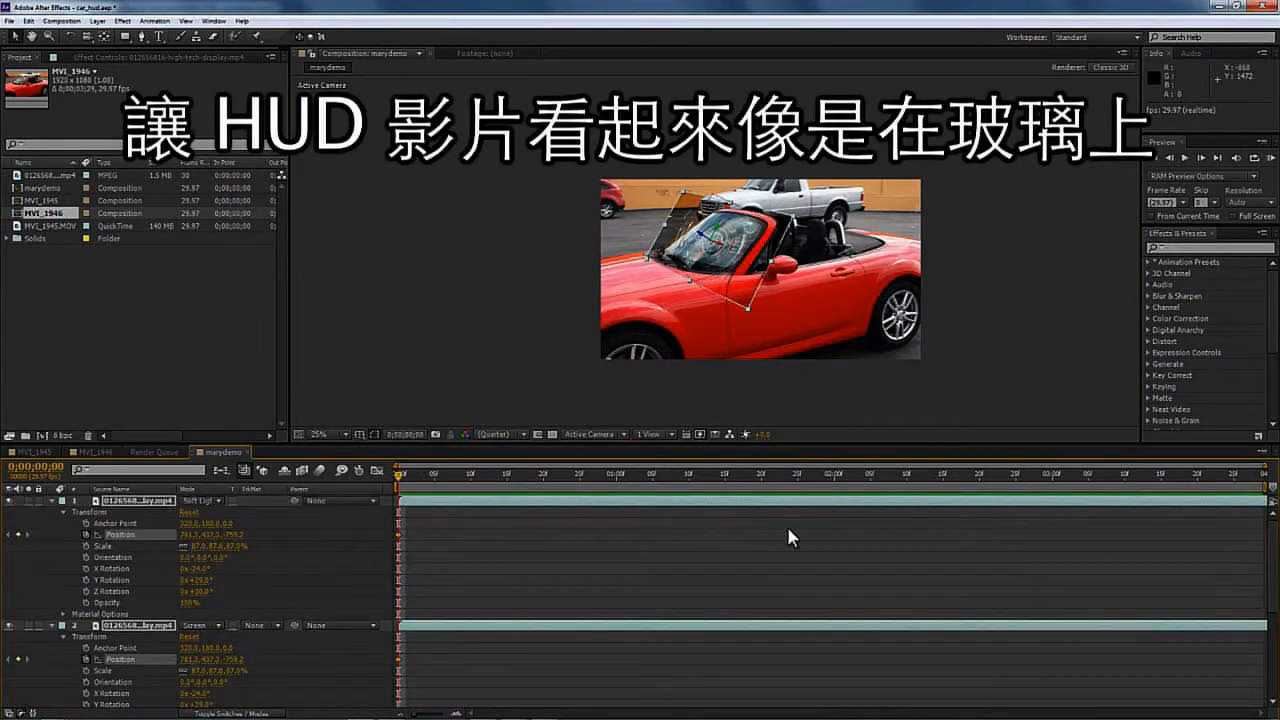
scroll(383, 585, "down", 3)
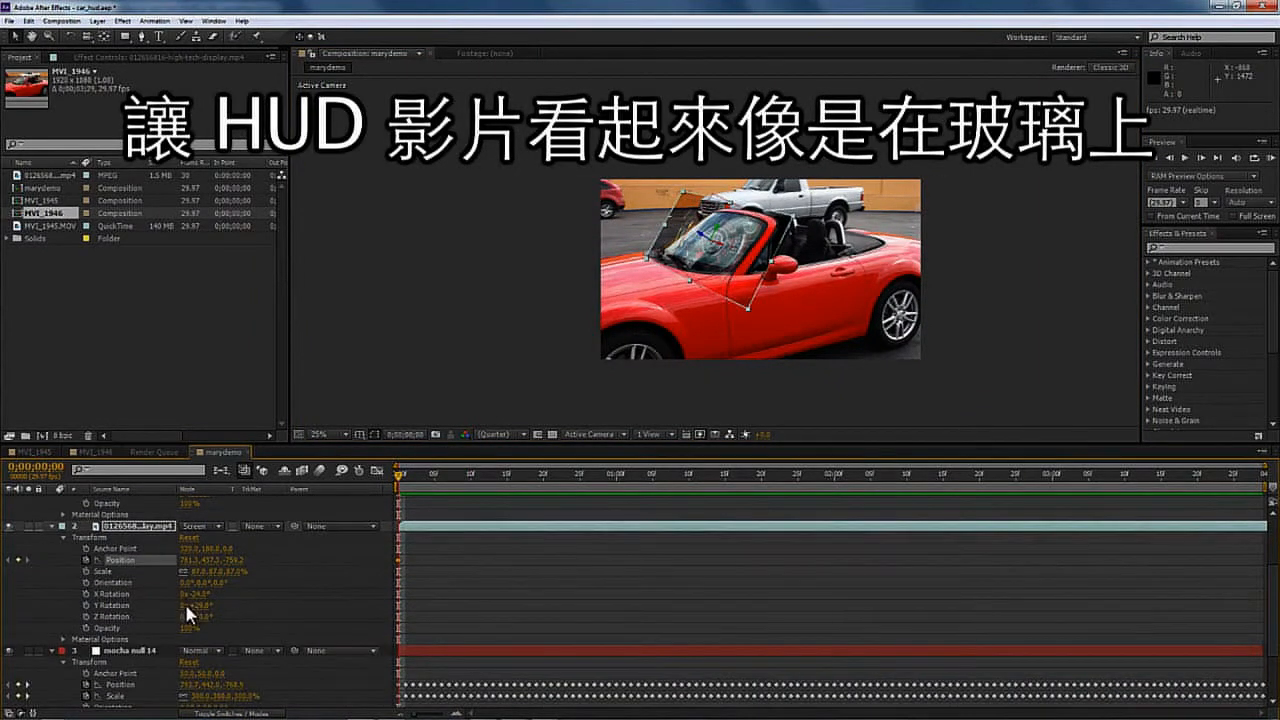
left_click_drag(184, 601, 308, 610)
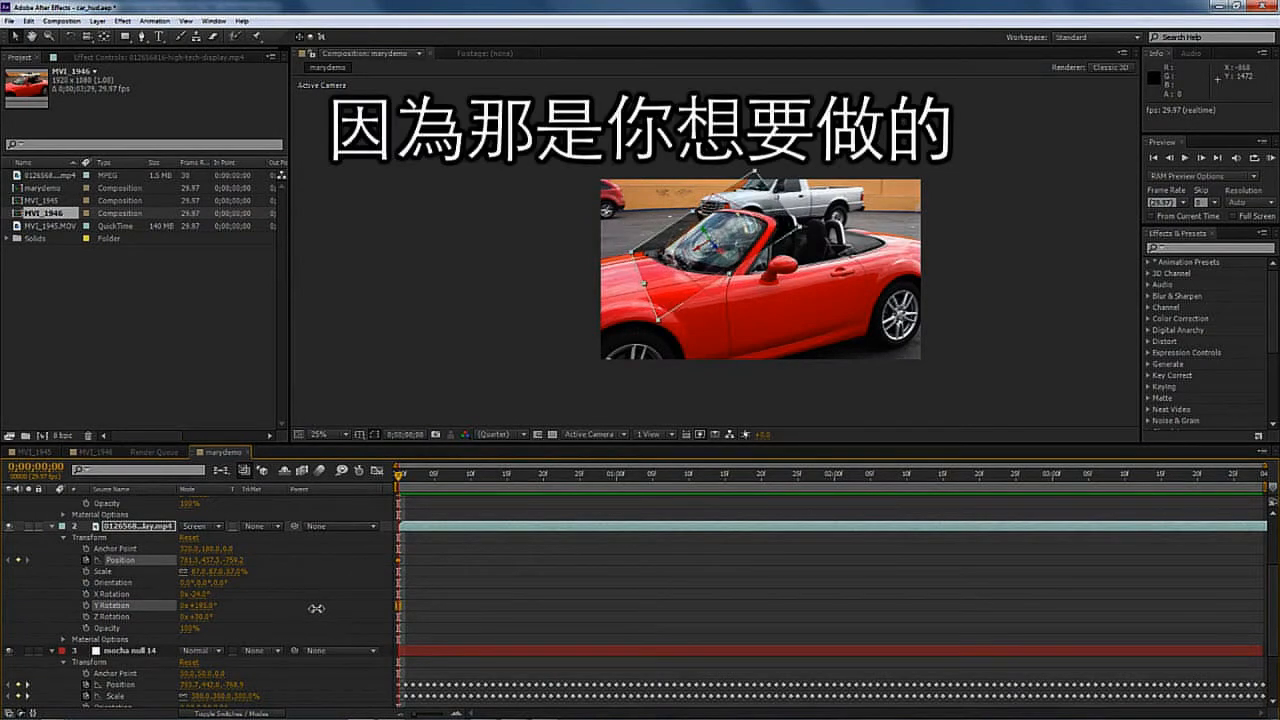
left_click_drag(207, 620, 153, 595)
key("space")
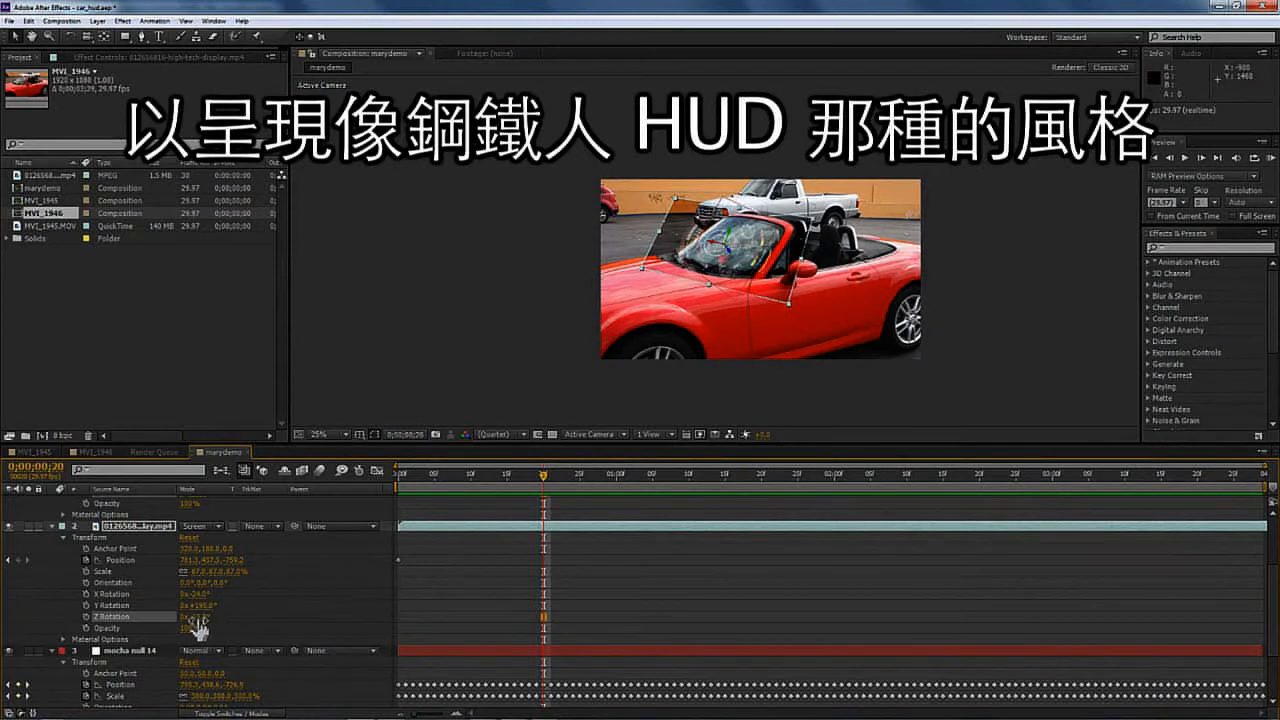
left_click_drag(196, 621, 181, 606)
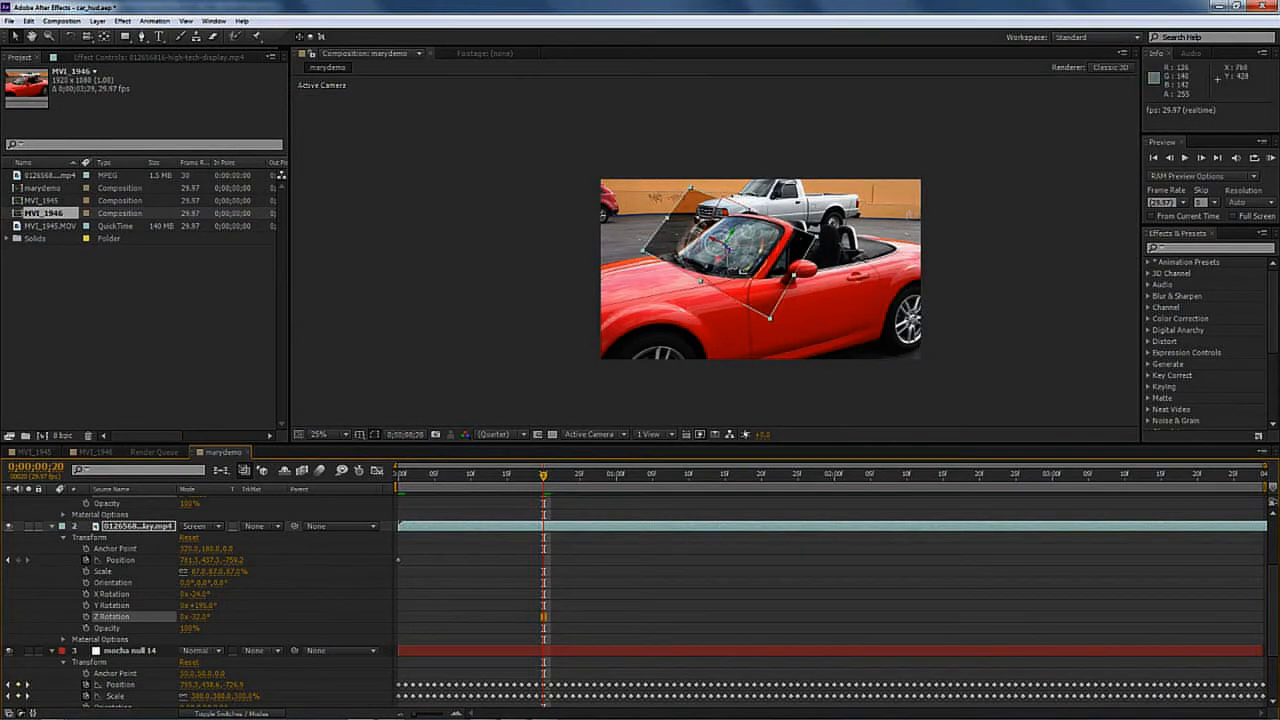
- Scale the HUD layers to 72% and move them onto the windshield, then preview the motion
left_click_drag(729, 251, 722, 242)
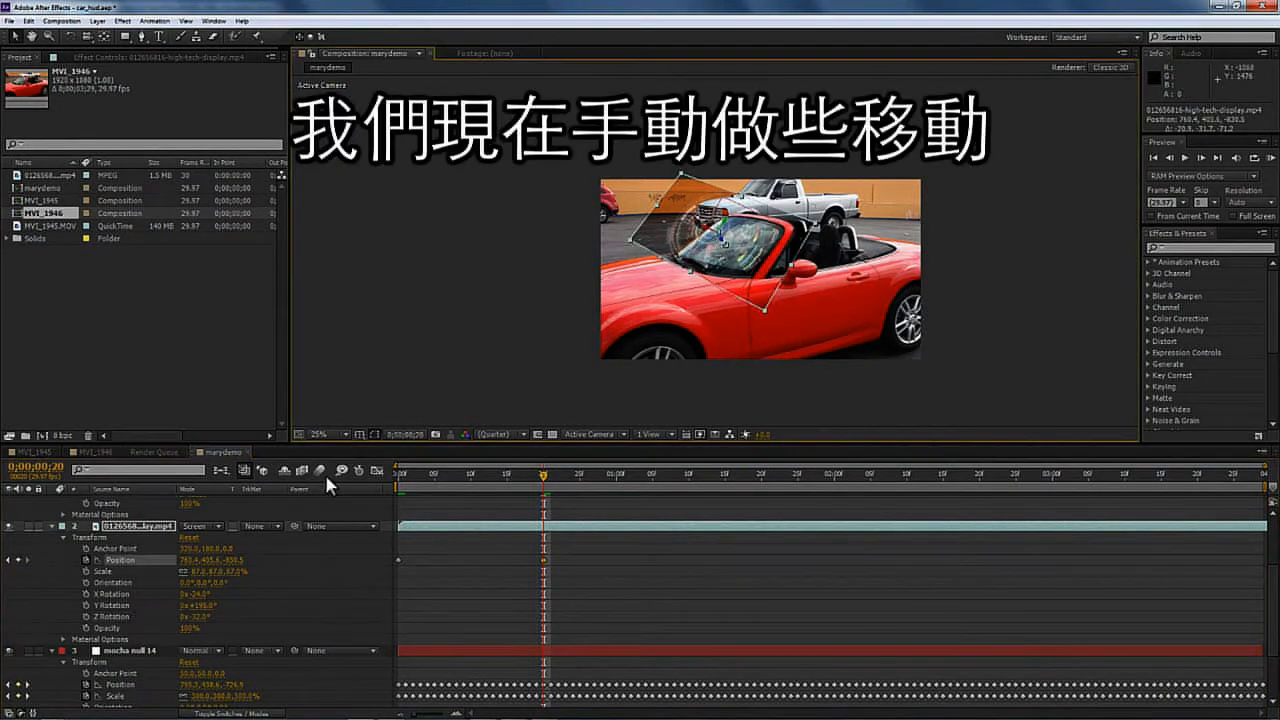
left_click_drag(202, 573, 211, 602)
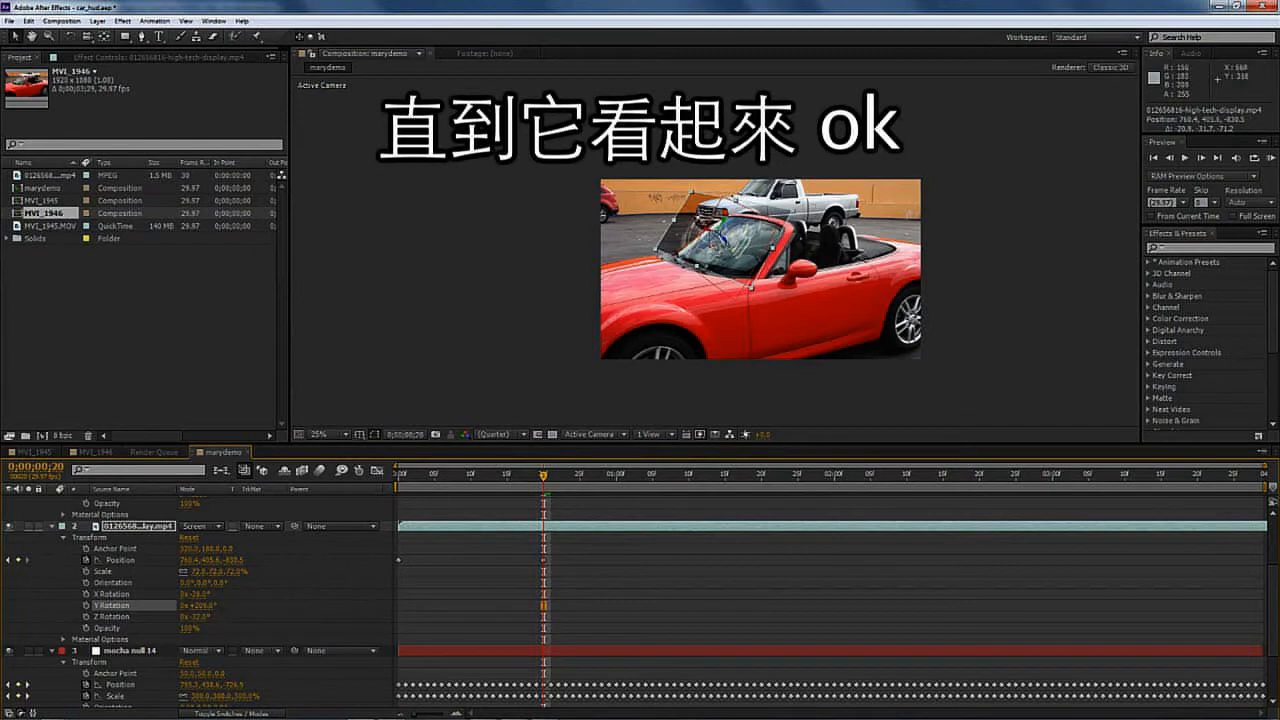
left_click_drag(715, 245, 729, 248)
key("KP_0")
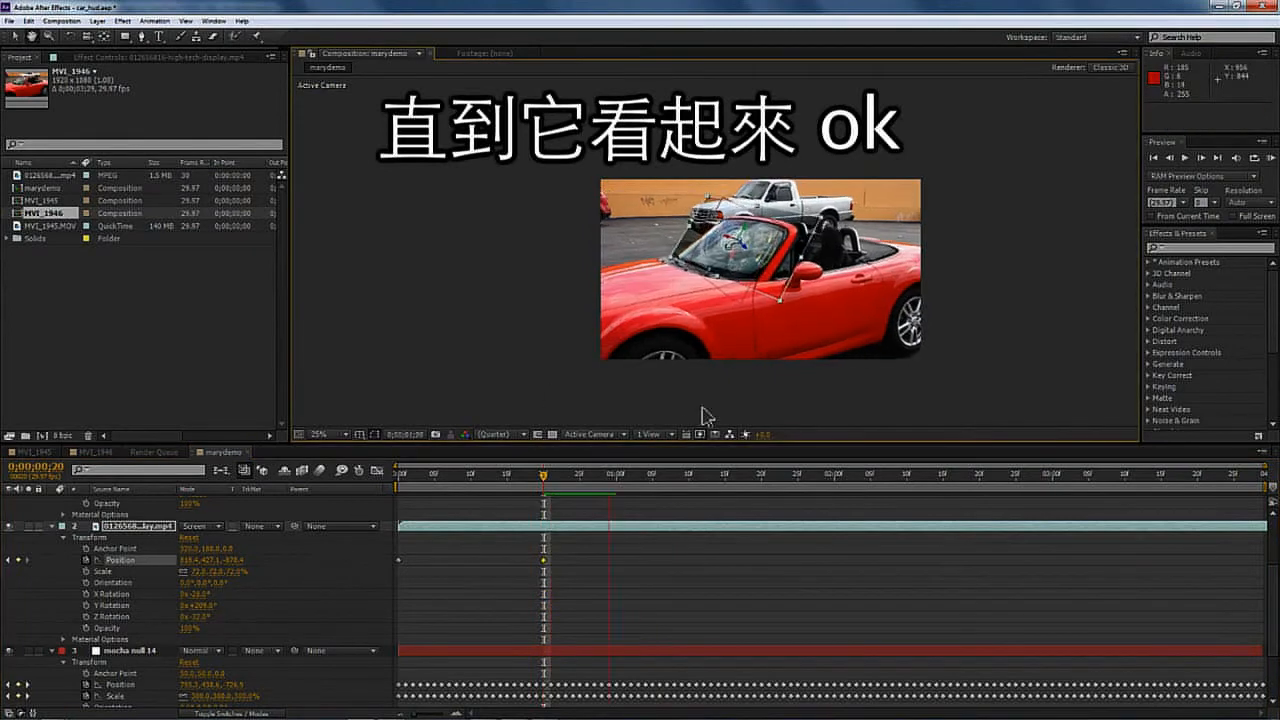
key("space")
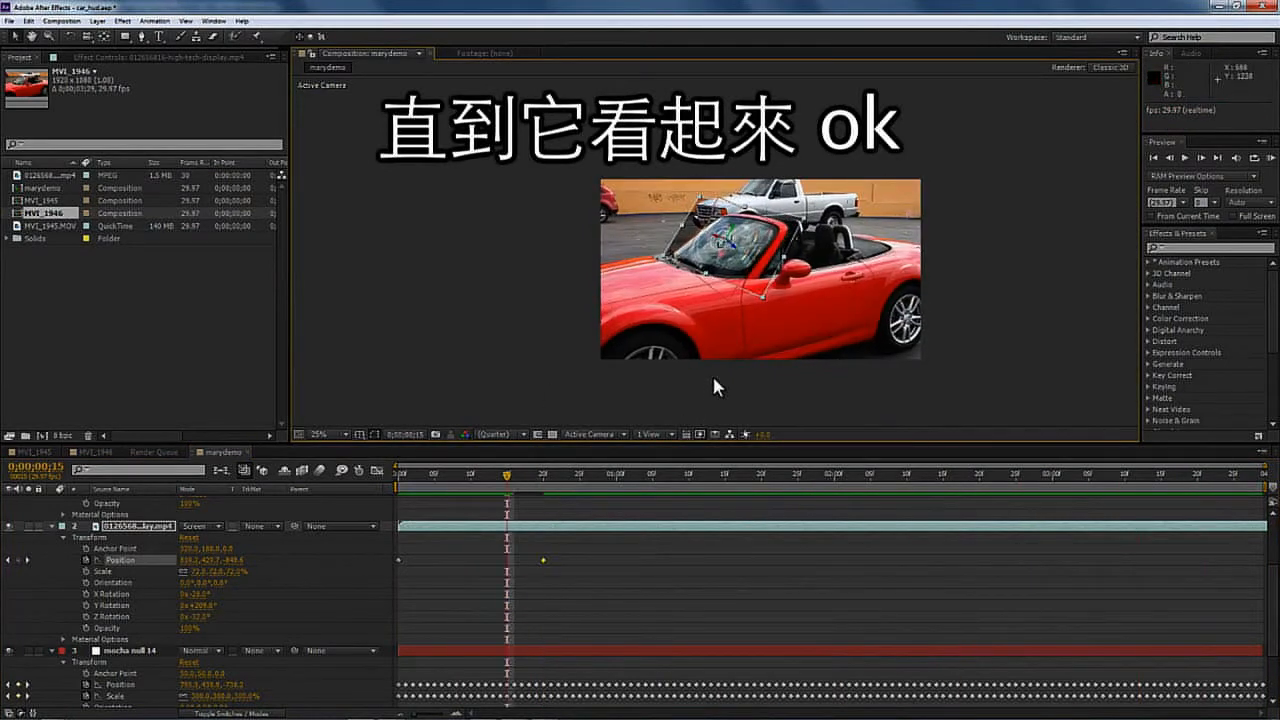
- Nudge the HUD position at another frame, then delete the selected Position keyframes
left_click_drag(729, 245, 717, 253)
key("space")
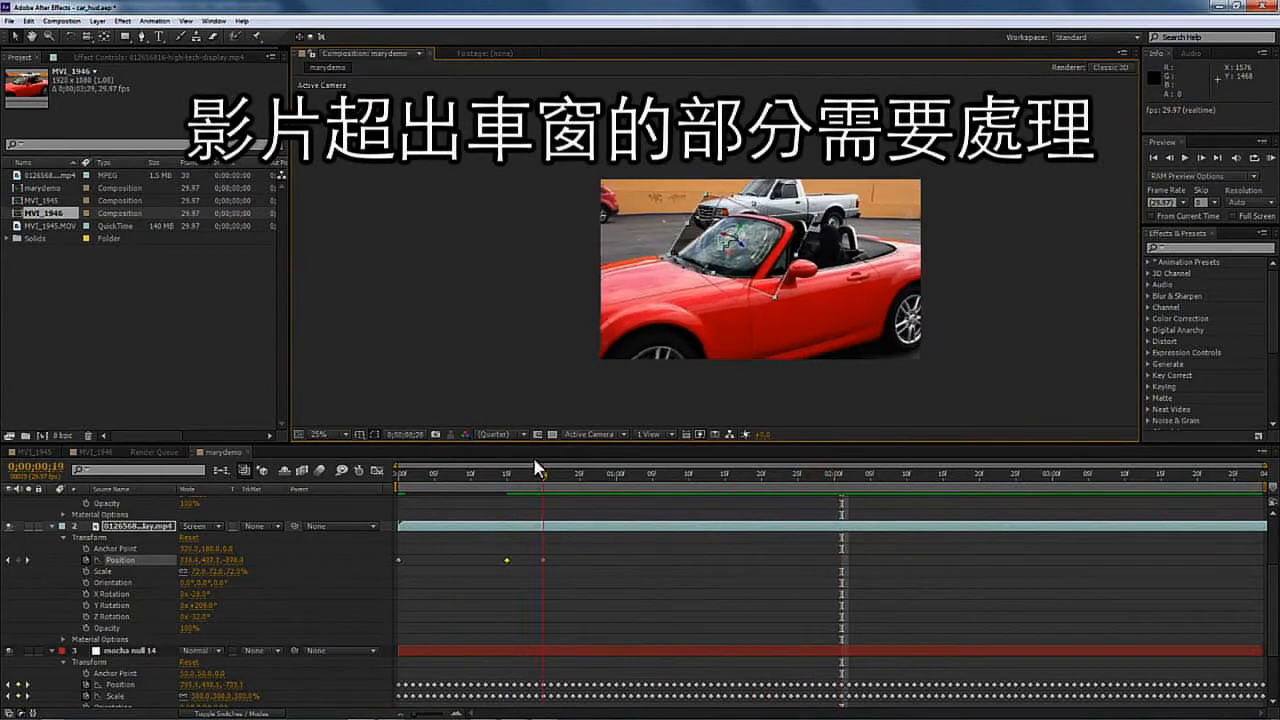
left_click(478, 476)
left_click_drag(594, 546, 453, 571)
key("Delete")
left_click_drag(478, 477, 363, 471)
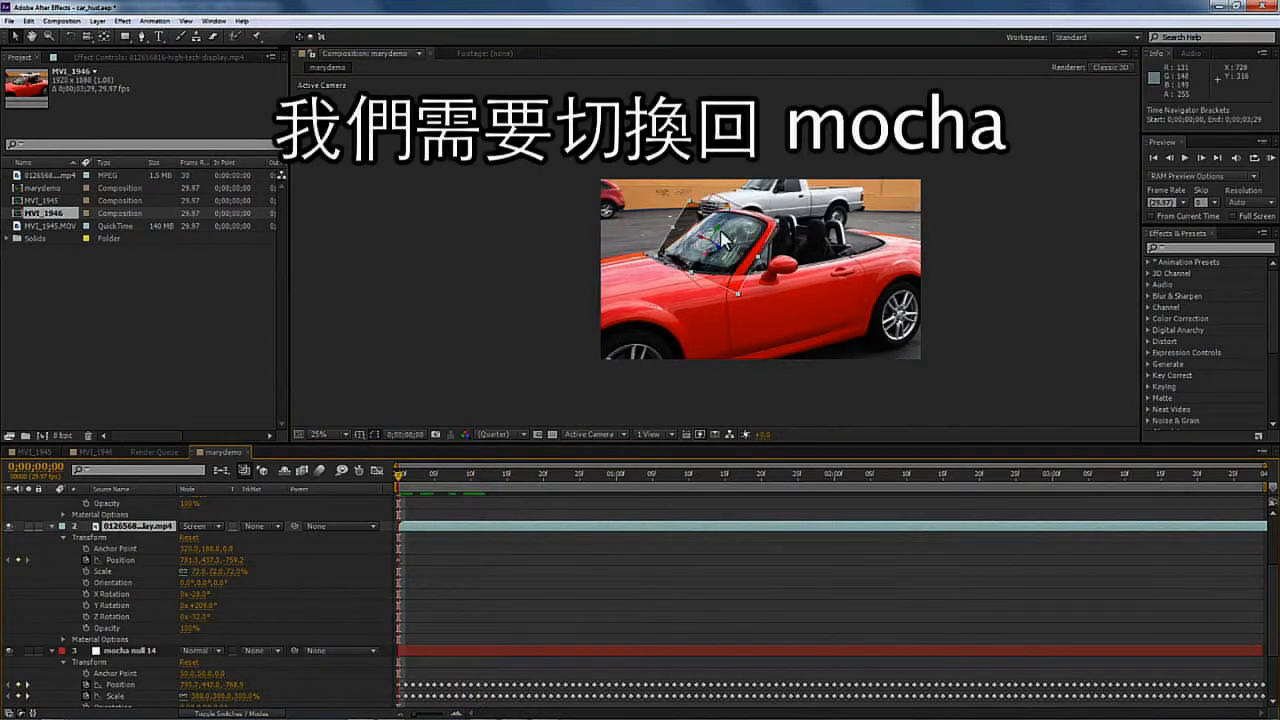
- Reposition both HUD layers slightly, delete their extra Position keyframes and play from the first frame
left_click_drag(715, 238, 697, 273)
key("ctrl+z")
left_click_drag(1273, 602, 1273, 548)
left_click(96, 501, "shift")
left_click_drag(719, 251, 720, 256)
key("space")
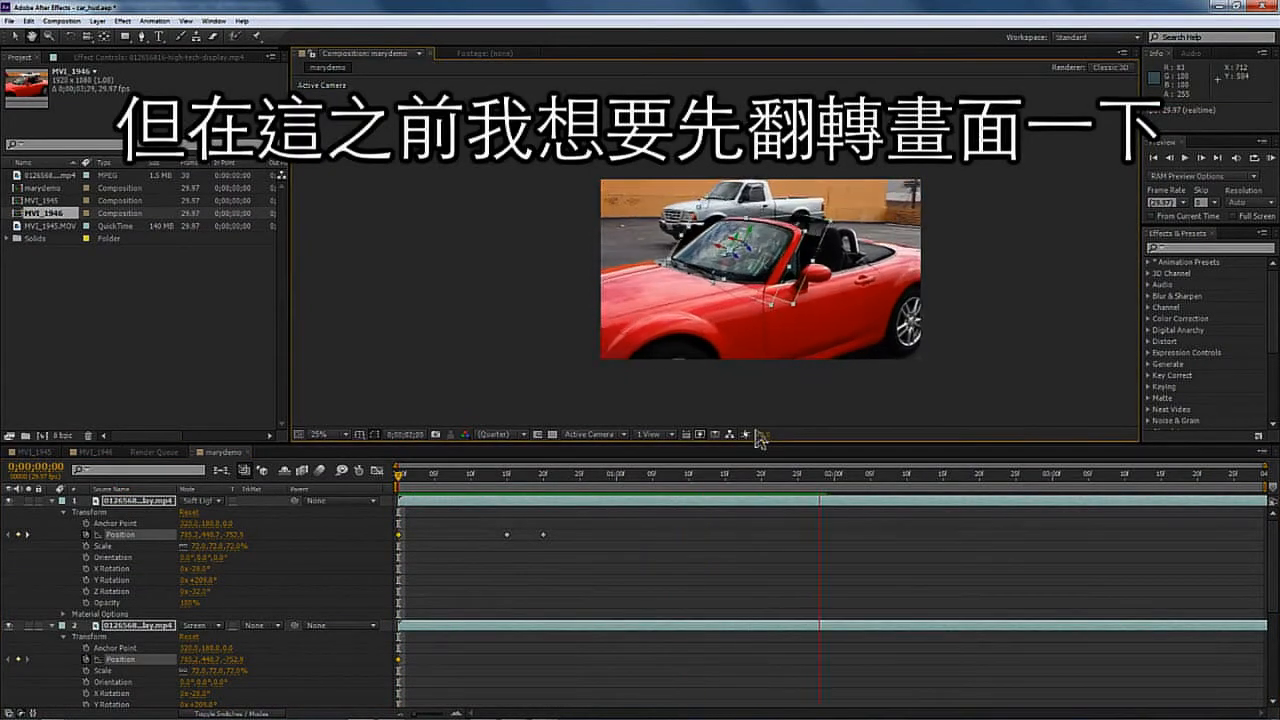
left_click_drag(597, 556, 503, 516)
key("Delete")
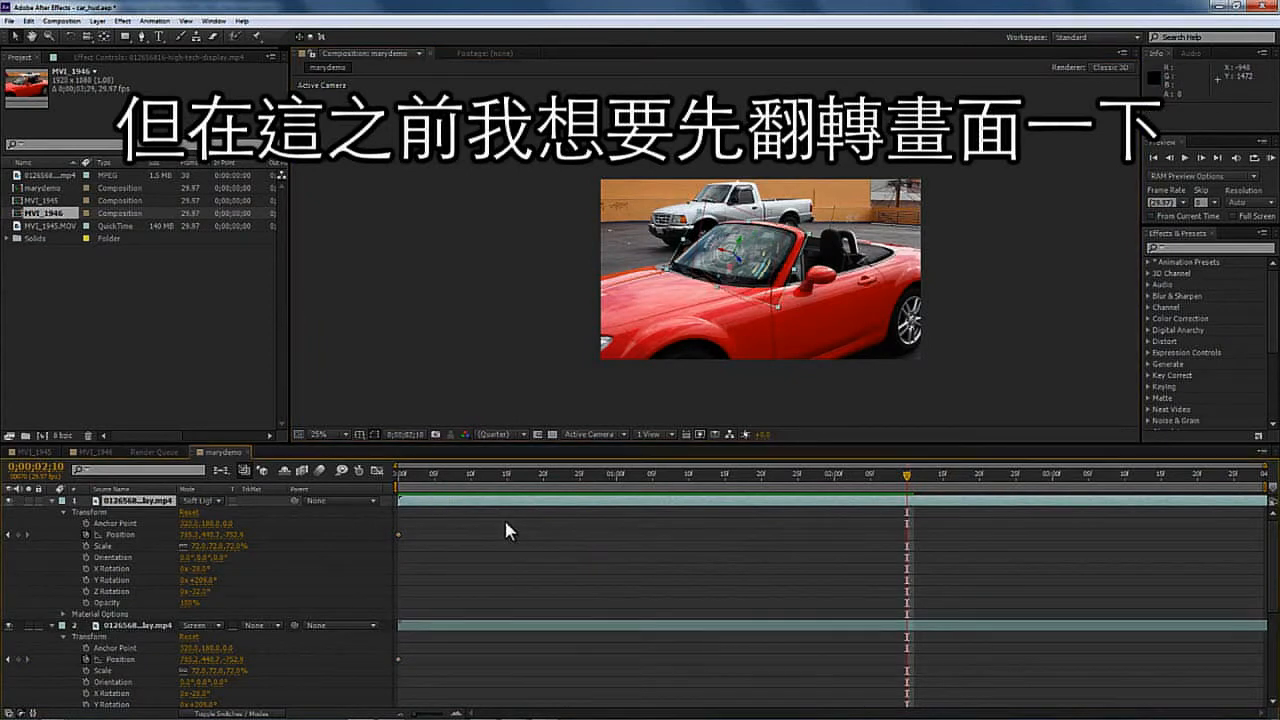
left_click_drag(905, 477, 331, 481)
key("space")
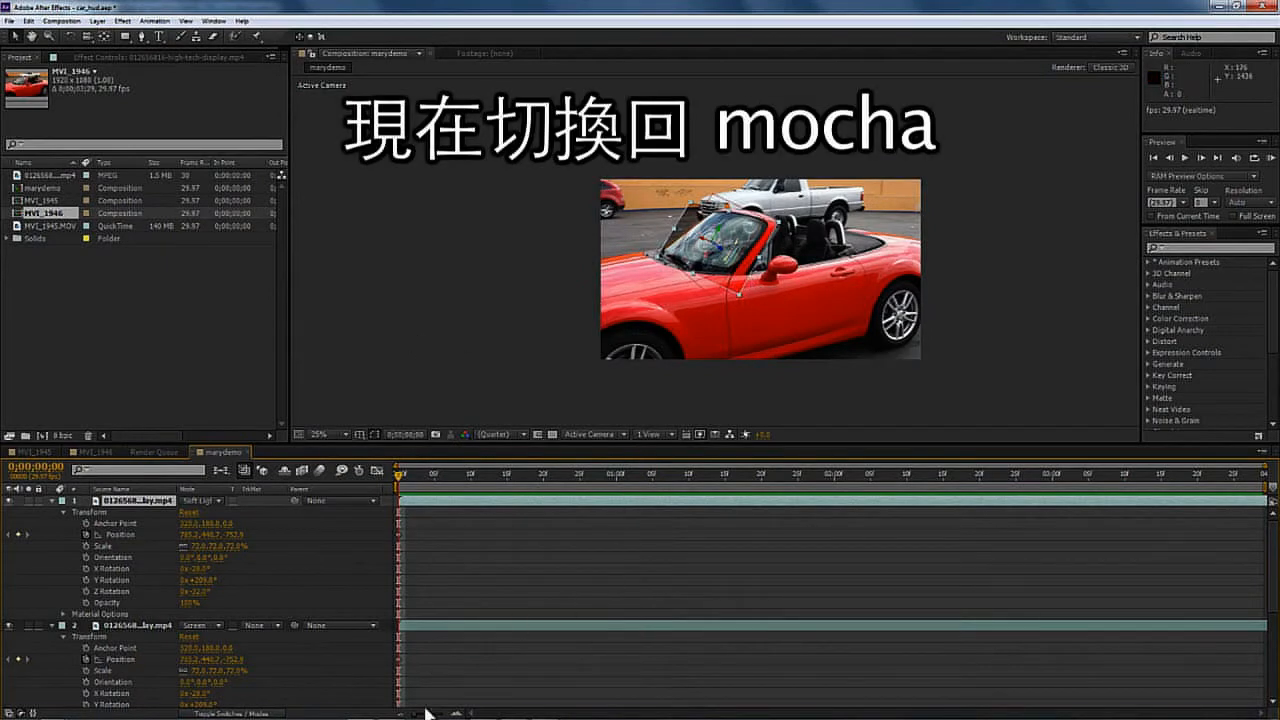
- Switch to mocha Pro, deselect the track layers and hide the surface and grid overlays
left_click(389, 710)
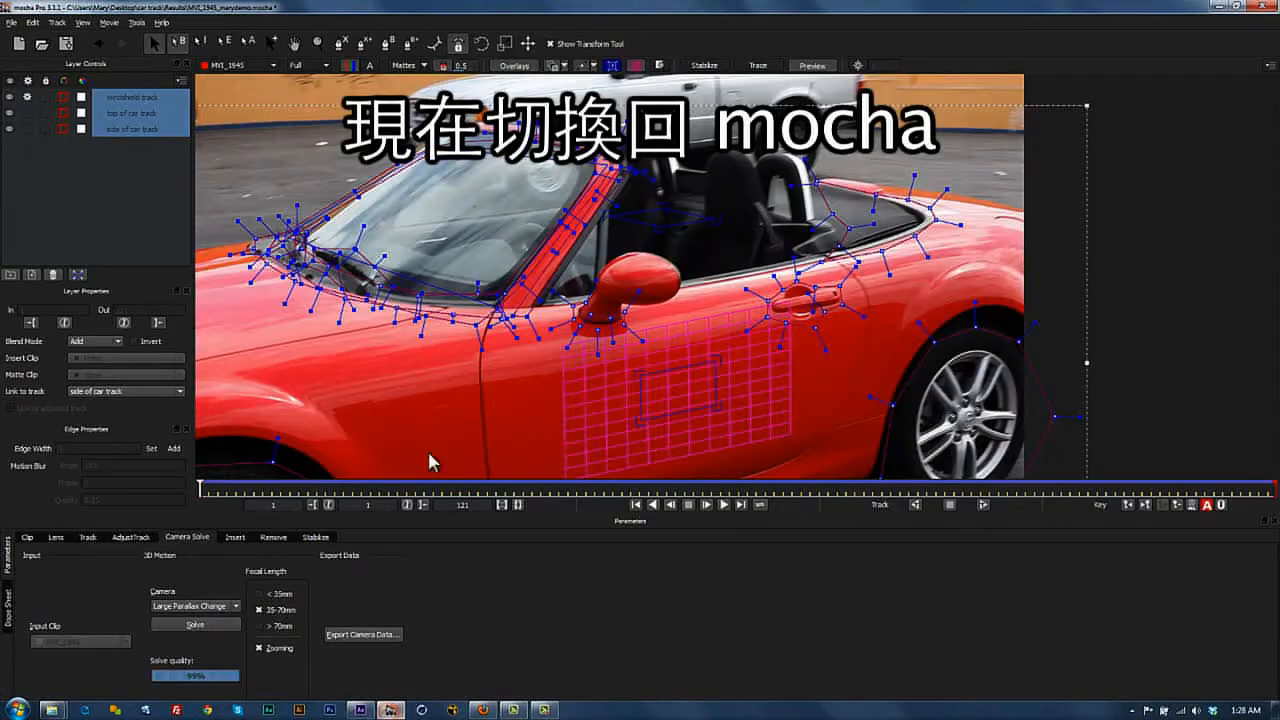
left_click(28, 96)
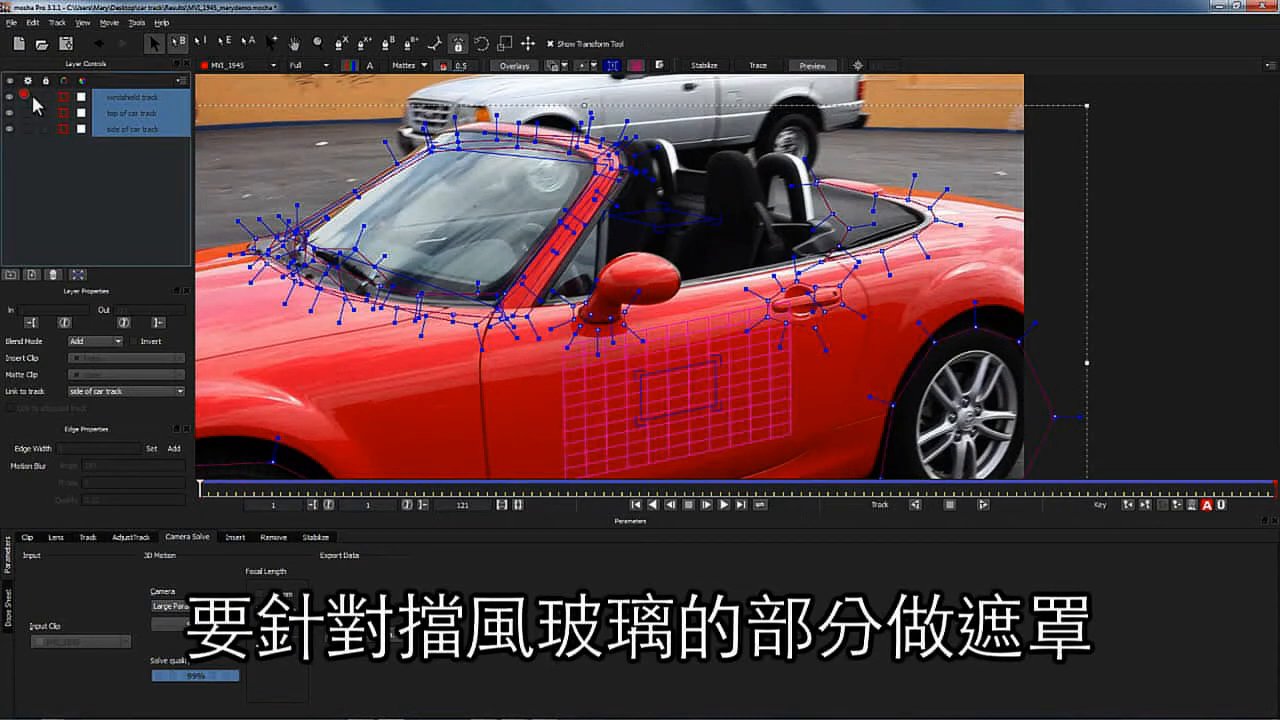
left_click(83, 193)
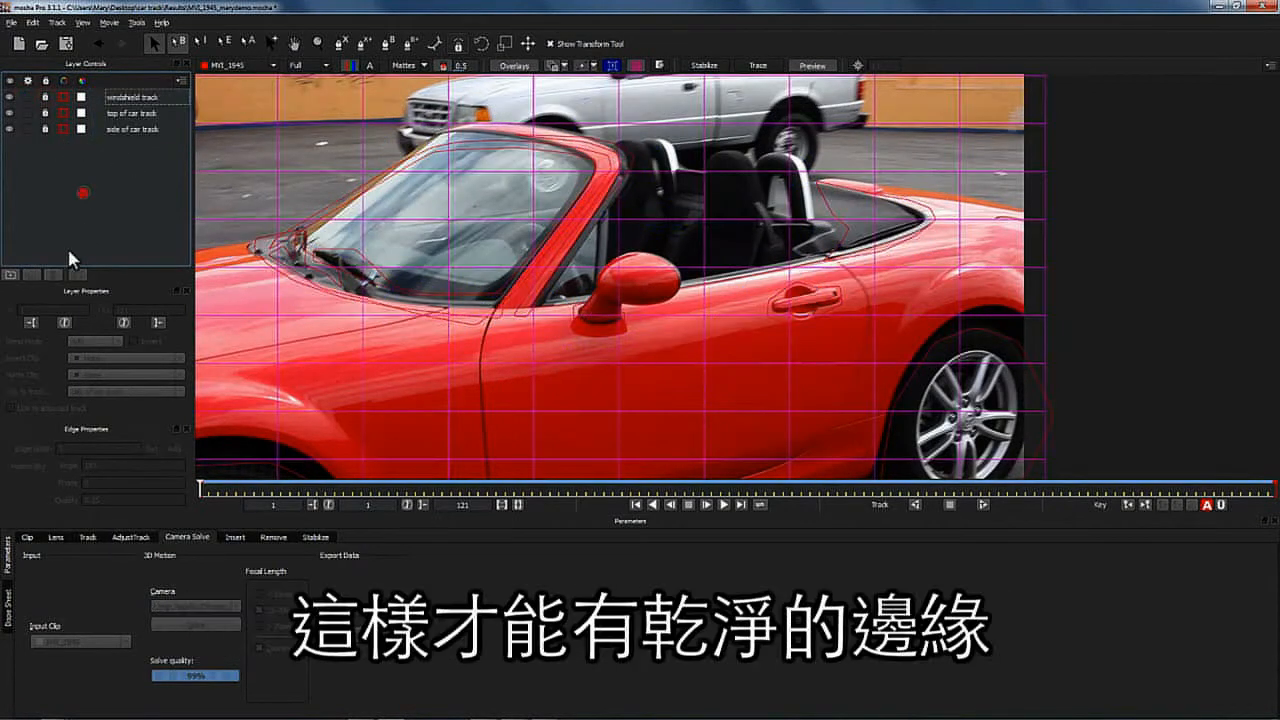
left_click(88, 538)
left_click(617, 65)
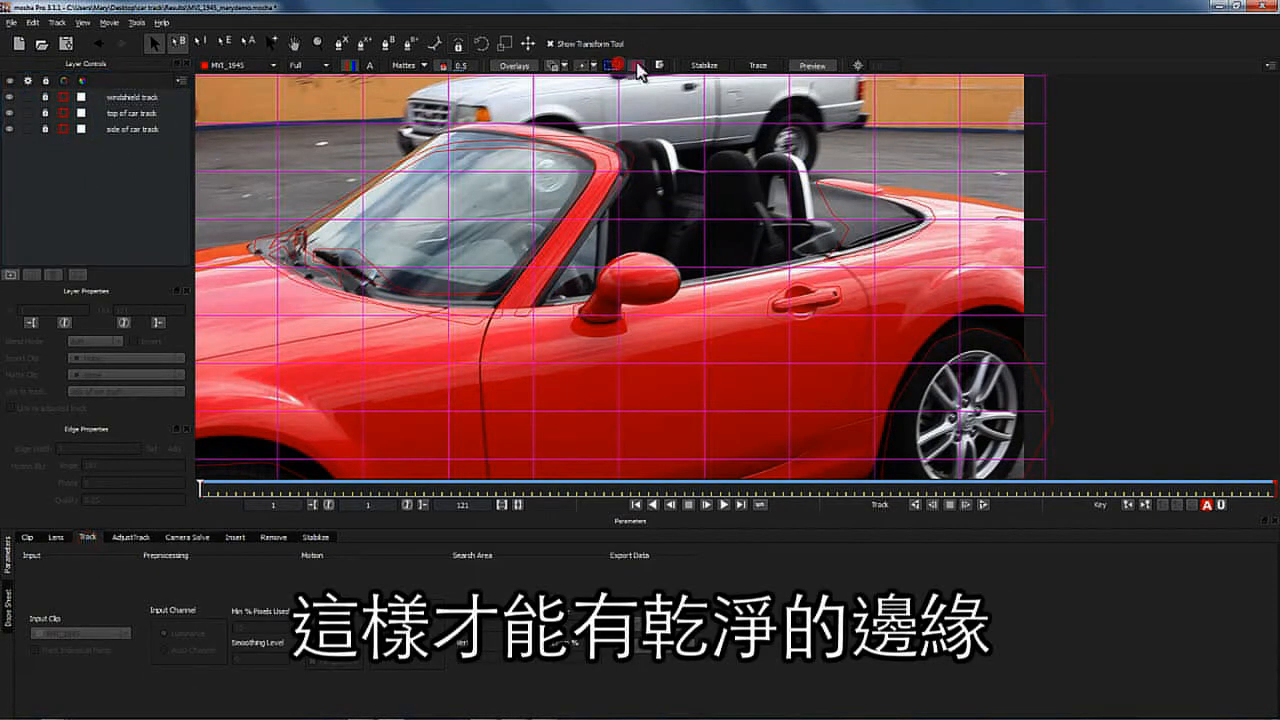
left_click(636, 66)
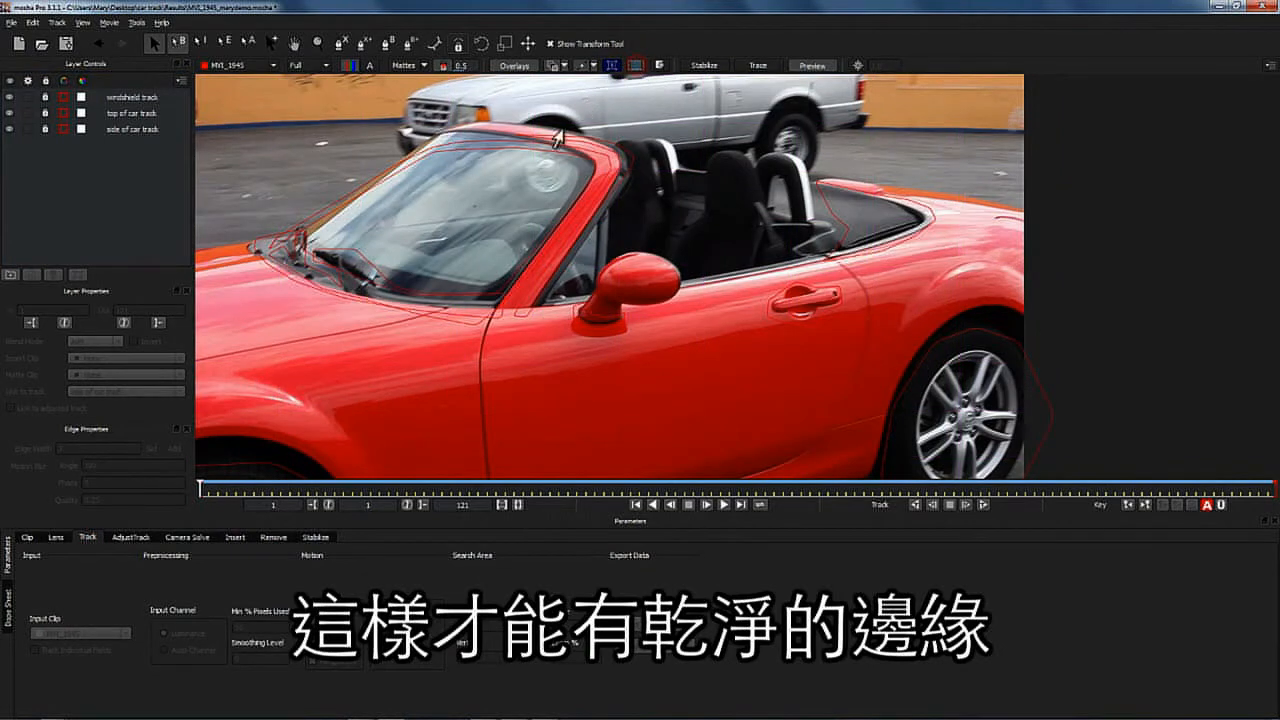
- Draw a closed X-Spline shape around the near windshield wiper and refine its points
left_click(113, 178)
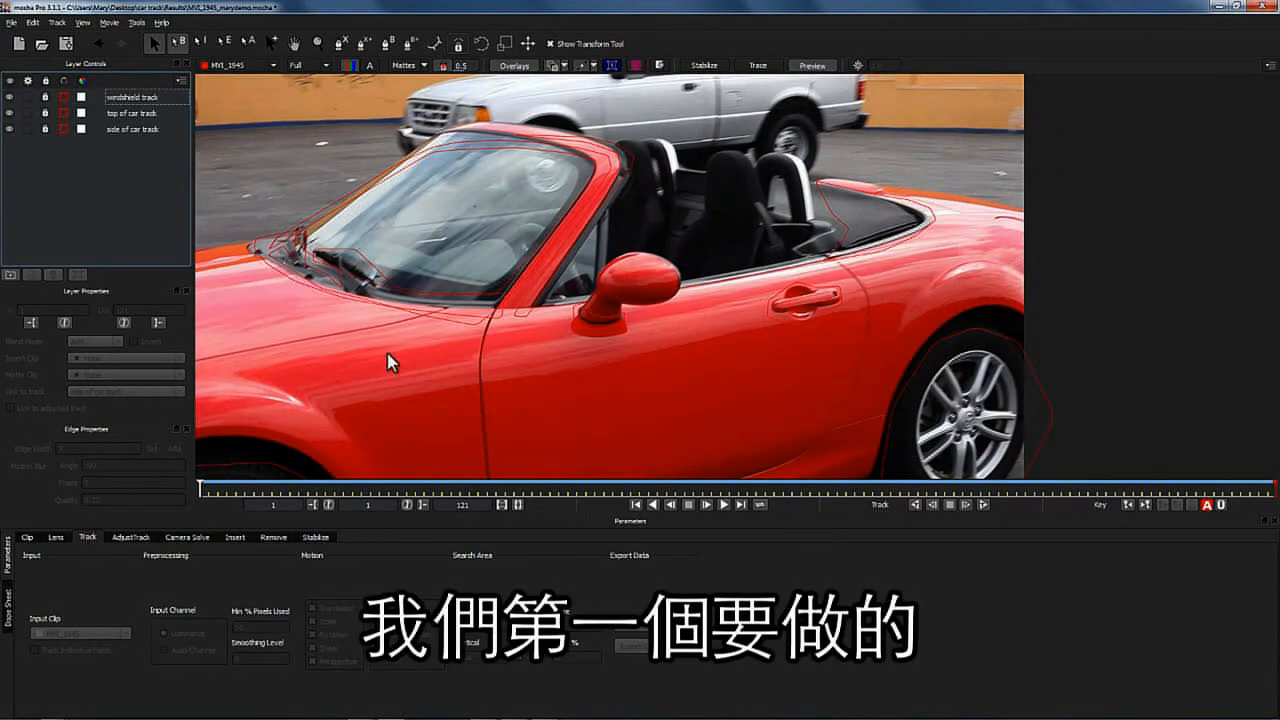
left_click(341, 45)
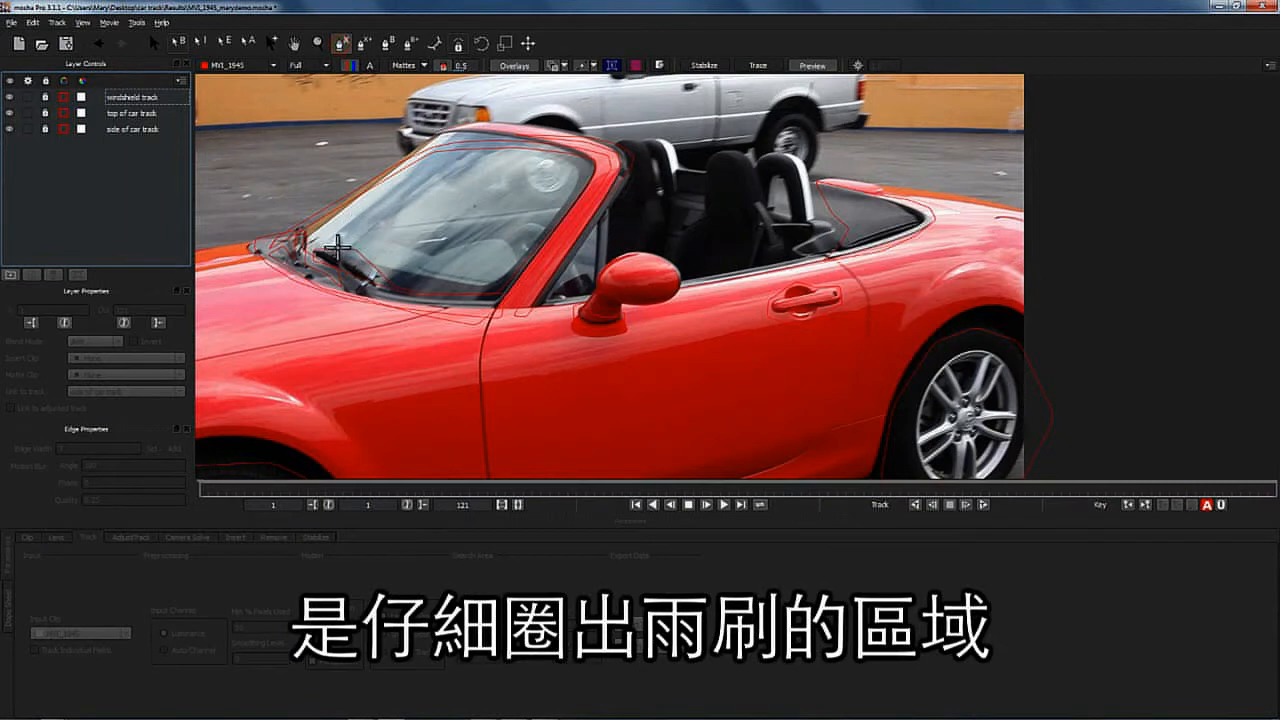
left_click(314, 251)
left_click(343, 252)
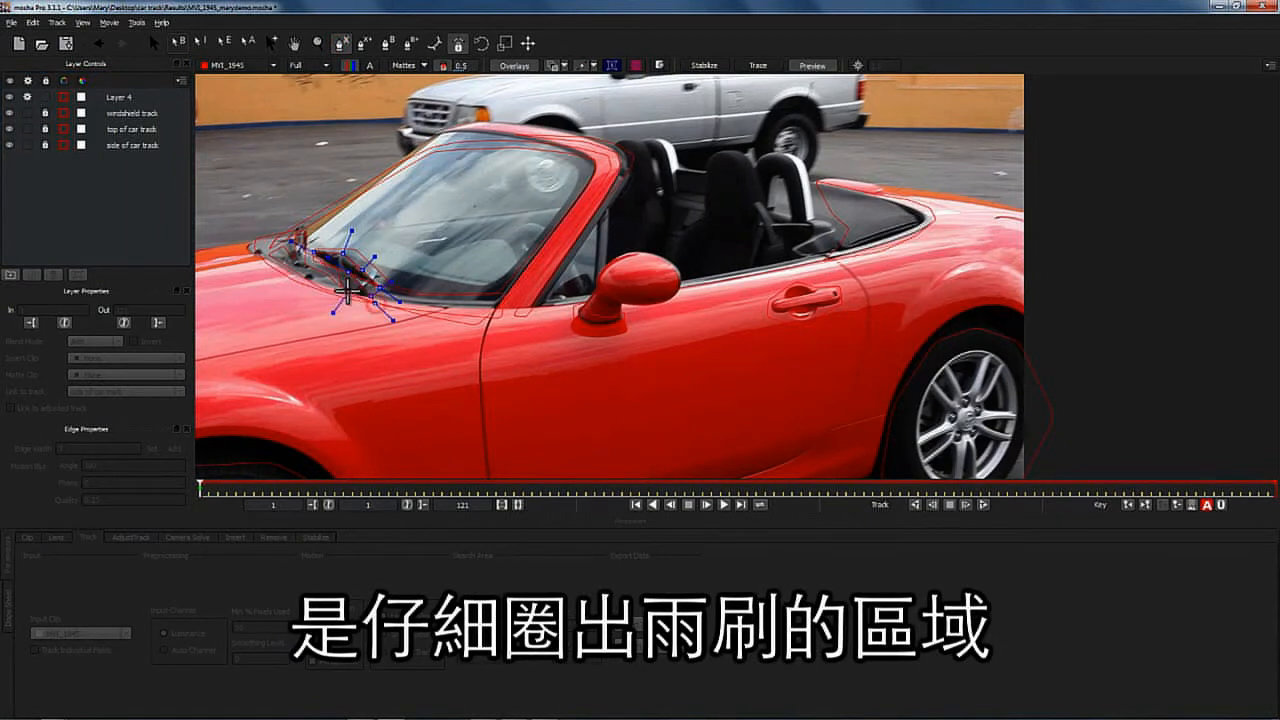
right_click(305, 253)
left_click_drag(393, 320, 398, 324)
mouse_move(314, 252)
left_mouse_down()
mouse_move(262, 238)
mouse_move(305, 246)
left_mouse_up()
left_click_drag(381, 287, 383, 293)
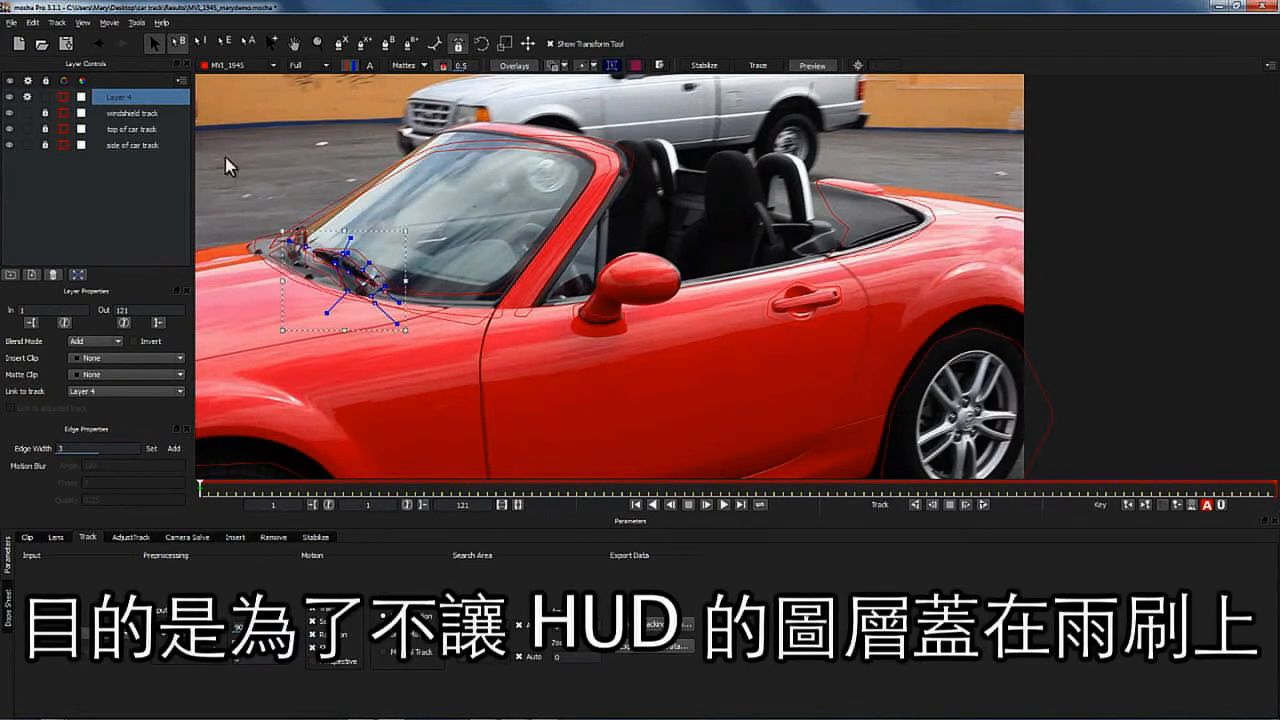
- Rename the new layer to wipers and link it to the windshield track
type("wipers")
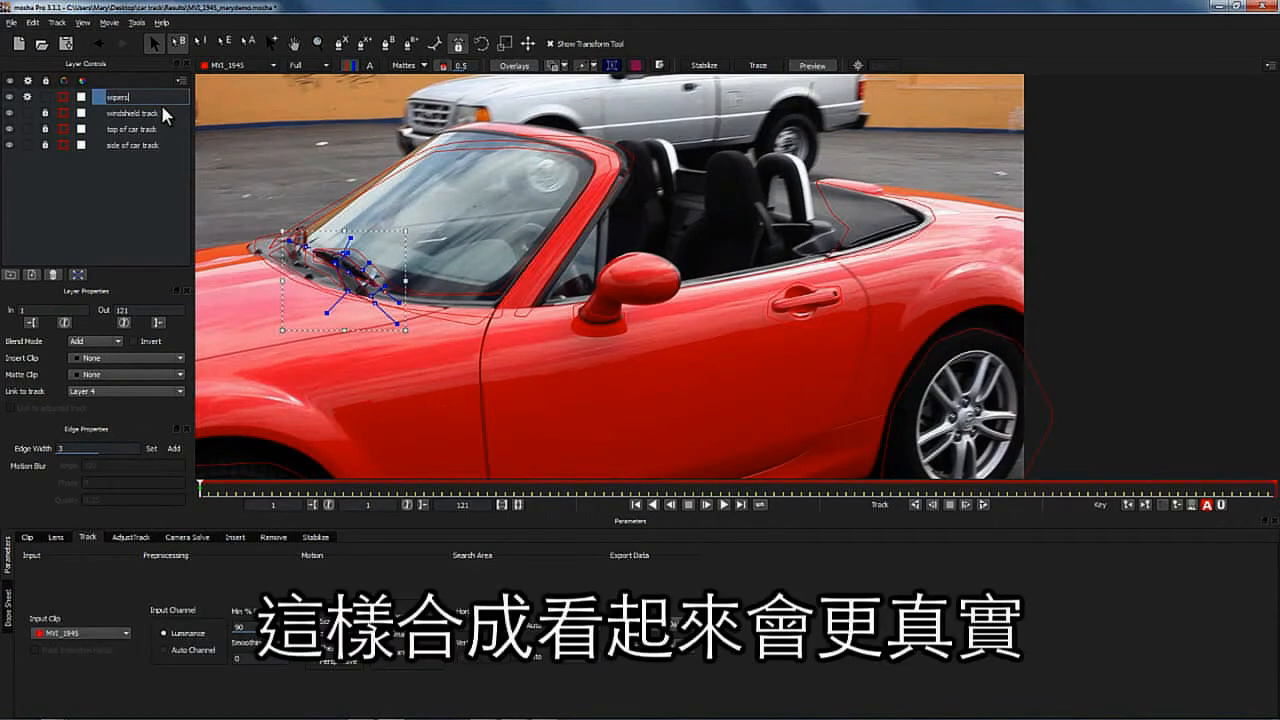
key("Return")
left_click(121, 386)
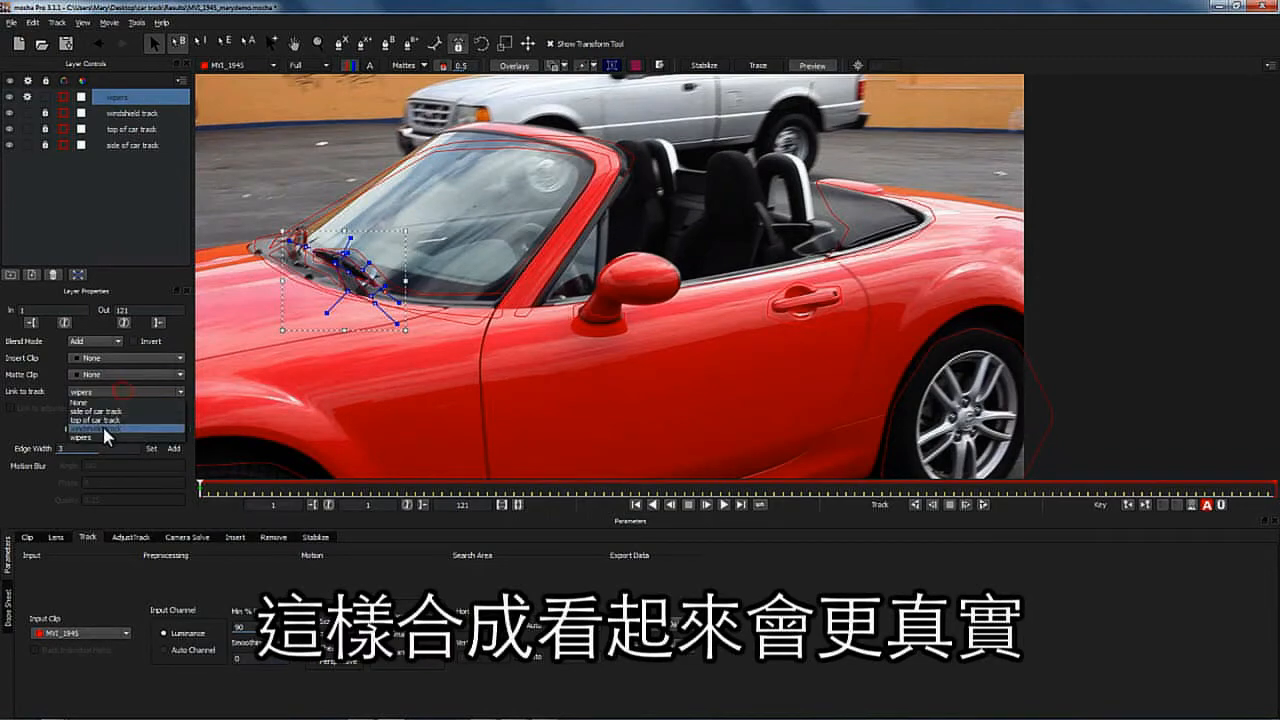
left_click(125, 415)
- At the last frame, hide the other track layers and refit the wiper spline's points
left_click_drag(204, 486, 1272, 487)
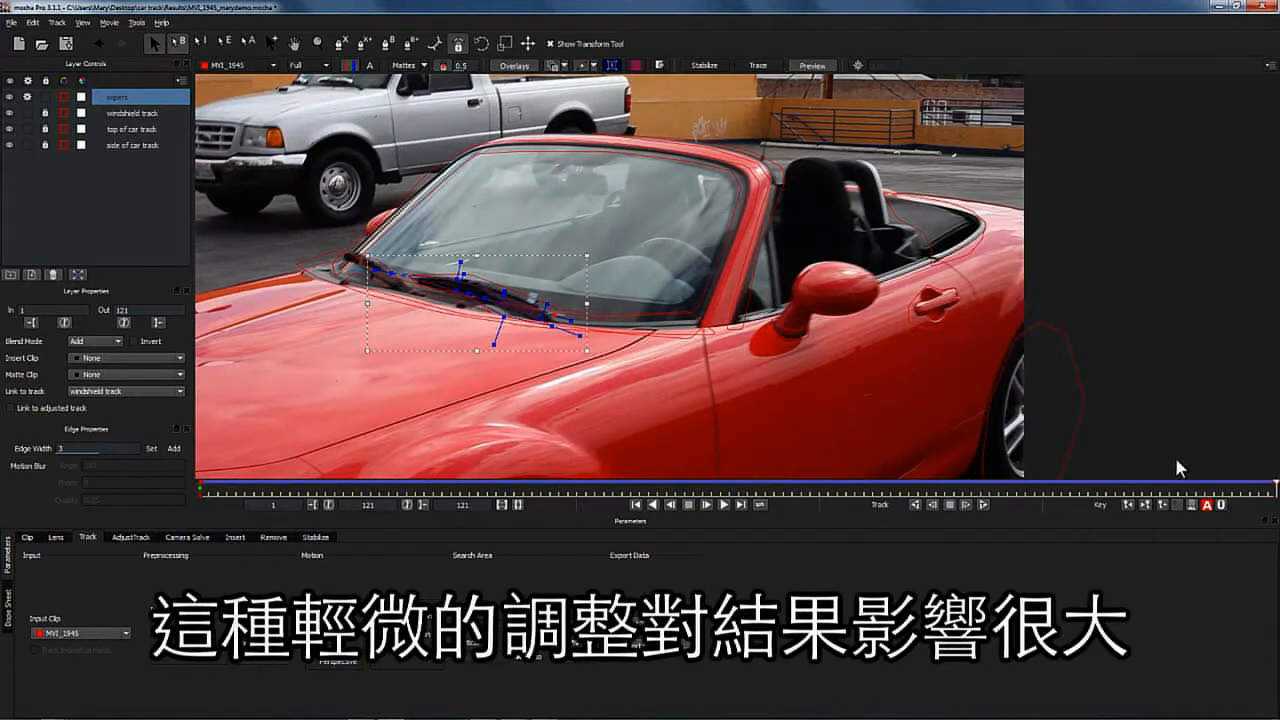
left_click(8, 113)
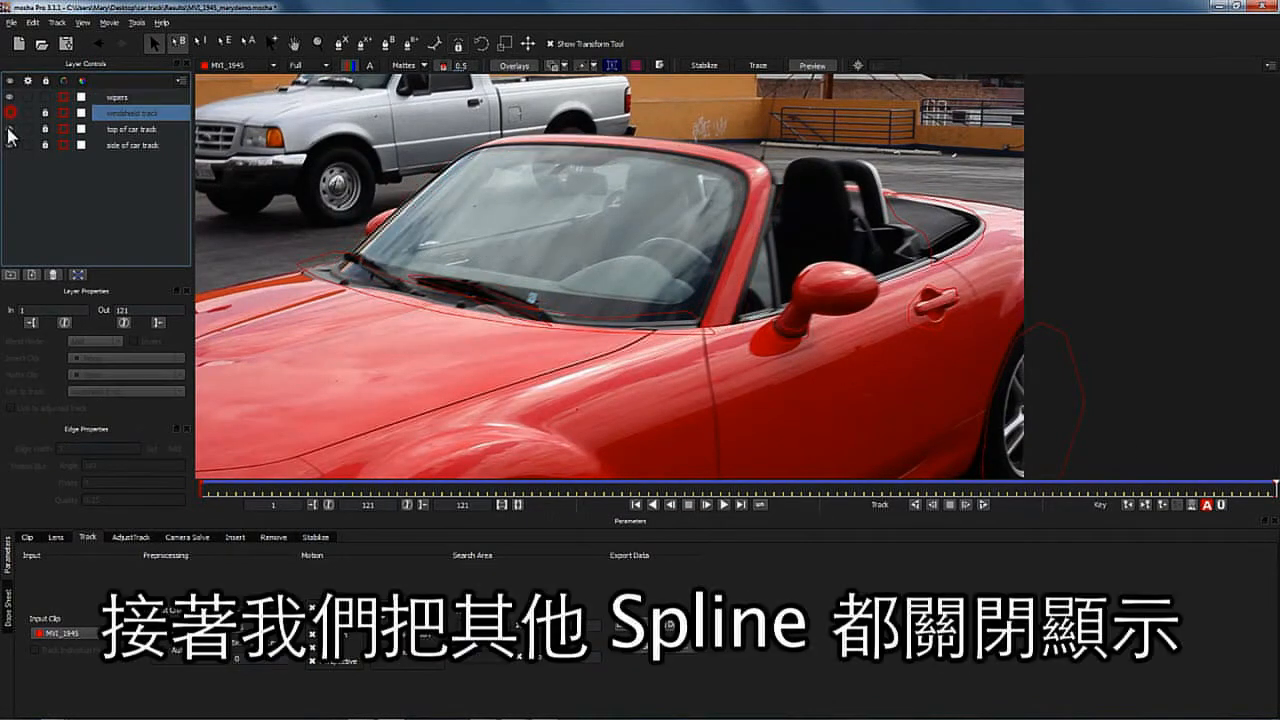
left_click(8, 129)
left_click(8, 145)
left_click(566, 313)
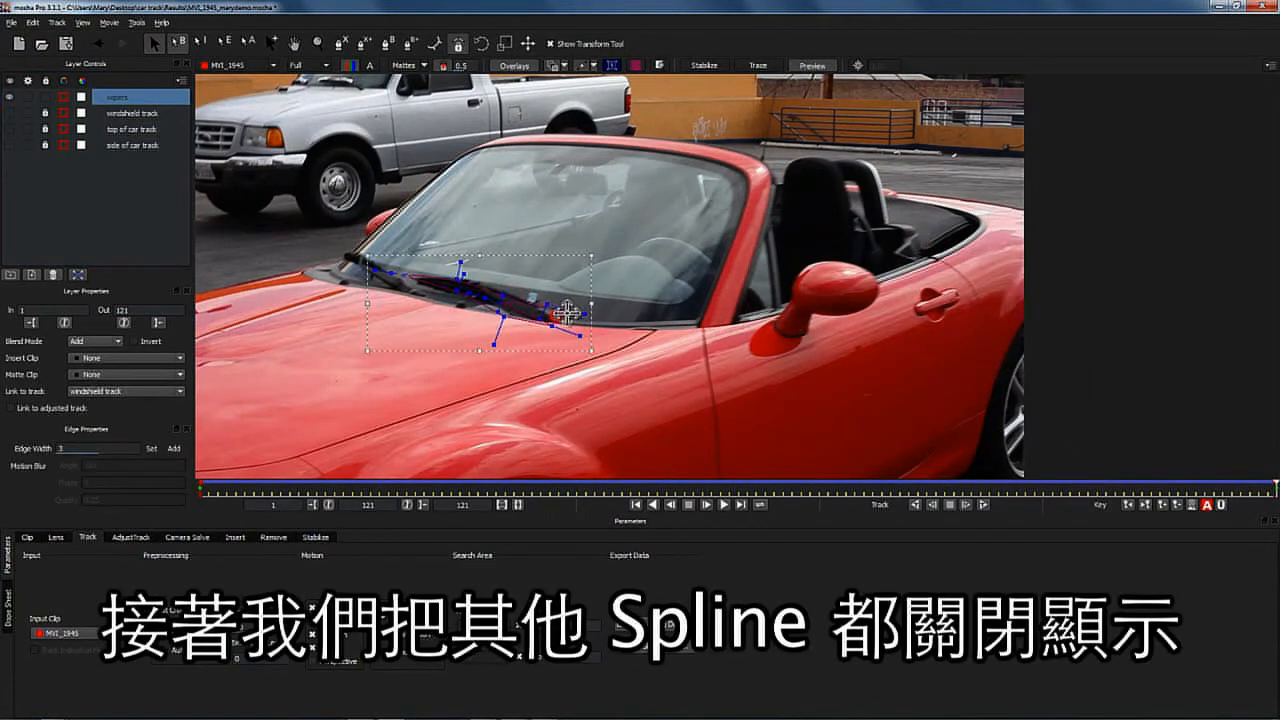
left_click_drag(453, 276, 535, 320)
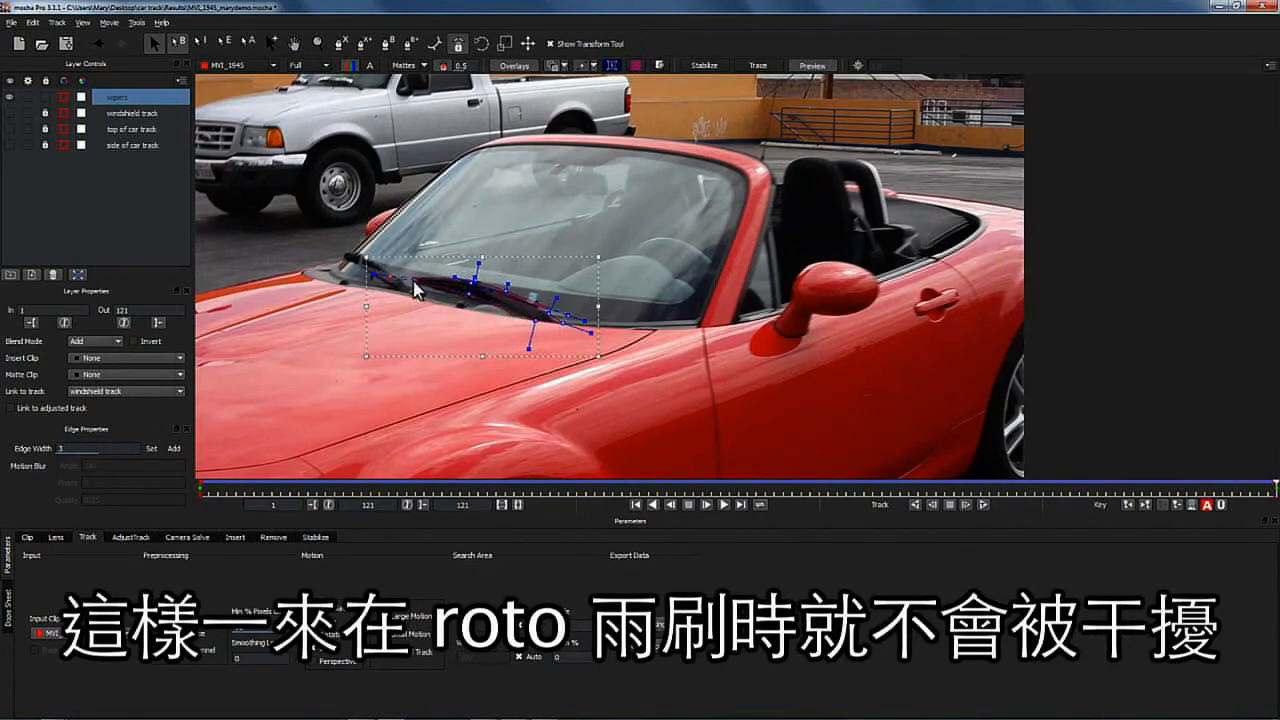
- Add a second X-Spline shape around the far wiper on the wipers layer and adjust its points
left_click_drag(1275, 486, 1276, 440)
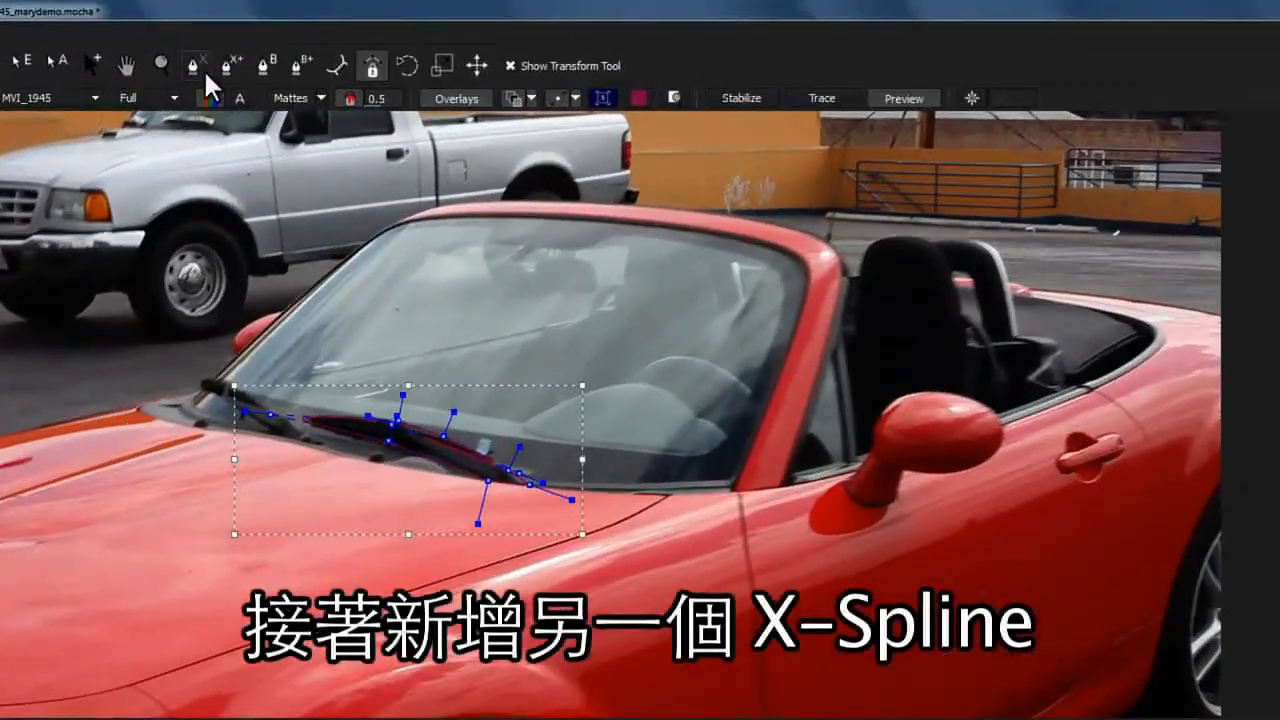
left_click(365, 44)
left_click(323, 450)
left_click(284, 419)
left_click(254, 403)
left_click(235, 383)
left_click(201, 375)
left_click(198, 390)
left_click(224, 409)
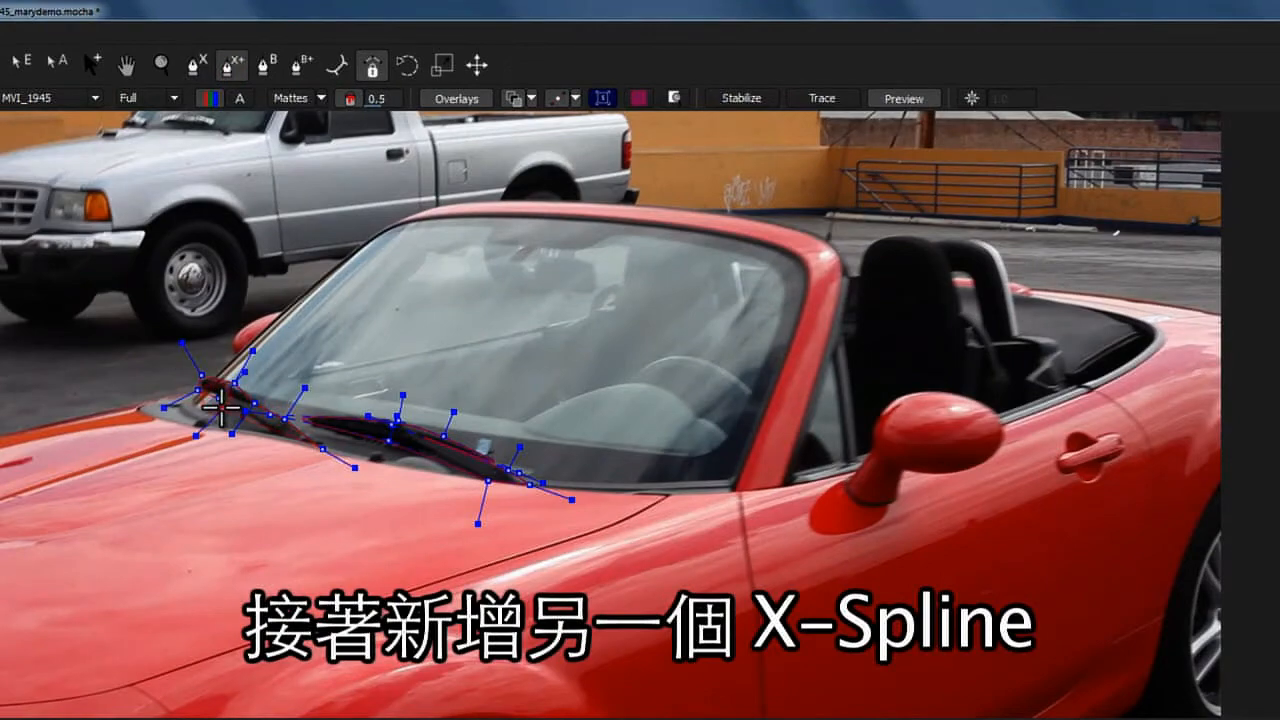
left_click(281, 436)
right_click(315, 443)
left_click_drag(225, 409, 232, 406)
left_click_drag(219, 398, 221, 398)
left_click_drag(63, 294, 254, 397)
left_click_drag(253, 351, 245, 358)
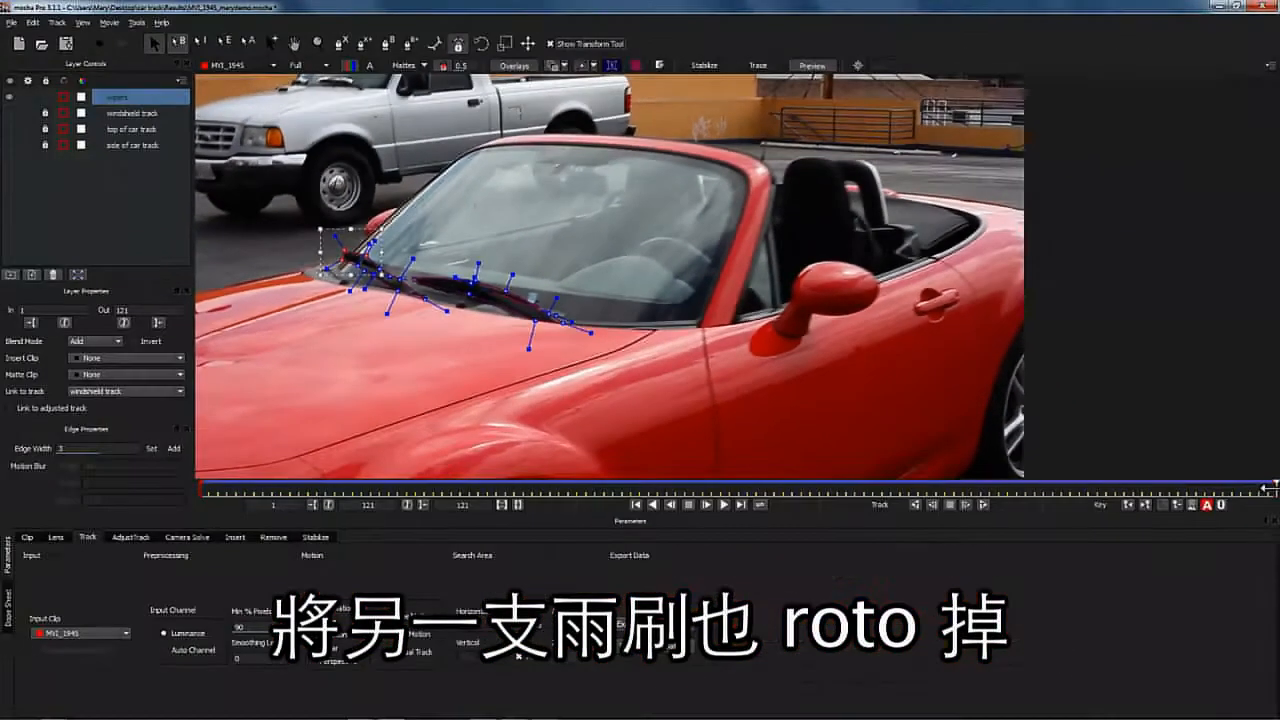
- At the first frame, zoom in and refine the wiper spline points to hug the wipers
left_click_drag(1274, 487, 80, 450)
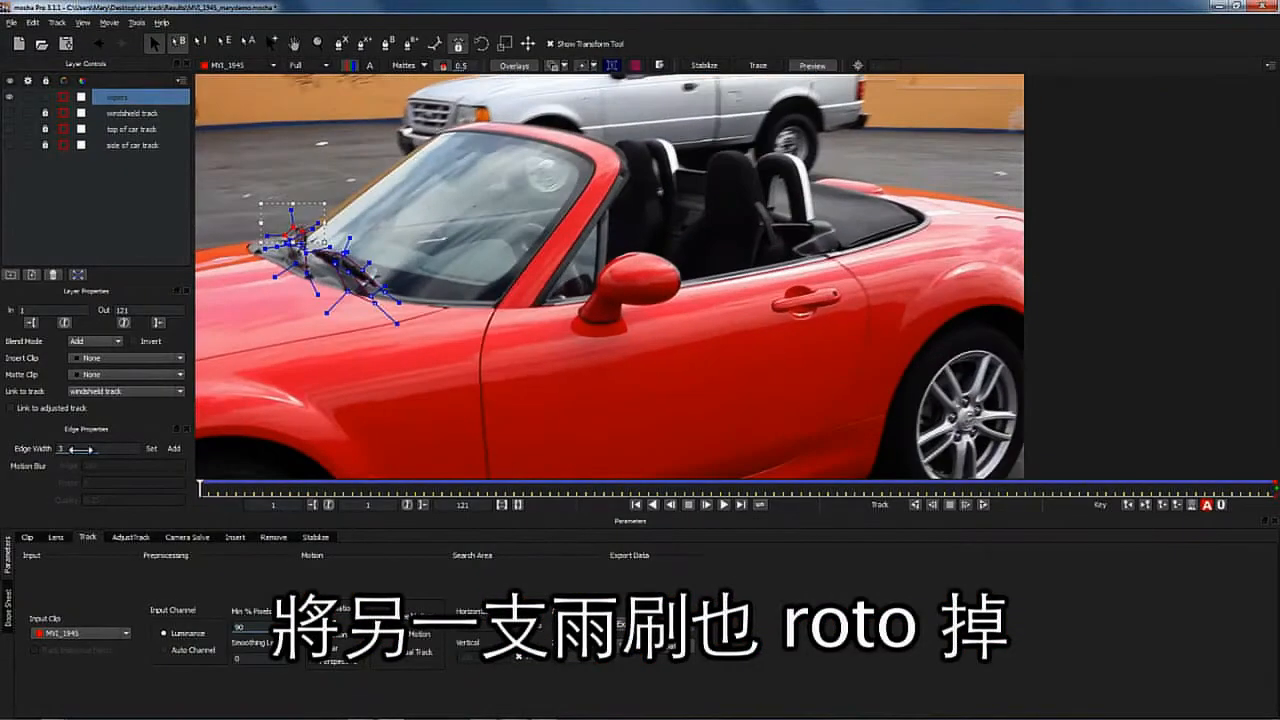
left_click(318, 44)
left_click_drag(320, 208, 103, 47)
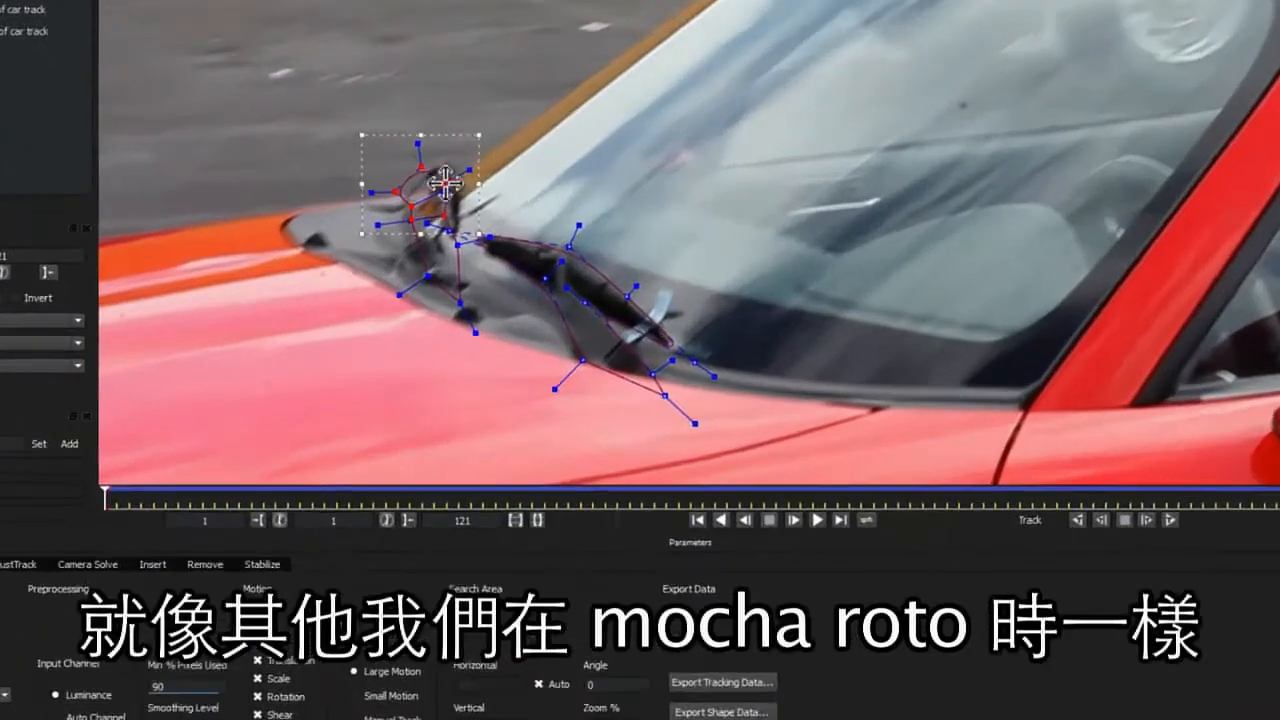
left_click_drag(452, 256, 464, 249)
left_click_drag(464, 249, 434, 254)
left_click_drag(426, 273, 445, 265)
left_click_drag(425, 285, 428, 251)
left_click_drag(460, 181, 455, 181)
left_click_drag(460, 286, 466, 273)
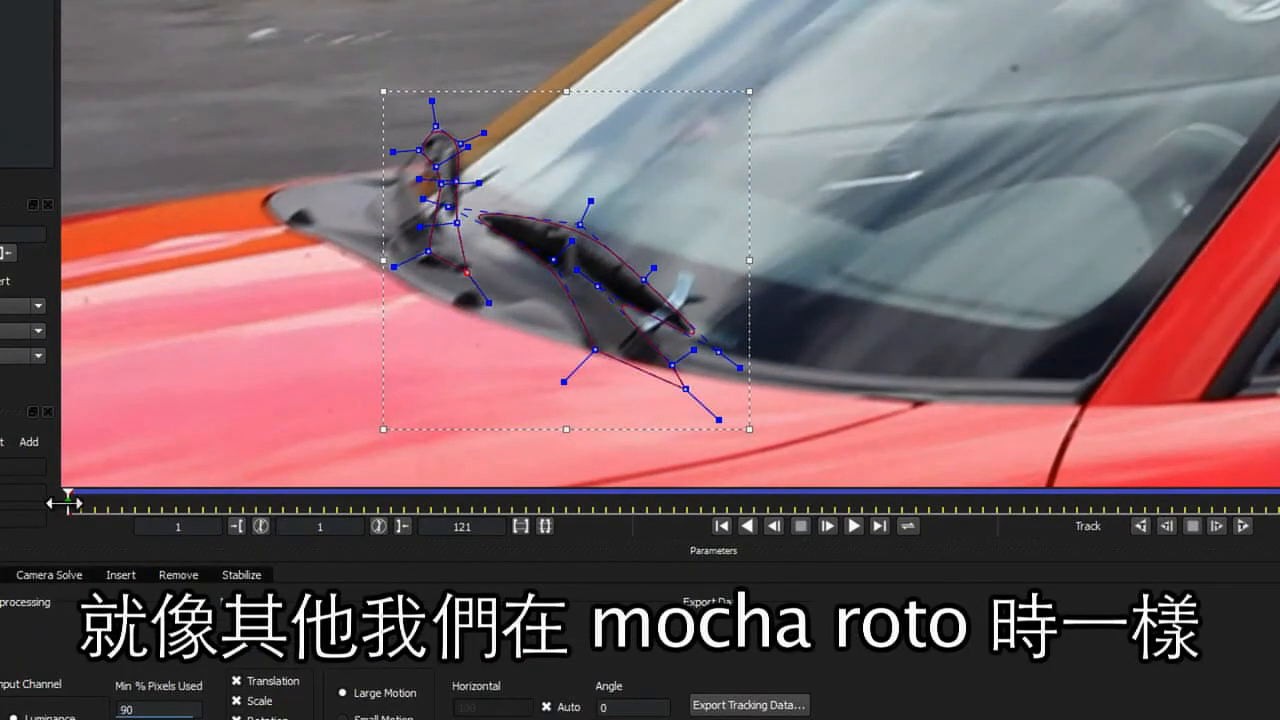
- At frame 98, adjust the wiper spline points to follow the wipers
left_click_drag(66, 502, 955, 502)
left_click_drag(553, 240, 540, 244)
left_click_drag(575, 284, 570, 284)
left_click_drag(612, 320, 578, 356)
left_click_drag(543, 288, 524, 300)
left_click_drag(528, 269, 507, 269)
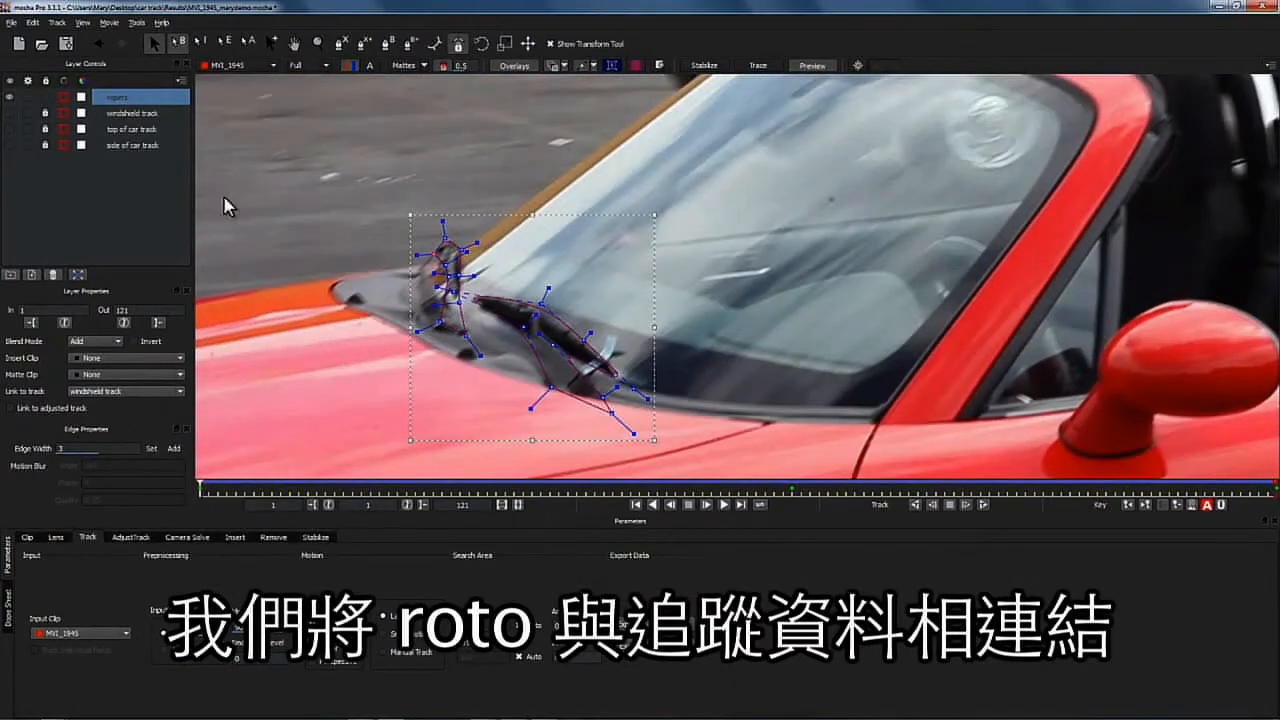
- Zoom out, deselect the layers and draw a new closed X-Spline outlining the windshield
left_click(317, 45)
left_click_drag(638, 257, 316, 396)
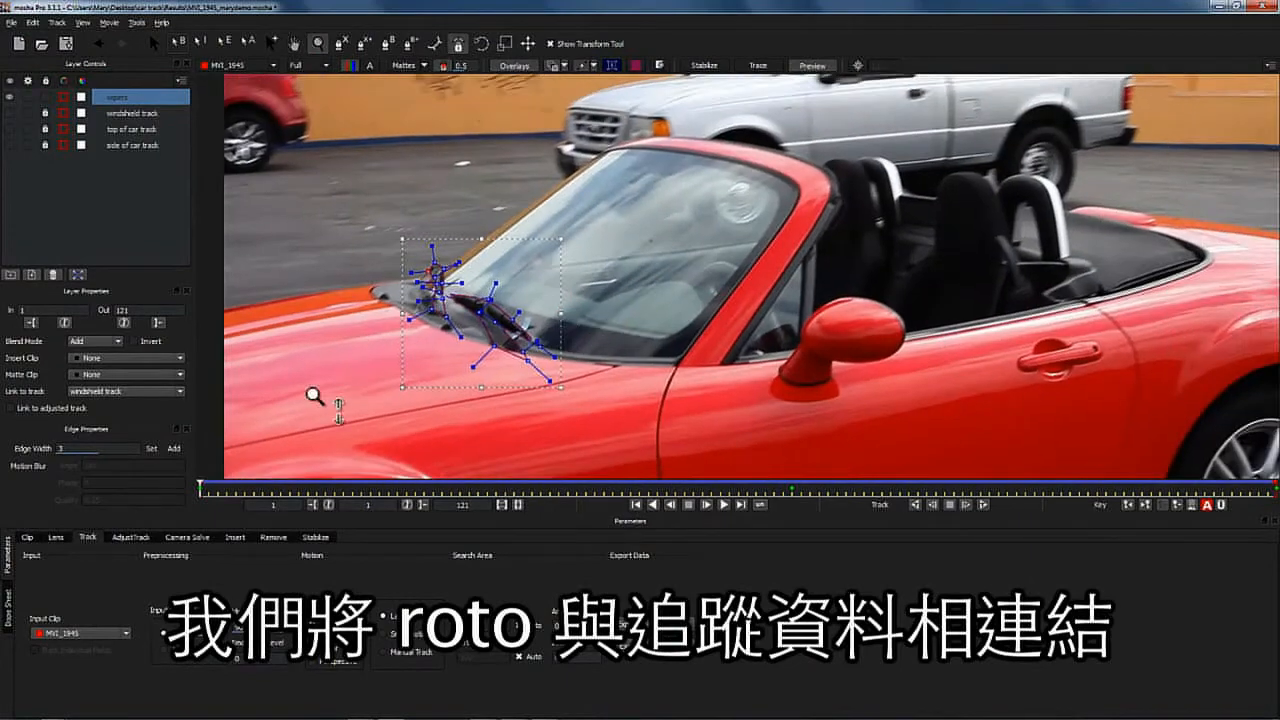
left_click(130, 220)
left_click(341, 44)
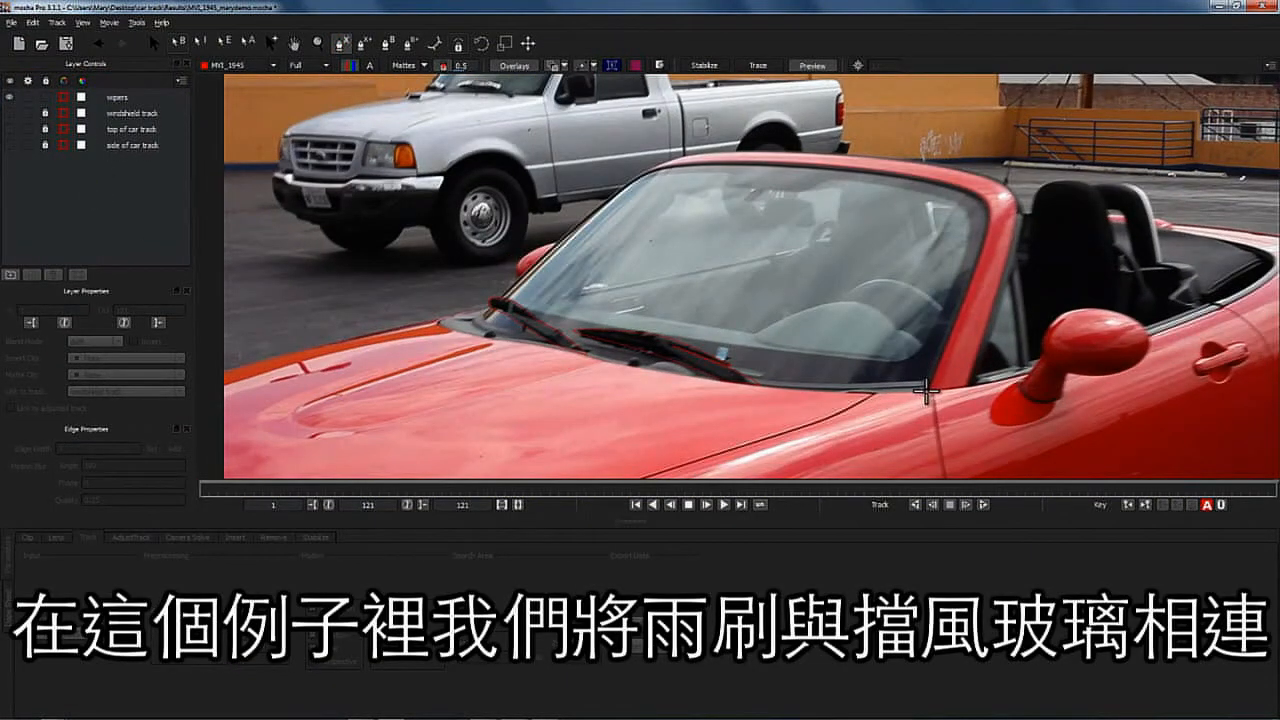
left_click(925, 393)
left_click(976, 265)
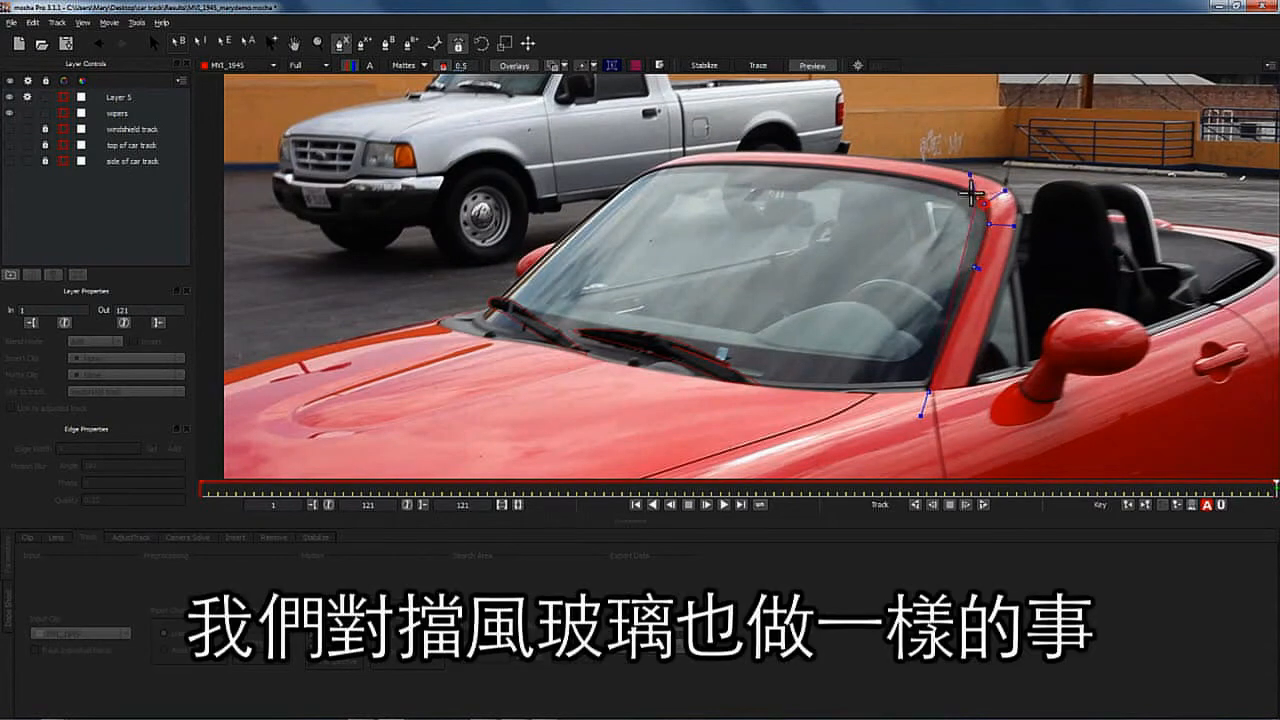
left_click(852, 171)
left_click(663, 167)
left_click(637, 178)
left_click(622, 187)
left_click(483, 314)
left_click(489, 325)
left_click(509, 336)
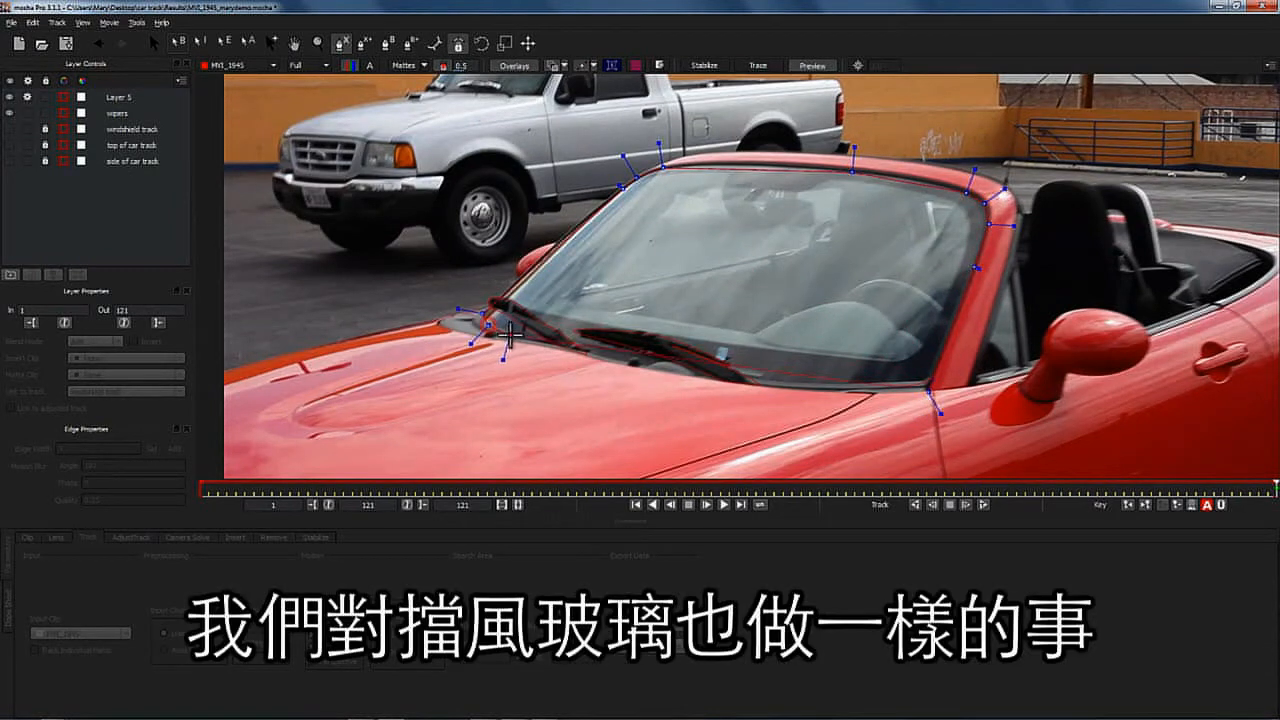
left_click(925, 393)
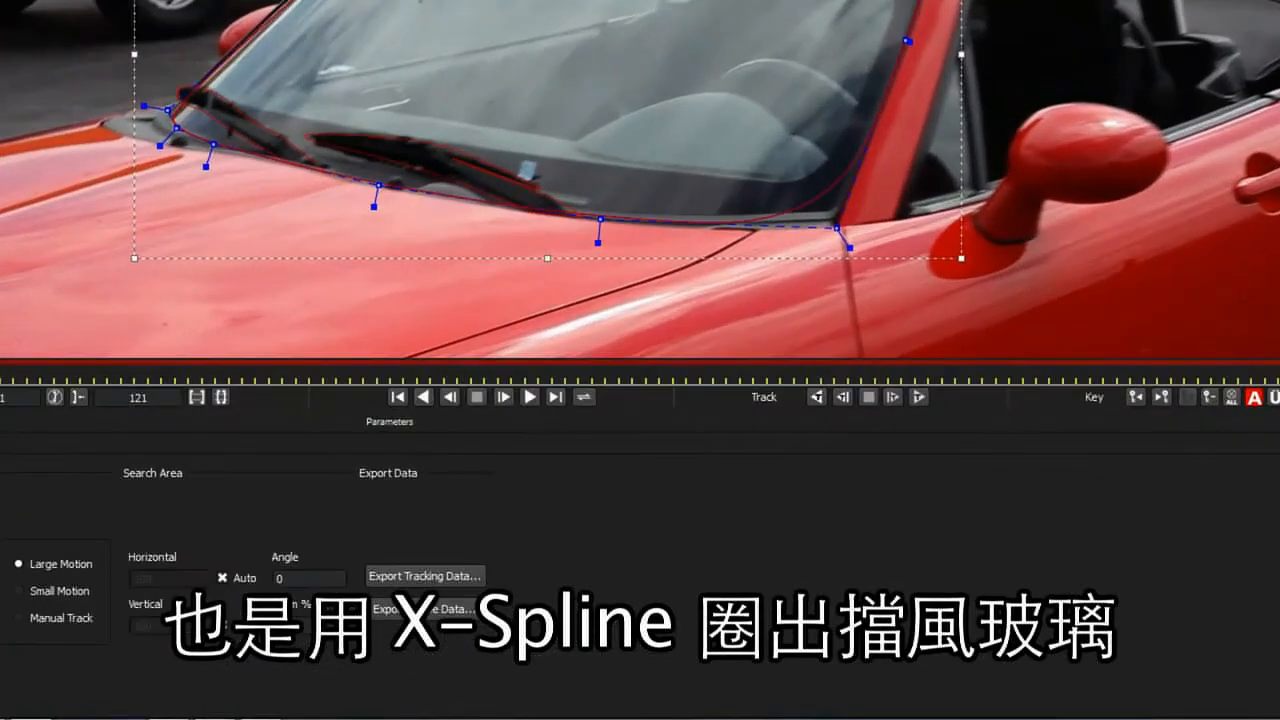
- Refine the windshield spline points and link the windshield layer to the windshield track
left_click_drag(849, 247, 862, 265)
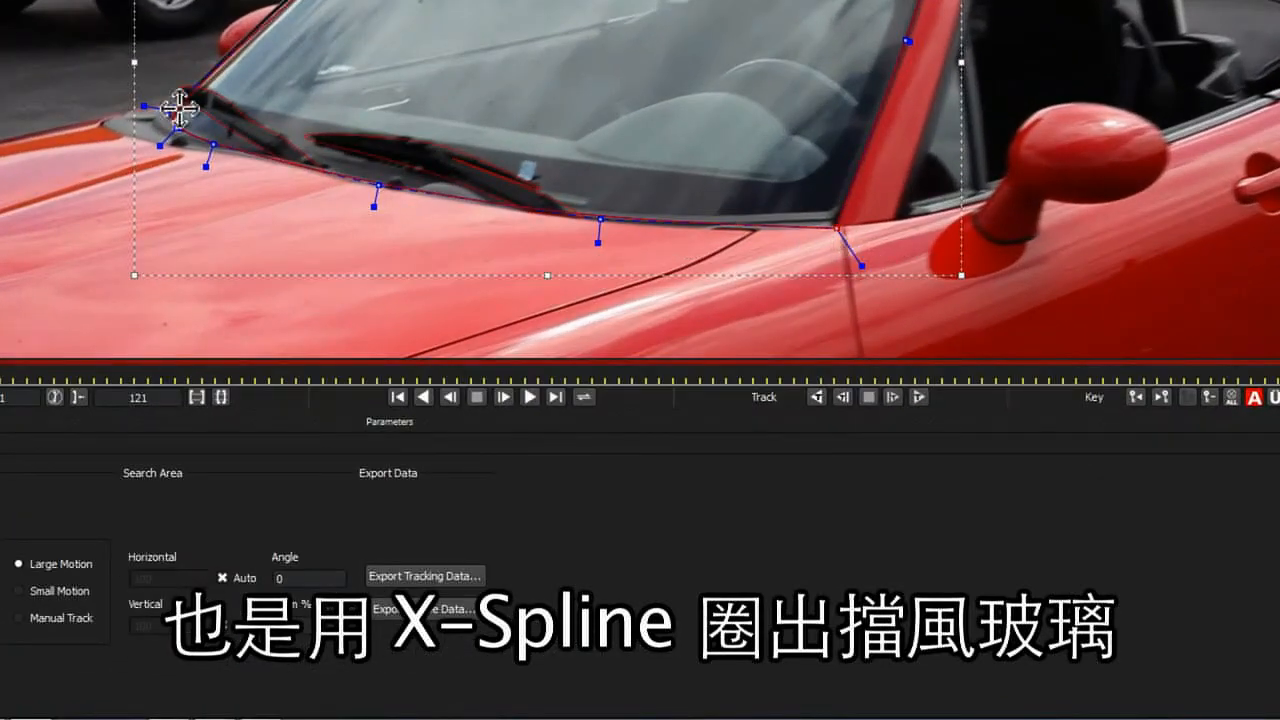
left_click_drag(143, 105, 122, 101)
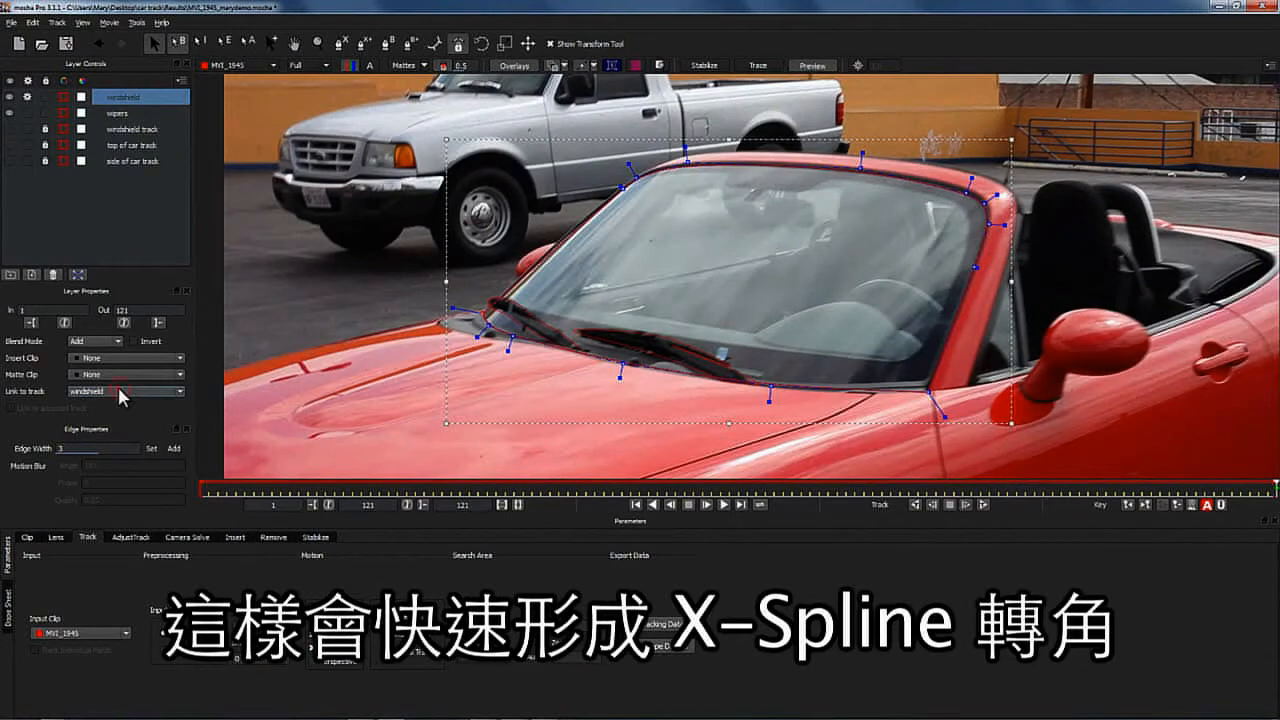
left_click(121, 395)
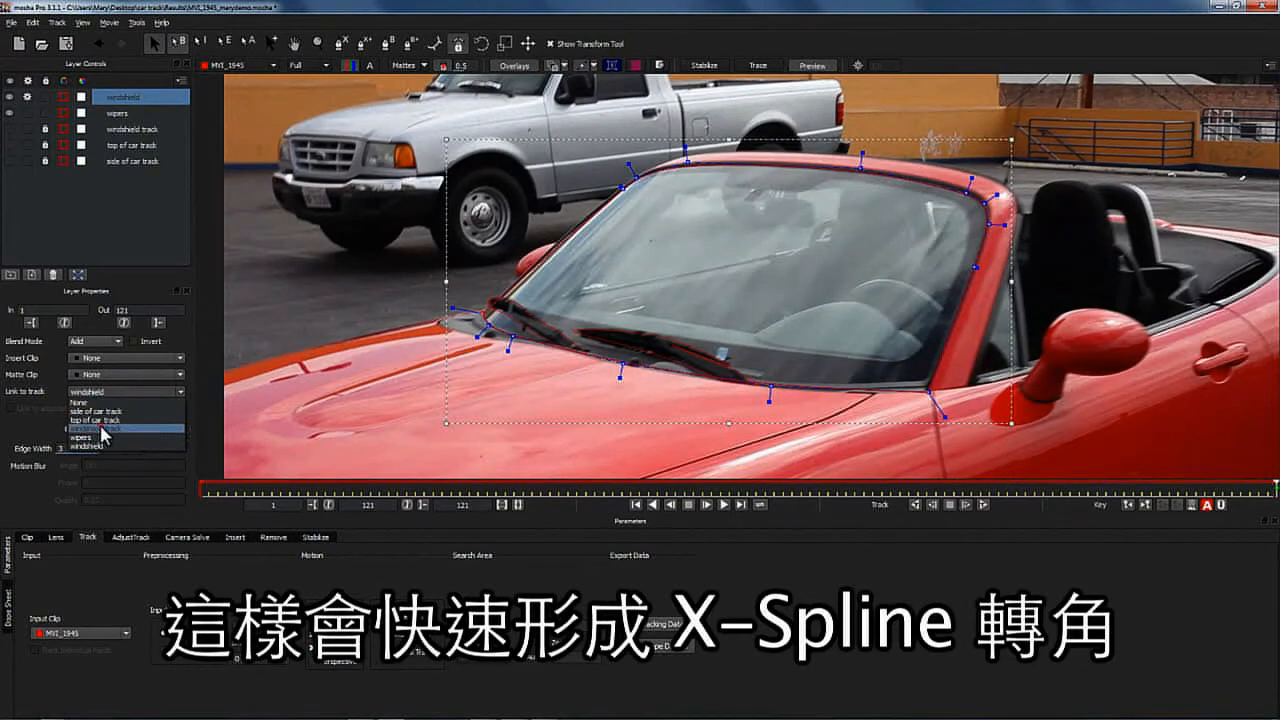
left_click(100, 428)
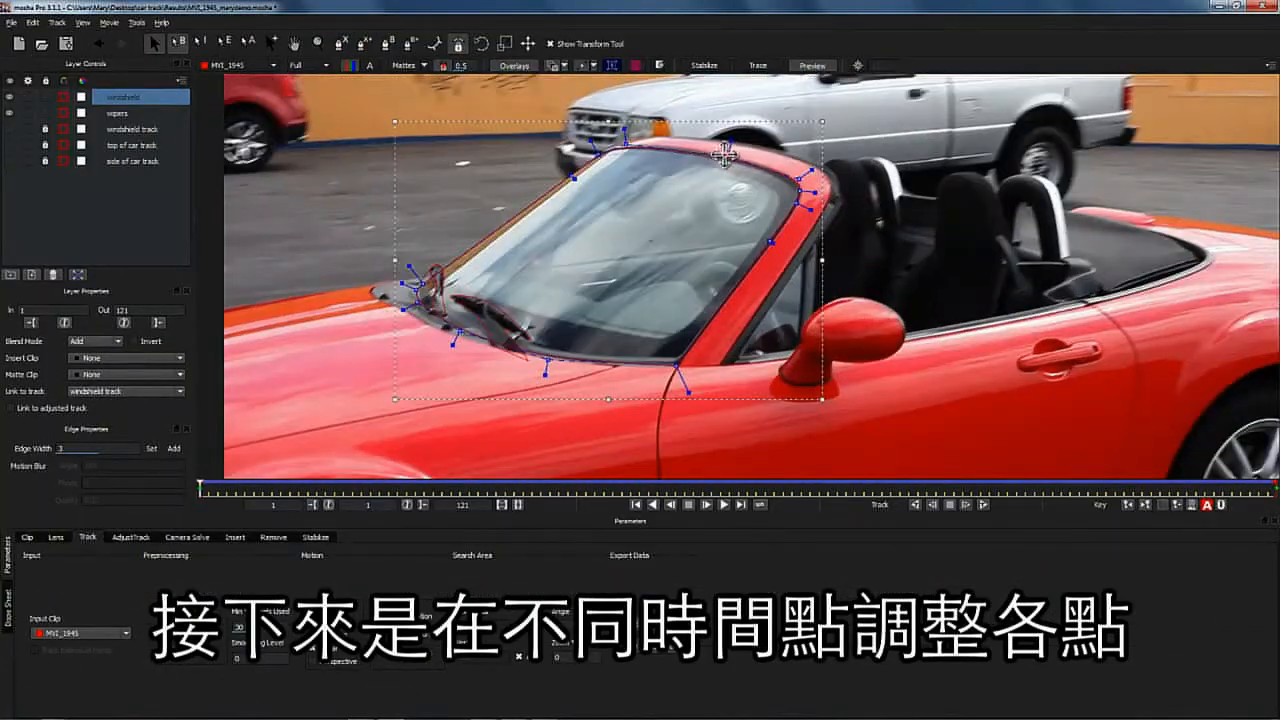
left_click_drag(724, 155, 704, 152)
- Export the shape data as mocha shape data for AE, copying it to the clipboard
left_click_drag(200, 484, 198, 400)
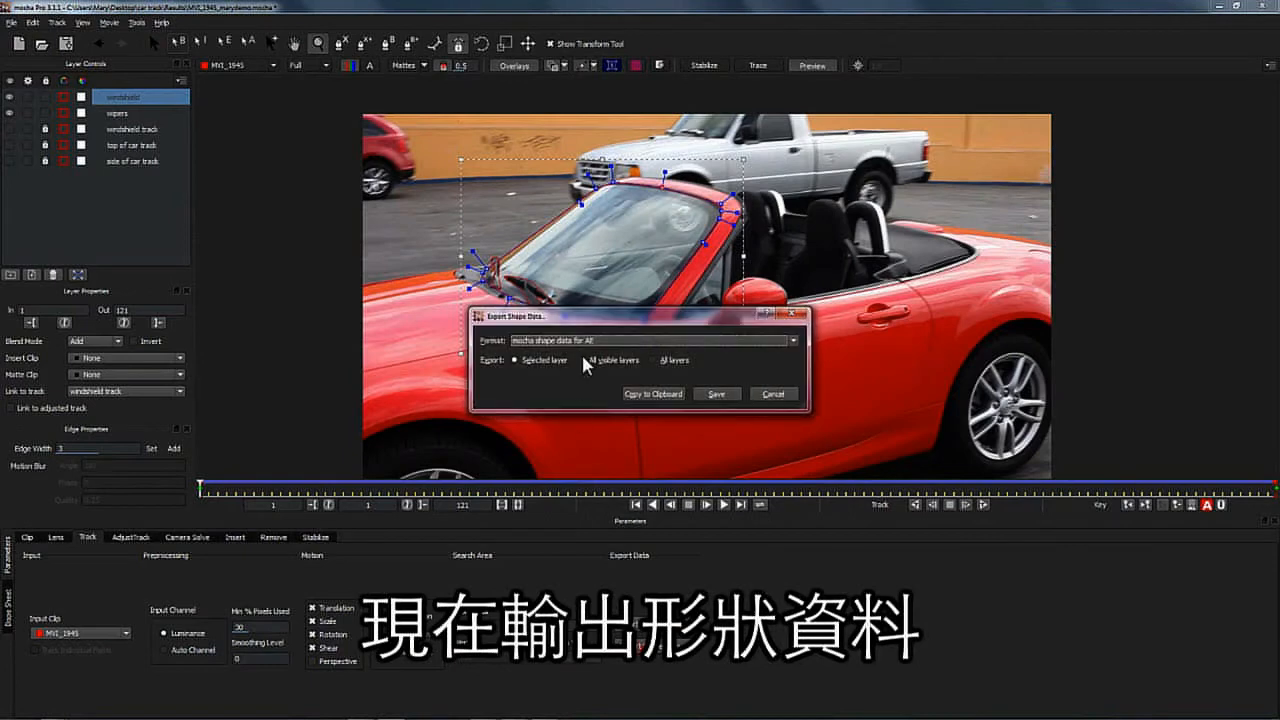
left_click(651, 396)
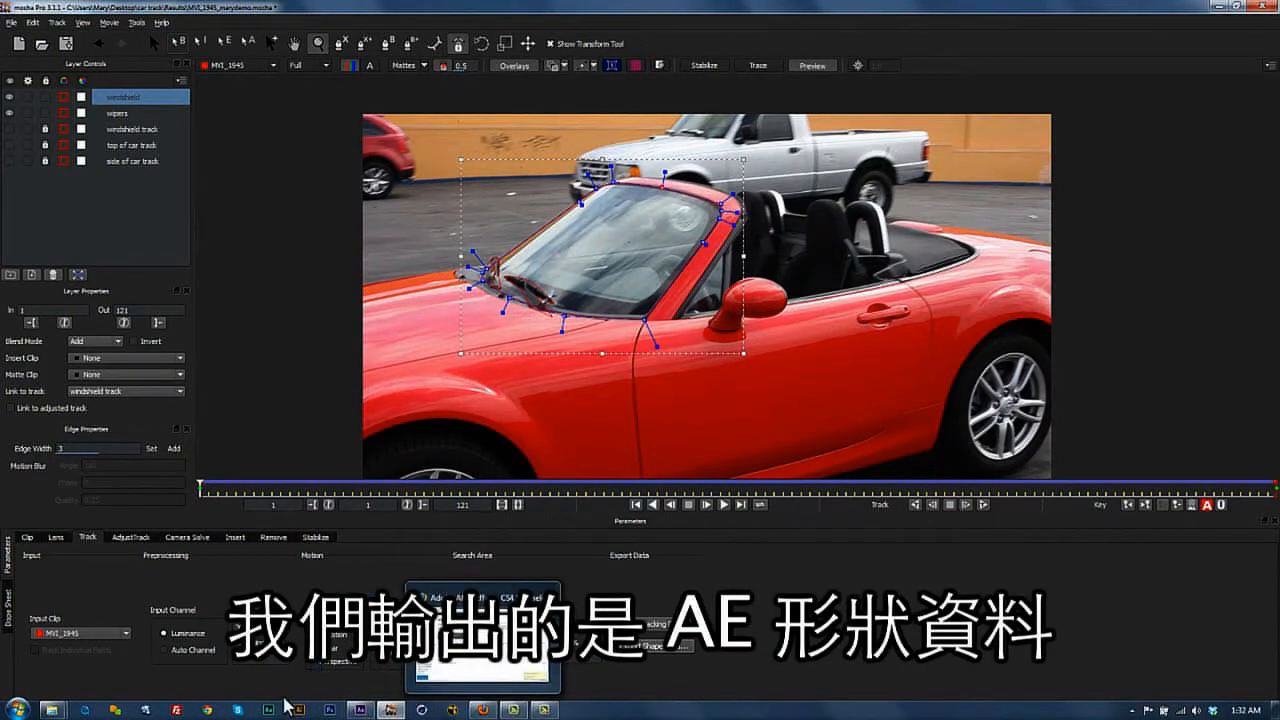
- Switch to After Effects, create a white 1920 × 1080 px solid layer and duplicate it
left_click(350, 710)
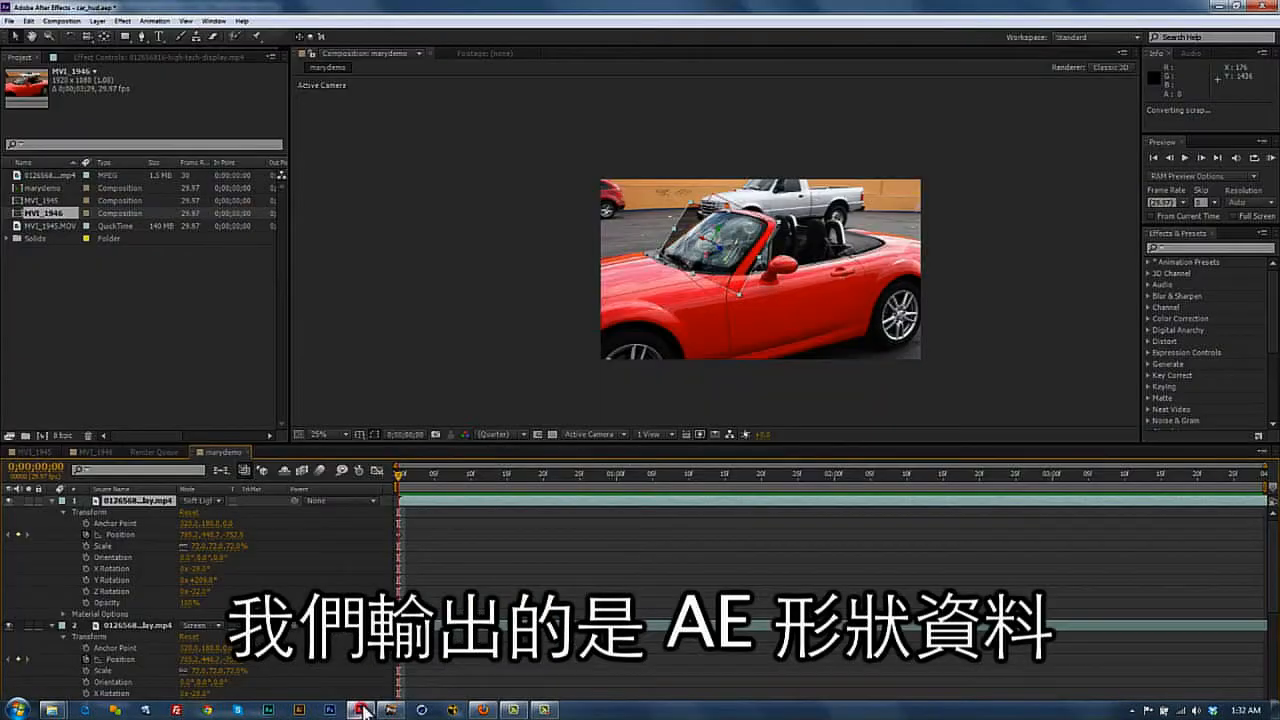
left_click(135, 625)
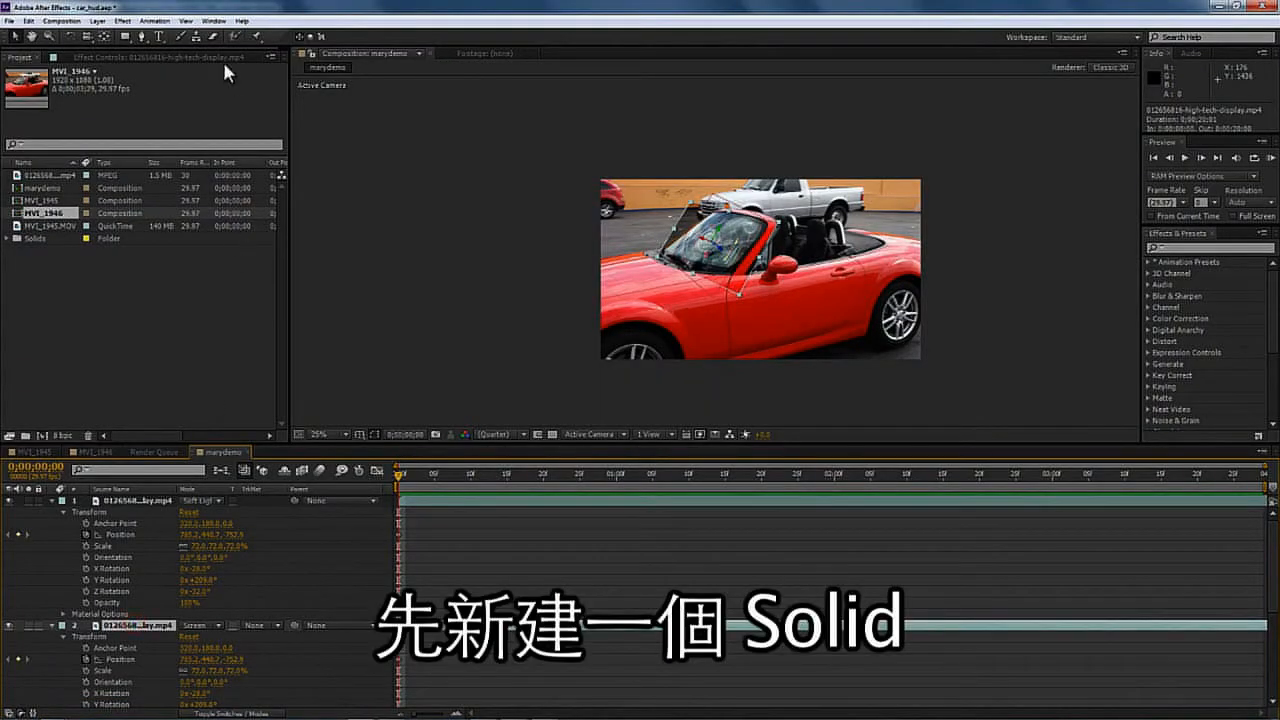
left_click(94, 20)
mouse_move(140, 32)
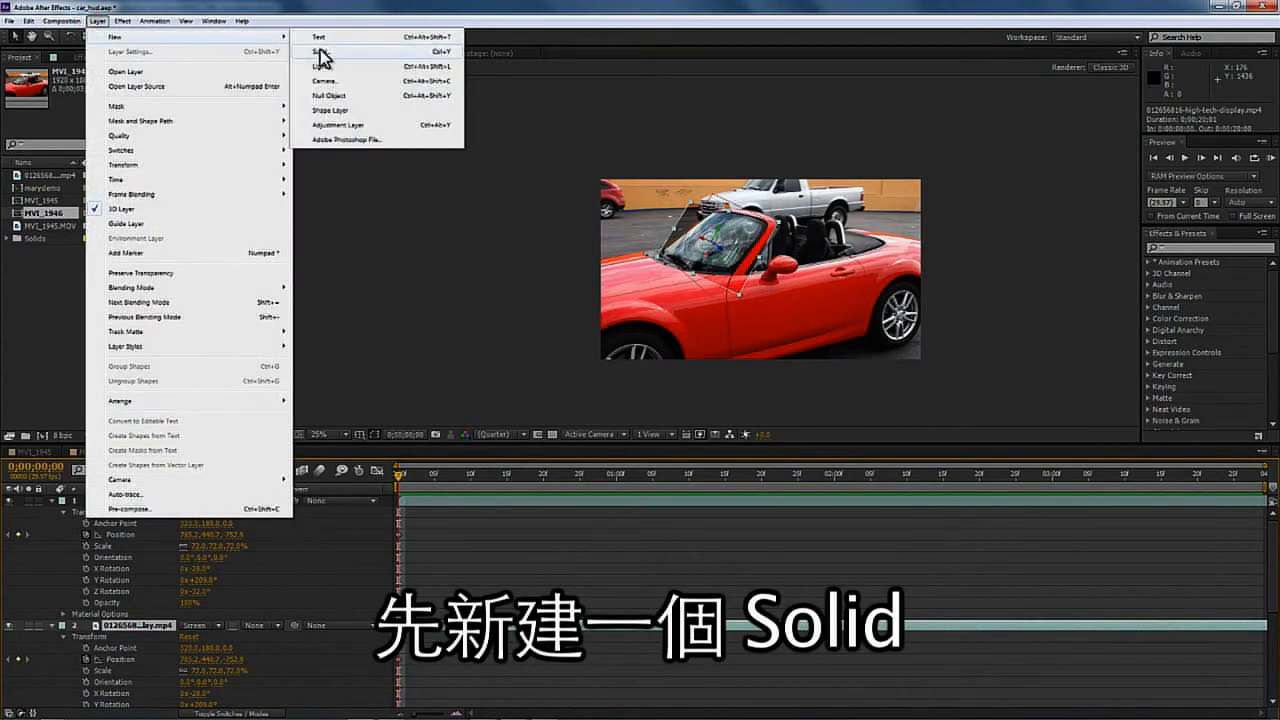
left_click(321, 50)
left_click(628, 440)
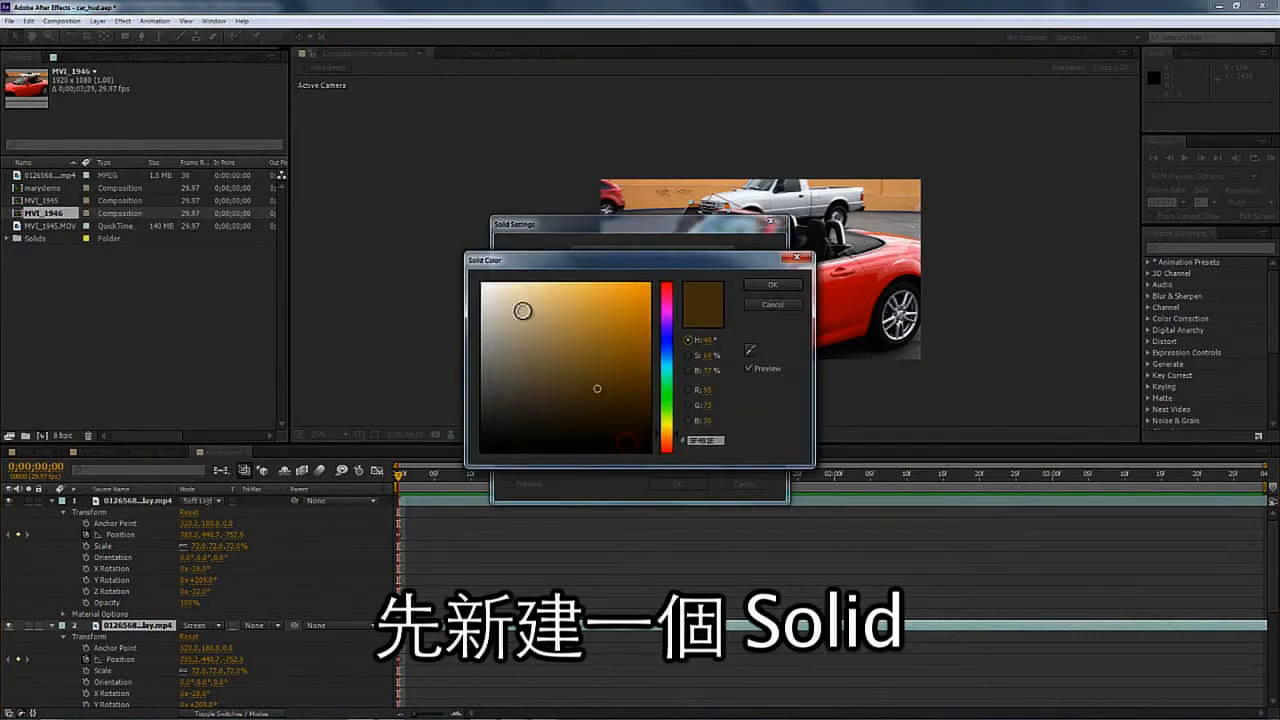
left_click_drag(518, 308, 451, 265)
left_click(765, 285)
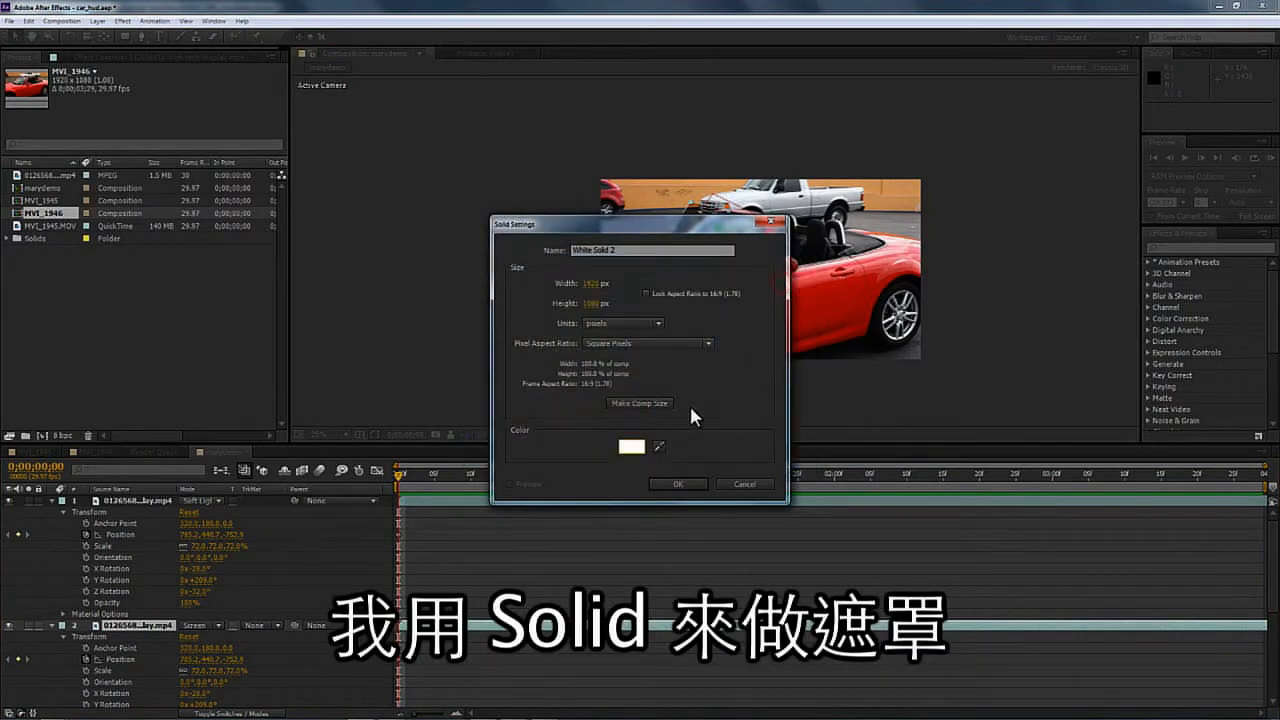
left_click(694, 486)
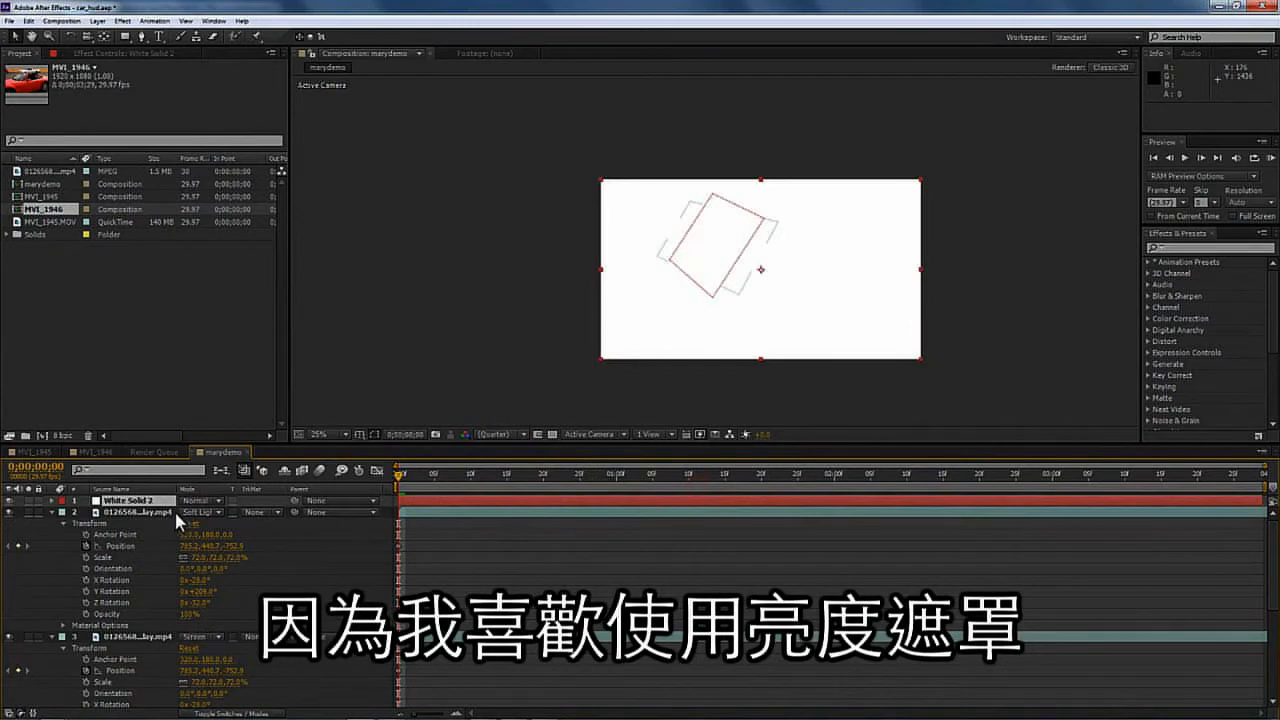
key("ctrl+d")
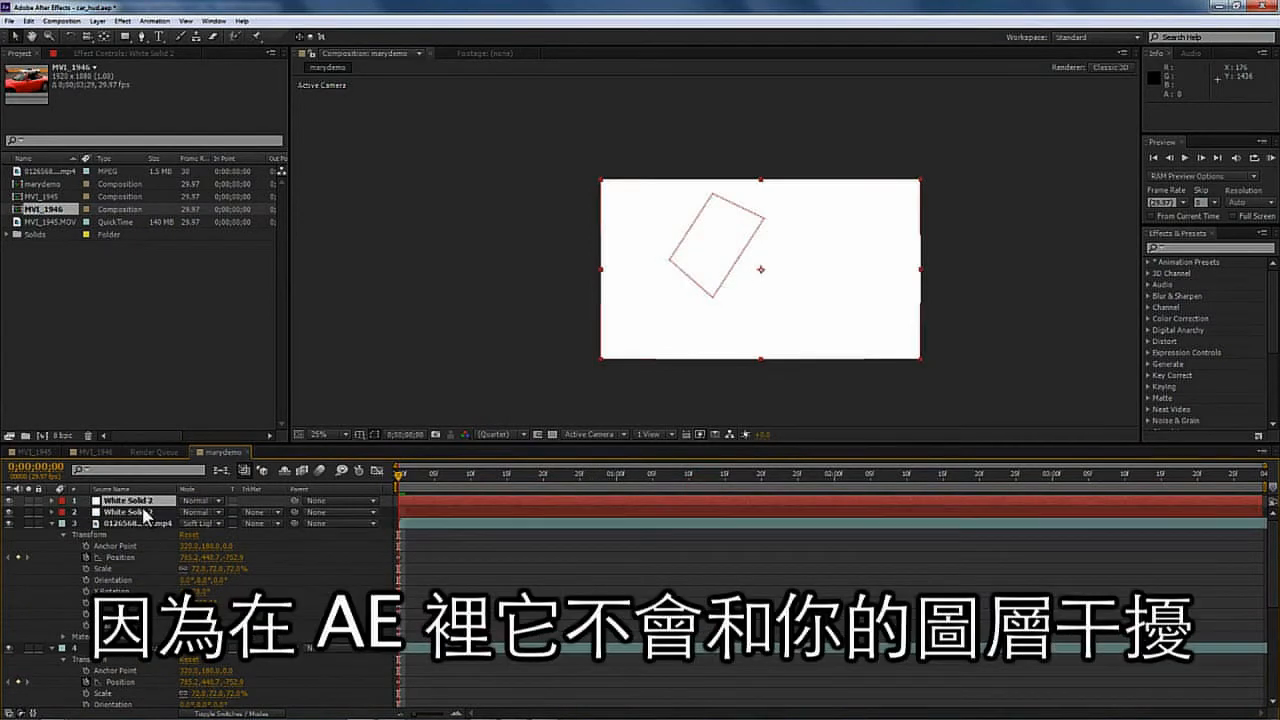
- Undo the layer duplication and paste the copied mocha windshield shape data onto the white solid
key("ctrl+z")
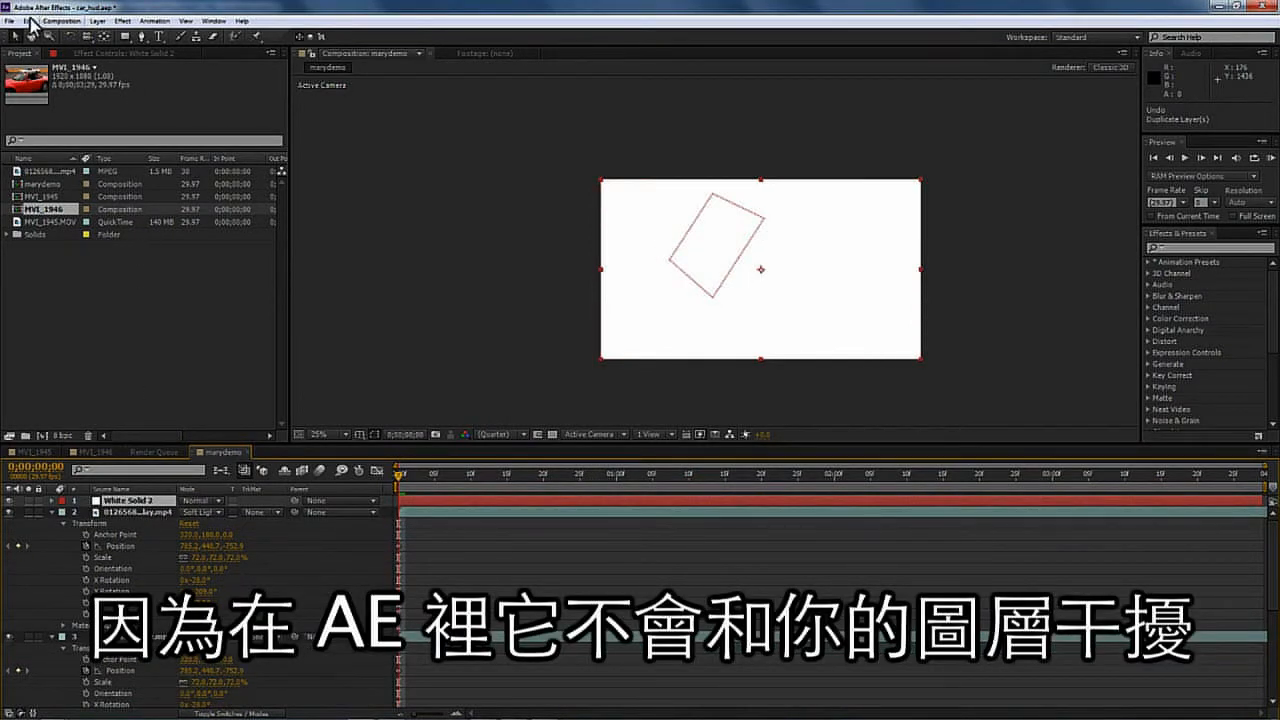
left_click(30, 20)
left_click(76, 378)
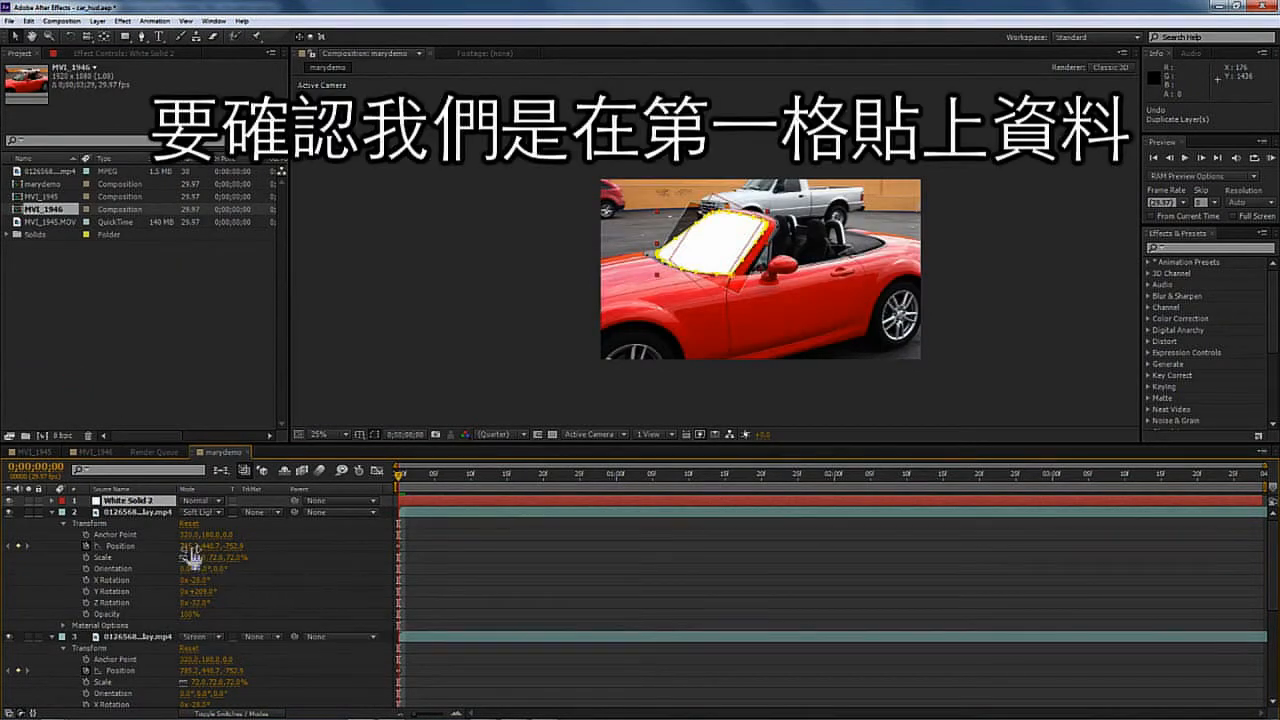
- Duplicate the masked solid, place the copy above the lower HUD layer and set that layer's track matte to Luma Matte
key("ctrl+d")
left_click_drag(137, 503, 147, 655)
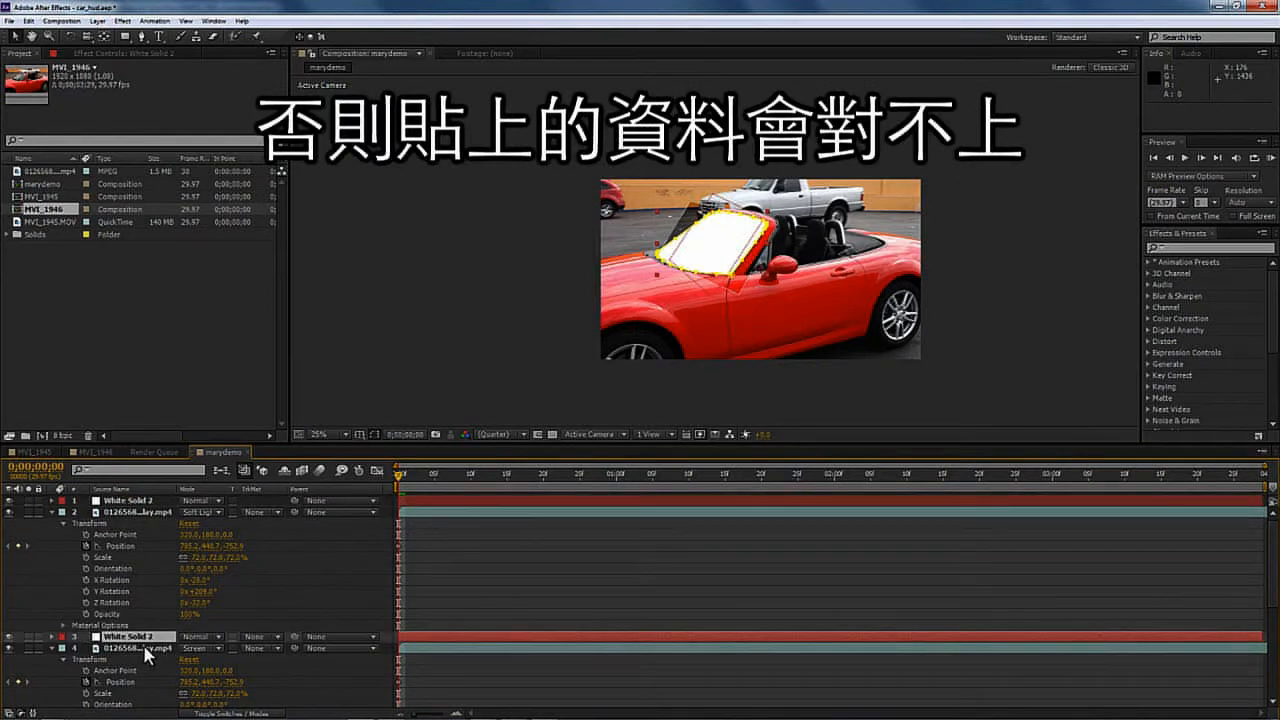
left_click(254, 647)
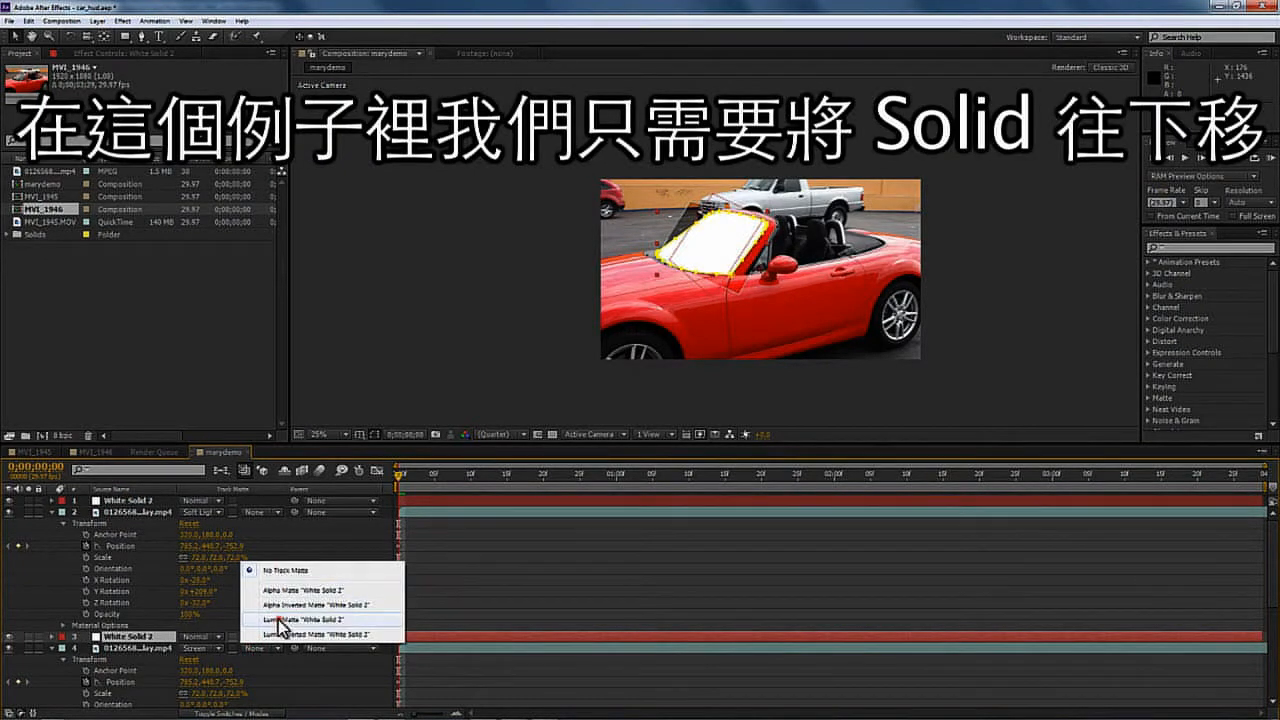
left_click(290, 620)
- Set the upper HUD layer's track matte to Luma Matte "White Solid 2" and deselect the layers
left_click(258, 512)
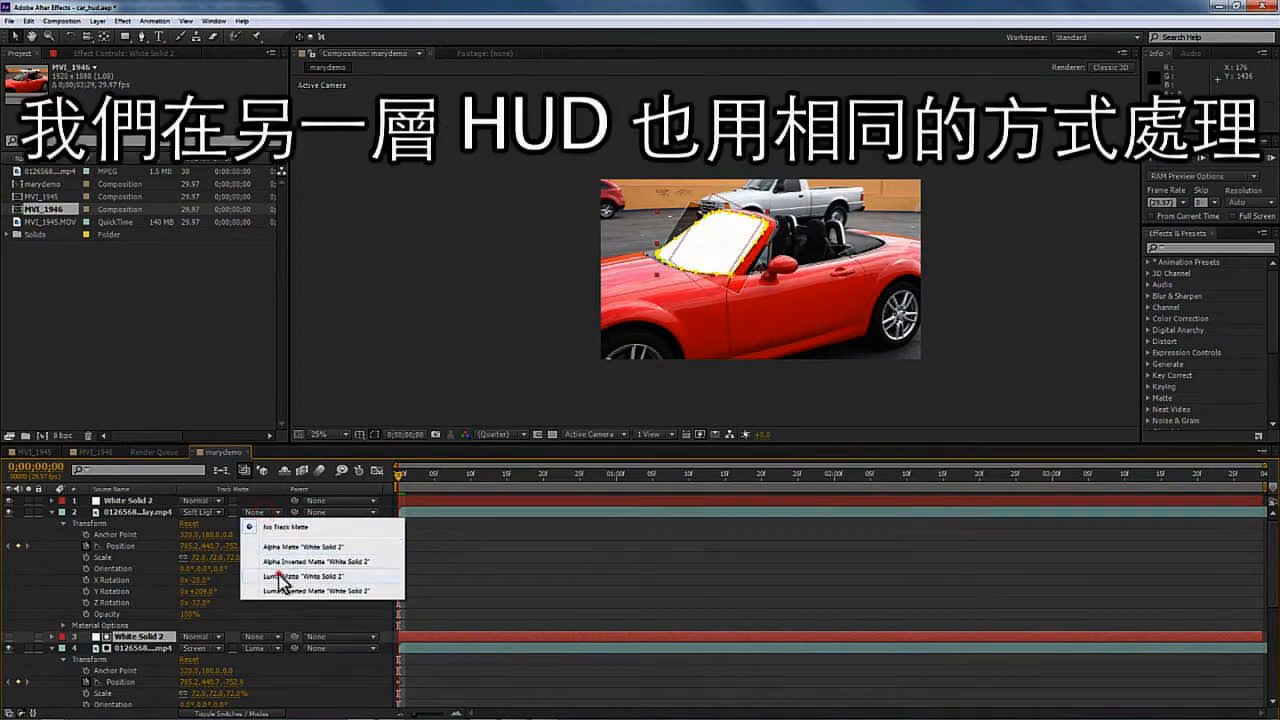
left_click(280, 577)
left_click(411, 337)
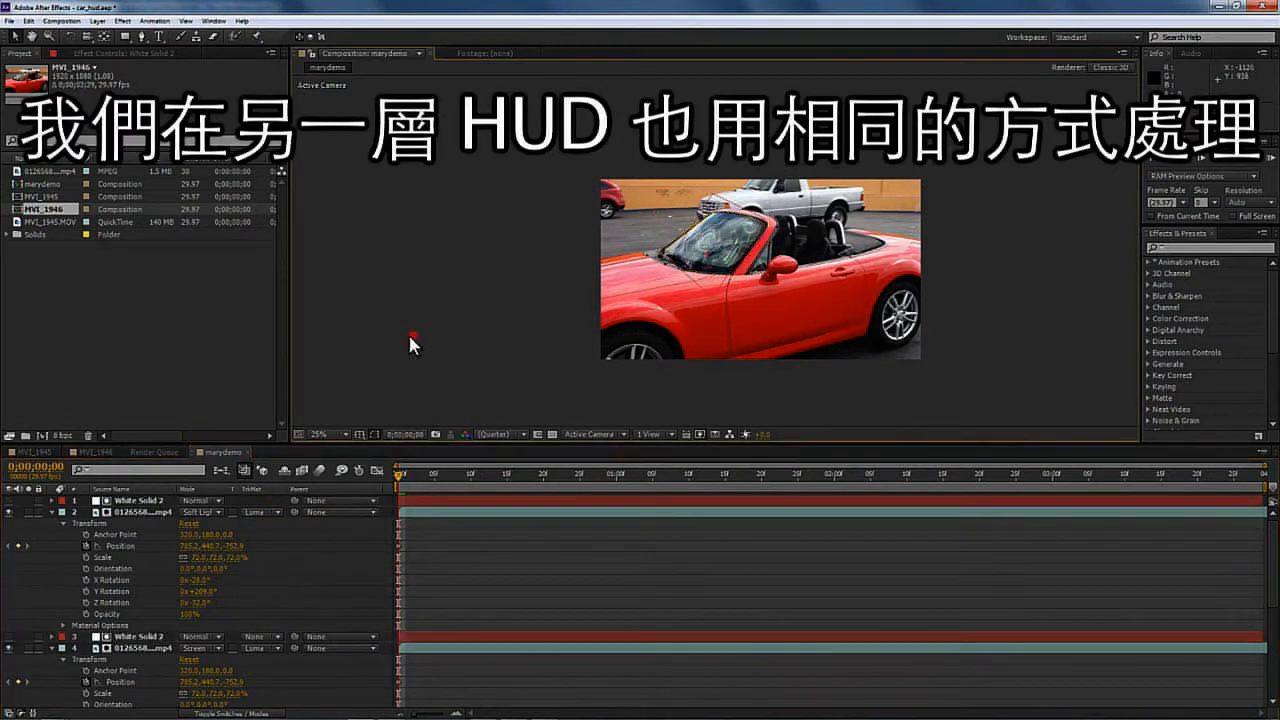
- Preview the composition to check the windshield-masked HUD, and collapse the layer properties in the timeline
key("space")
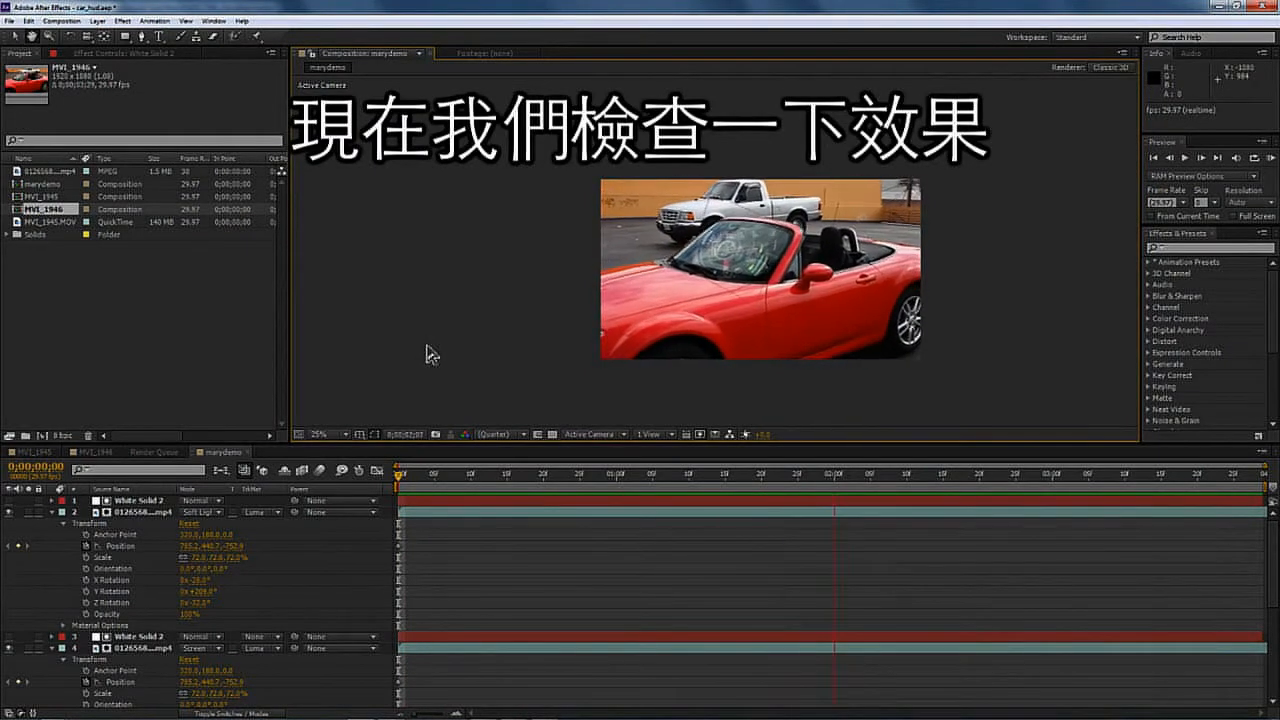
left_click(52, 512)
left_click(51, 534)
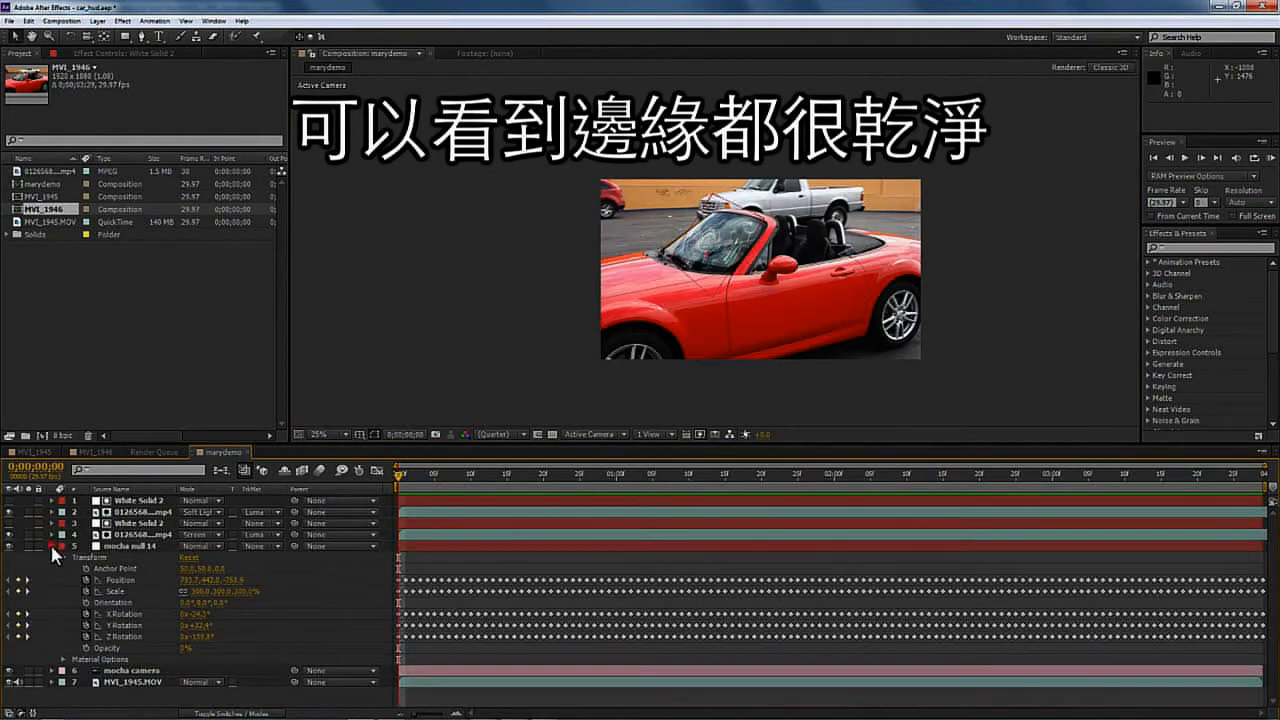
left_click(51, 545)
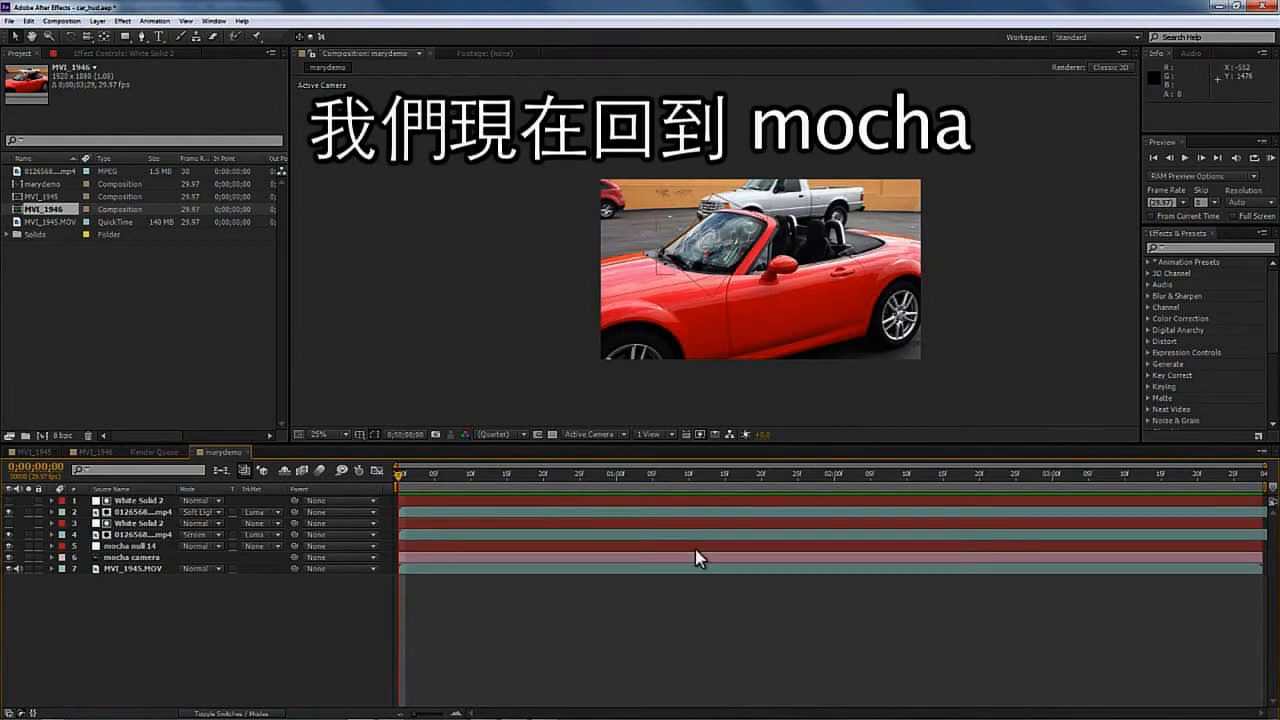
- Switch to mocha and draw a new closed X-Spline around the car's cockpit behind the windshield
mouse_move(548, 715)
left_click(391, 710)
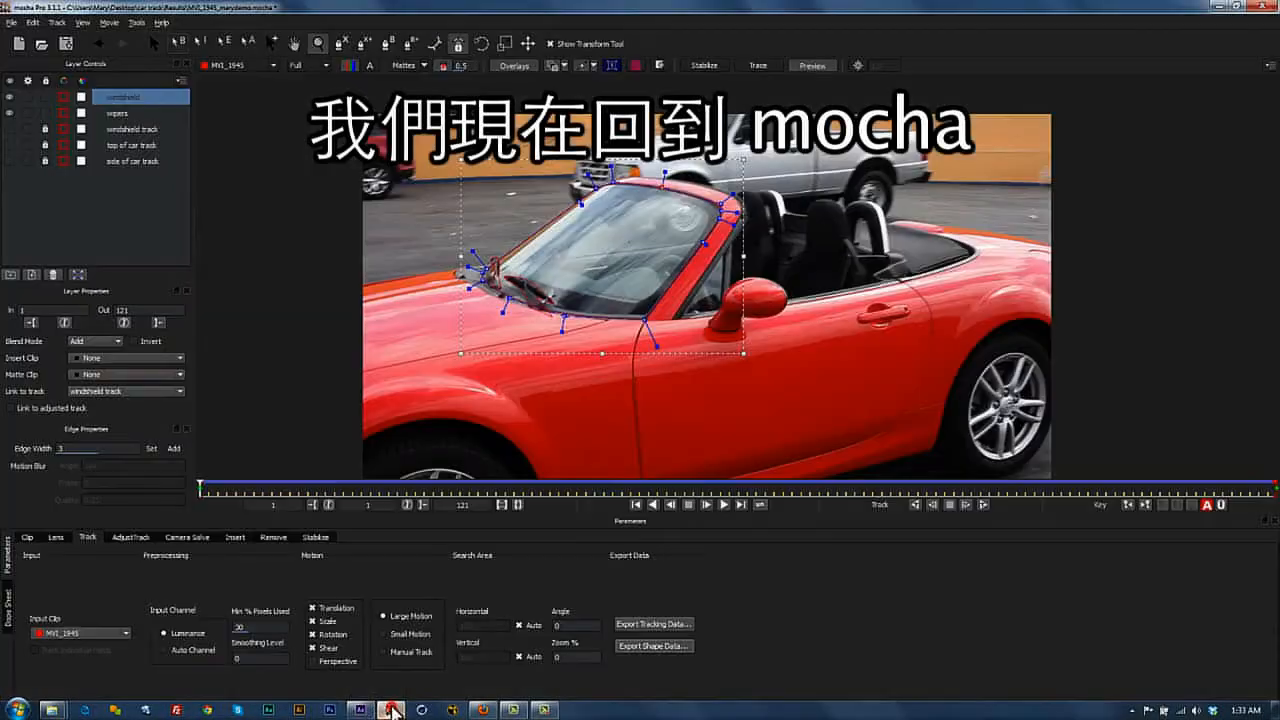
key("ctrl+l")
left_click(740, 198)
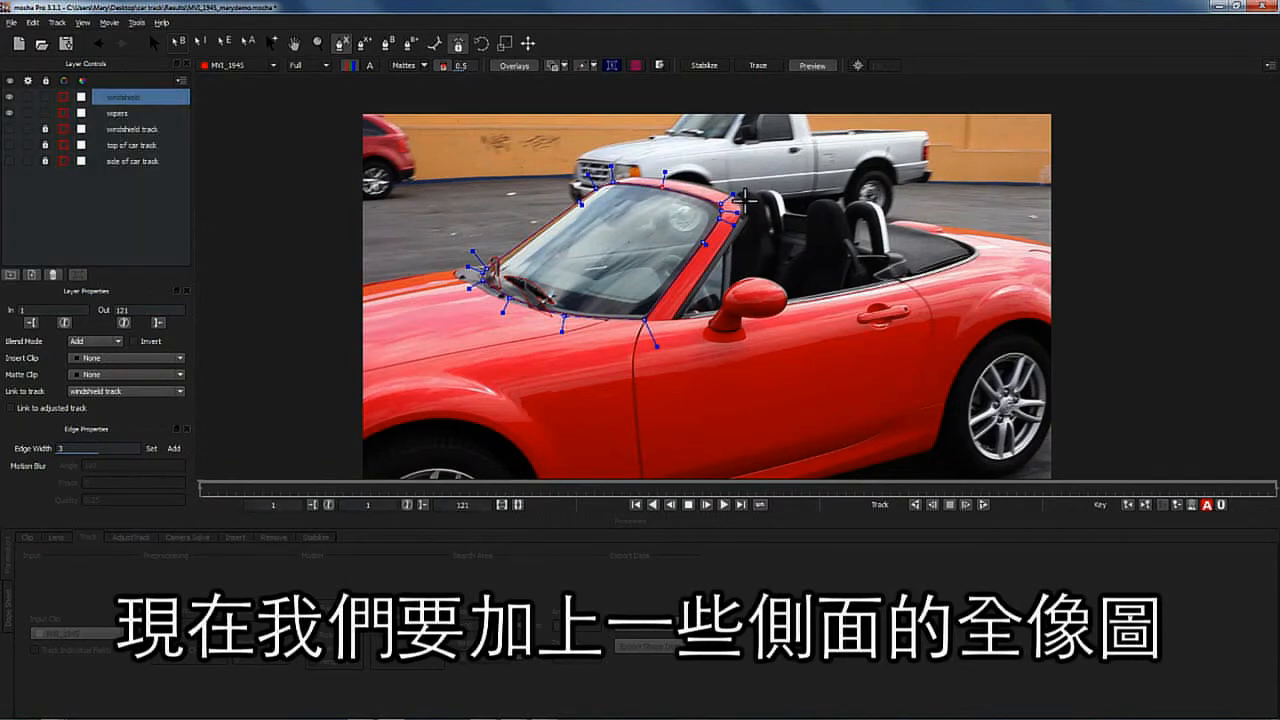
left_click(746, 204)
left_click(799, 200)
left_click(851, 201)
left_click(893, 208)
left_click(940, 234)
left_click(971, 257)
left_click(887, 283)
left_click(869, 236)
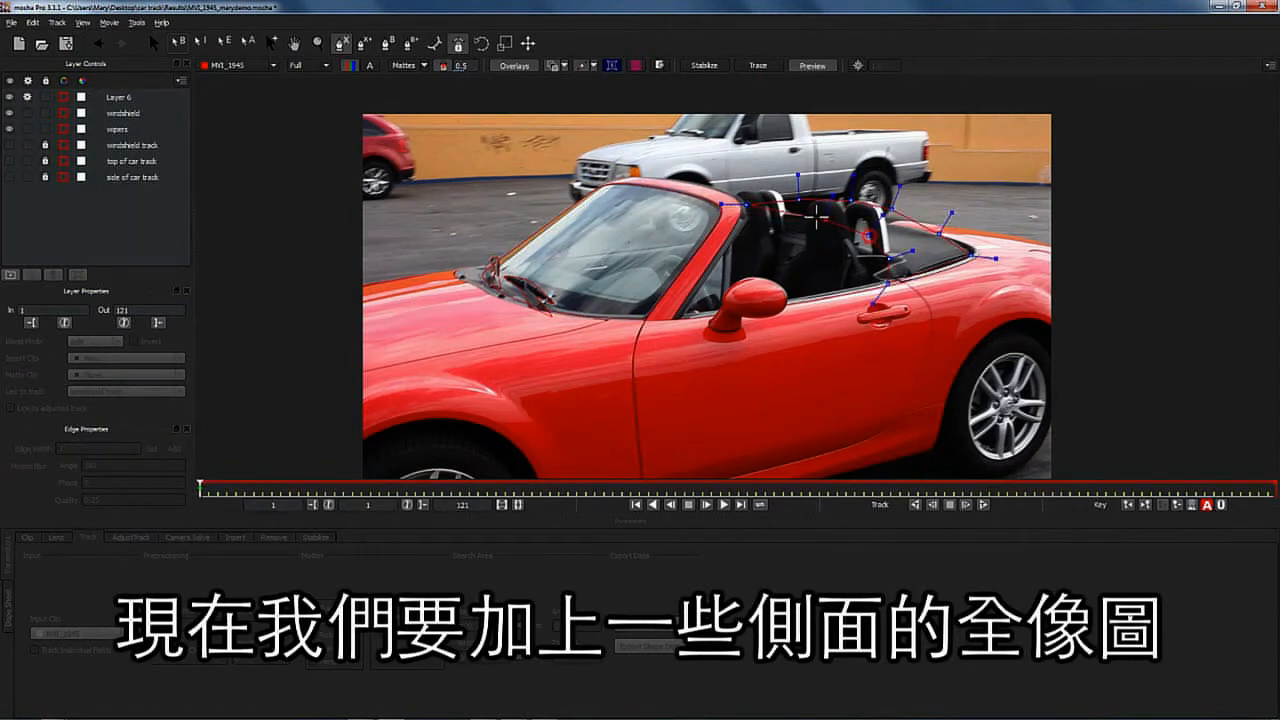
left_click(680, 318)
right_click(680, 318)
- Reshape the new spline by moving its points to fit the cockpit and door edge
left_click_drag(896, 186, 895, 201)
left_click_drag(980, 258, 1001, 259)
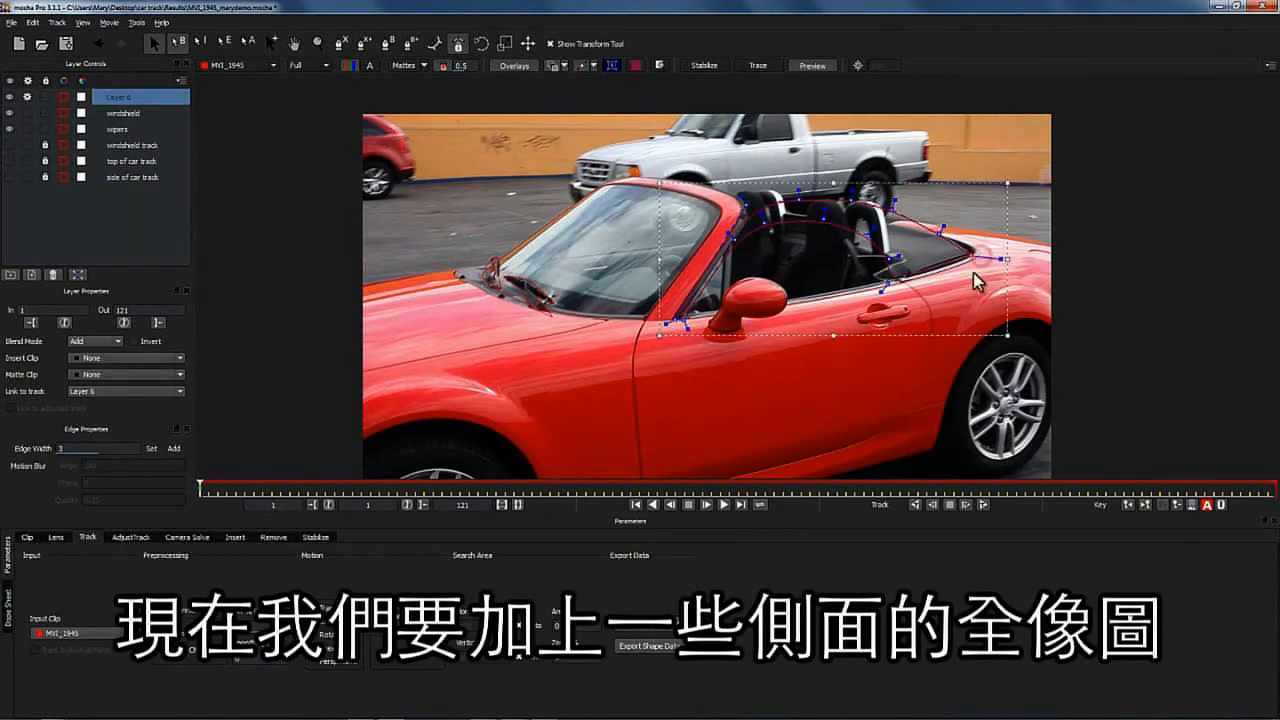
left_click_drag(687, 329, 697, 347)
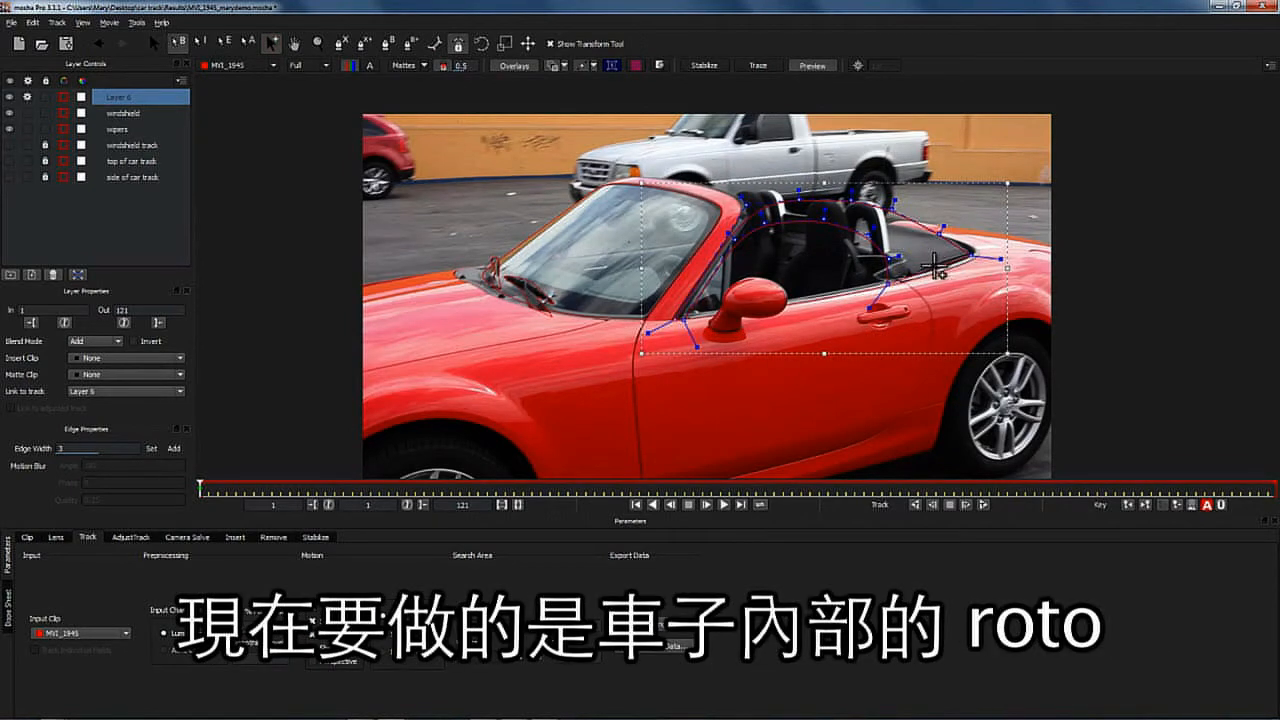
left_click_drag(940, 235, 844, 196)
mouse_move(742, 196)
left_mouse_down()
mouse_move(724, 186)
mouse_move(756, 212)
left_mouse_up()
left_click(748, 205)
left_click(752, 208)
- Rename the layer "side of car hologram" and link it to the side of car track
double_click(115, 97)
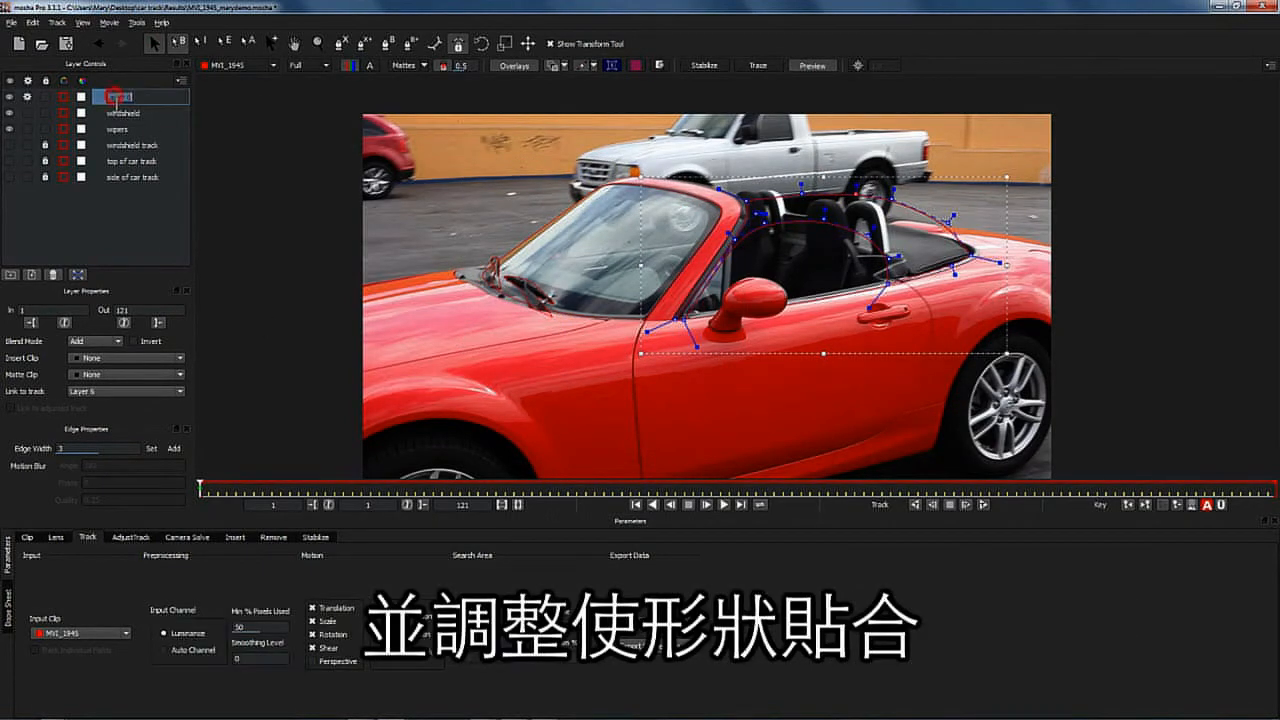
left_click(125, 391)
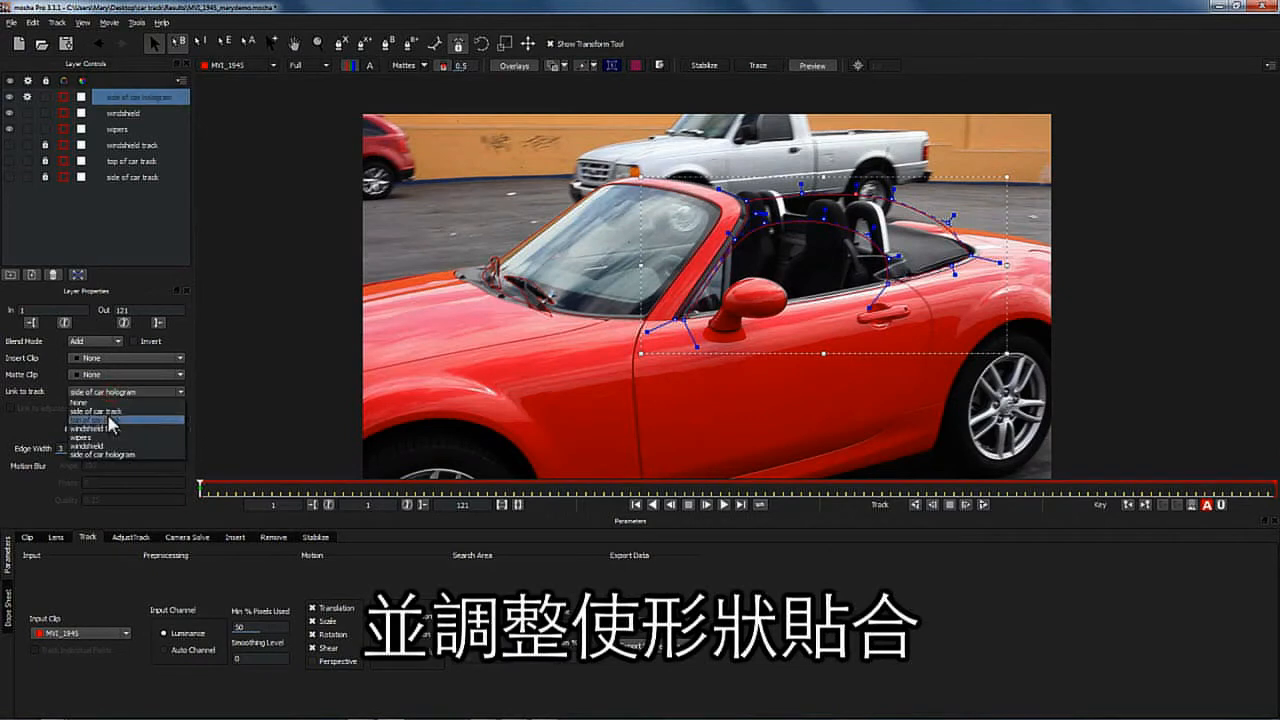
left_click(100, 450)
- Adjust a hologram spline point on the last frame and return to the first frame
left_click_drag(1074, 263, 1053, 263)
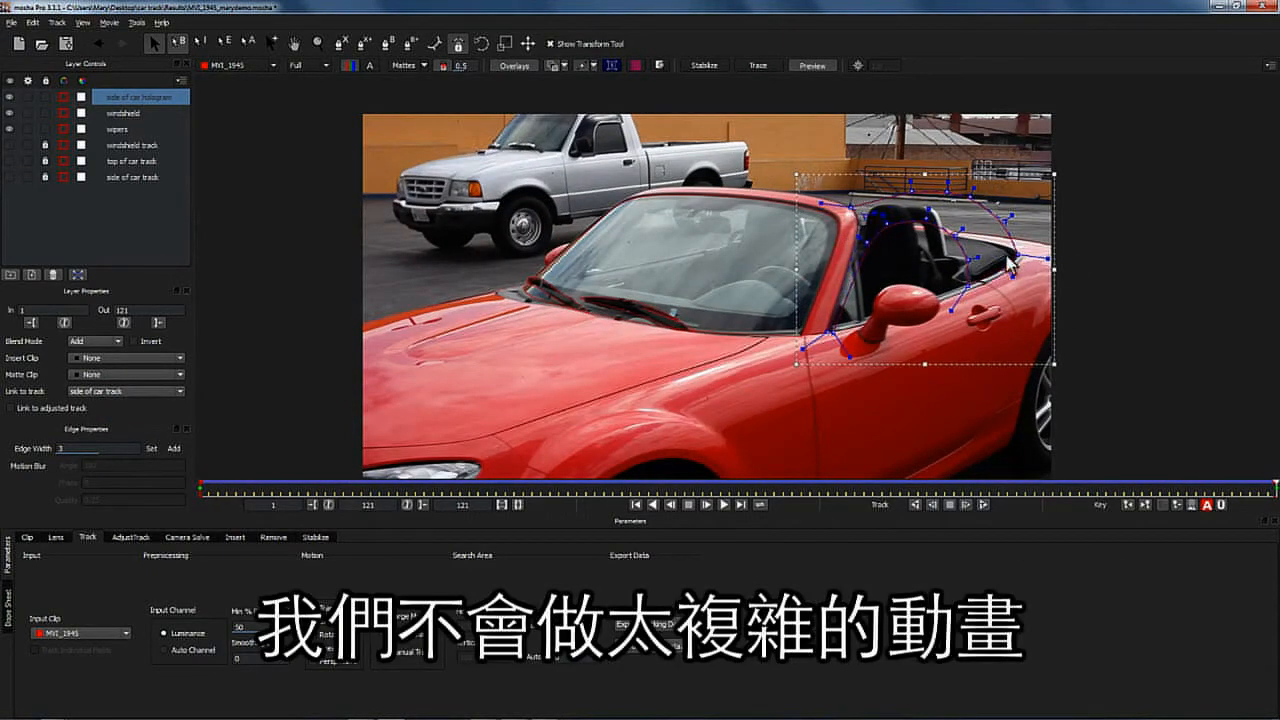
left_click_drag(1275, 487, 200, 487)
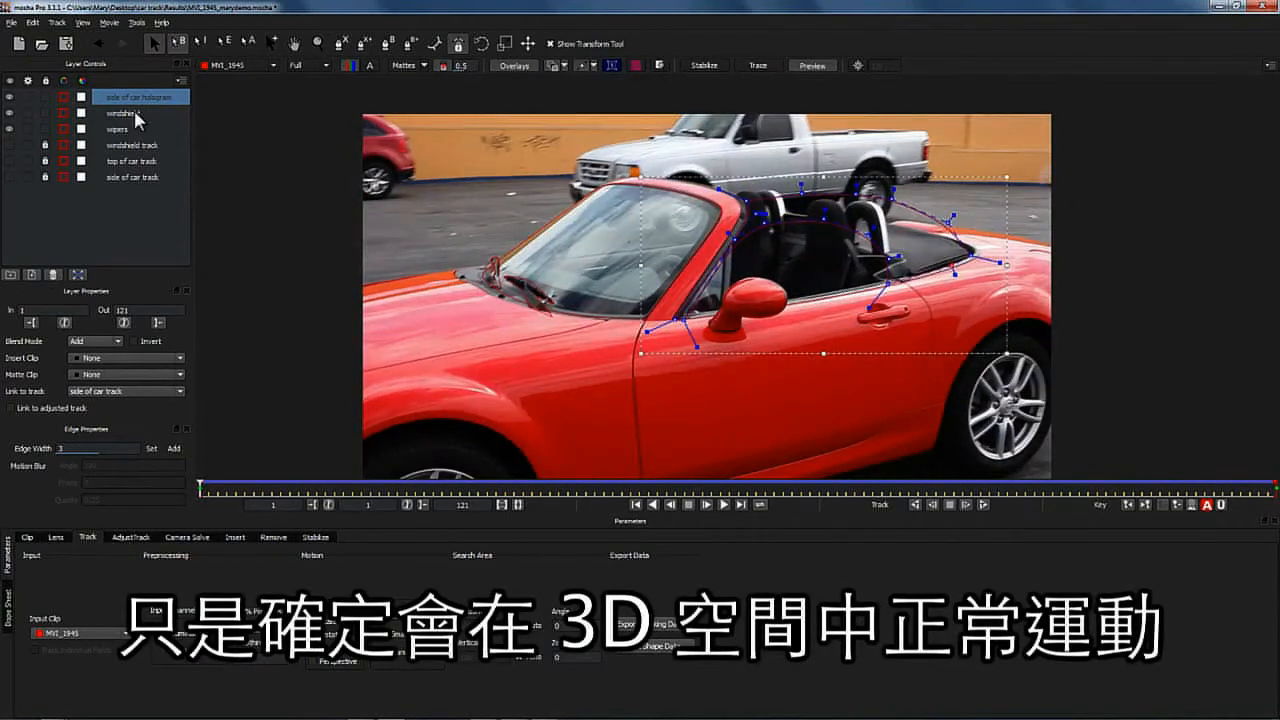
- Duplicate the hologram layer, hide the windshield and wipers layers, and select the copy
left_click(32, 275)
left_click(10, 113)
left_click(10, 129)
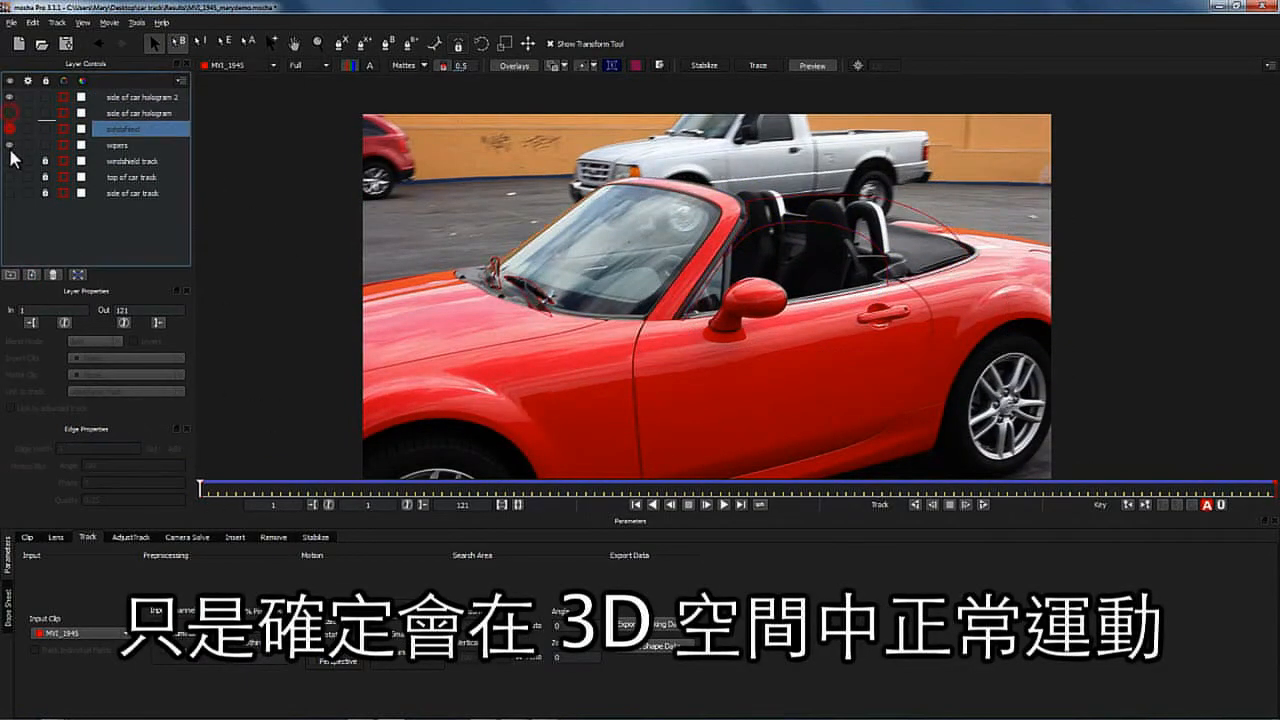
left_click(10, 145)
left_click(144, 98)
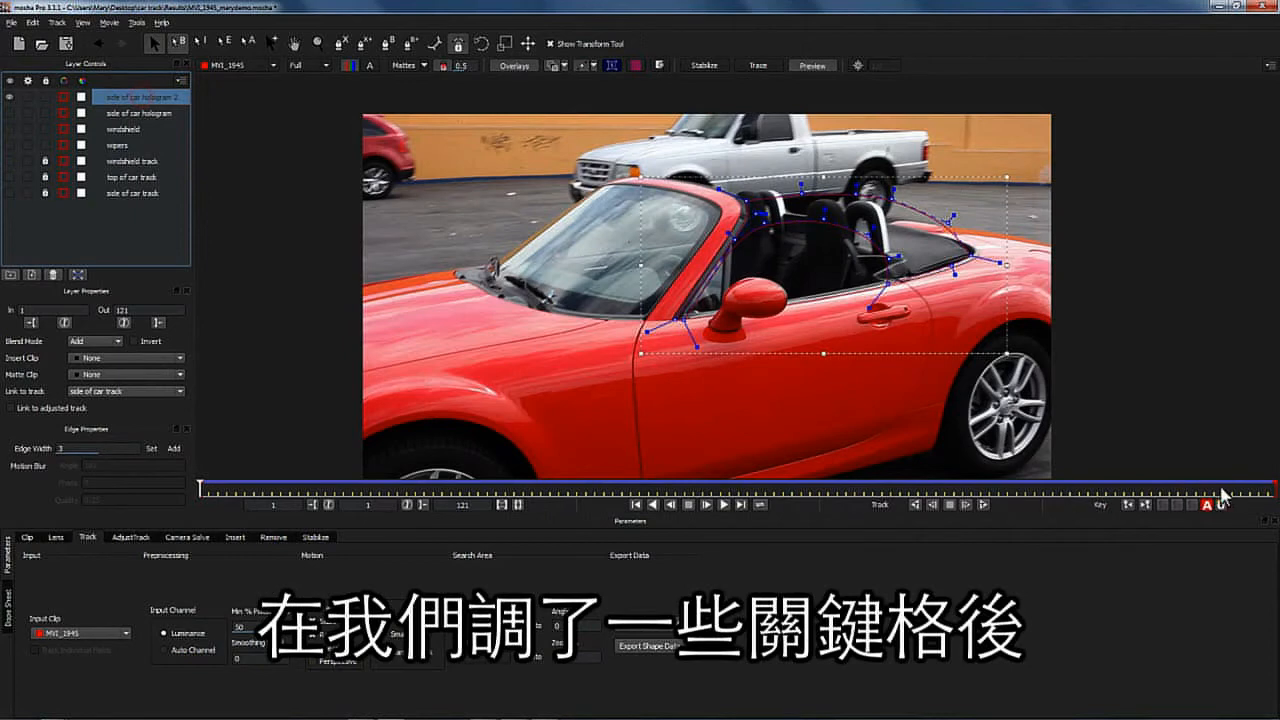
- Turn on Auto key, move the duplicate shape onto the car's far side along the windshield frame and adjust its points
left_click(1191, 504)
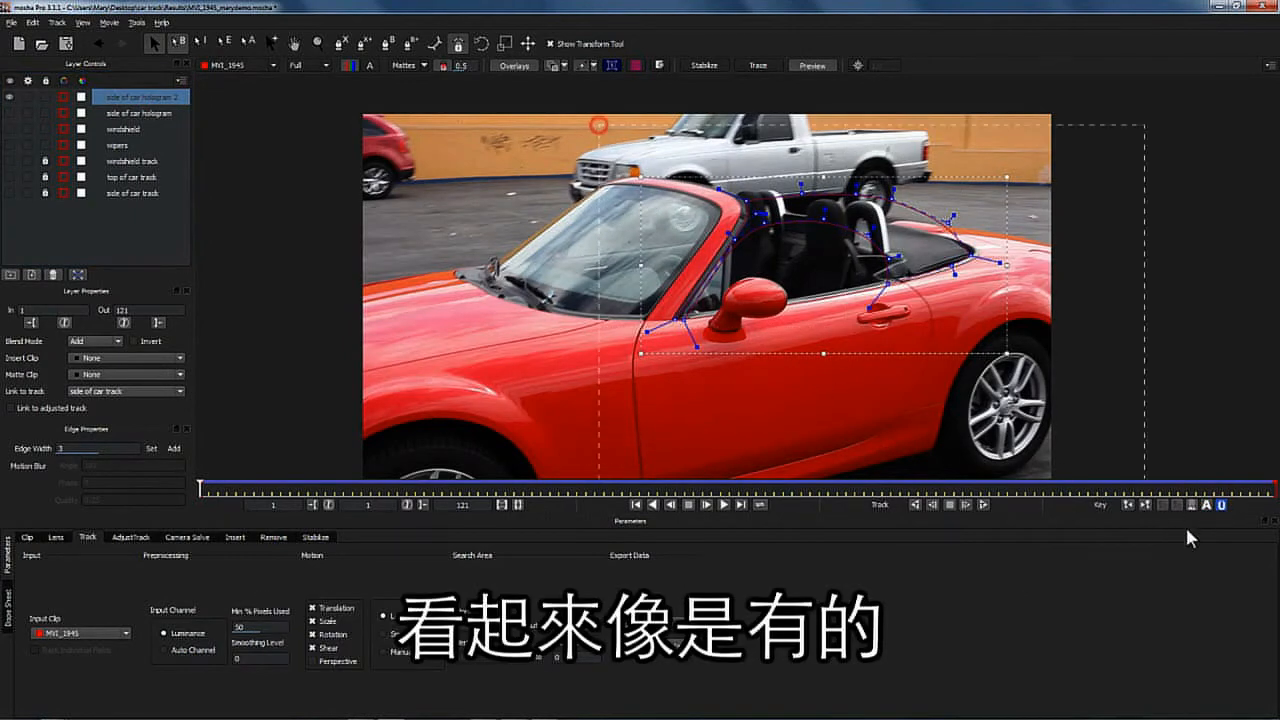
left_click_drag(975, 283, 787, 227)
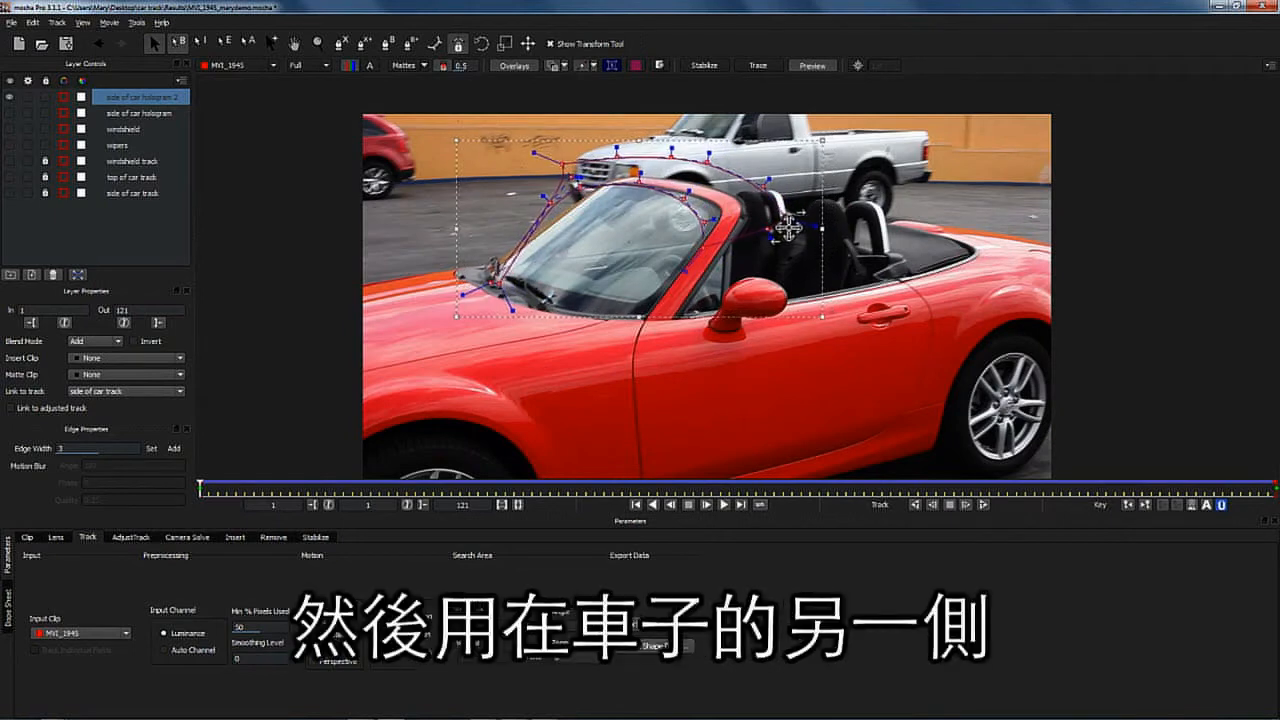
left_click_drag(621, 139, 678, 148)
left_click_drag(842, 149, 820, 157)
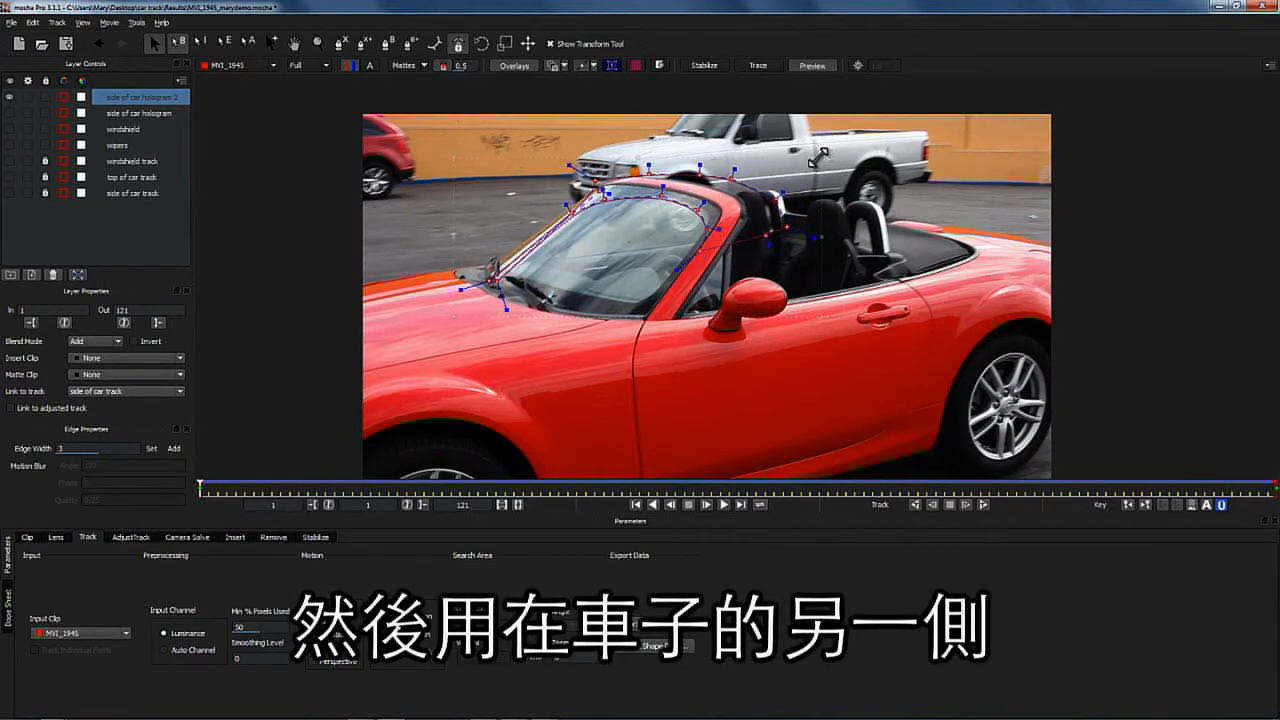
left_click_drag(591, 182, 593, 181)
left_click_drag(494, 281, 488, 268)
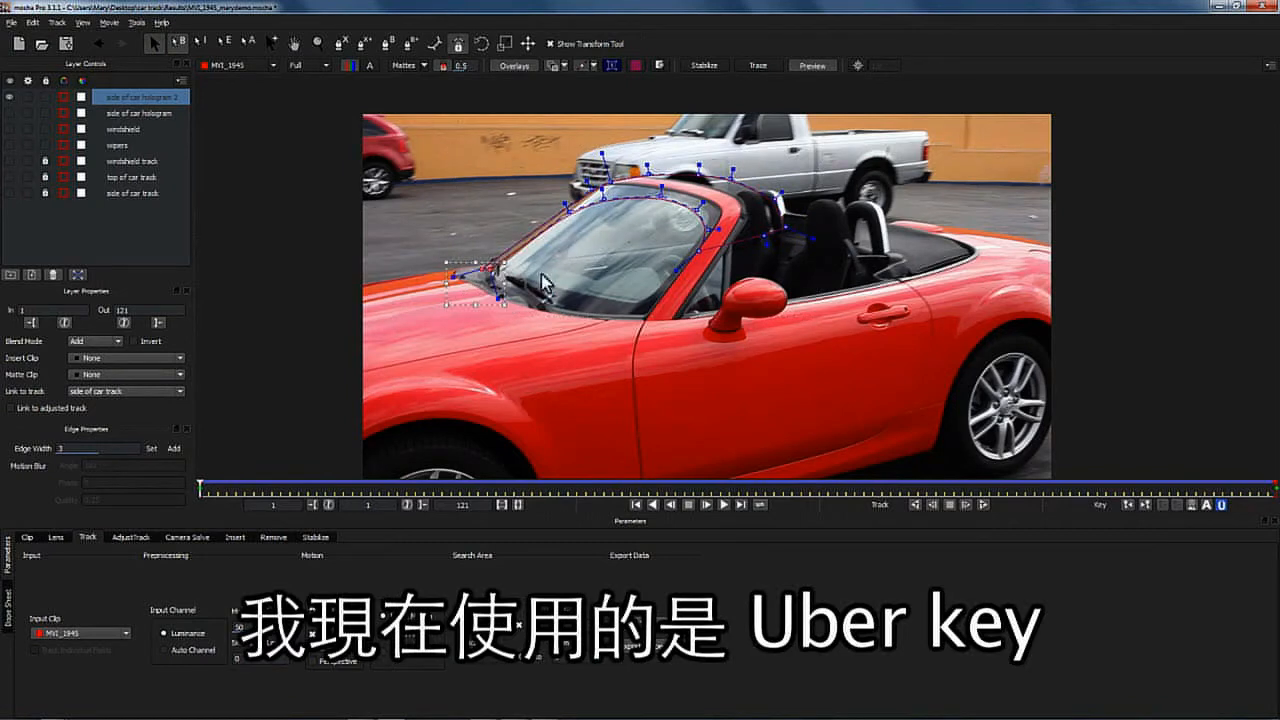
- On the last frame, select all points of the duplicate shape and reposition them to fit the far side
left_click(741, 505)
key("ctrl+a")
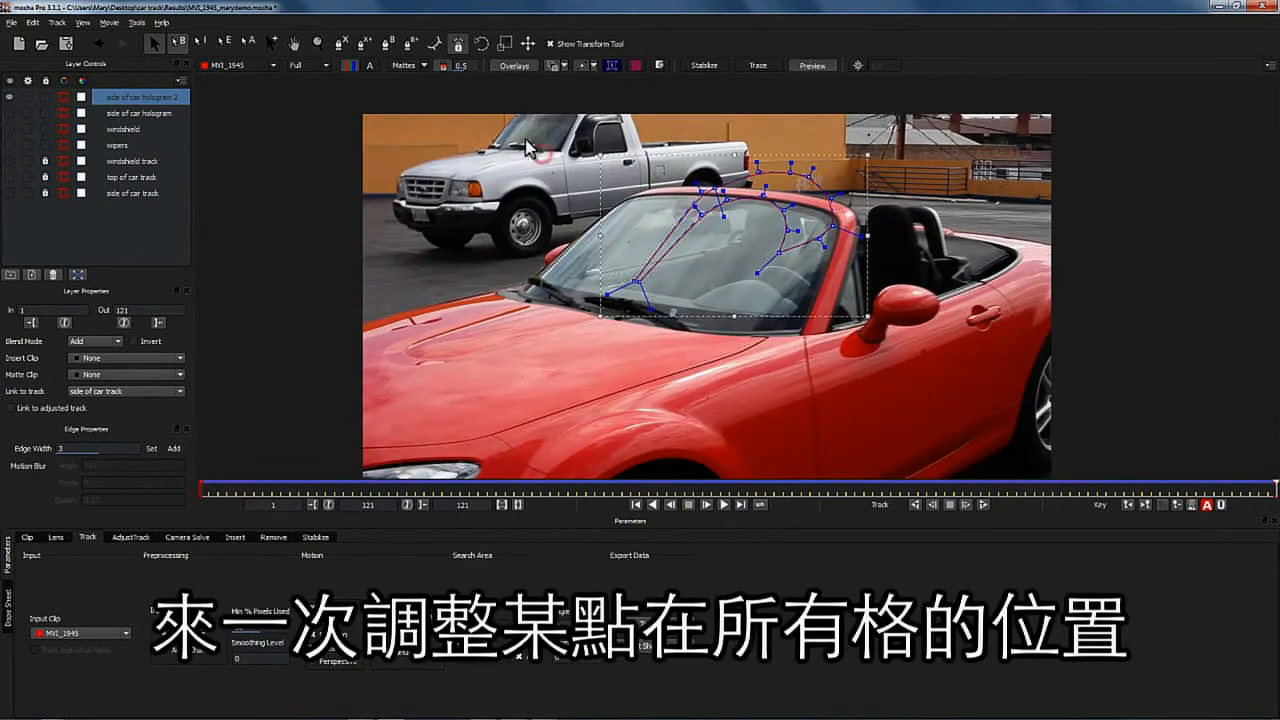
left_click_drag(700, 209, 625, 205)
left_click_drag(769, 241, 829, 242)
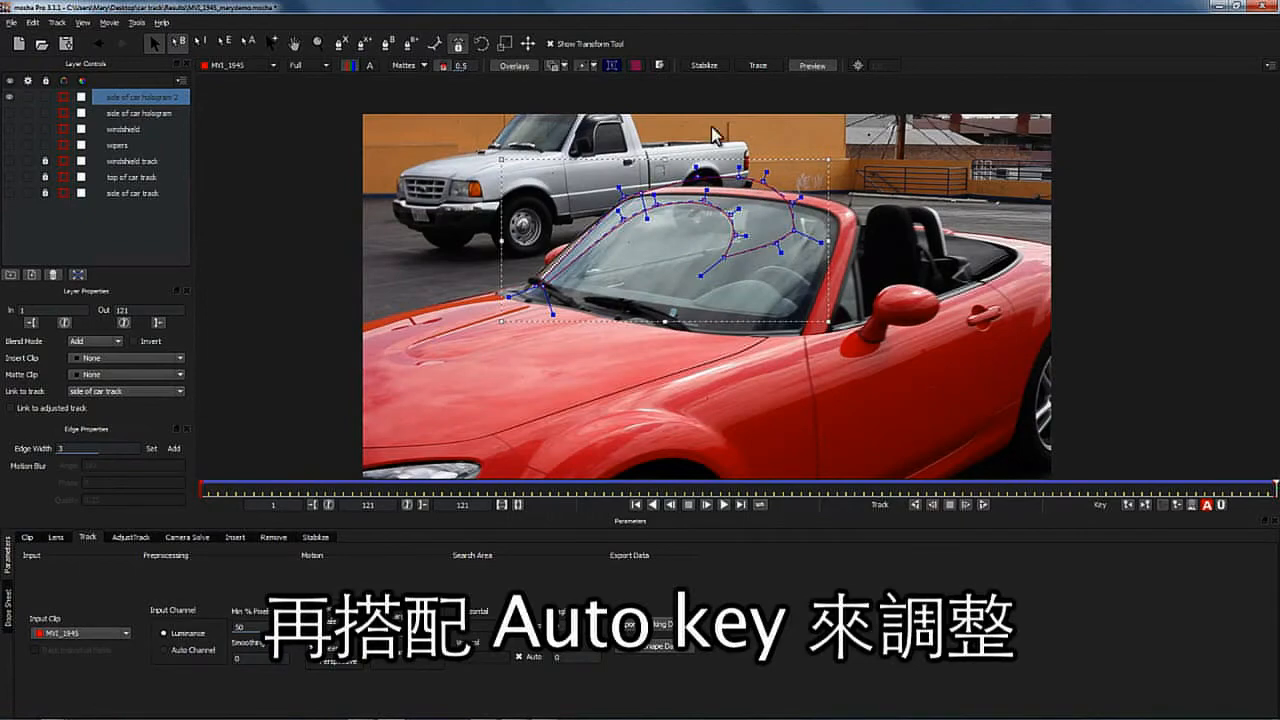
left_click_drag(553, 276, 532, 294)
left_click_drag(543, 284, 521, 278)
- Return to the start of the clip and step through the duplicate shape's keyframes
left_click_drag(1262, 487, 1123, 487)
left_click(1128, 505)
left_click(1175, 508)
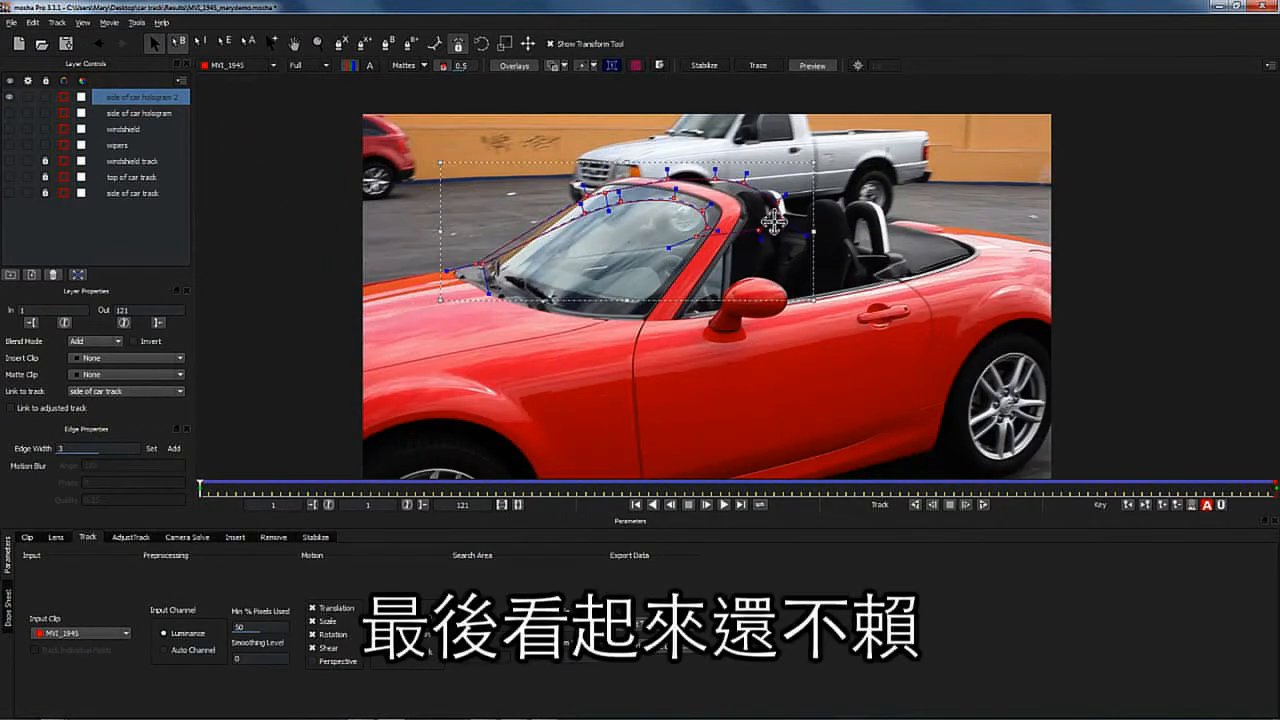
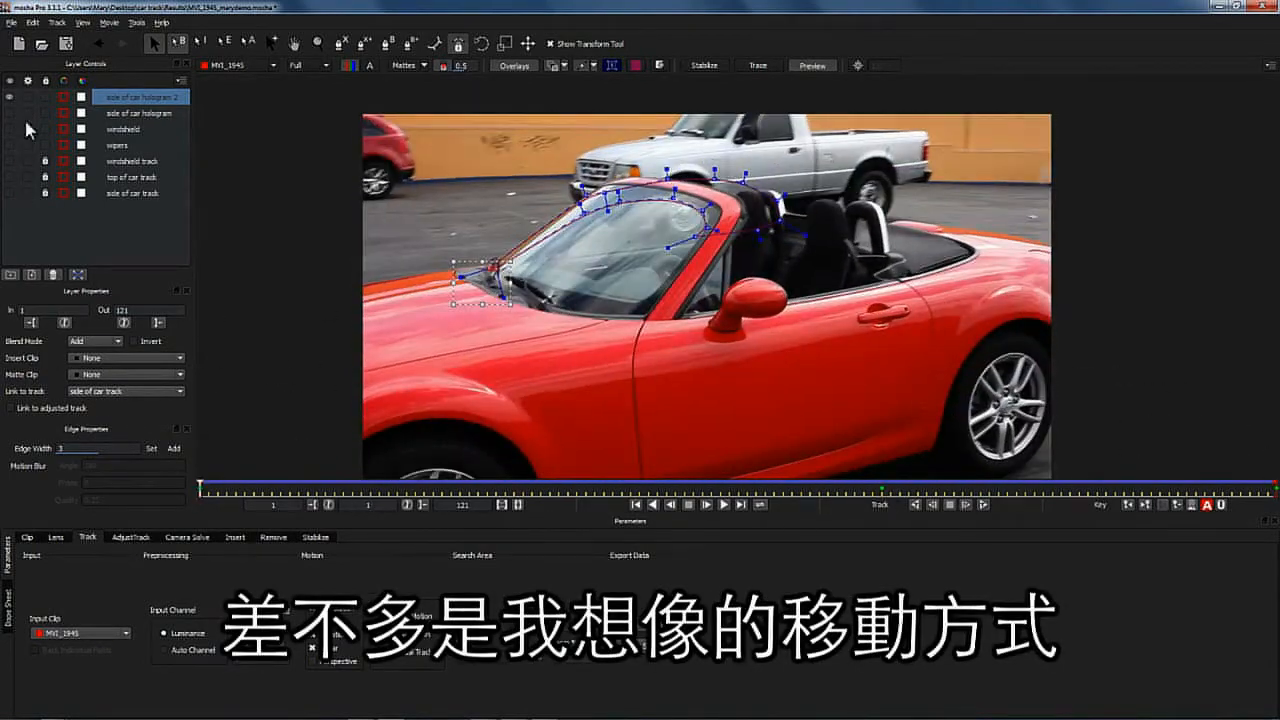
- Show the original side hologram, scrub through the clip to compare both side shapes, then hide both hologram layers
left_click(30, 118)
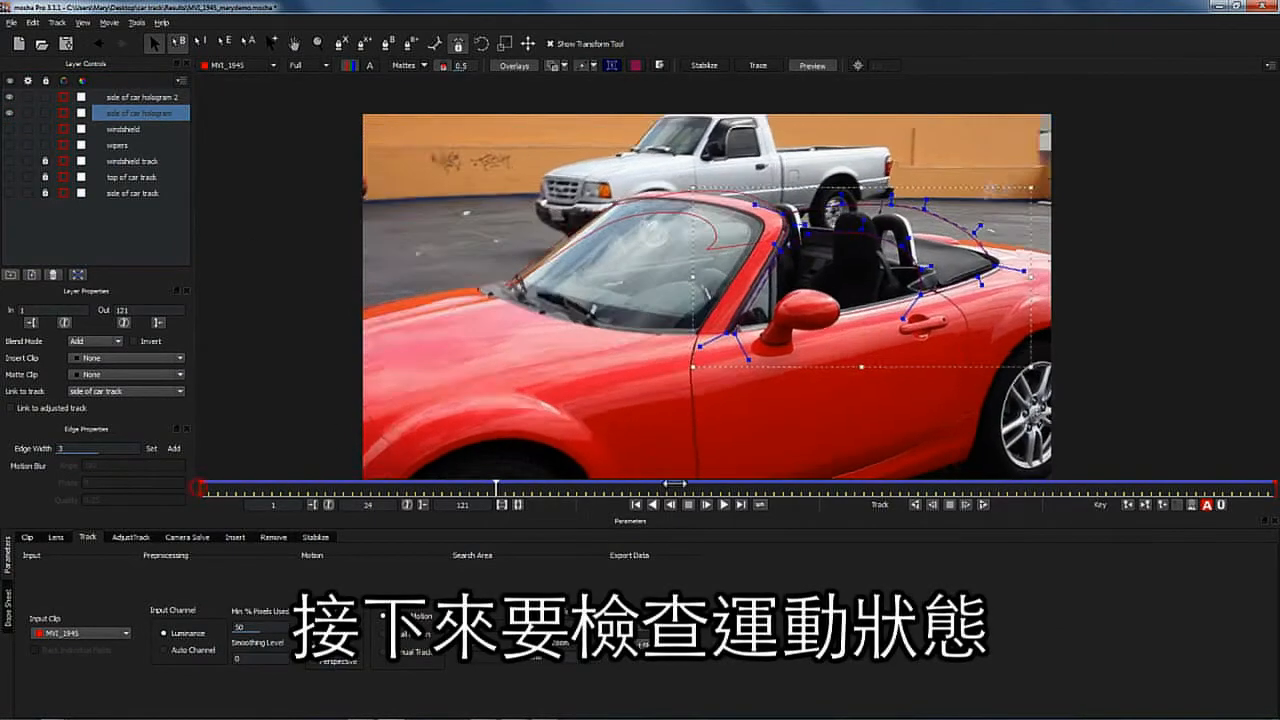
left_click_drag(861, 478, 43, 433)
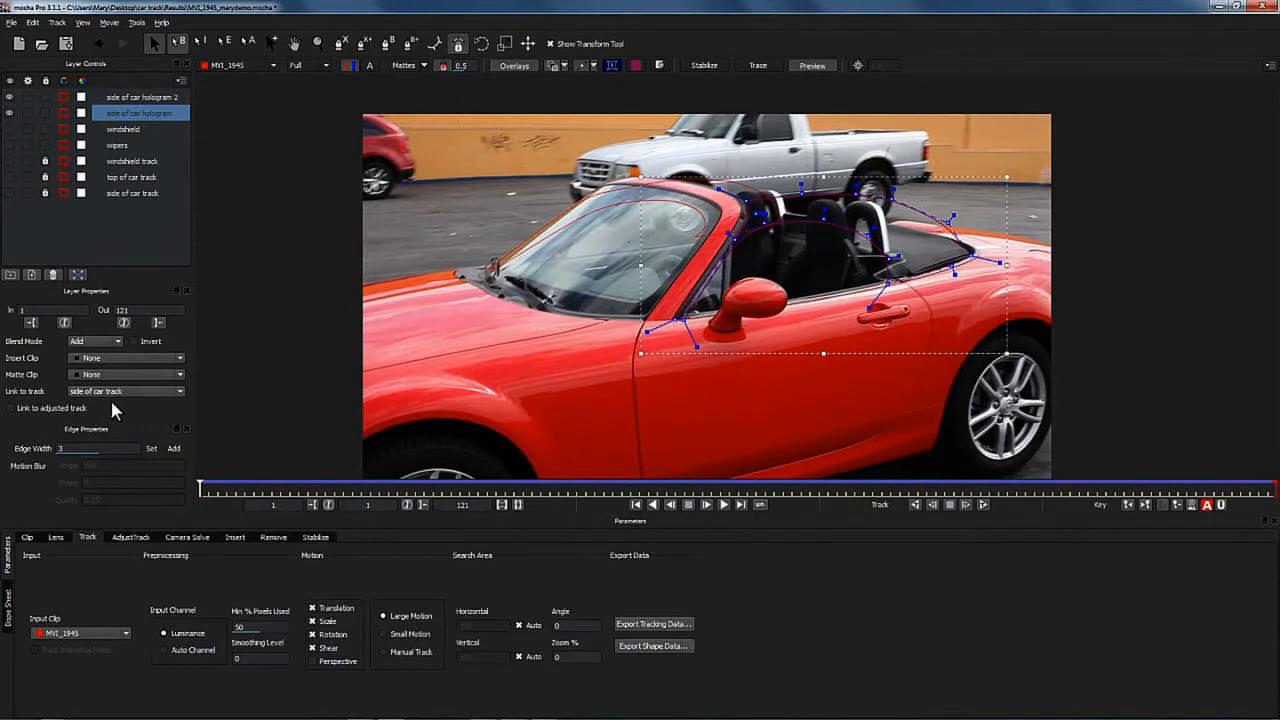
left_click(10, 112)
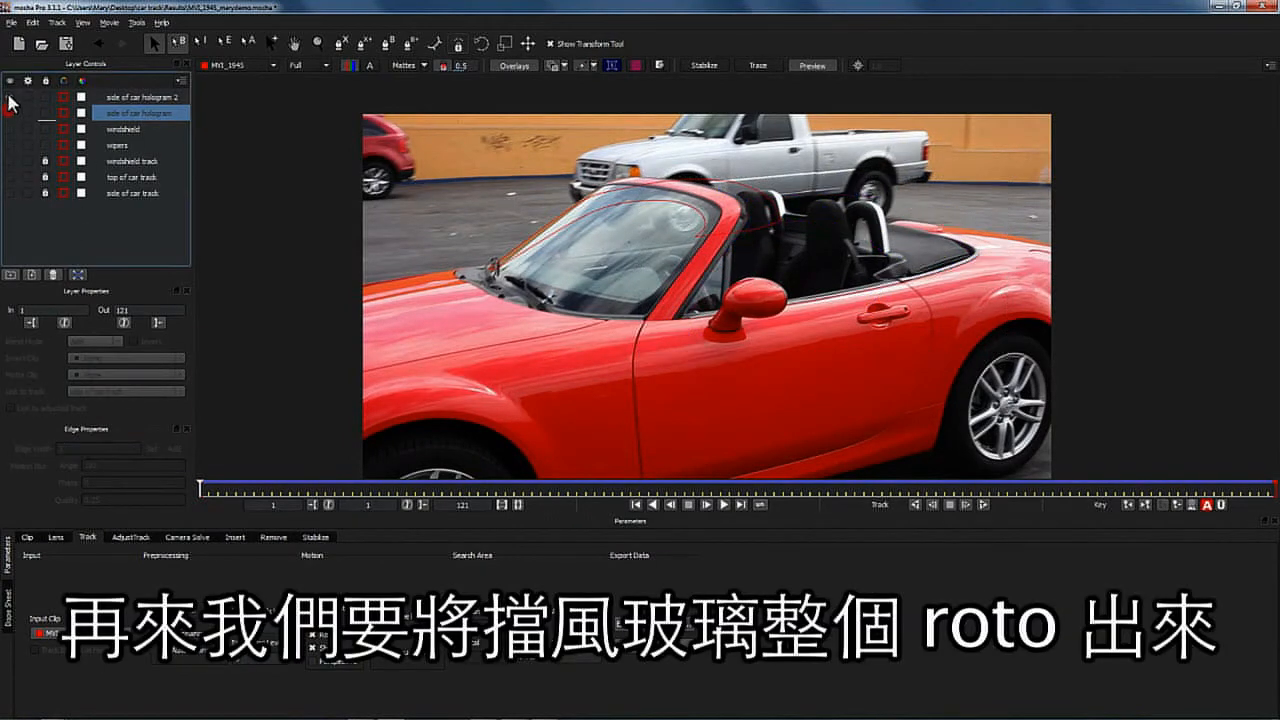
left_click(10, 96)
- Draw a new closed X-spline shape outlining the whole windshield glass
left_click(341, 43)
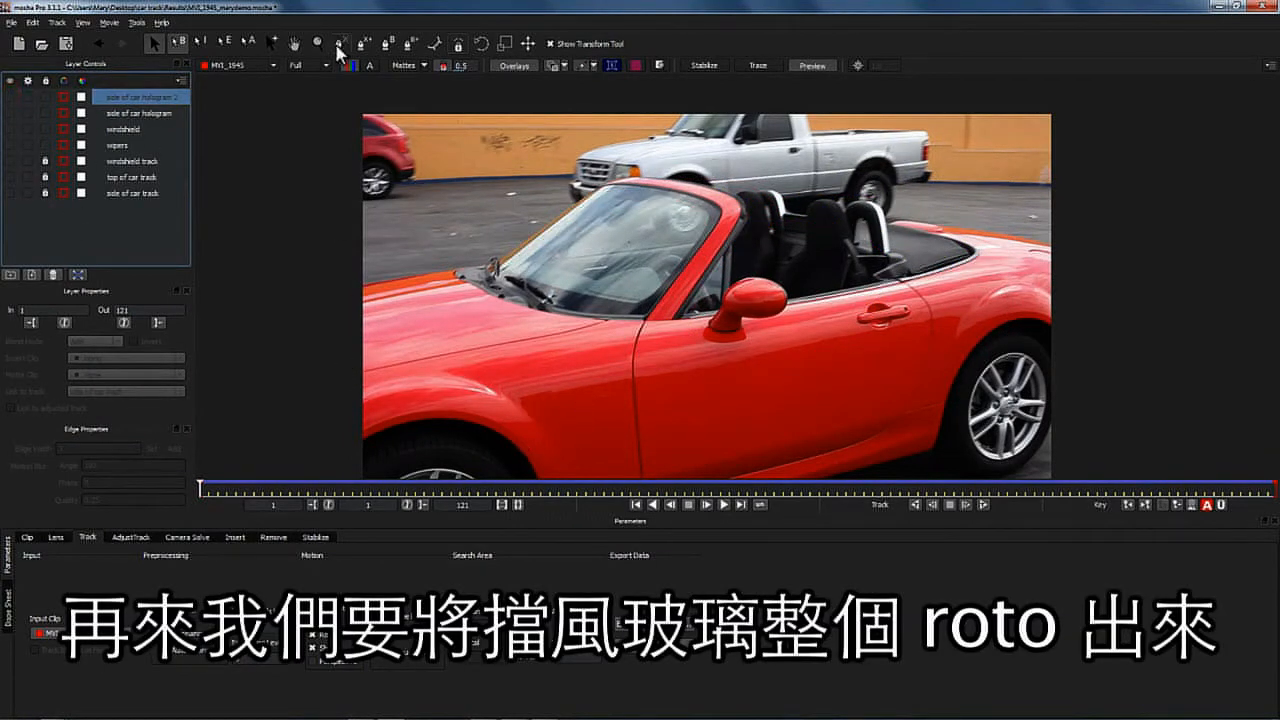
left_click(685, 320)
left_click(730, 243)
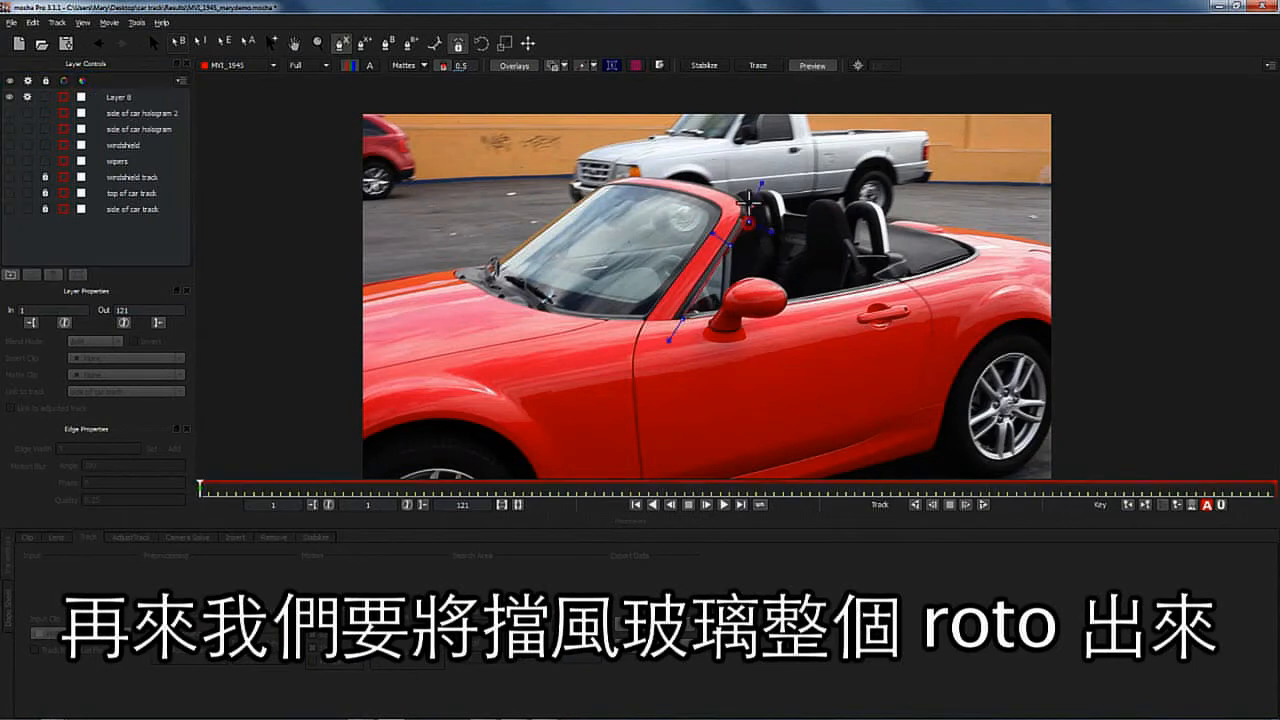
left_click(651, 176)
left_click(465, 304)
left_click(556, 341)
right_click(655, 339)
- Rename the new layer to windshield cutout and link it to the windshield track
double_click(122, 97)
type("windshield cutout")
key("Return")
left_click(27, 97)
left_click(106, 392)
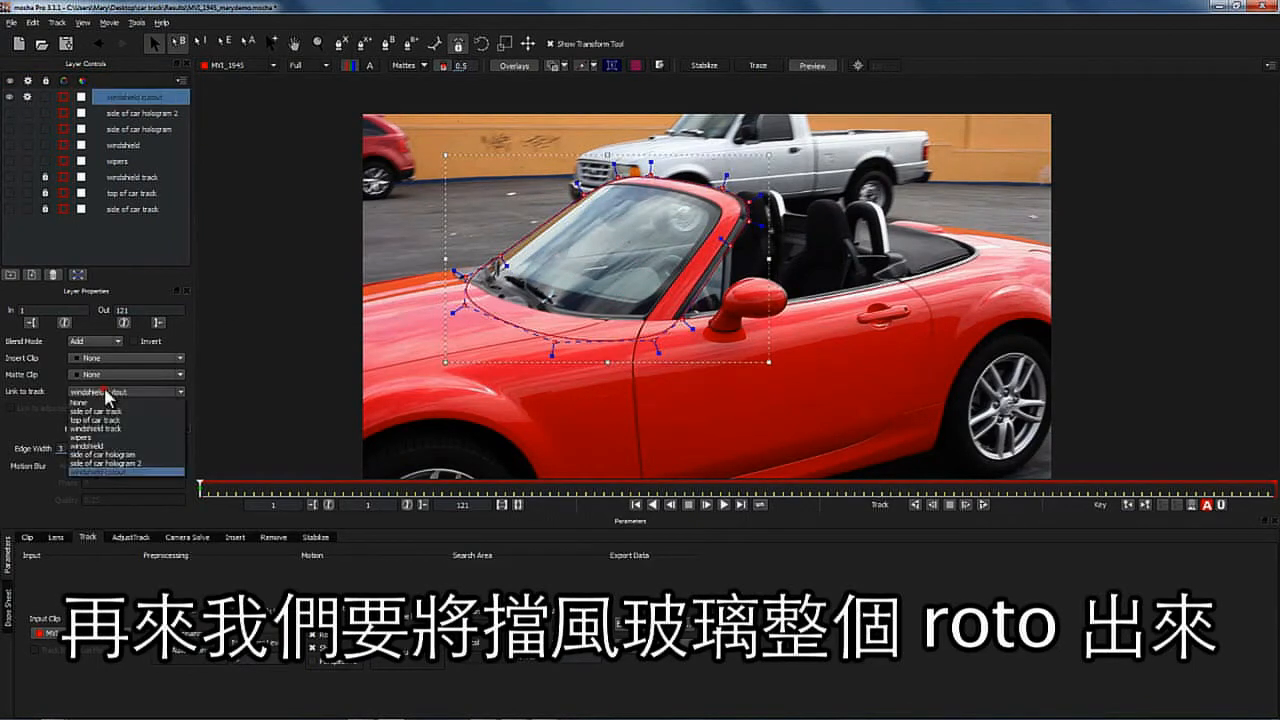
left_click(106, 429)
- On the last frame, adjust the windshield cutout shape's points to fit the glass edges
left_click(741, 505)
left_click_drag(640, 174, 696, 187)
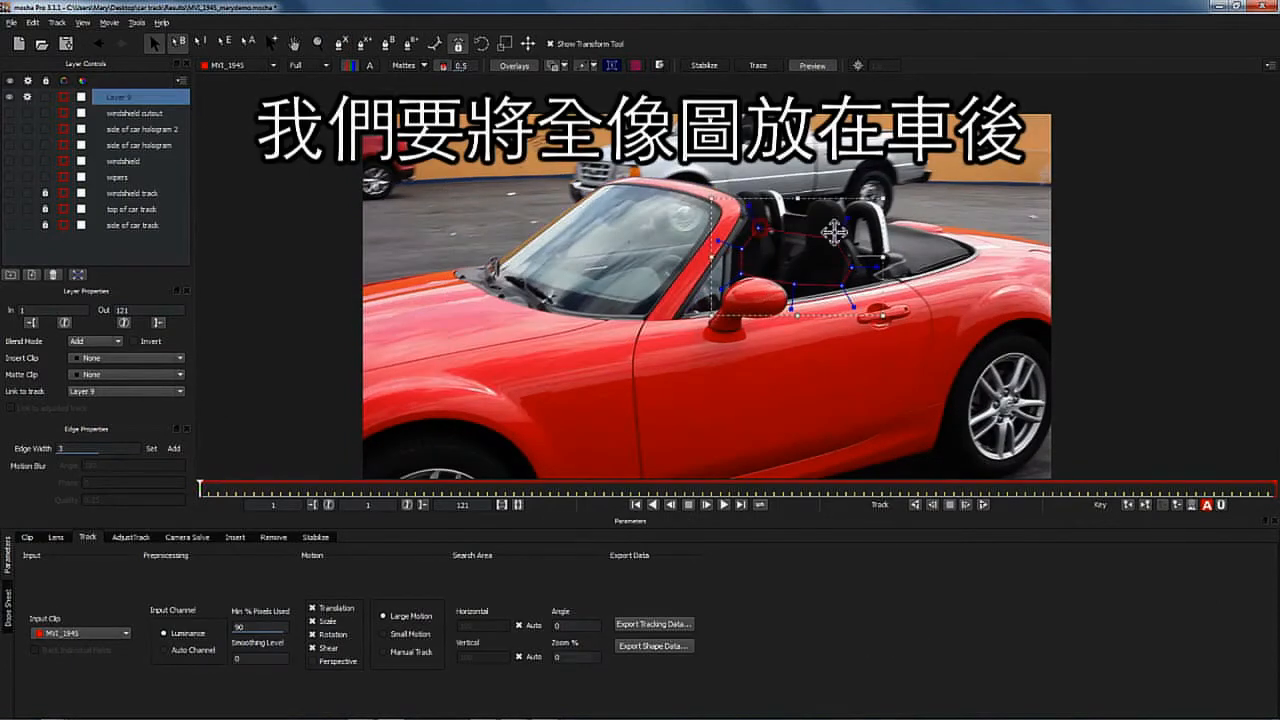
left_click_drag(834, 235, 832, 203)
left_click_drag(758, 228, 782, 232)
left_click_drag(741, 274, 753, 264)
- Track the new seat-area layer forward with Perspective enabled, and link the carseats shape to the carseat track
left_click(313, 661)
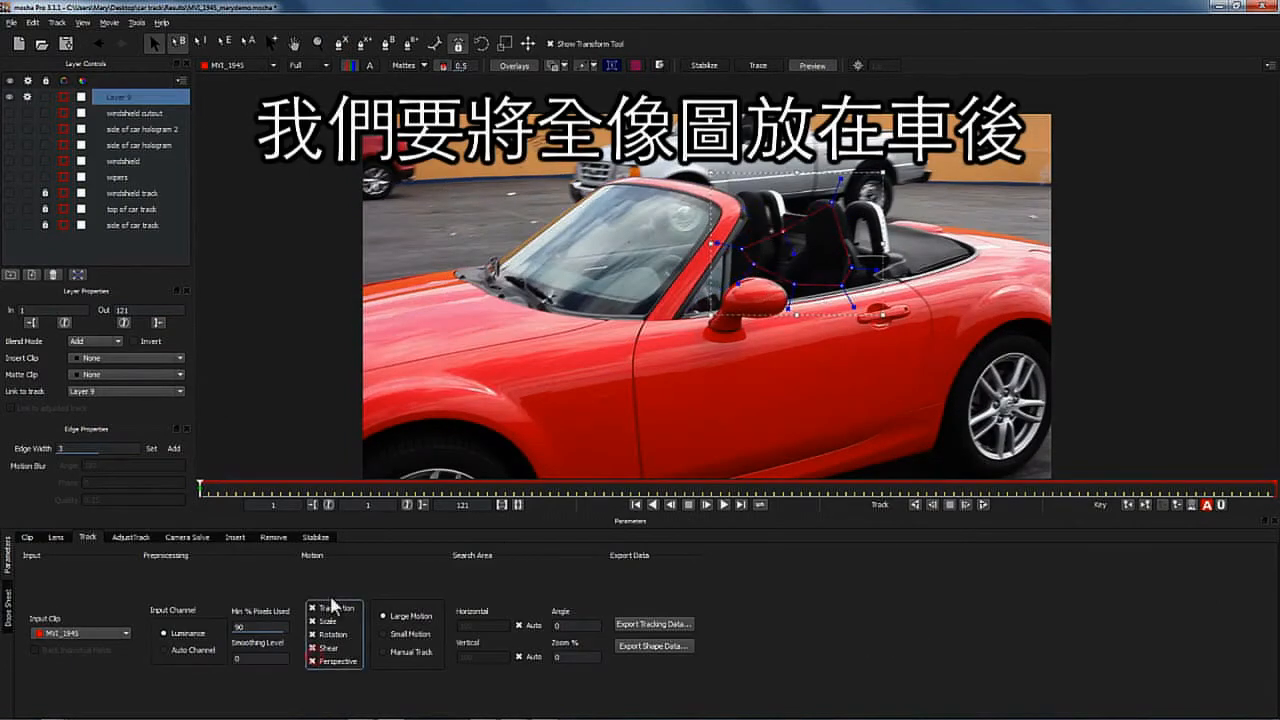
left_click(980, 505)
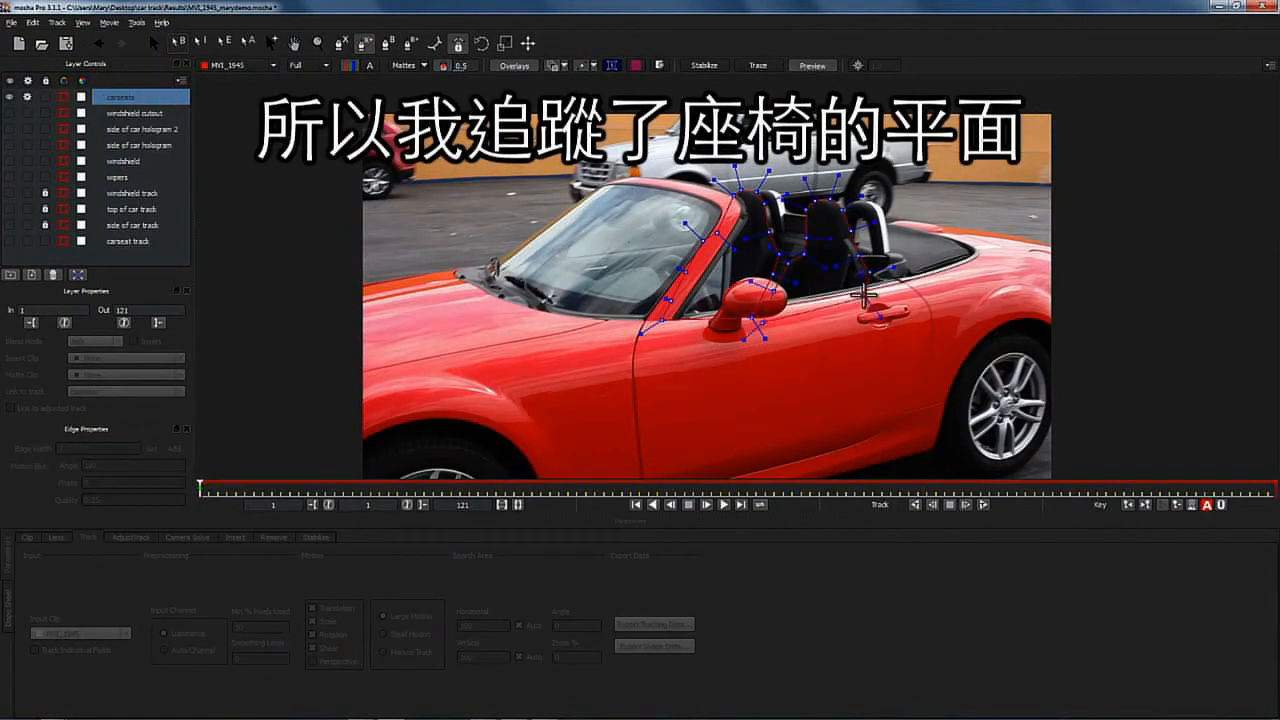
left_click(126, 391)
left_click(118, 472)
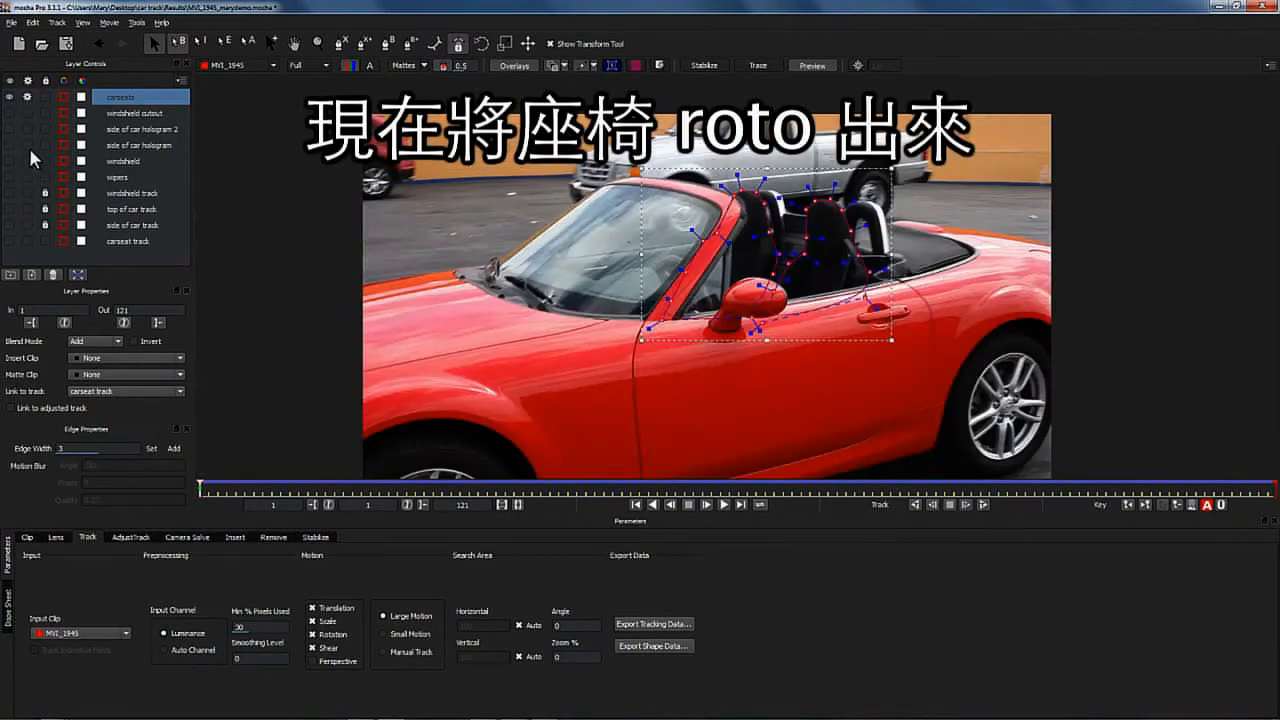
- Hide the carseats shape, move the carseat track layer to the top, and retrack it forward with Perspective turned off
left_click(9, 97)
left_click(27, 241)
left_click(97, 241)
left_click_drag(97, 241, 110, 95)
left_click(313, 661)
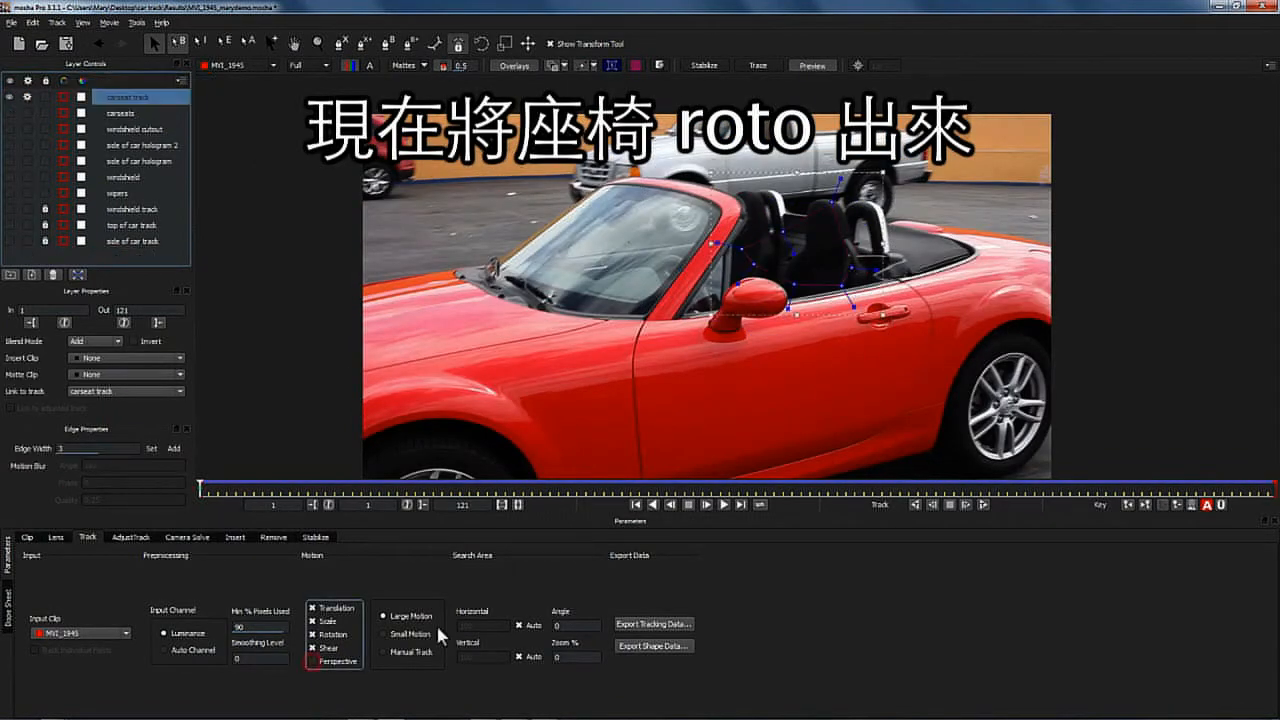
left_click(983, 505)
- Adjust the carseat track's surface corners to correct the tracking data
left_click(635, 66)
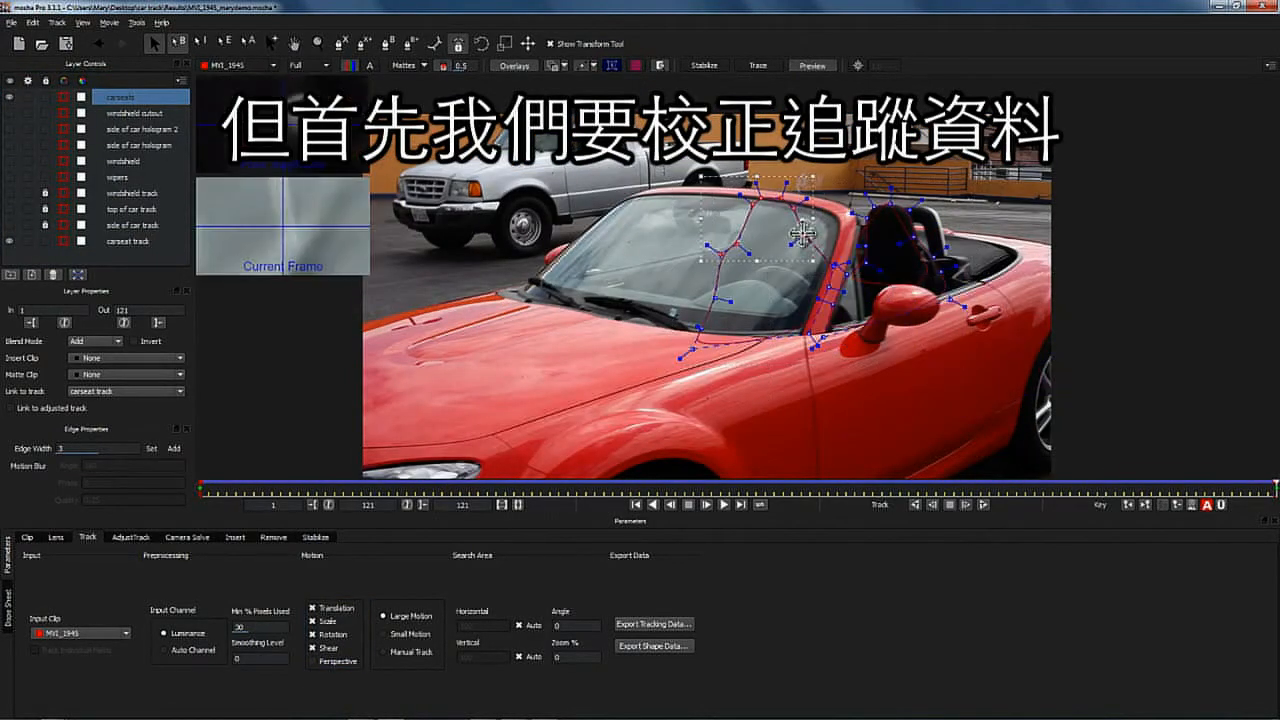
left_click_drag(823, 256, 652, 360)
left_click_drag(746, 256, 724, 266)
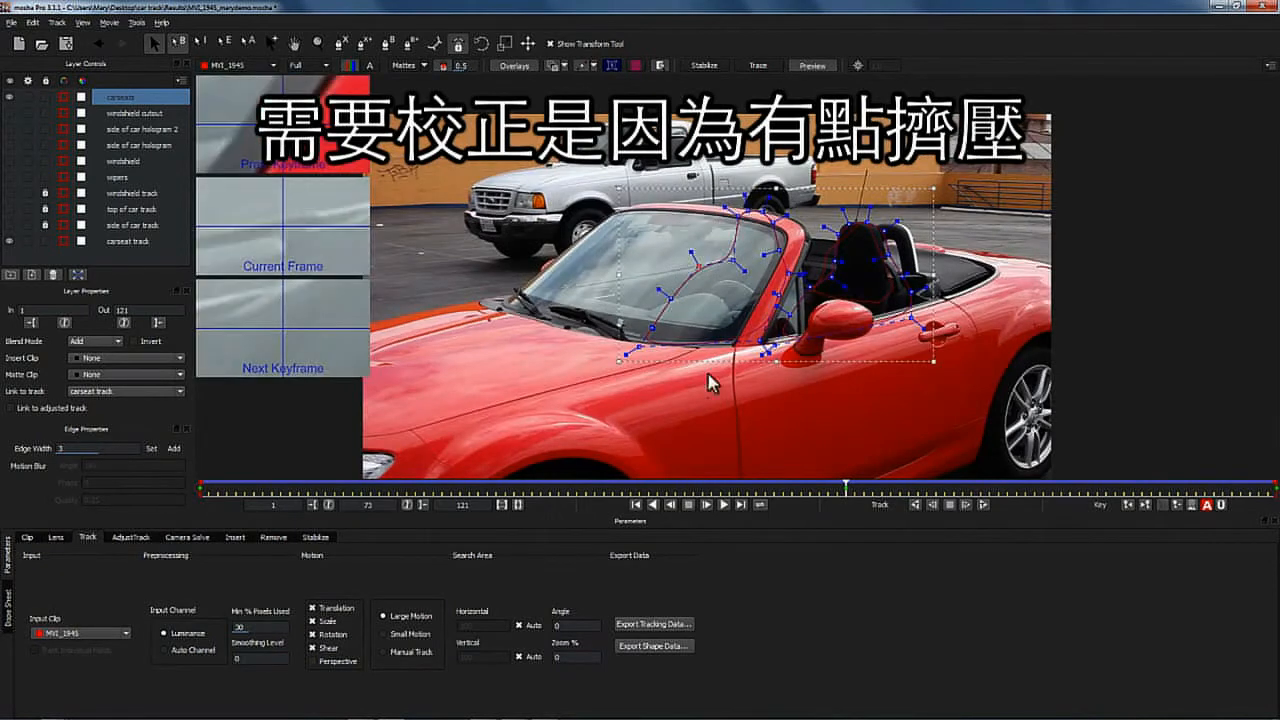
left_click(741, 505)
- Show the shape layers, select the wipers layer, and copy its mocha shape data for AE to the clipboard
left_click(9, 241)
left_click(9, 113)
left_click(9, 129)
left_click(9, 146)
left_click(9, 161)
left_click(9, 177)
left_click(125, 177)
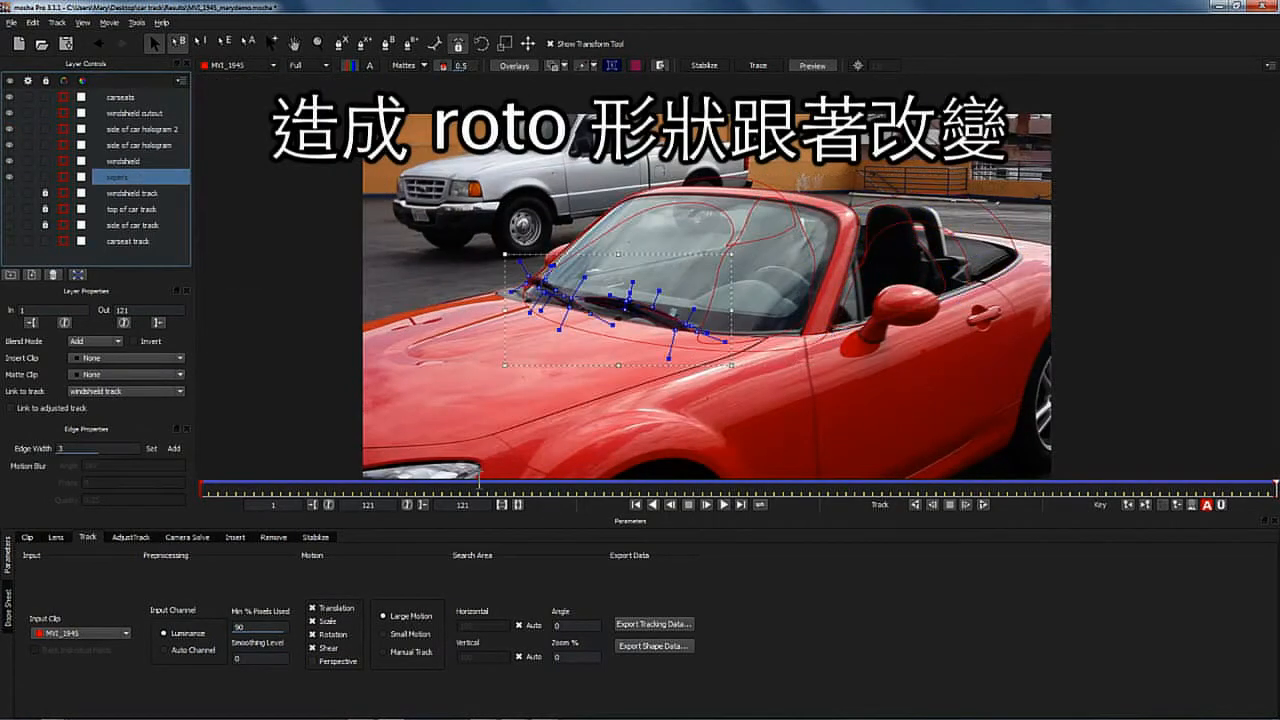
left_click(628, 646)
left_click(645, 394)
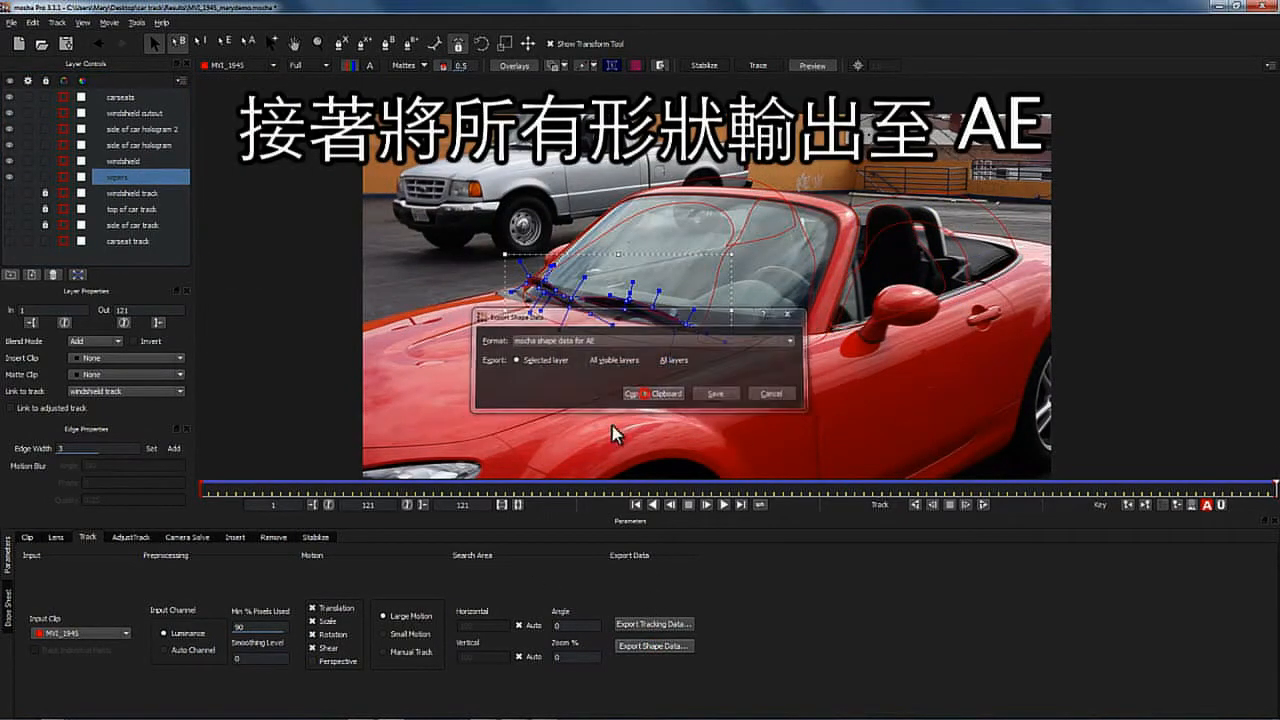
- Switch to After Effects, duplicate the MVI_1945.MOV layer to the top, and paste the mocha mask onto it
mouse_move(453, 717)
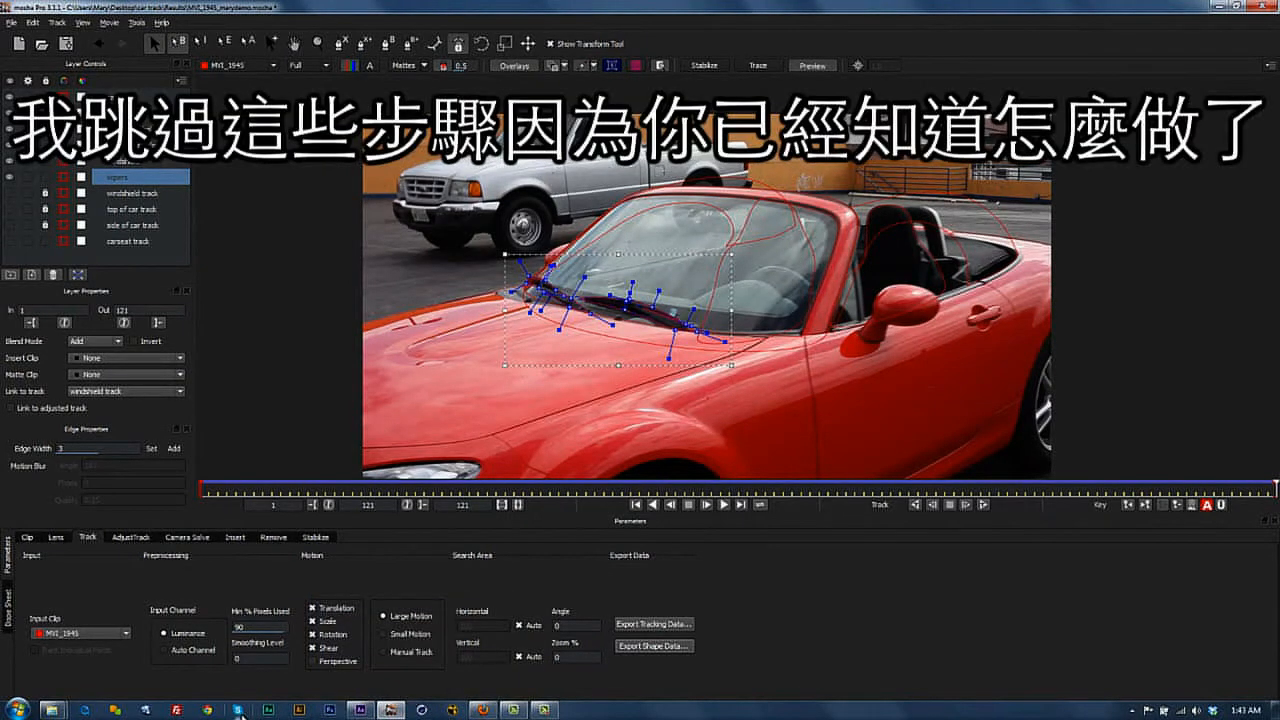
left_click(358, 711)
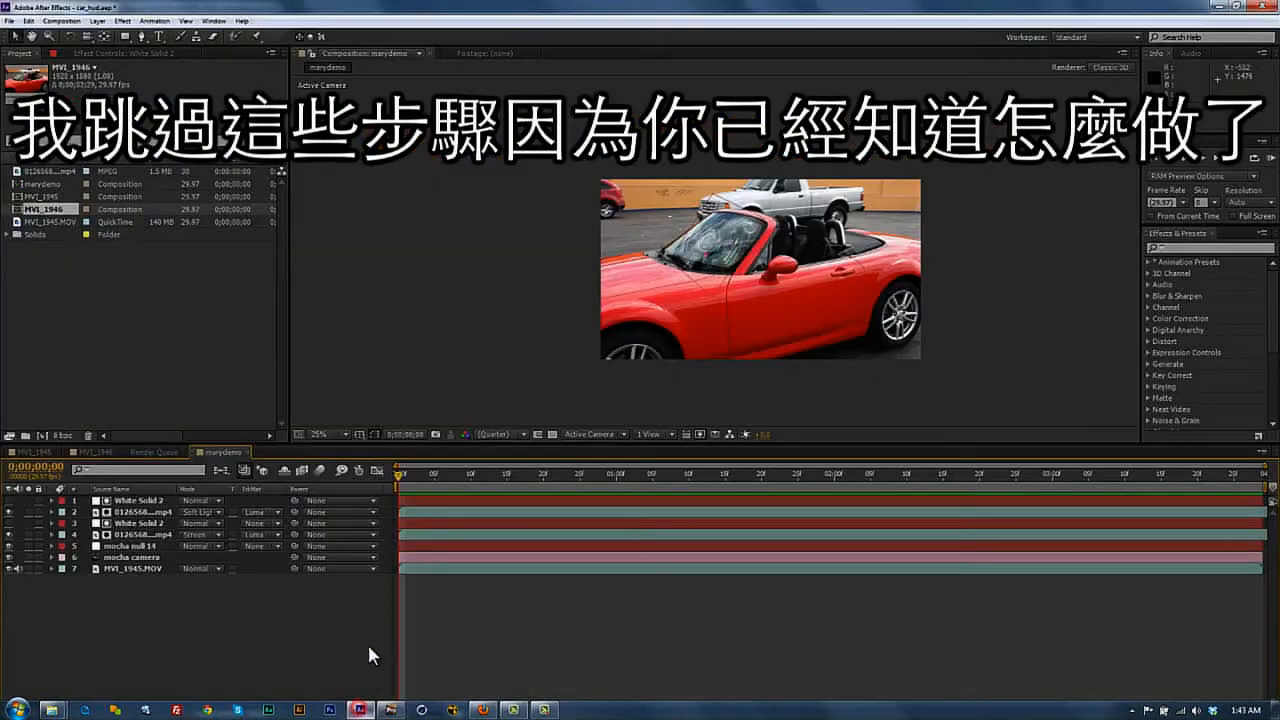
left_click(124, 567)
key("ctrl+d")
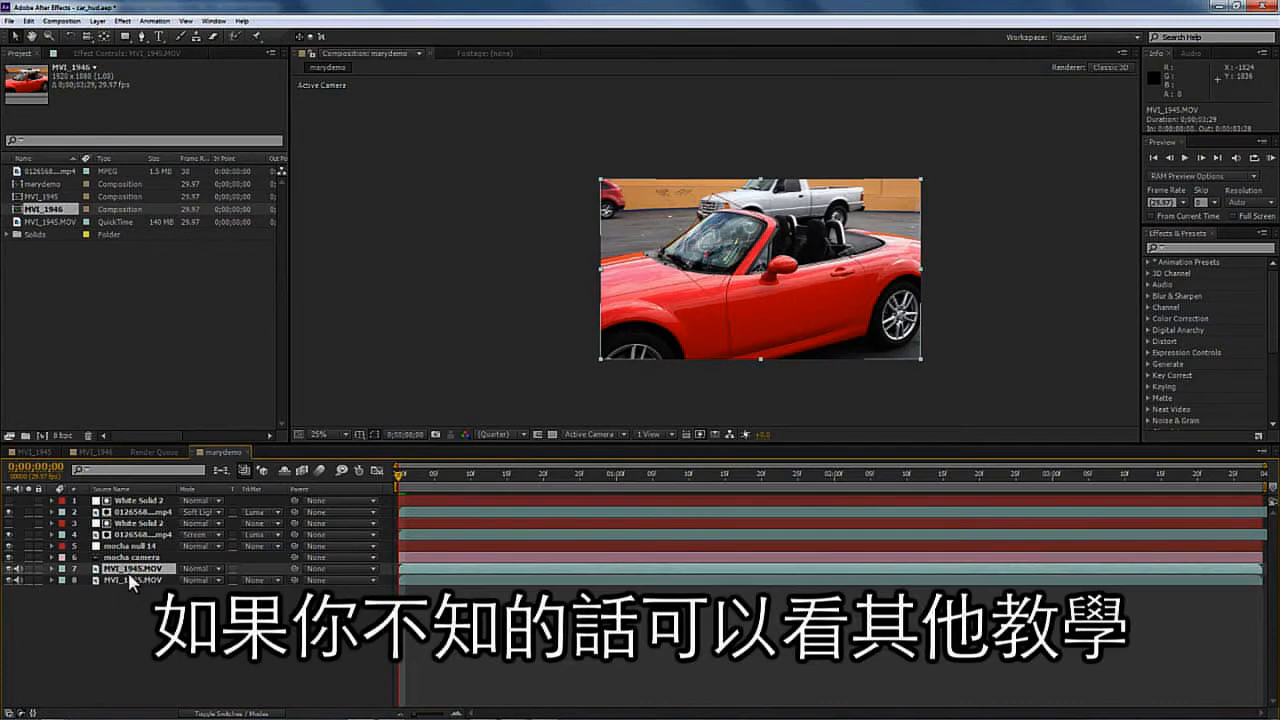
left_click_drag(129, 576, 135, 510)
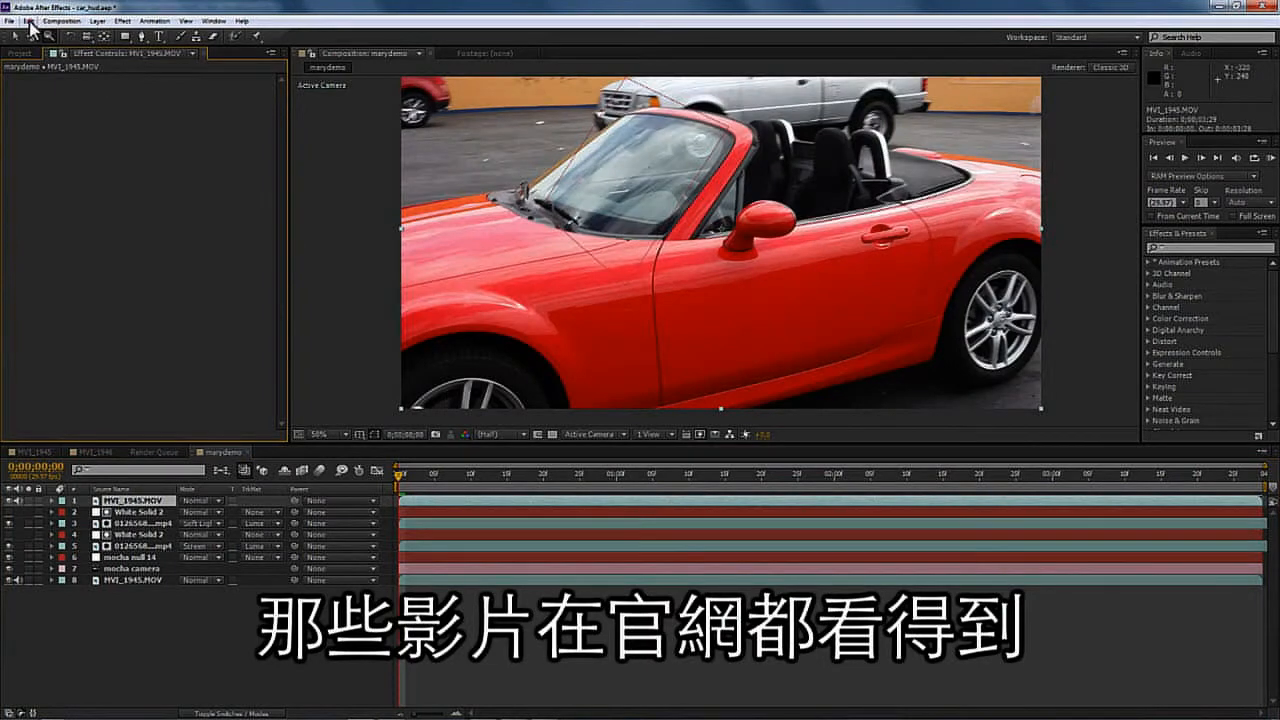
left_click(31, 22)
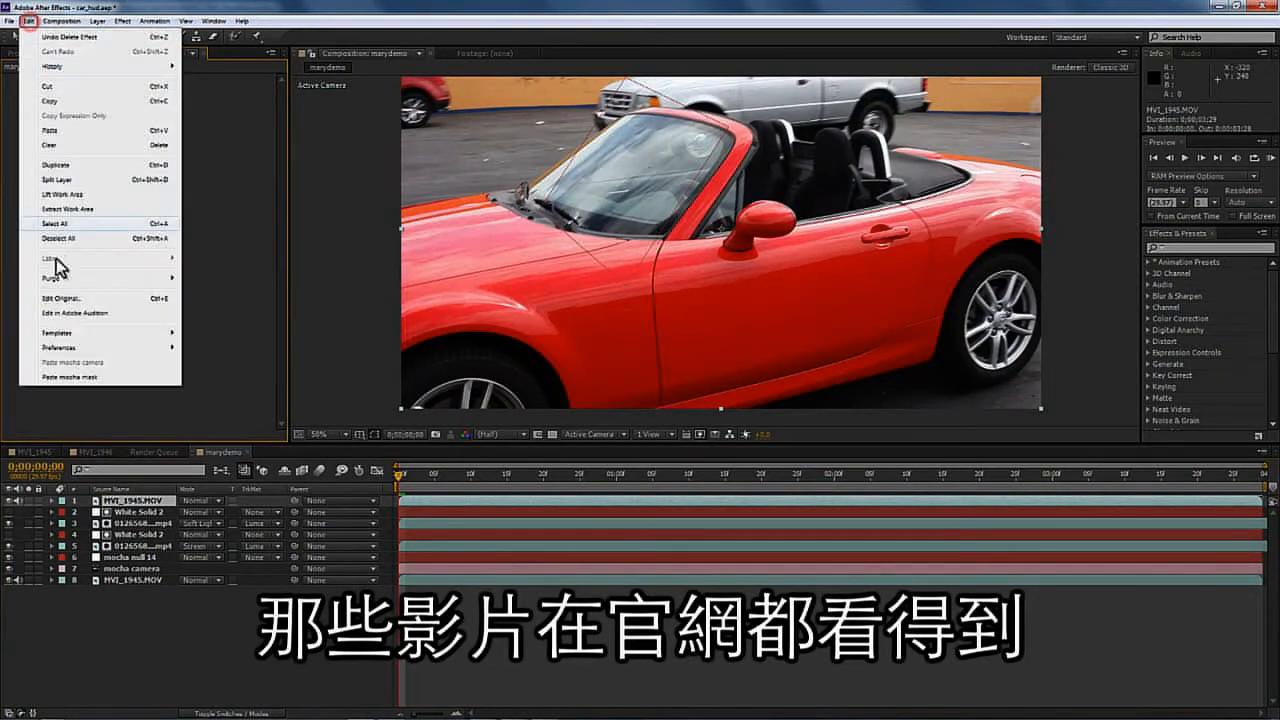
left_click(75, 383)
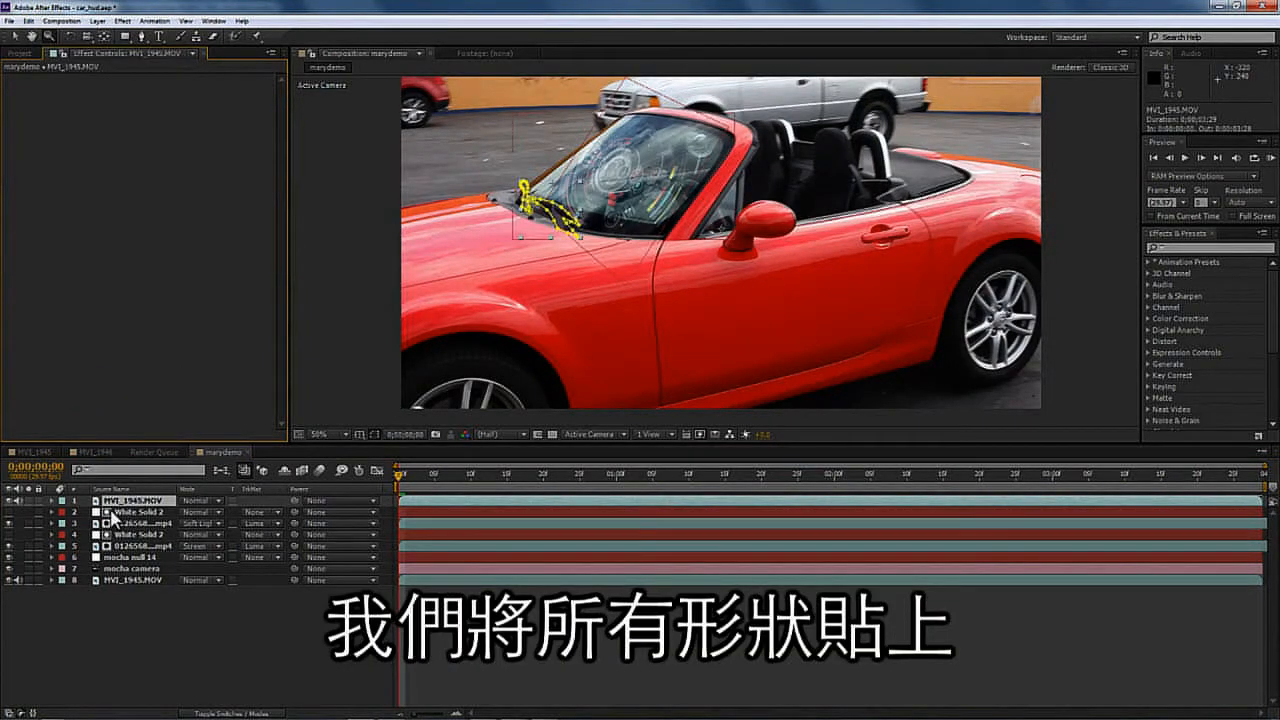
- Expand the pasted wipers masks and set the feather of both masks to 2 pixels
left_click(52, 501)
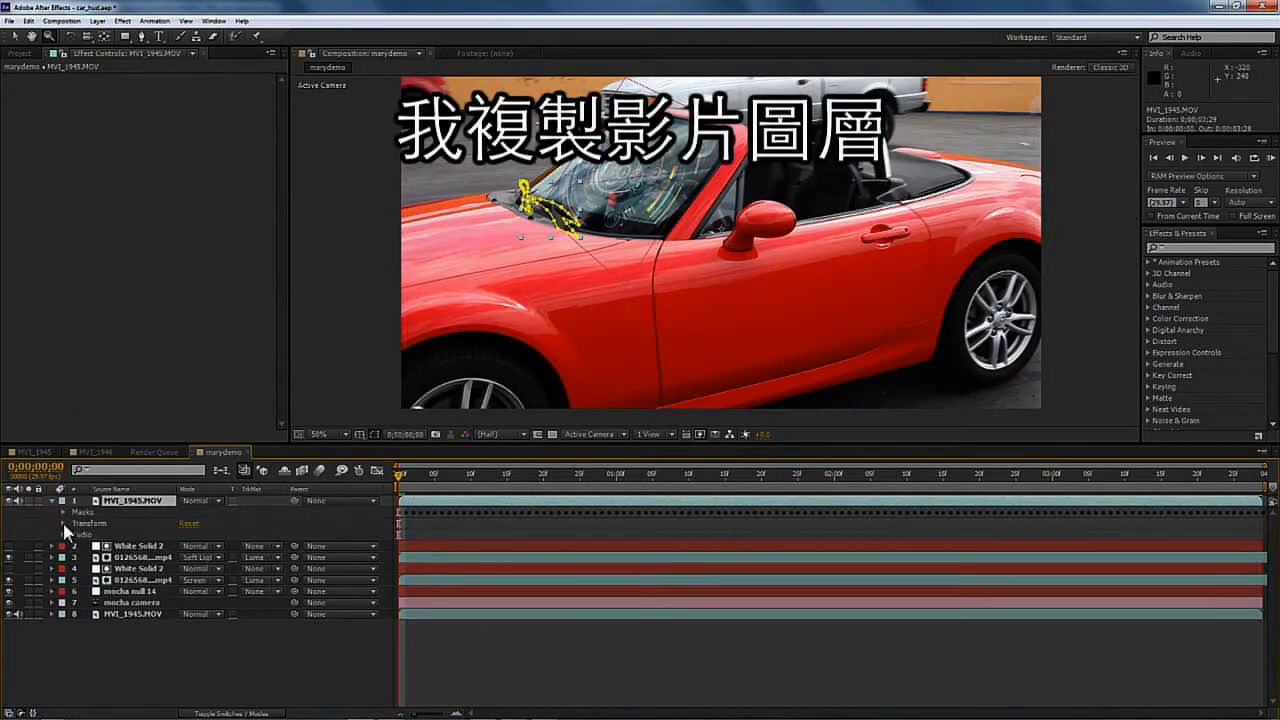
left_click(62, 512)
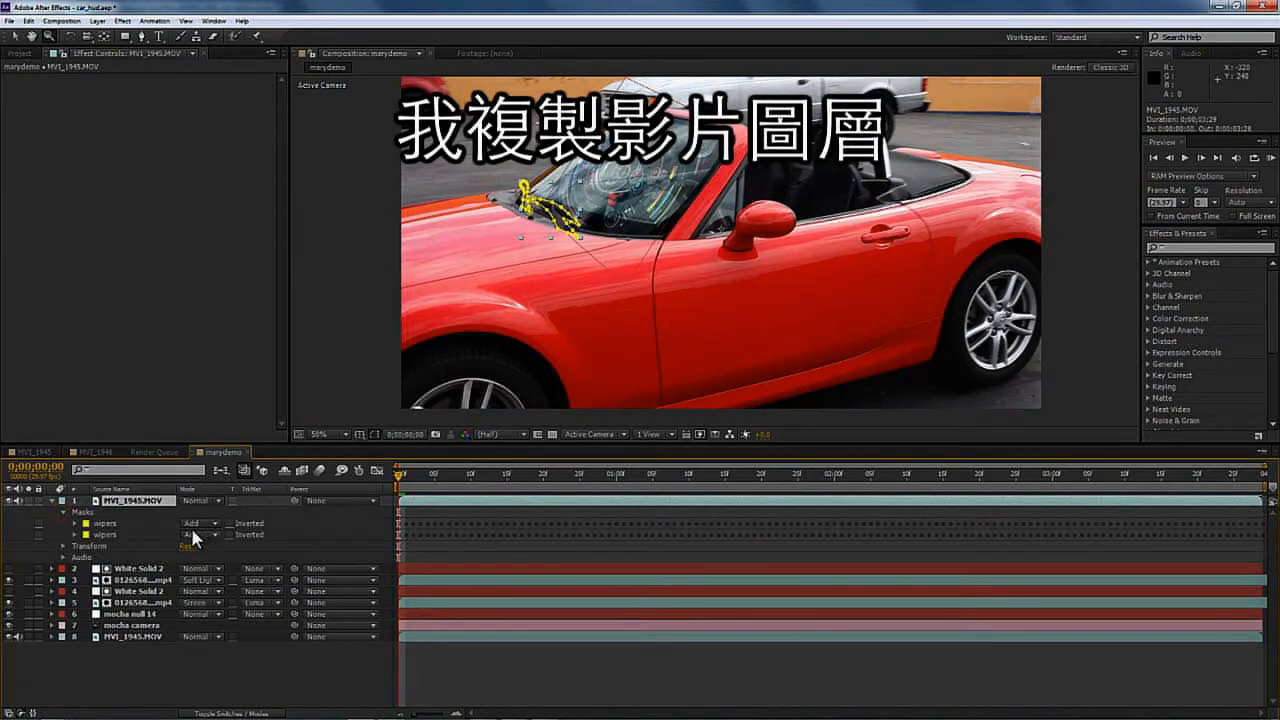
left_click(73, 534)
left_click(74, 523)
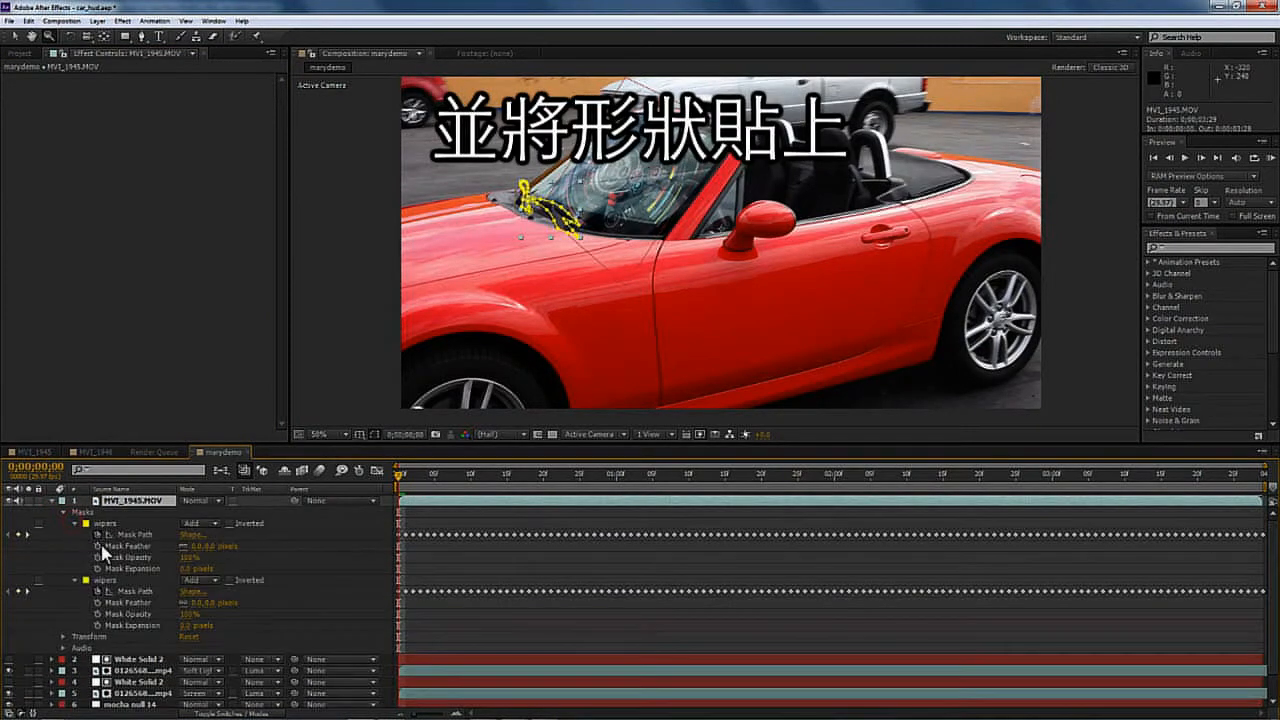
left_click(110, 524)
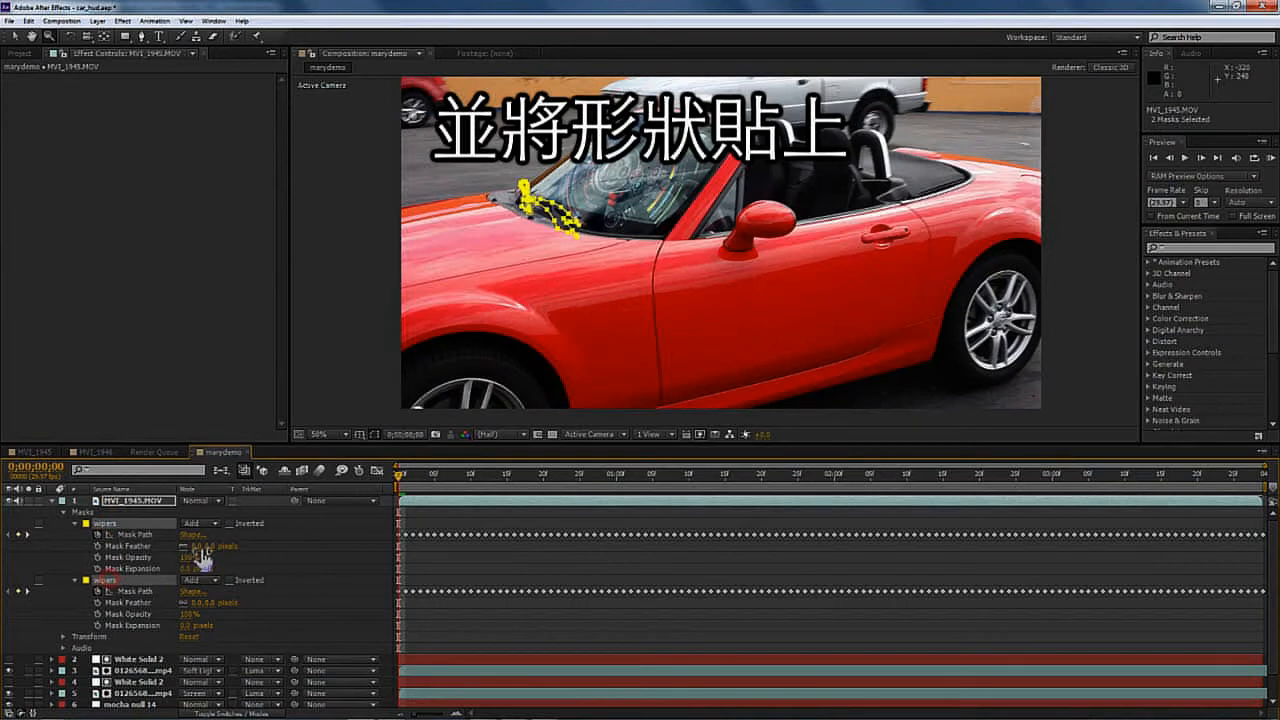
type("2")
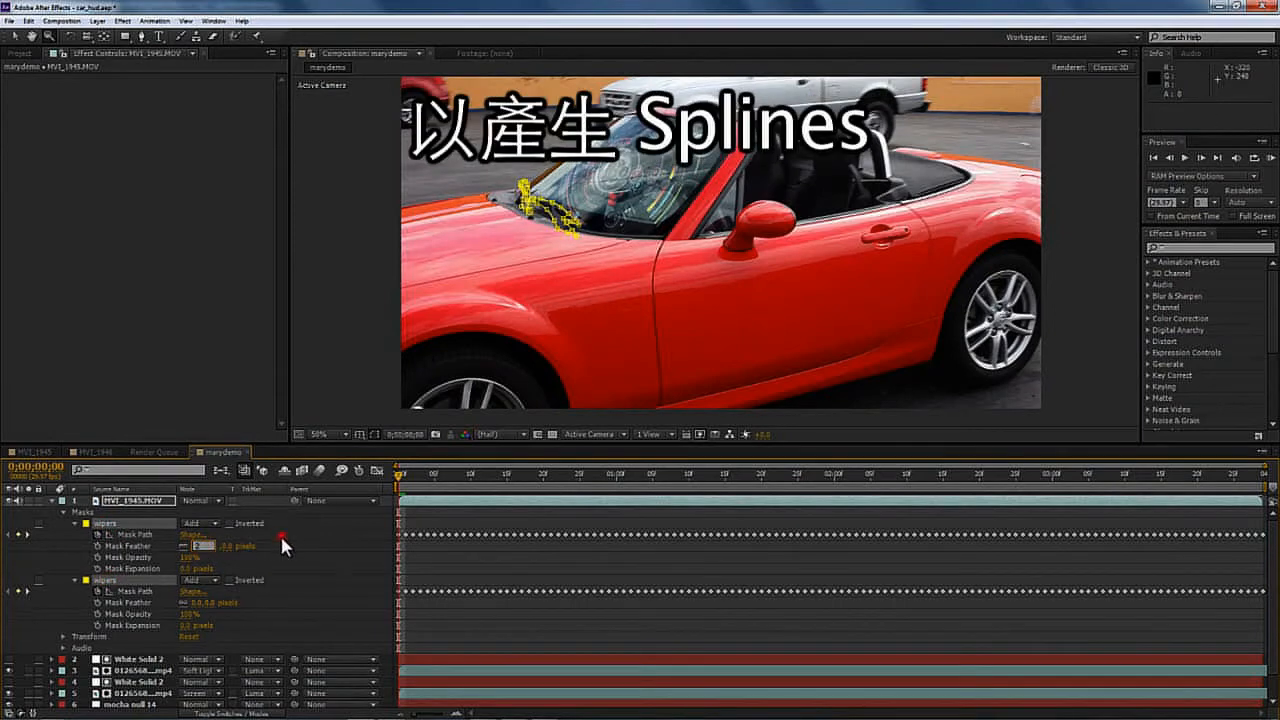
left_click(280, 533)
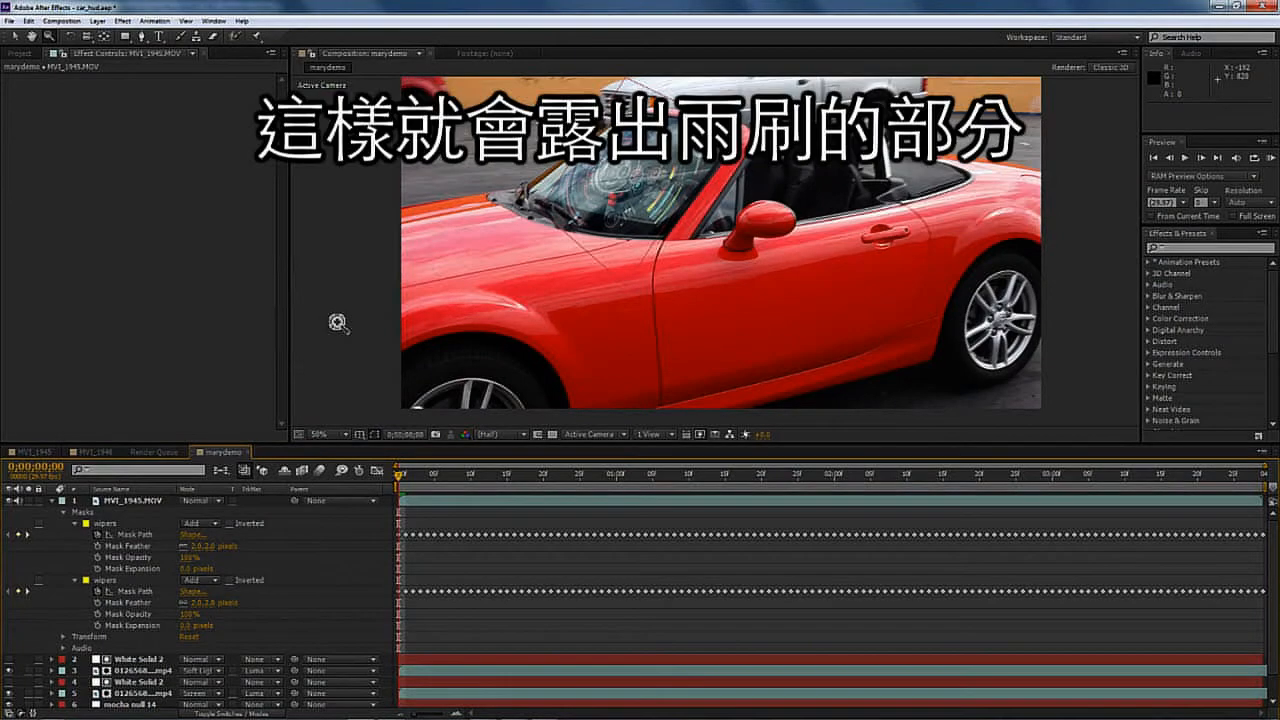
- Preview the composition with the masked wipers and collapse the layer
key("KP_0")
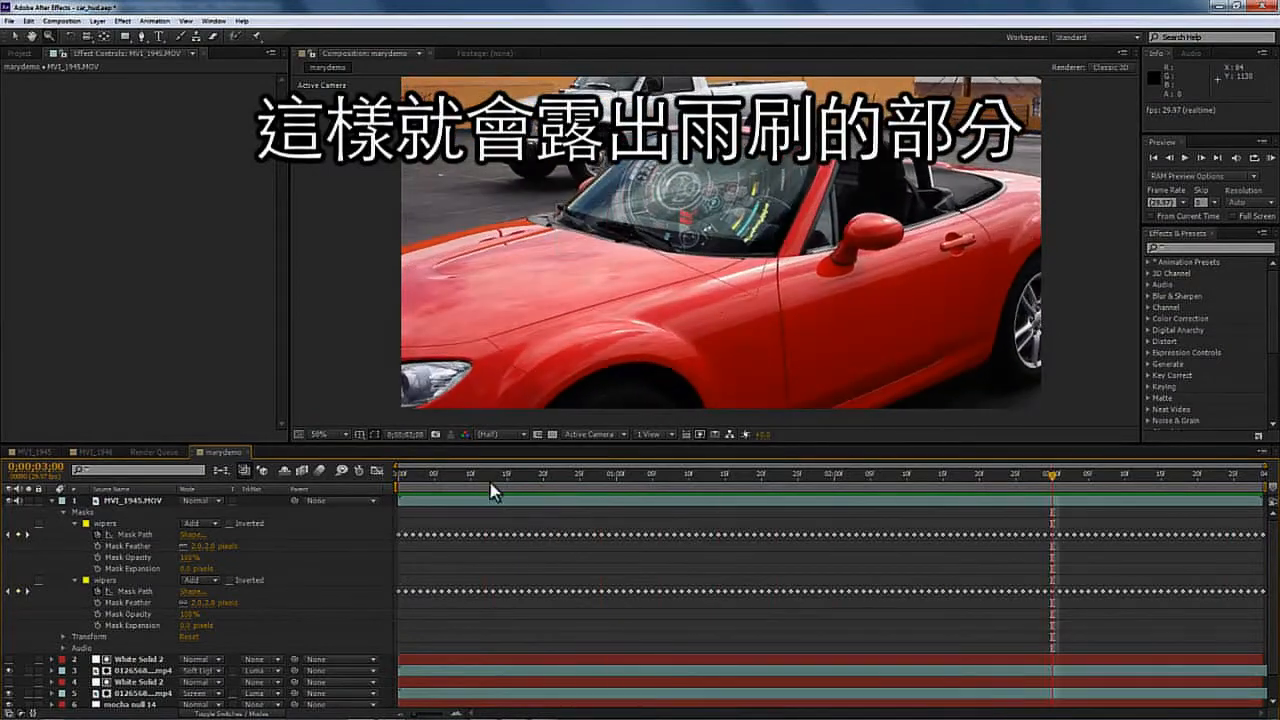
left_click(53, 500)
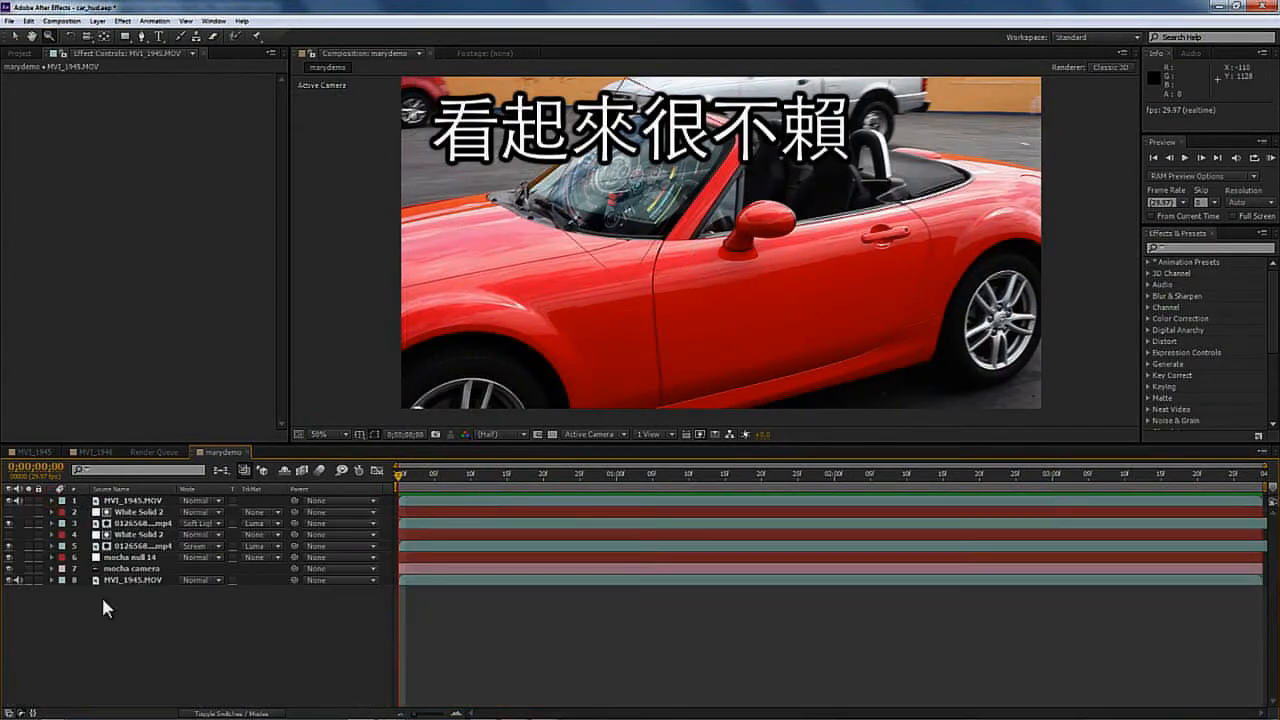
- Create a new 1920 × 1080 red solid layer
left_click(97, 20)
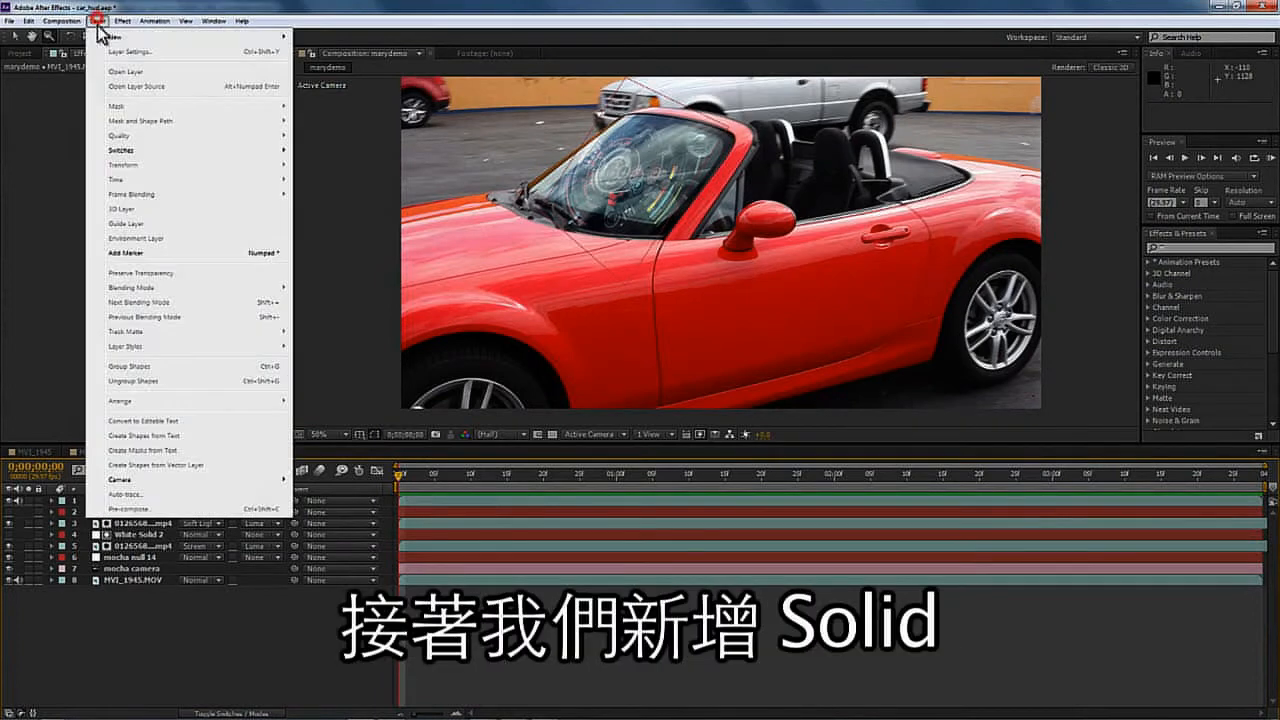
mouse_move(288, 37)
left_click(318, 52)
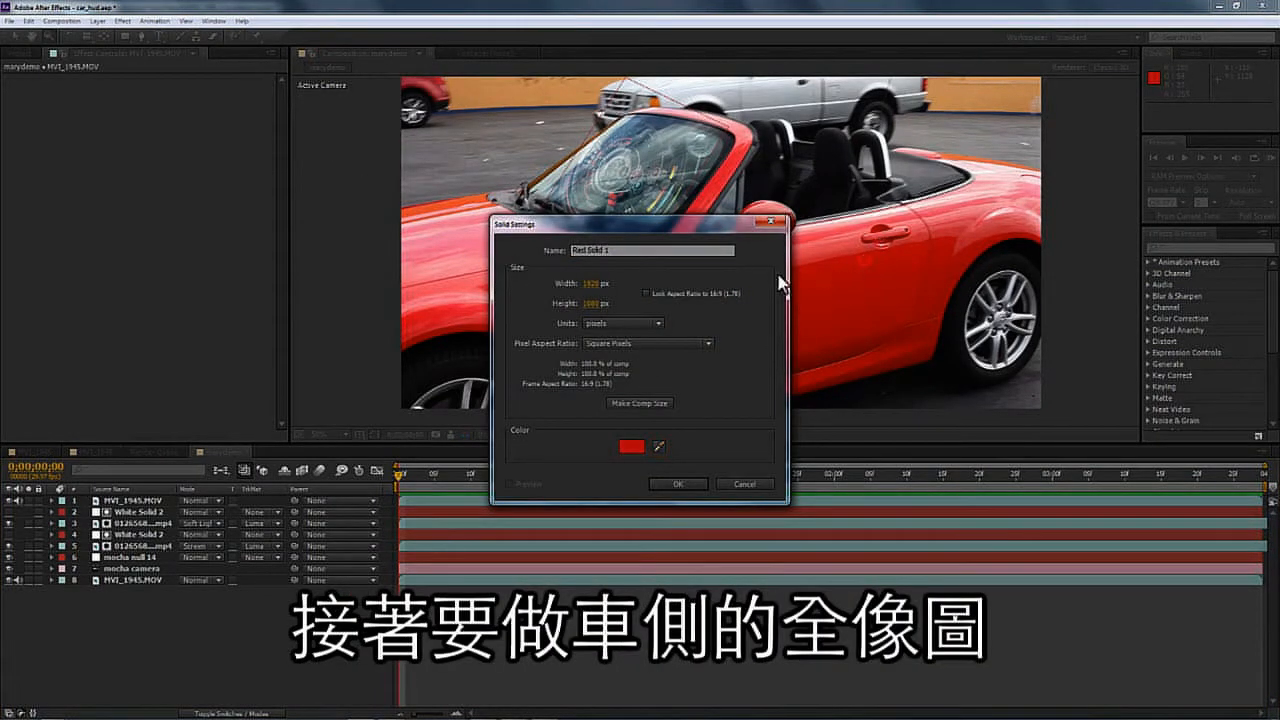
left_click(694, 486)
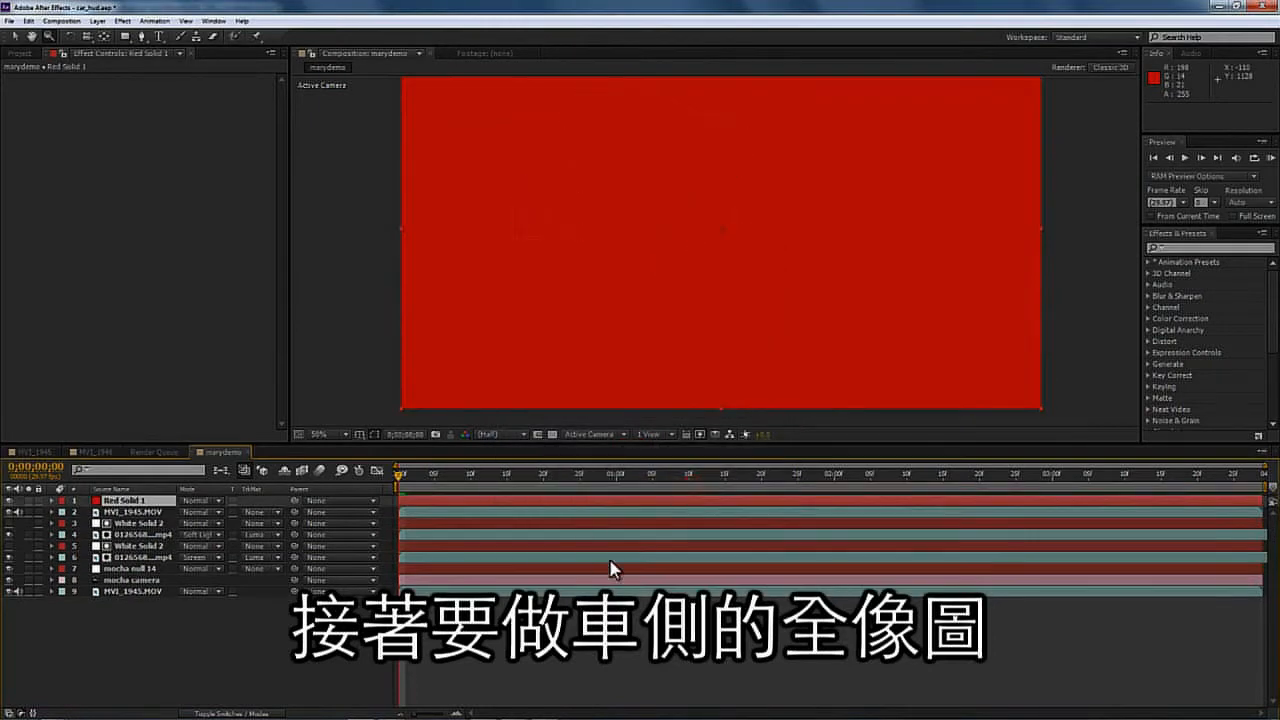
- Back in mocha, copy the side of car hologram shape data to the clipboard and return to After Effects
left_click(418, 710)
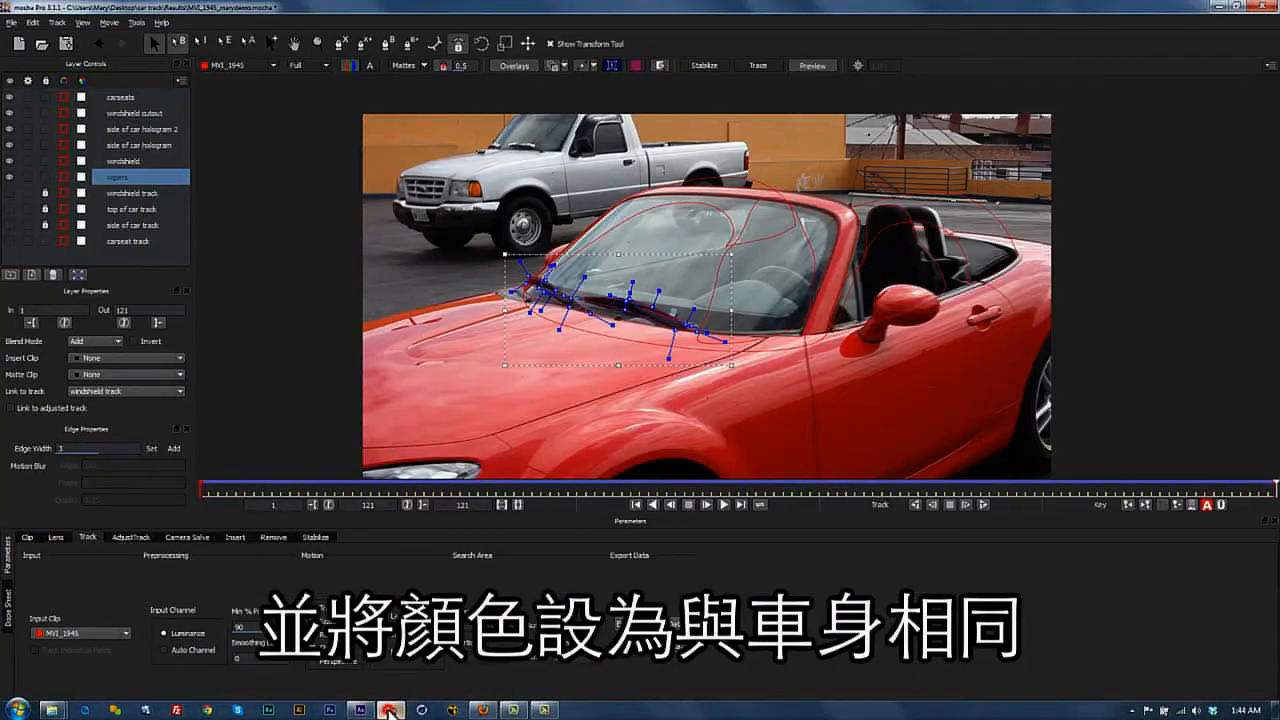
left_click(906, 200)
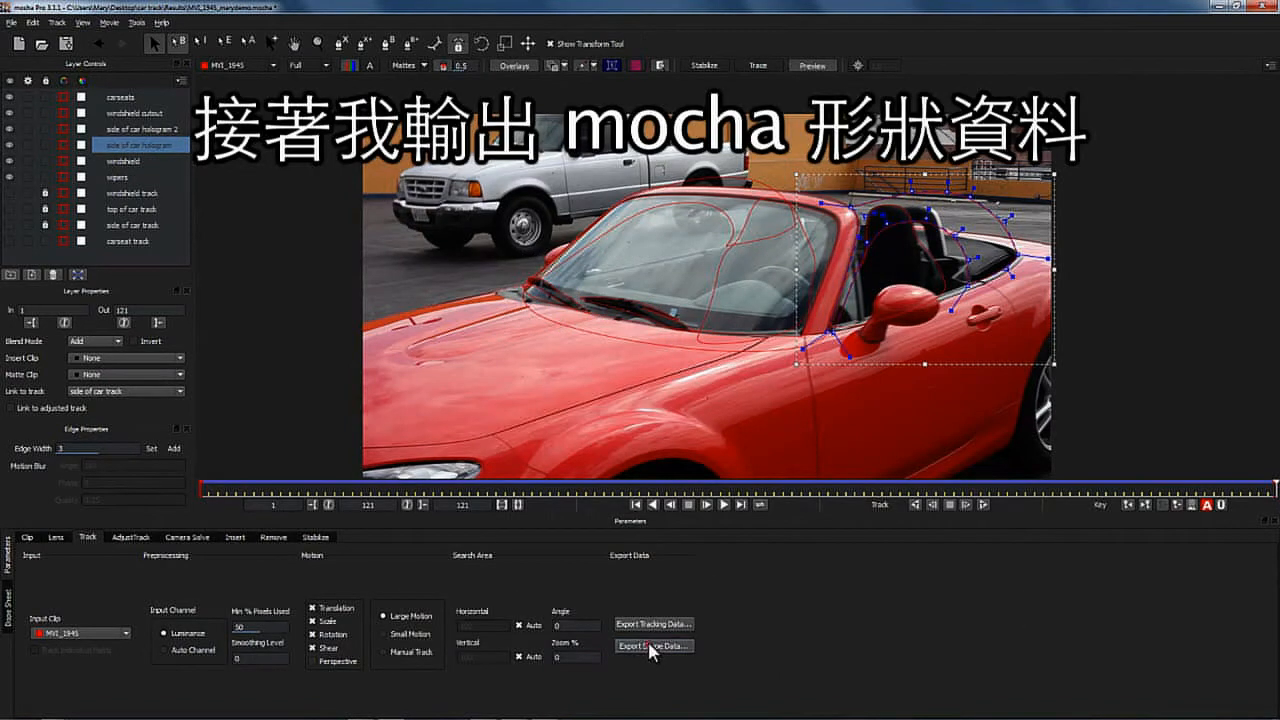
left_click(653, 646)
left_click(641, 395)
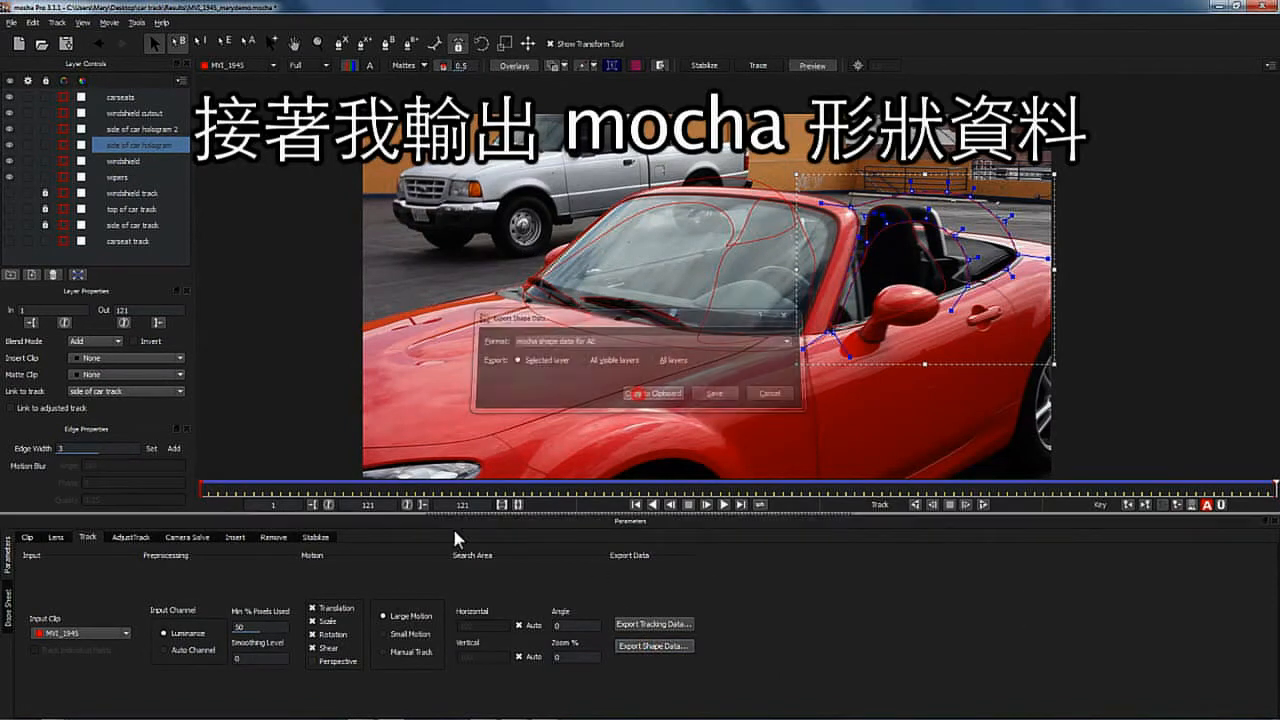
left_click(358, 711)
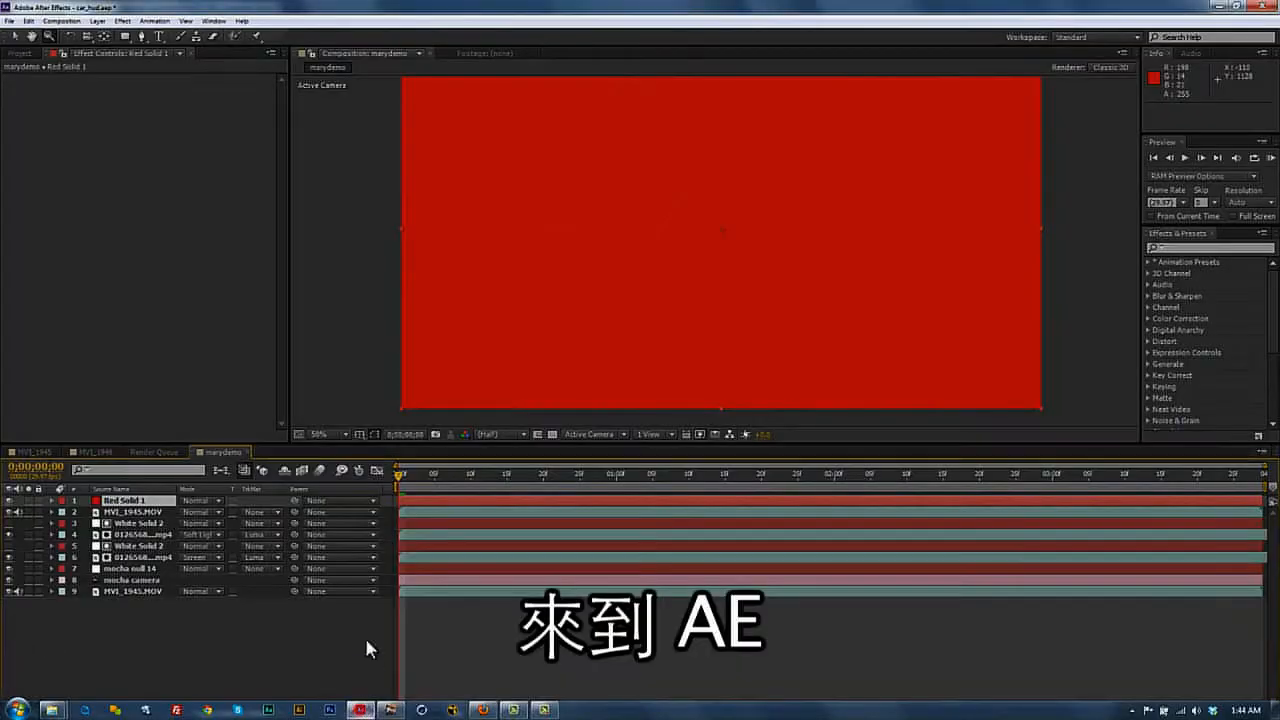
- Paste the copied mocha mask onto the red solid layer
left_click(29, 21)
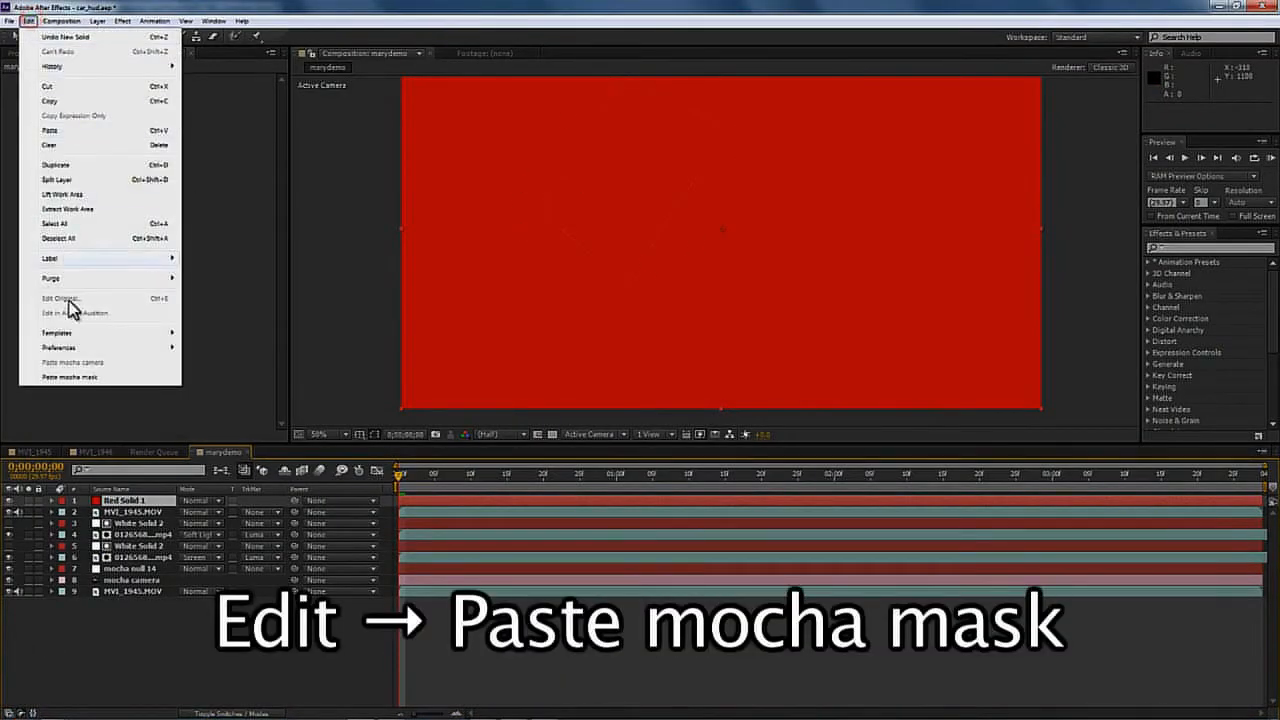
left_click(88, 376)
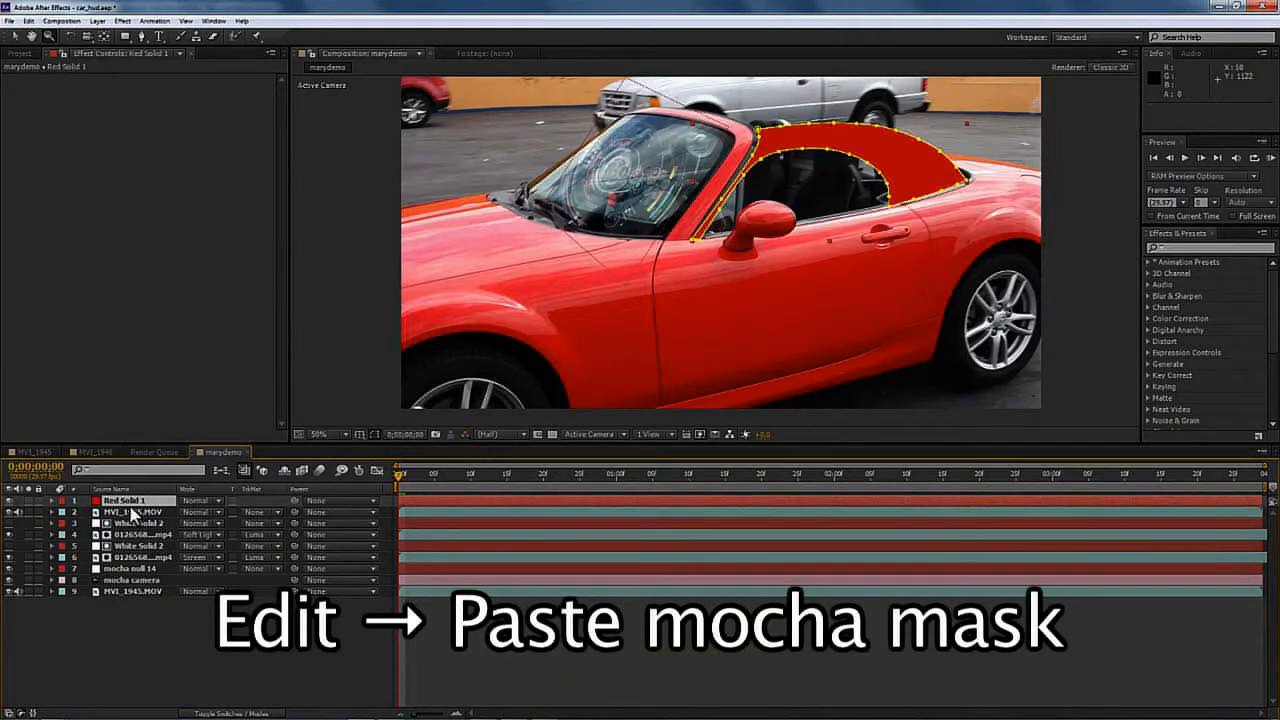
- Duplicate the red solid and delete the pasted side of car hologram mask from the top copy
key("ctrl+d")
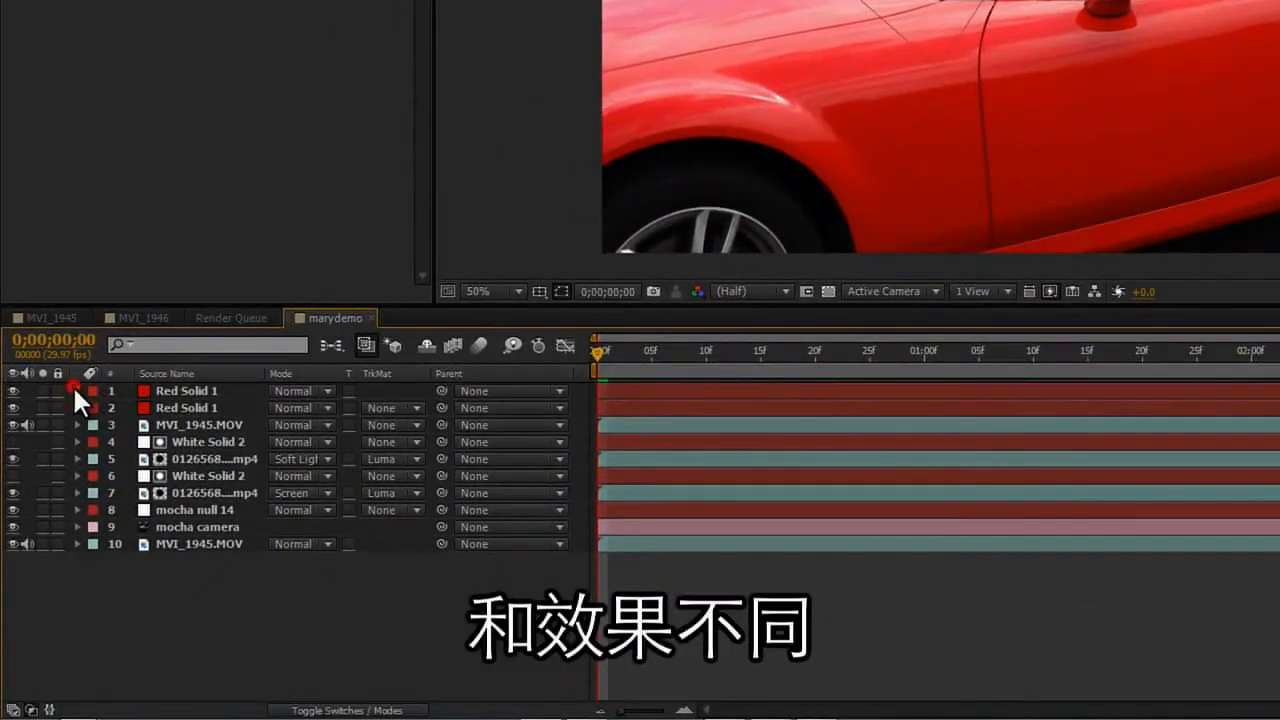
left_click(77, 391)
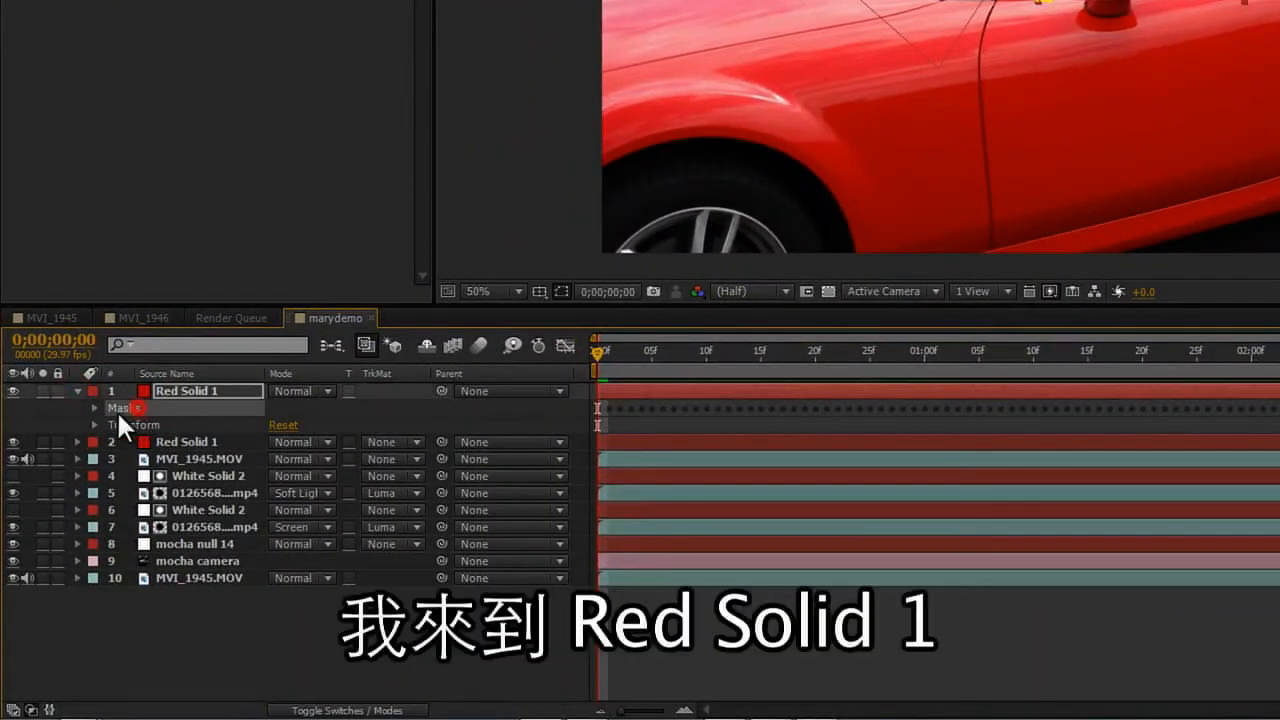
left_click(95, 408)
left_click(150, 427)
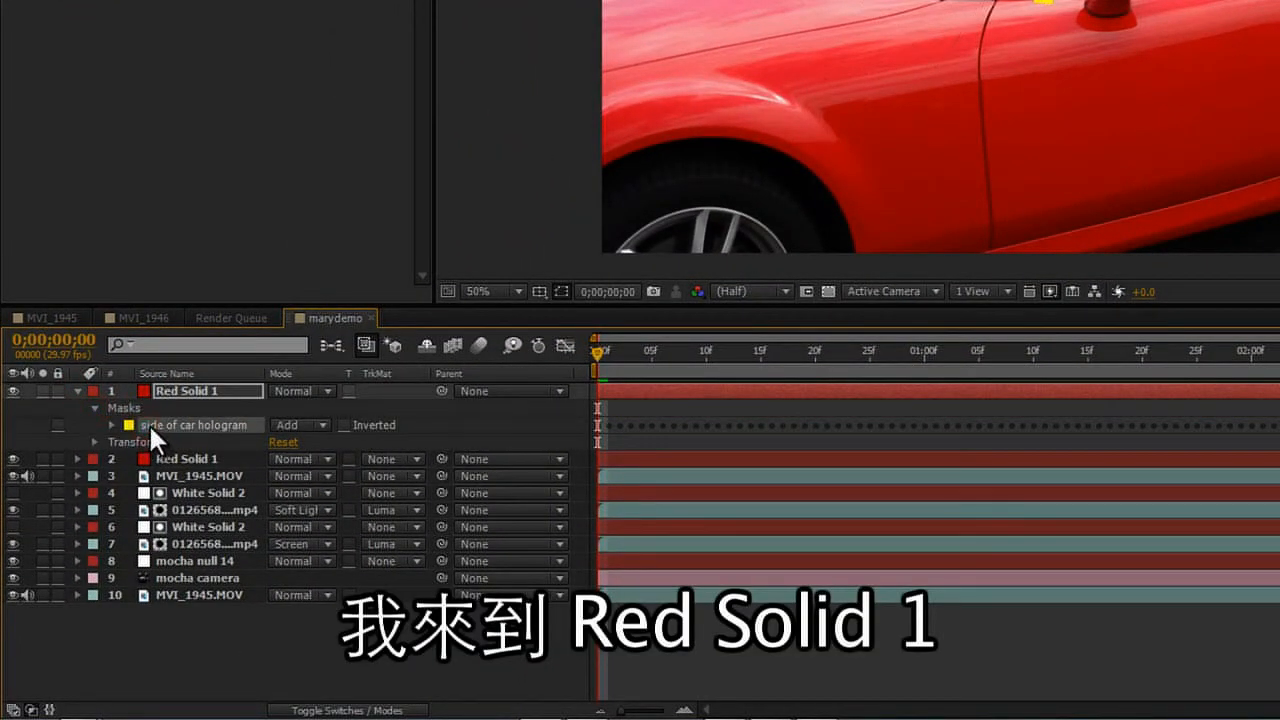
key("Delete")
left_click_drag(178, 388, 197, 423)
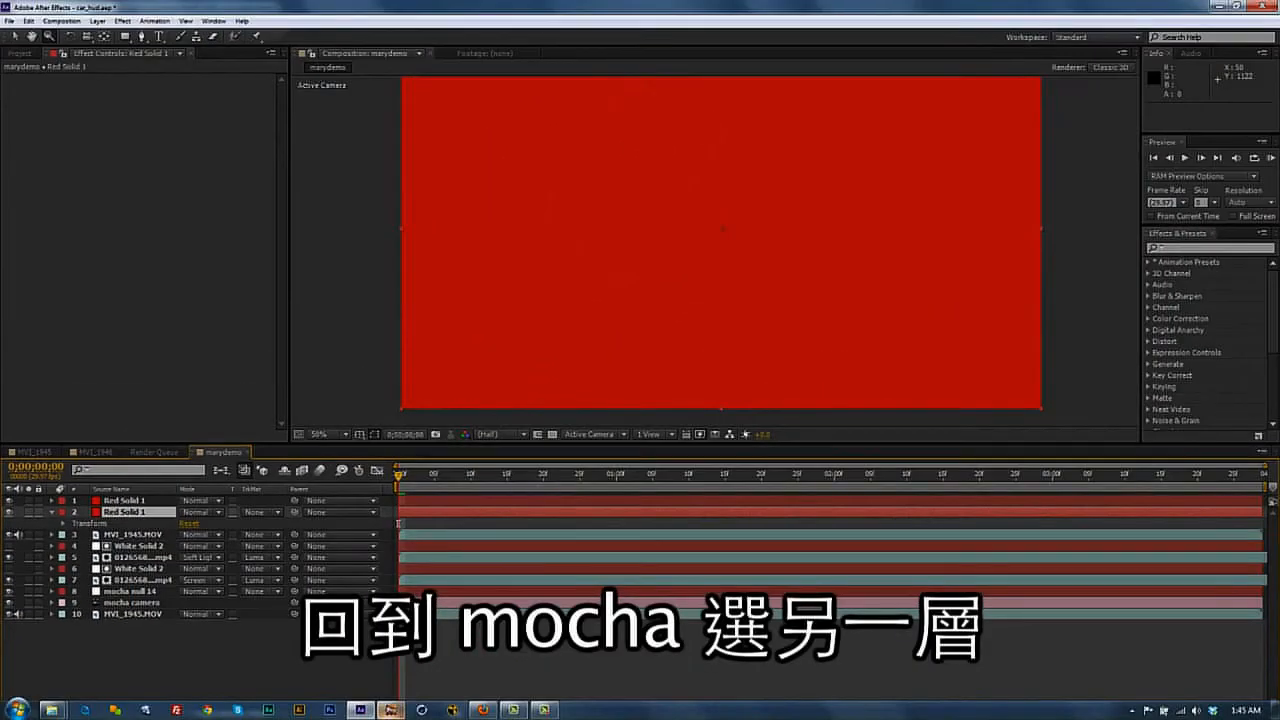
- In mocha, copy the side of car hologram 2 shape data to the clipboard and return to After Effects
left_click(392, 710)
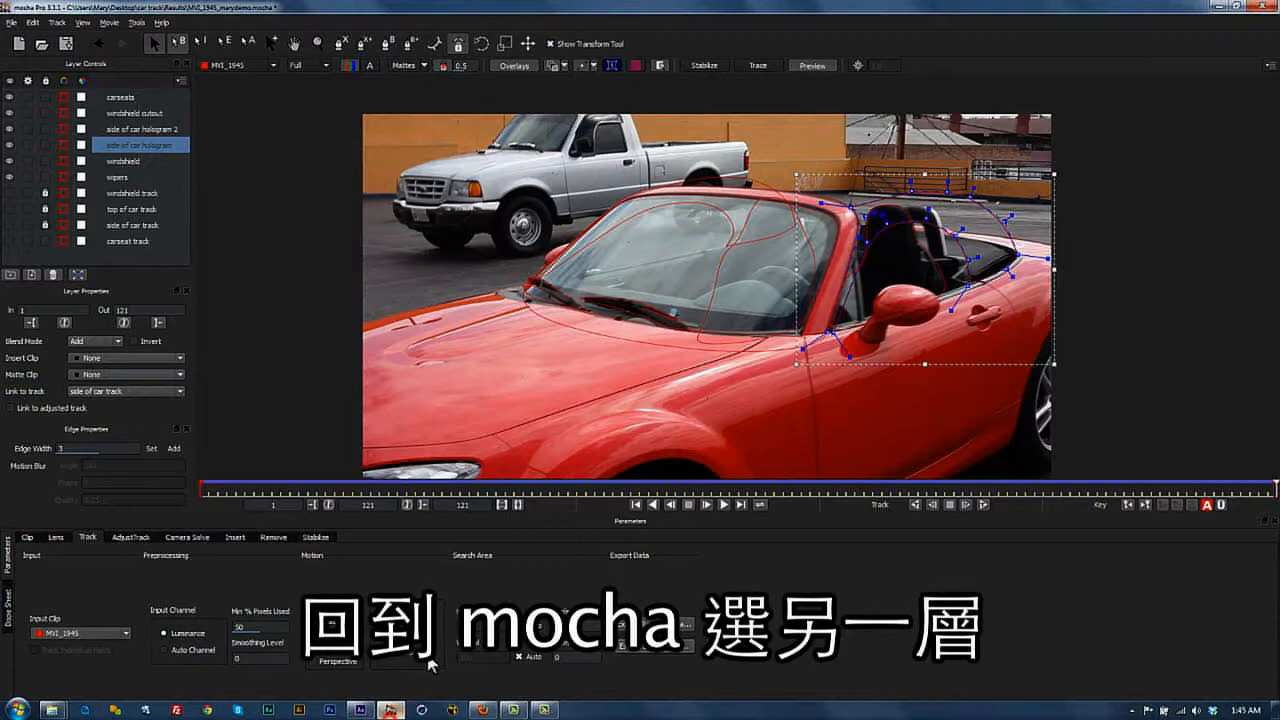
left_click(744, 180)
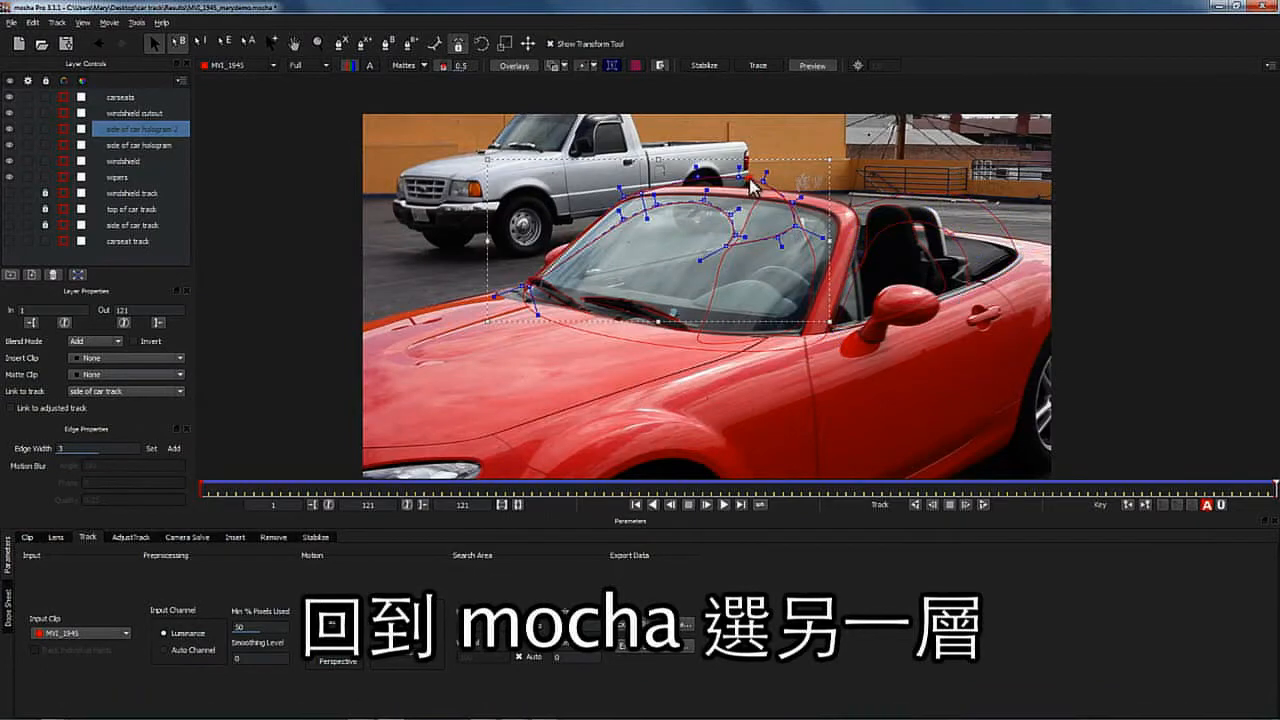
left_click(643, 646)
left_click(645, 394)
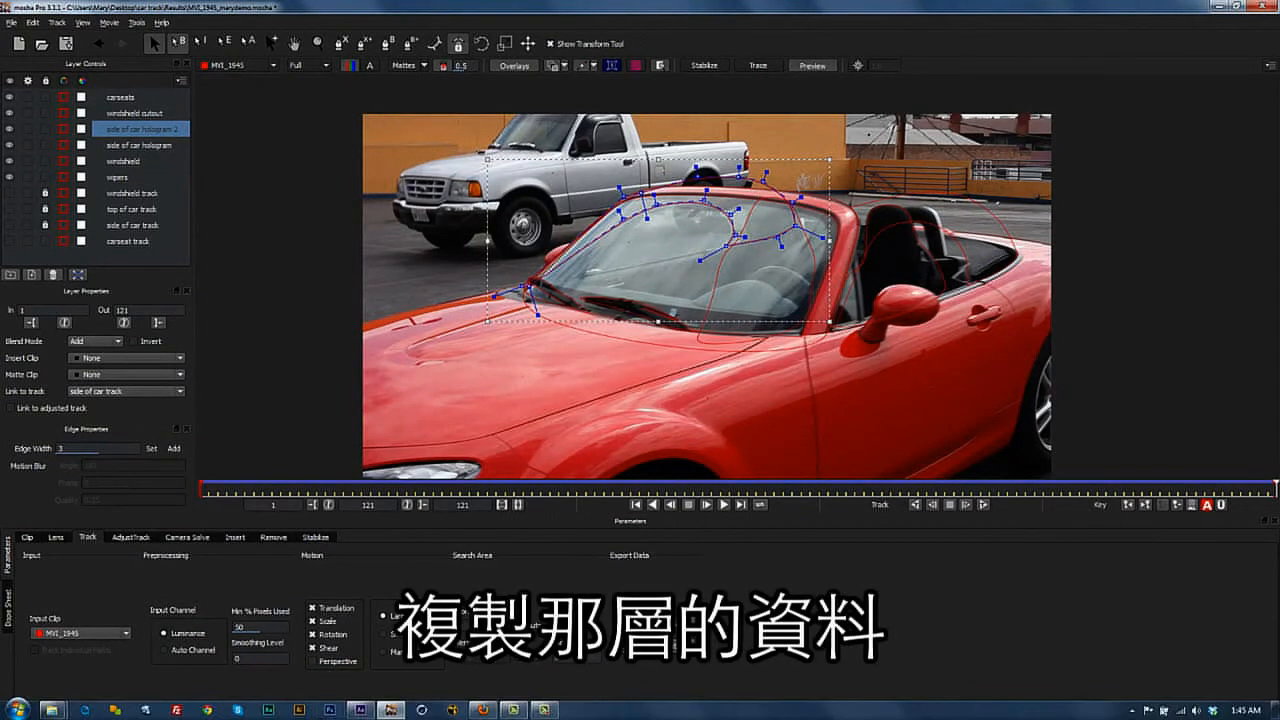
left_click(358, 710)
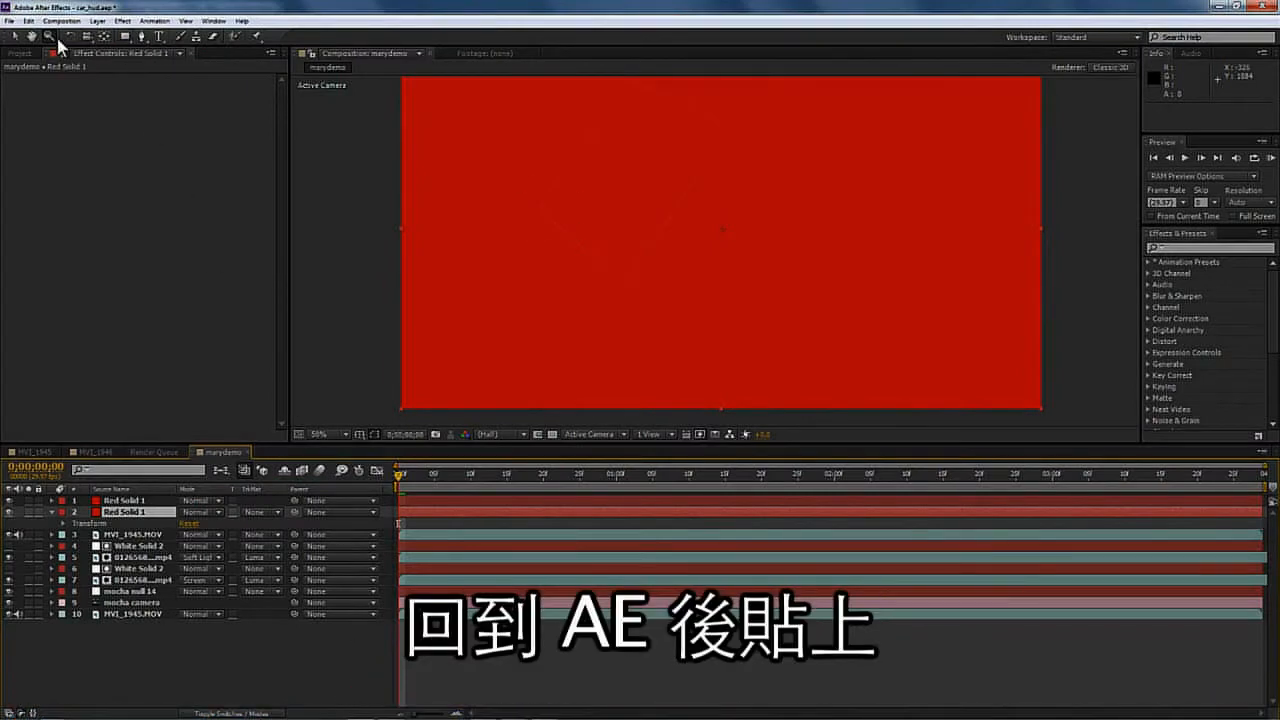
- Paste the mocha mask onto the second red solid and set that layer's blending mode to Soft Light
left_click(28, 21)
left_click(70, 377)
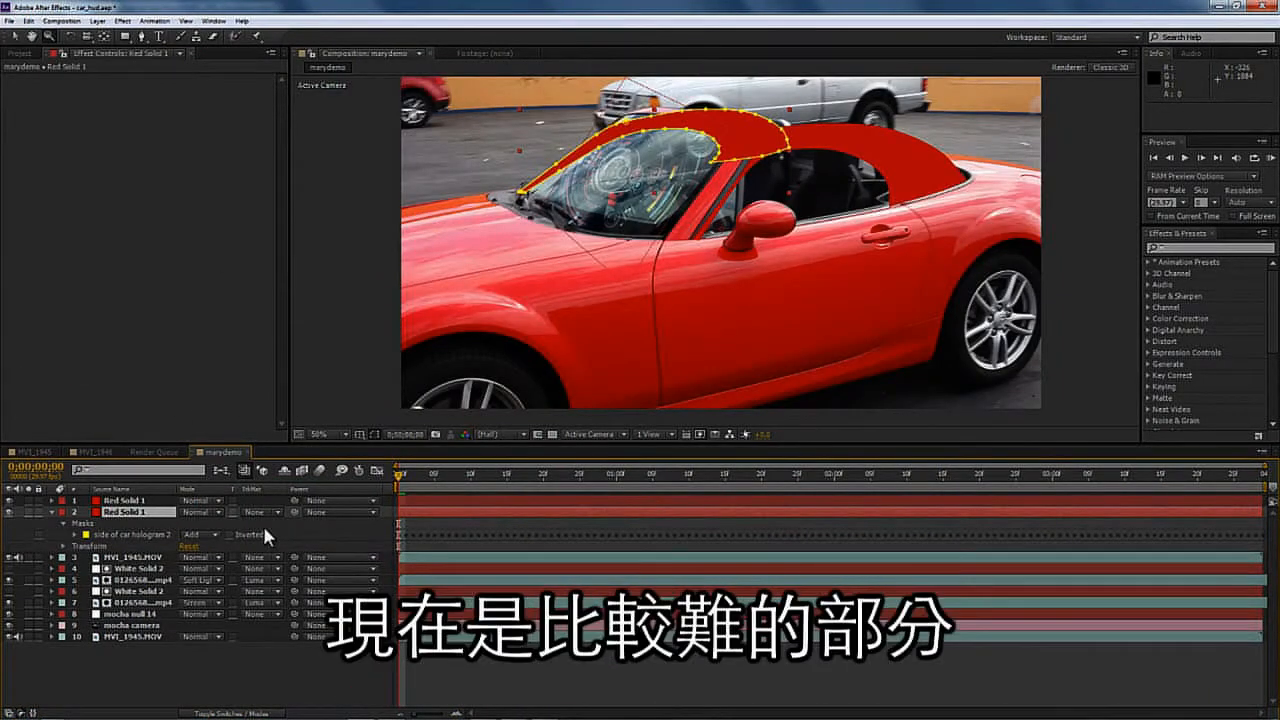
left_click(215, 513)
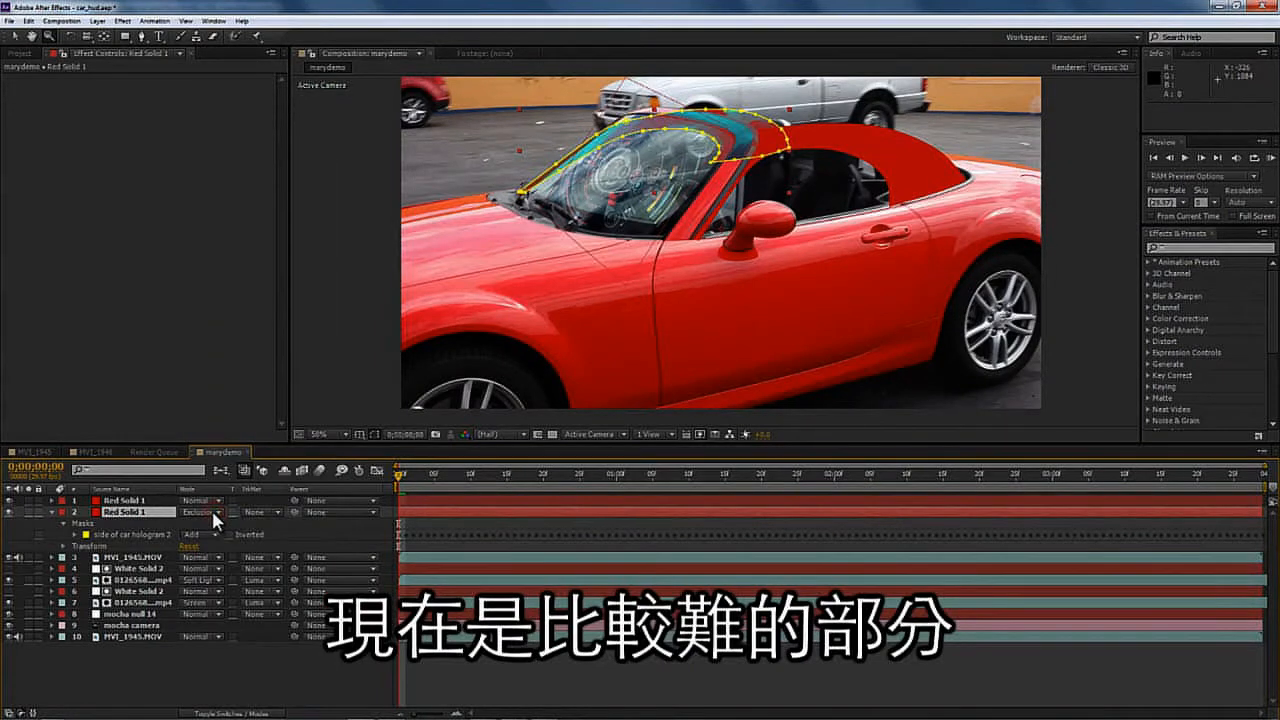
left_click(214, 513)
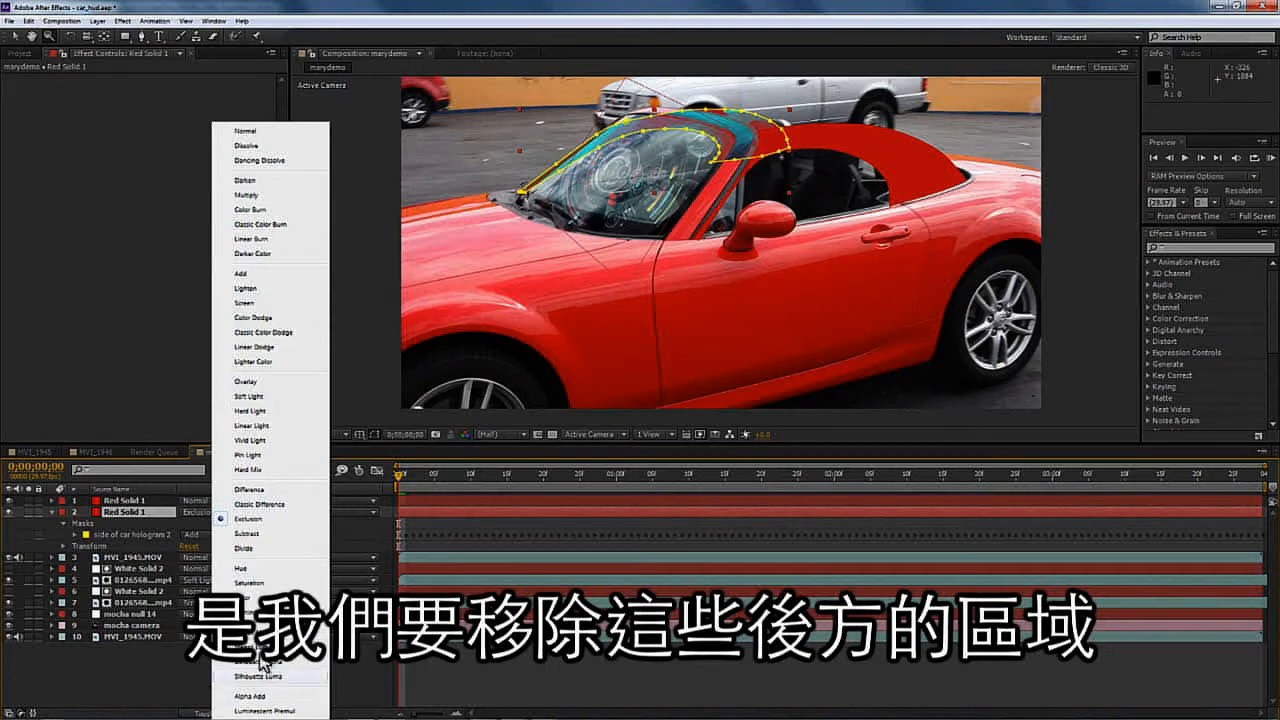
left_click(255, 397)
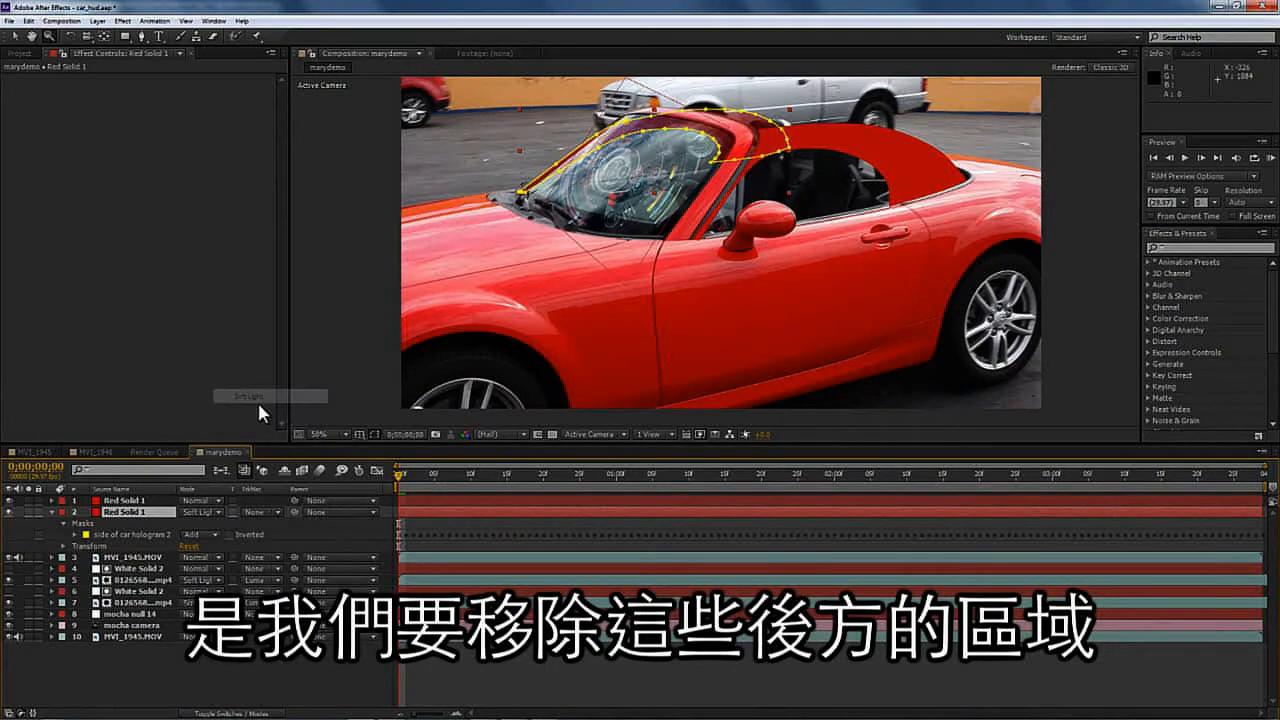
- Set the top red solid layer's blending mode to Soft Light as well
left_click(144, 500)
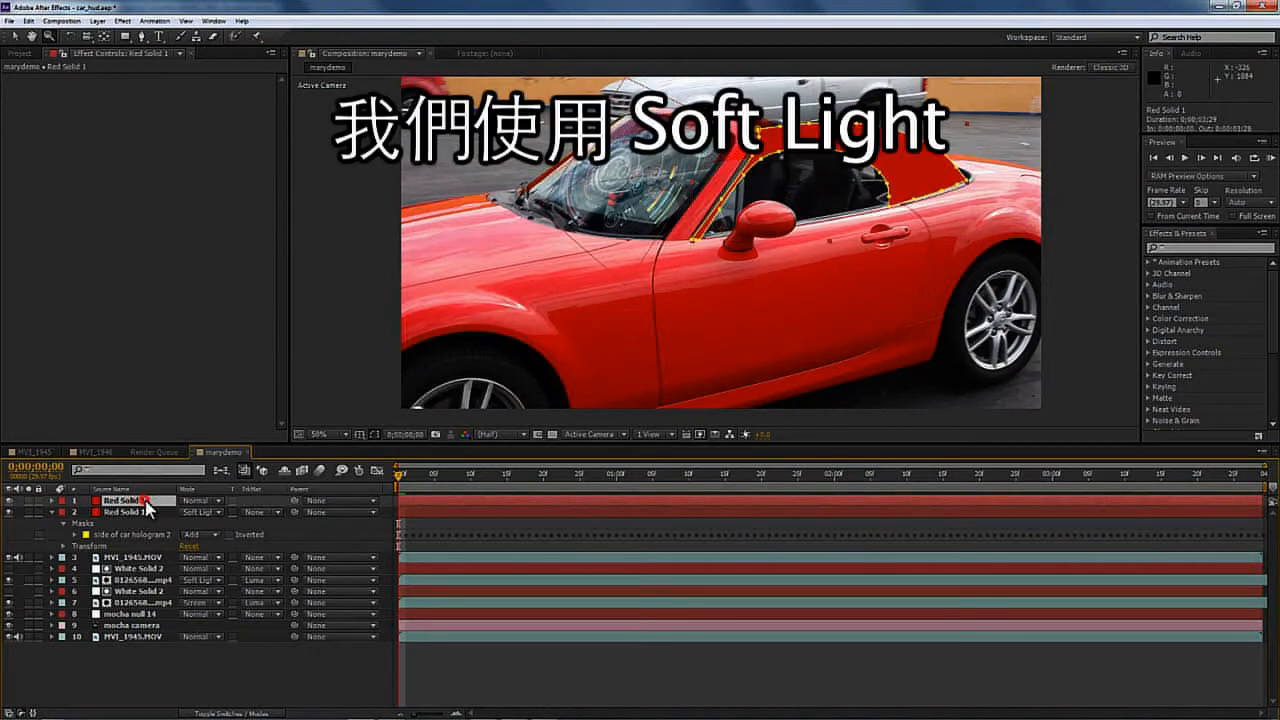
left_click(198, 512)
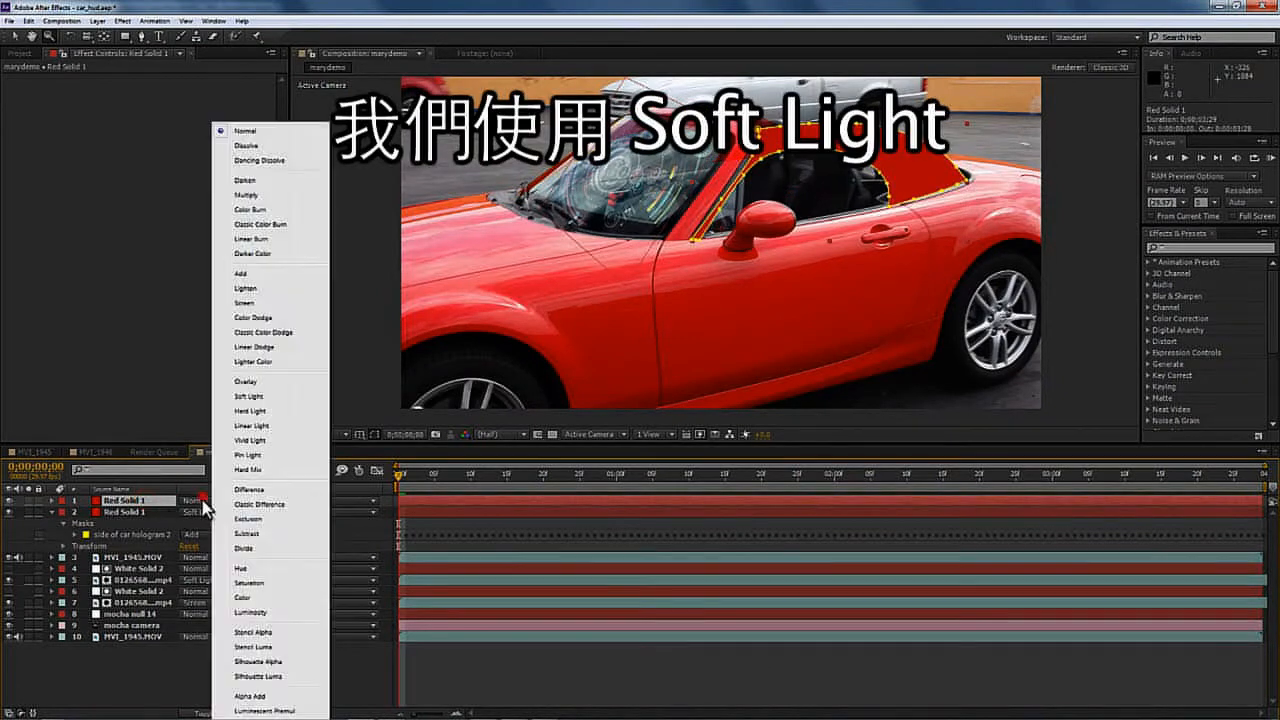
left_click(270, 396)
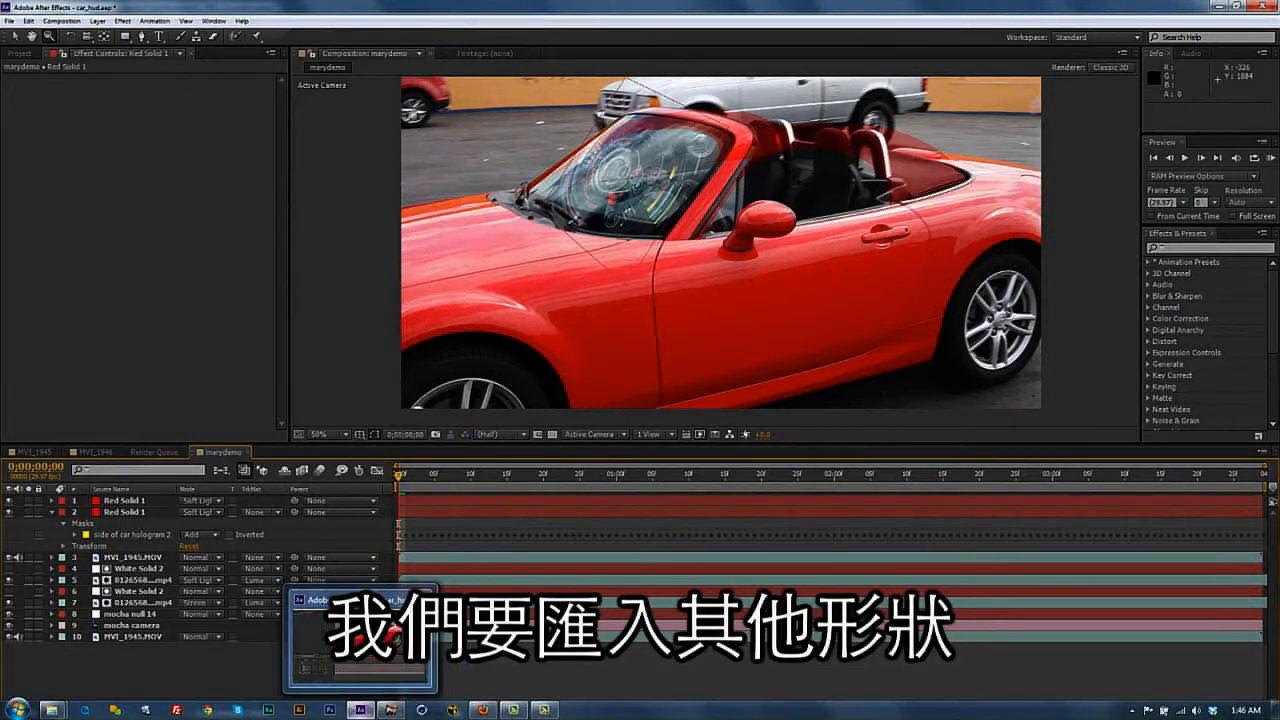
- Switch to mocha and toggle layer visibility so the carseats layer is shown
left_click(393, 711)
left_click(10, 177)
left_click(10, 145)
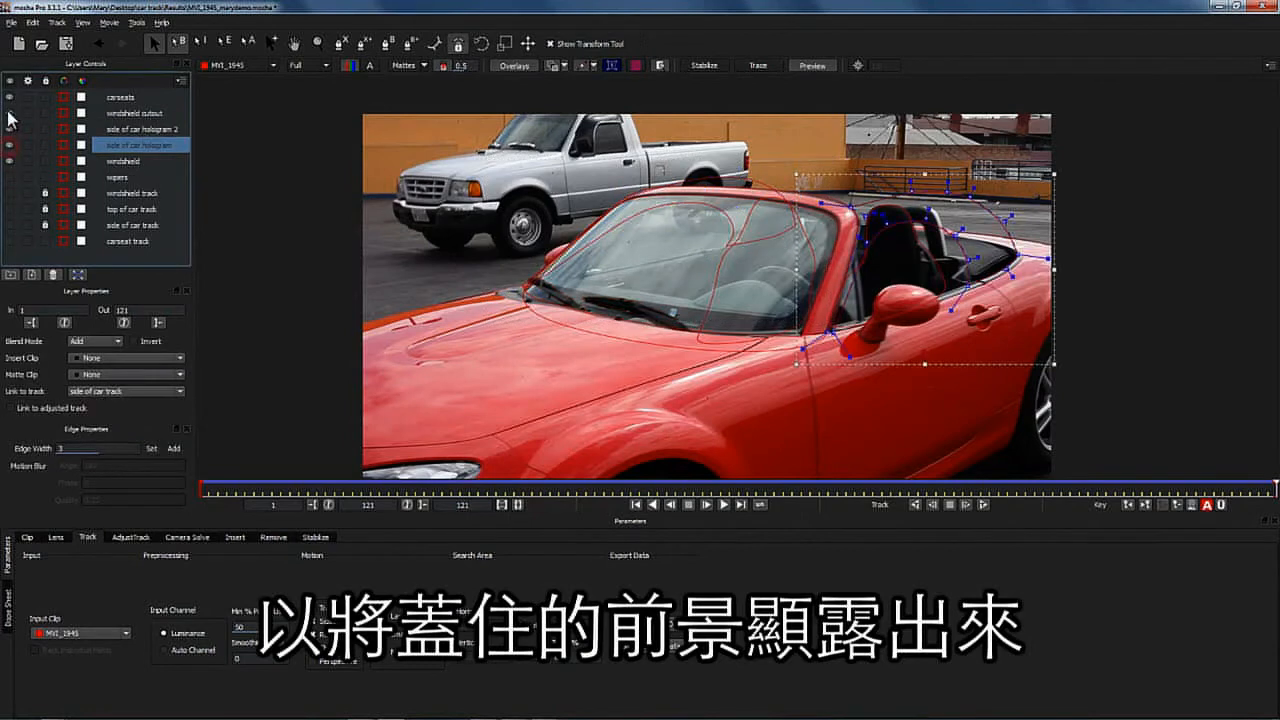
left_click(9, 114)
left_click(9, 129)
left_click(10, 160)
left_click(10, 143)
- Copy the carseats shape data to the clipboard and return to After Effects
left_click(41, 98)
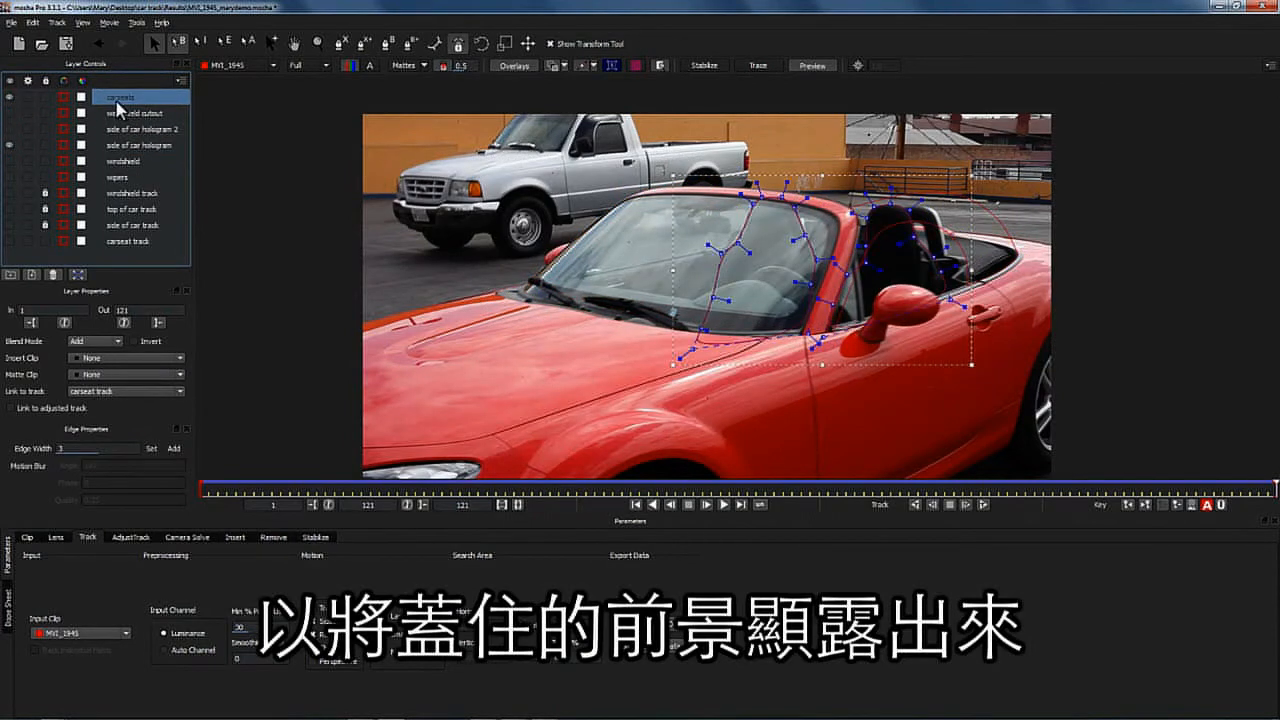
left_click(645, 648)
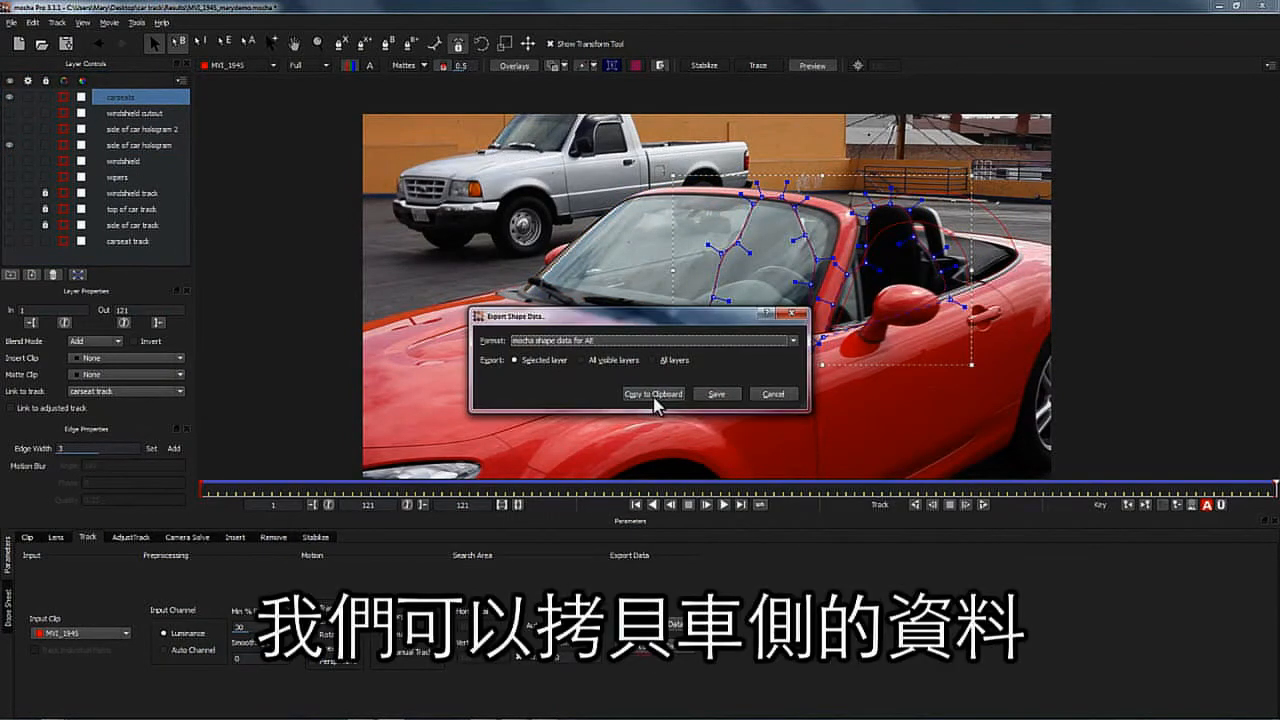
left_click(652, 397)
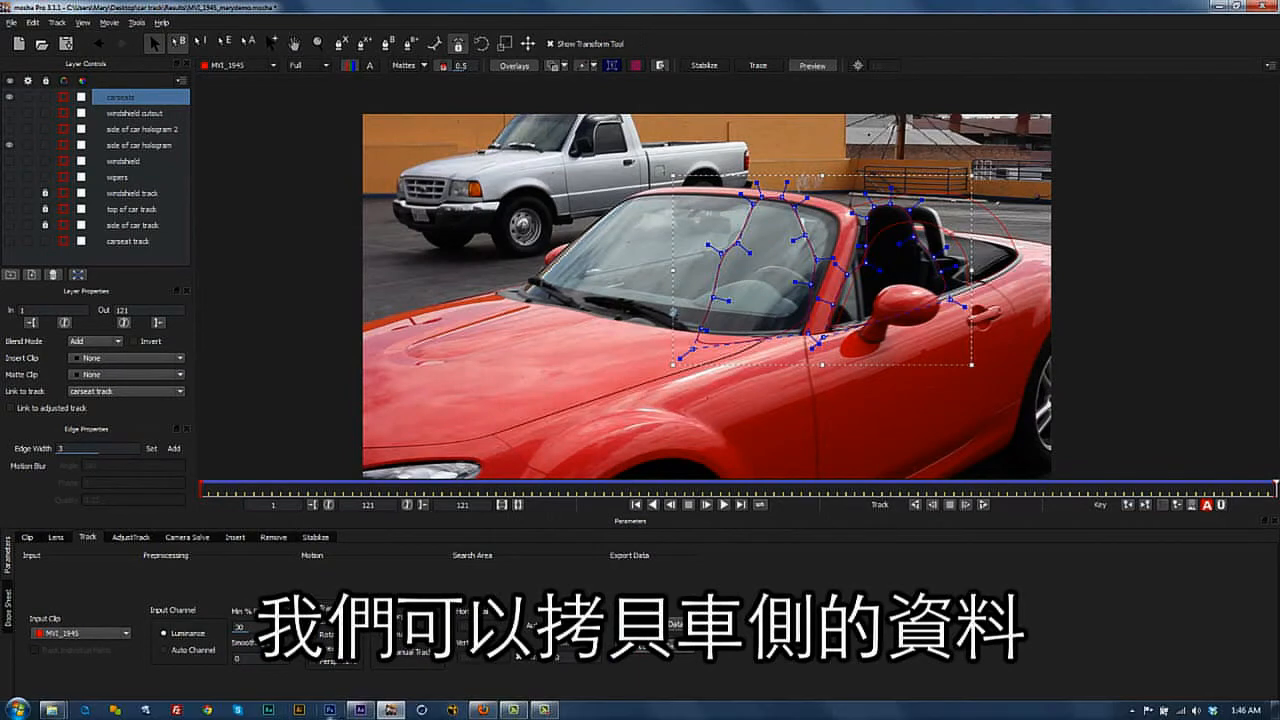
left_click(360, 708)
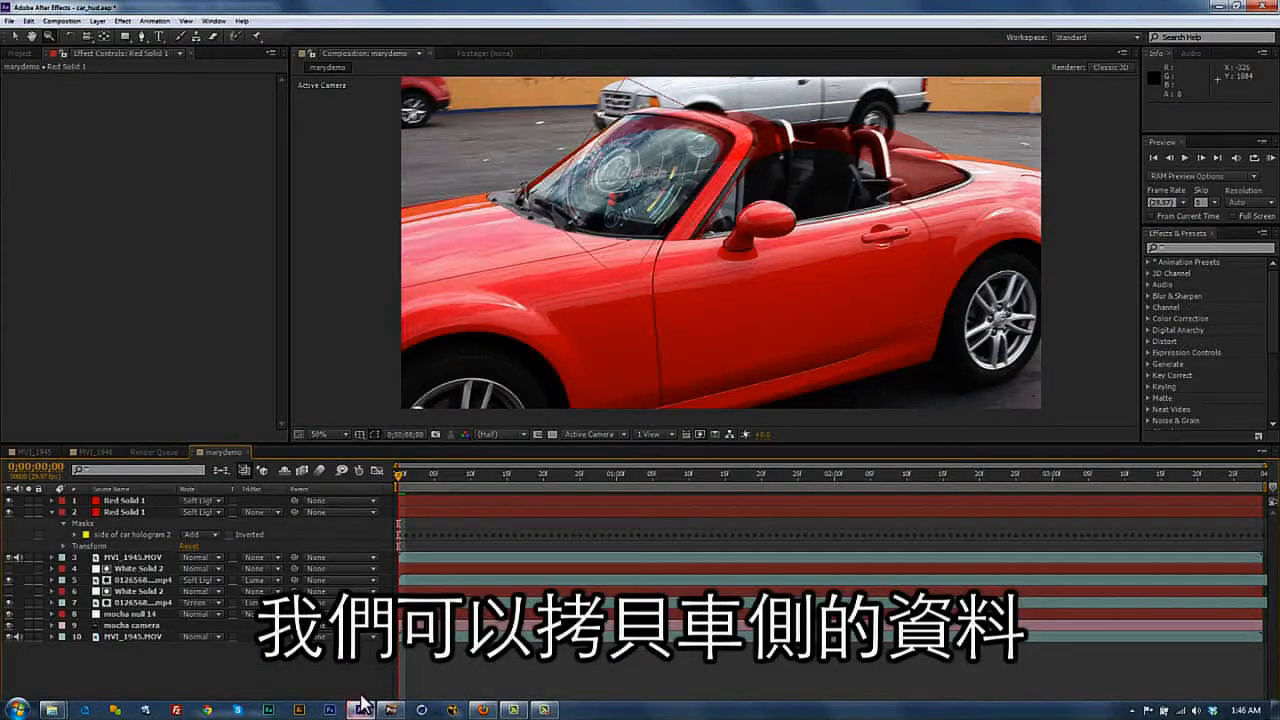
- Select the second red solid and paste the carseats mocha masks onto it
left_click(125, 504)
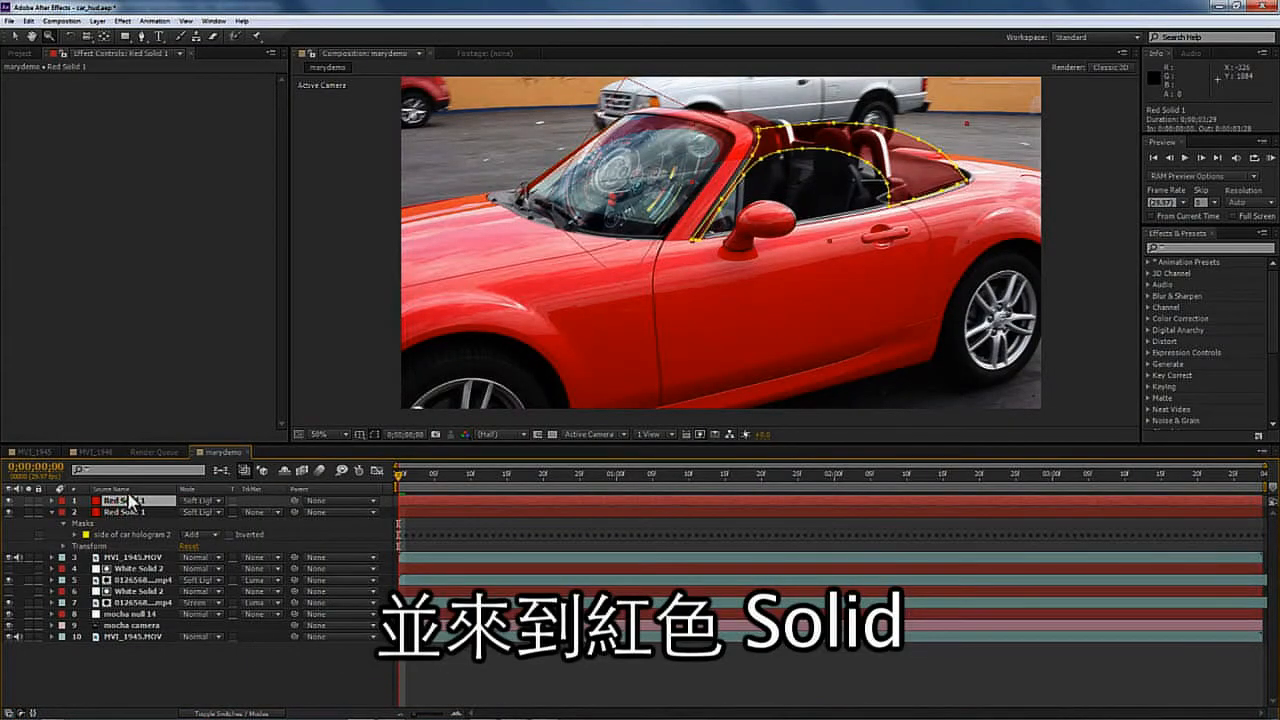
left_click(130, 512)
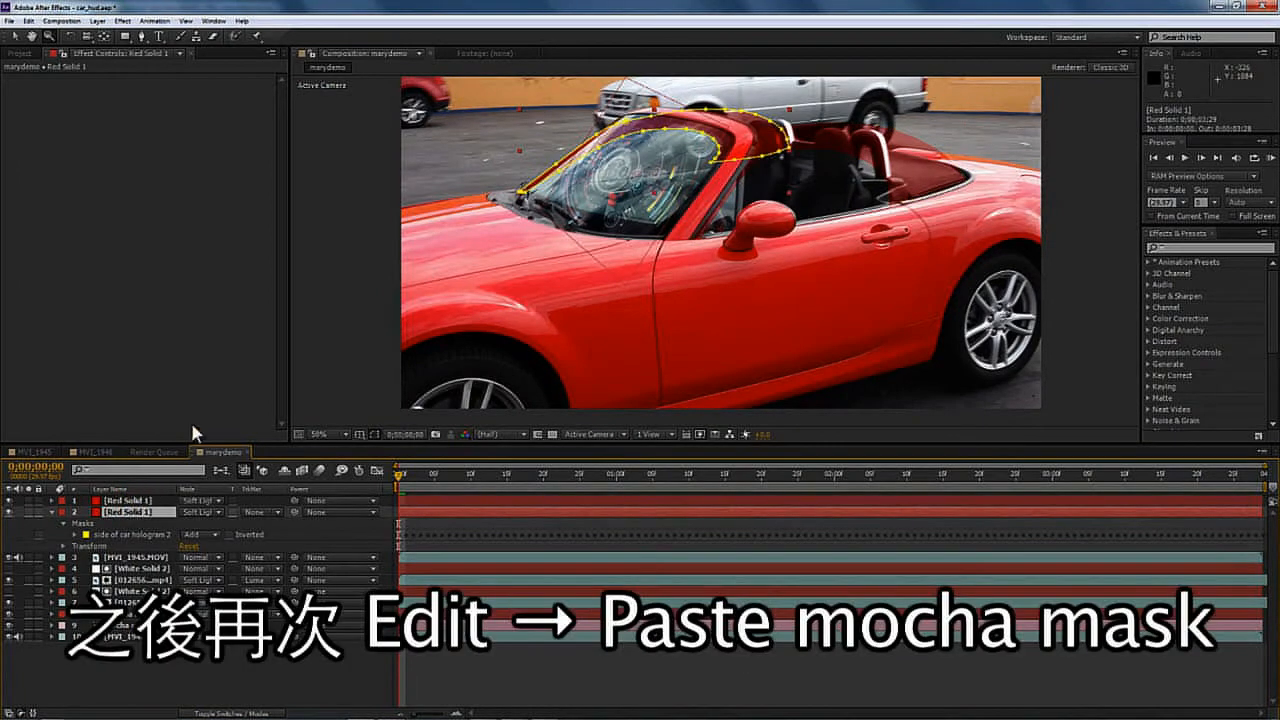
left_click(28, 20)
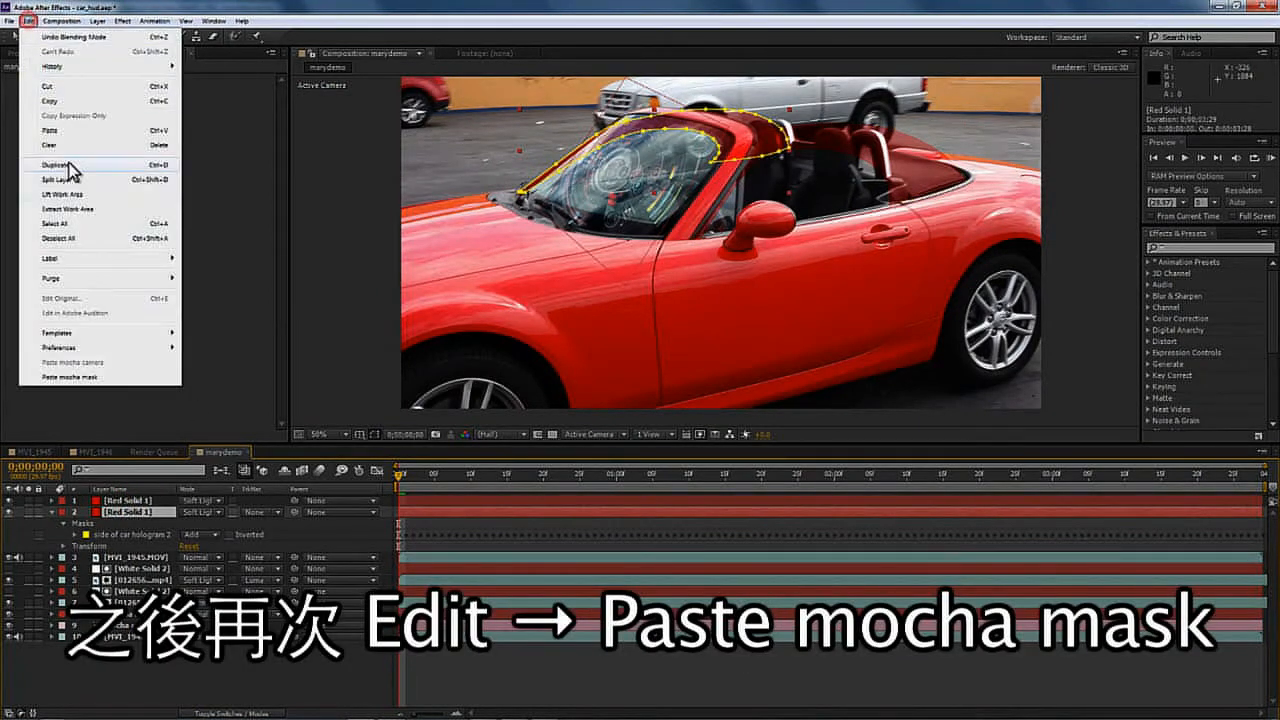
left_click(84, 377)
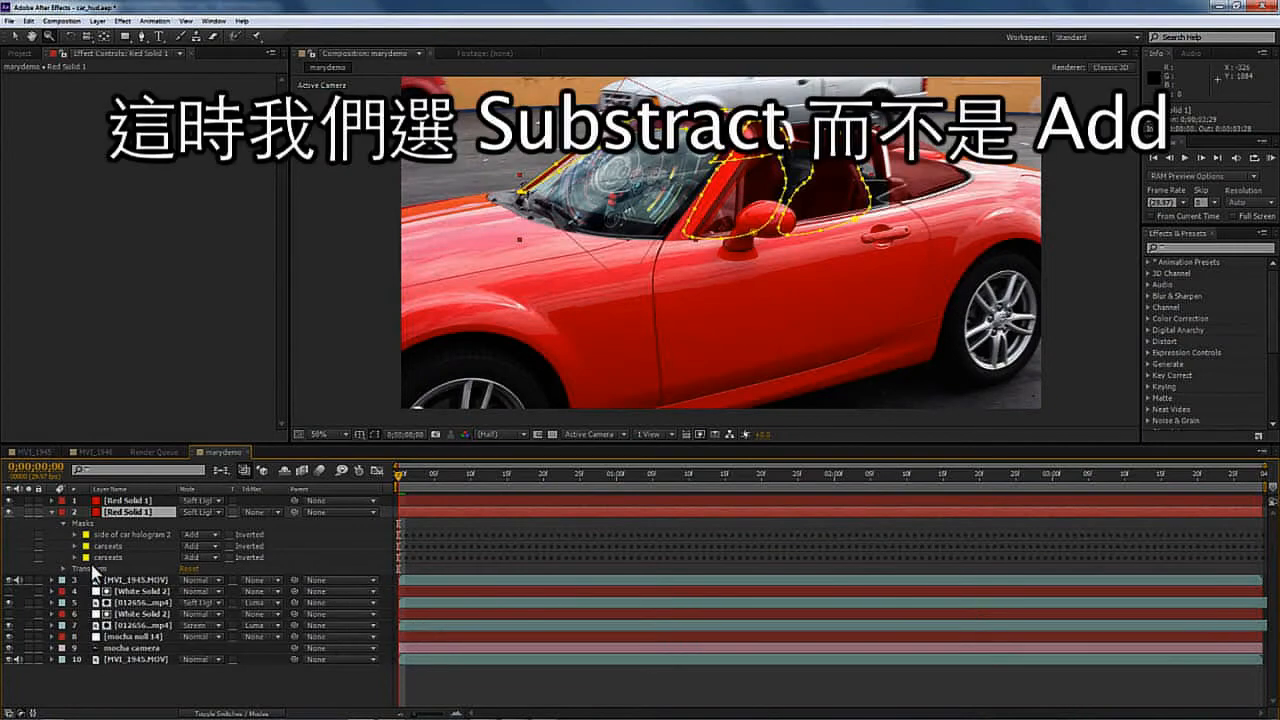
- Set both carseats masks to Subtract and preview the composition
left_click(193, 556)
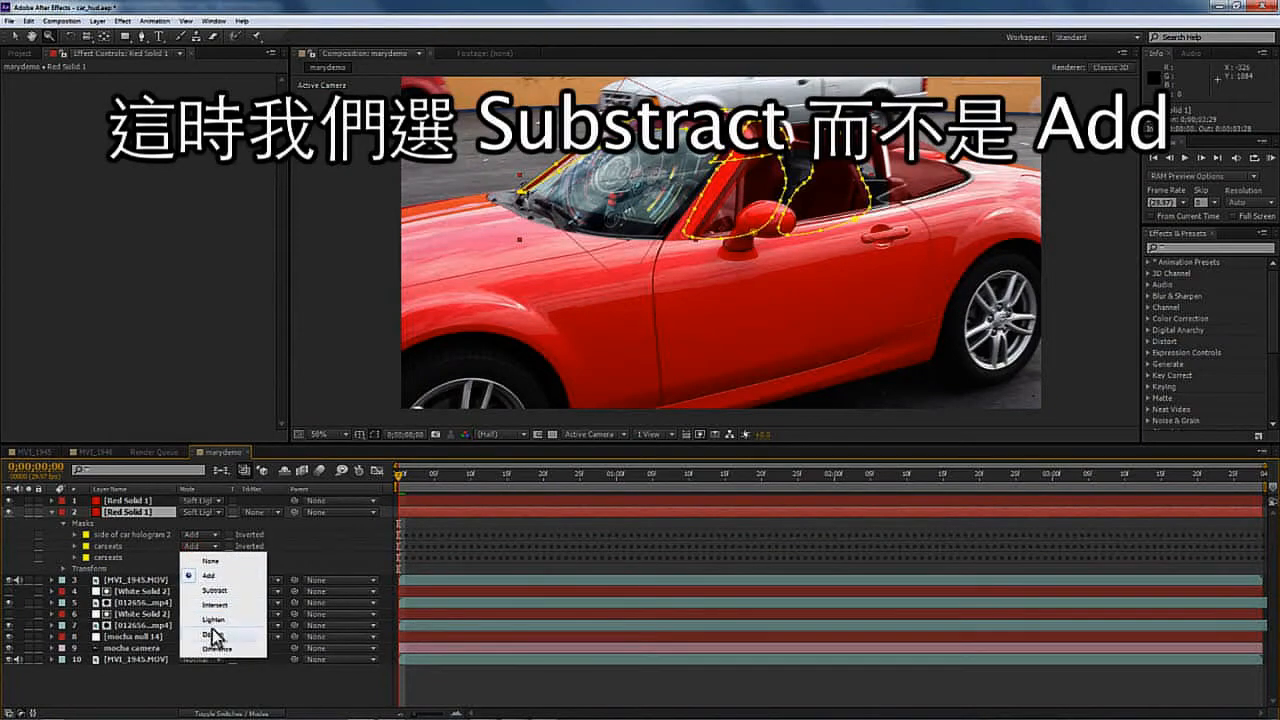
left_click(218, 600)
left_click(193, 557)
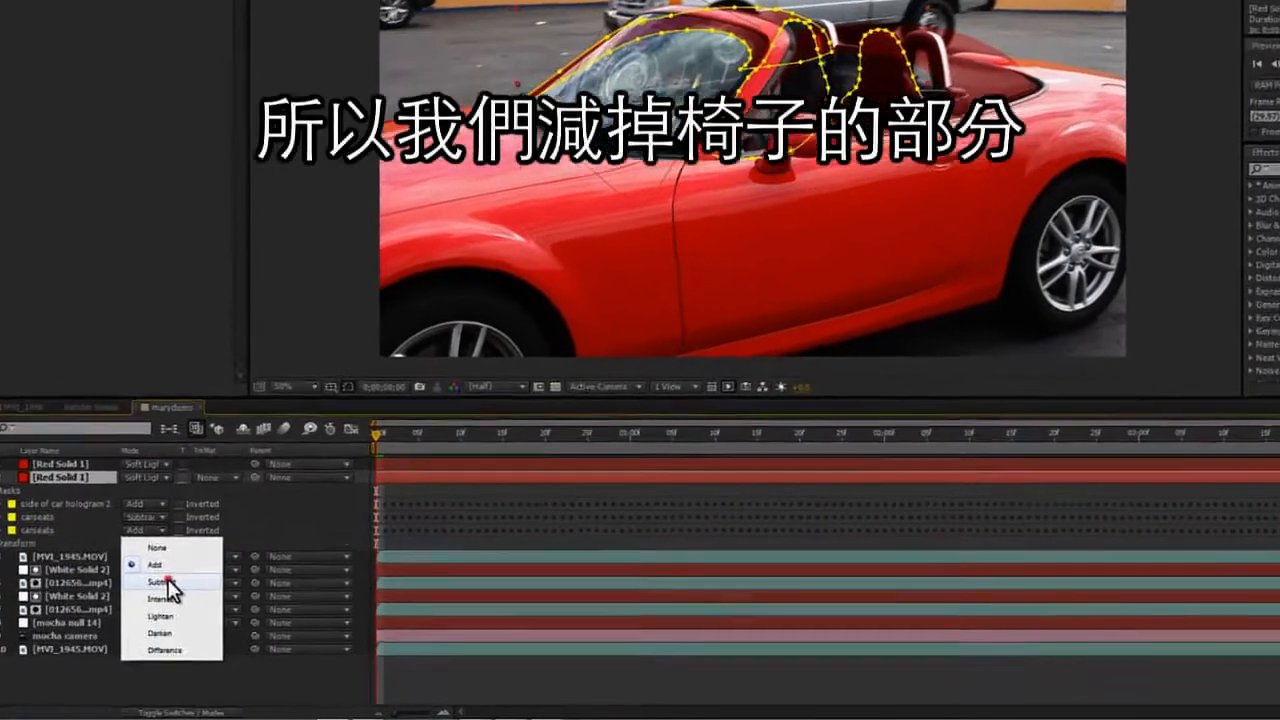
left_click(168, 582)
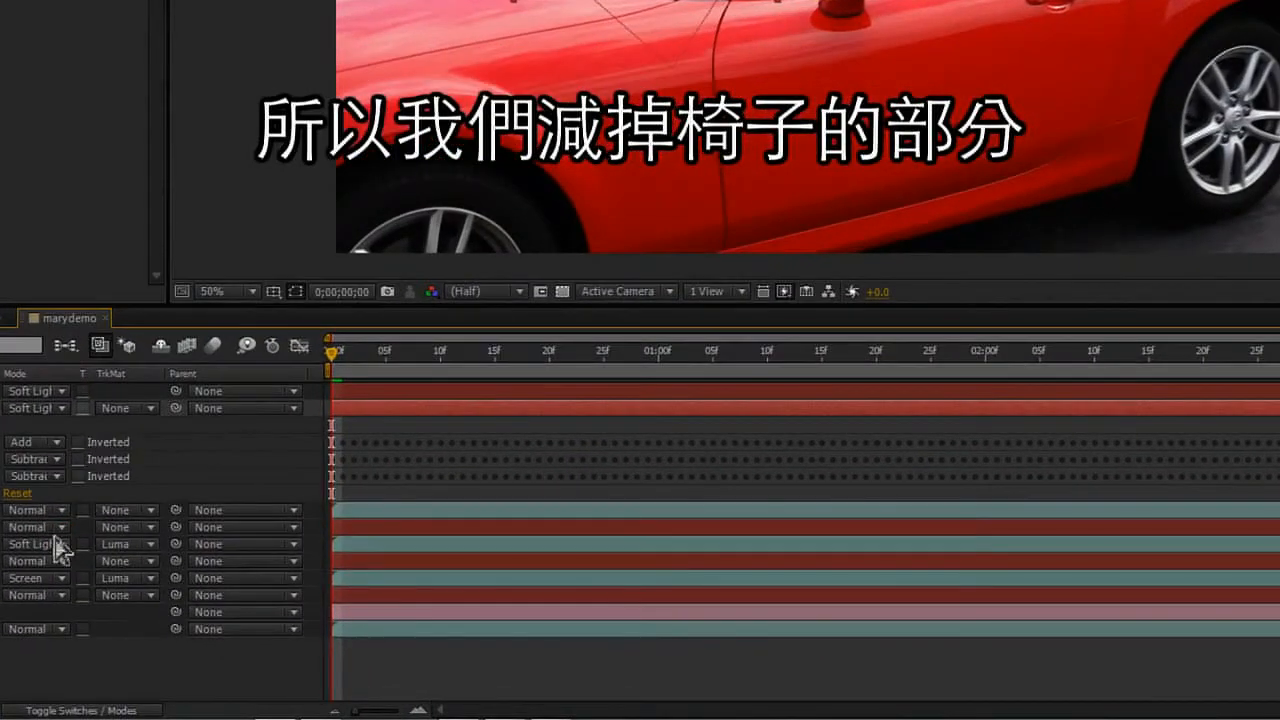
key("space")
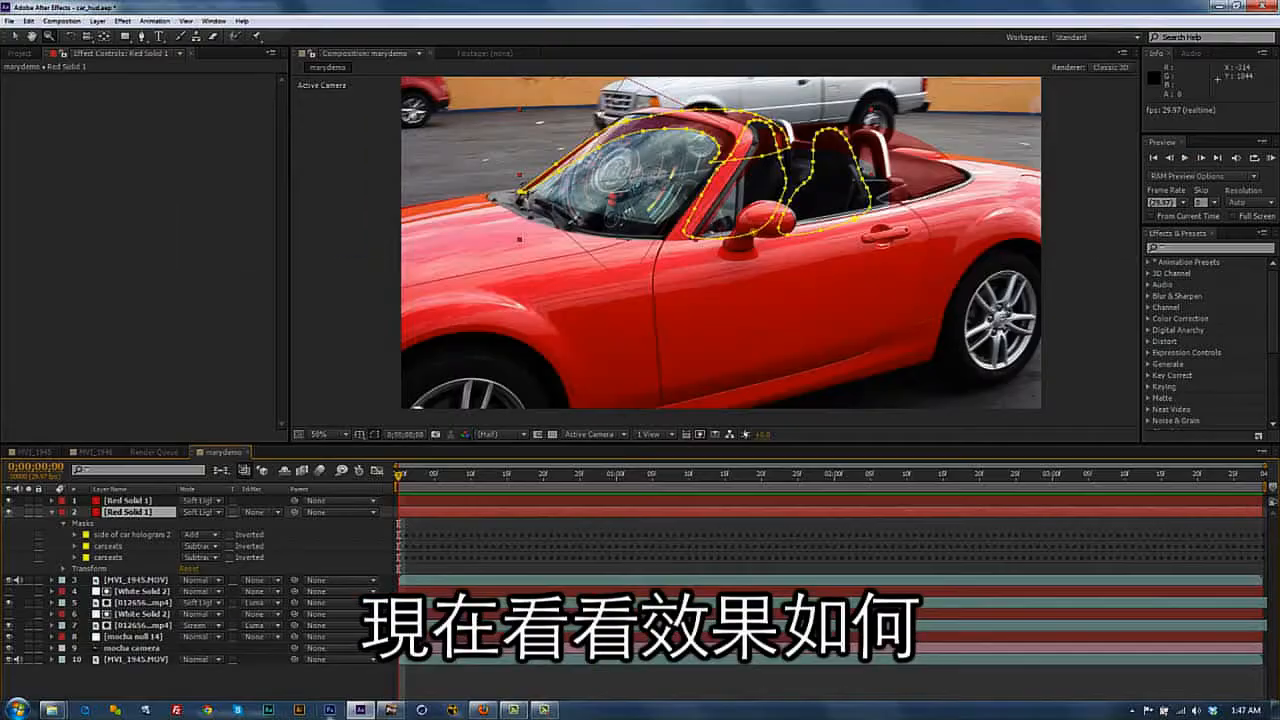
- In mocha, hide the carseats and side hologram layers and show the windshield cutout and windshield layers
left_click(392, 710)
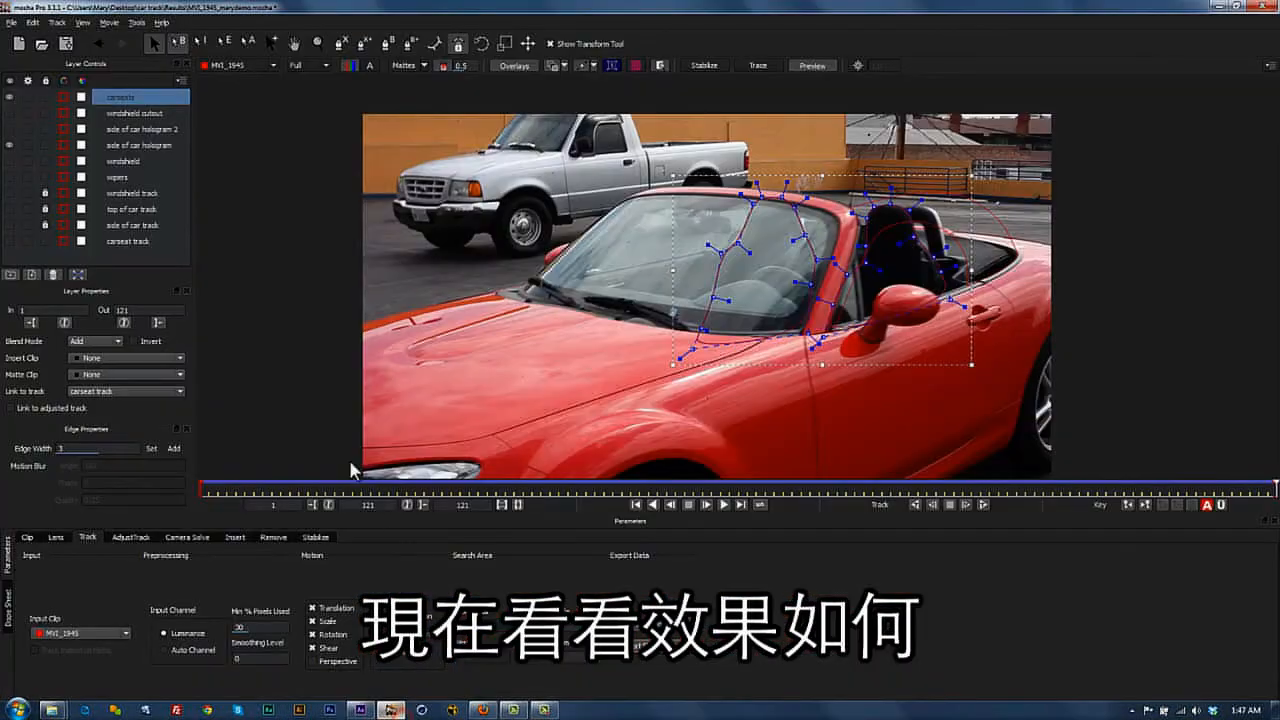
left_click(116, 115)
left_click(10, 97)
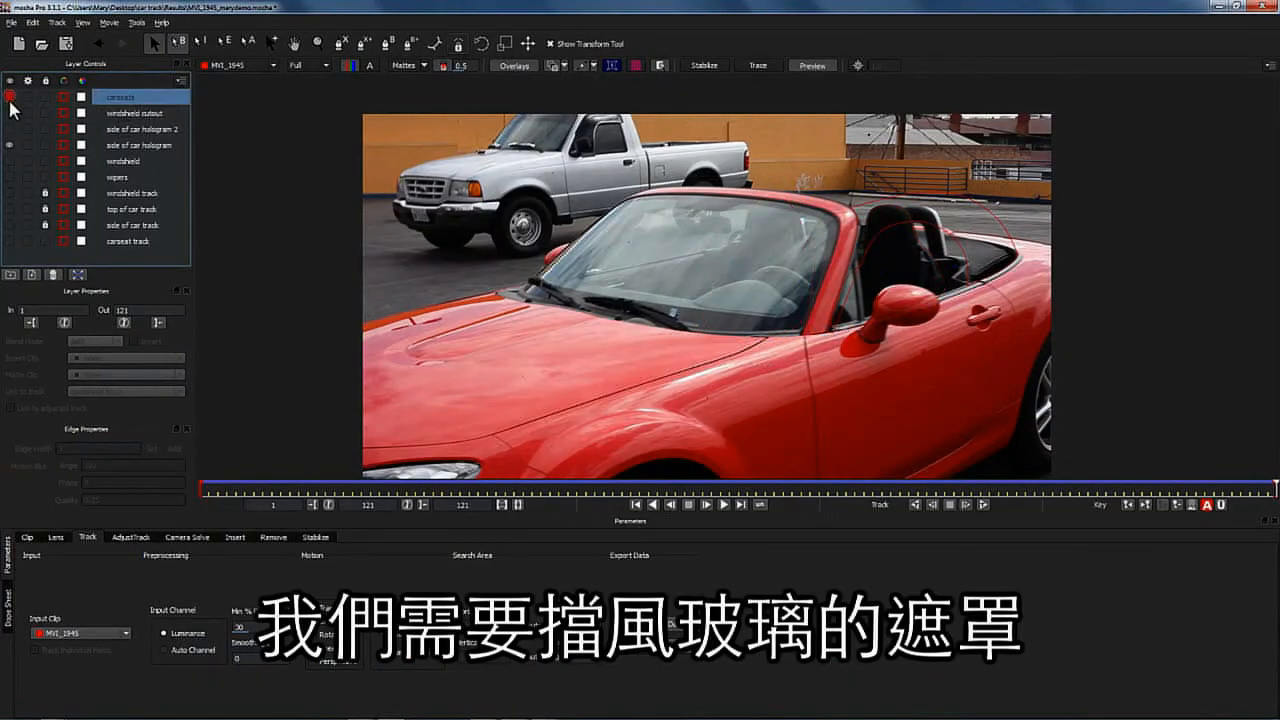
left_click(10, 145)
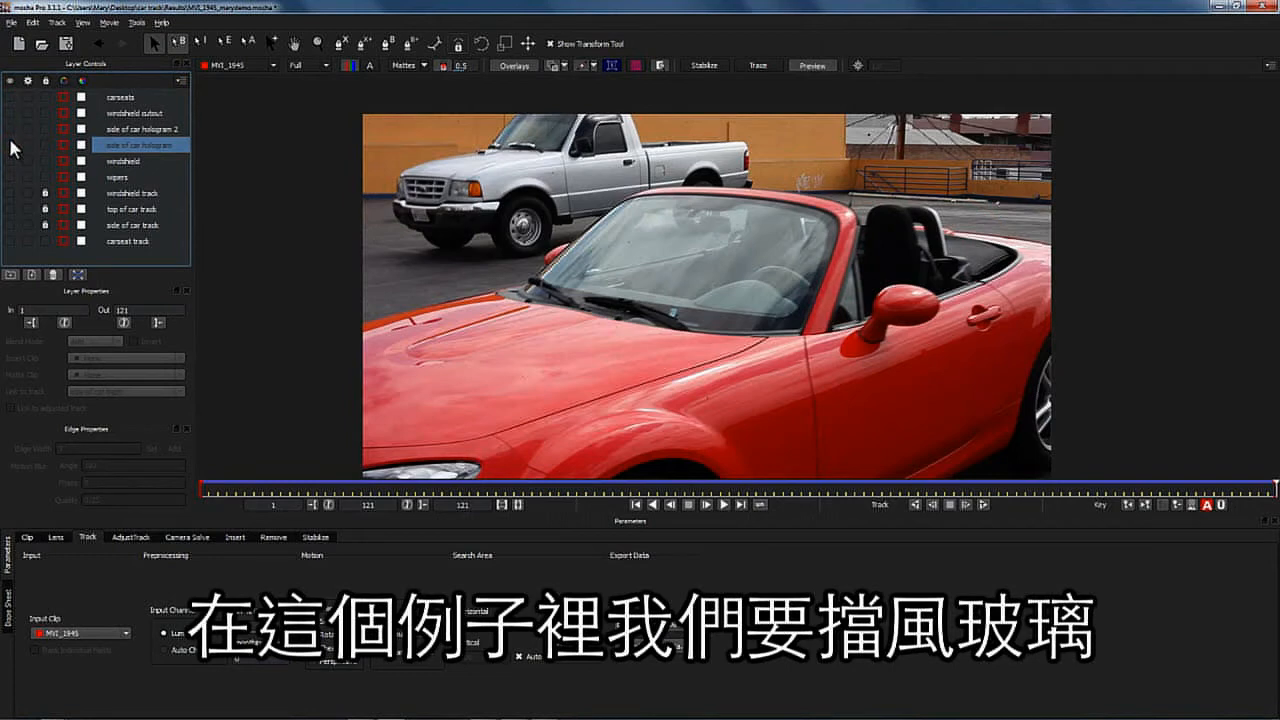
left_click(11, 113)
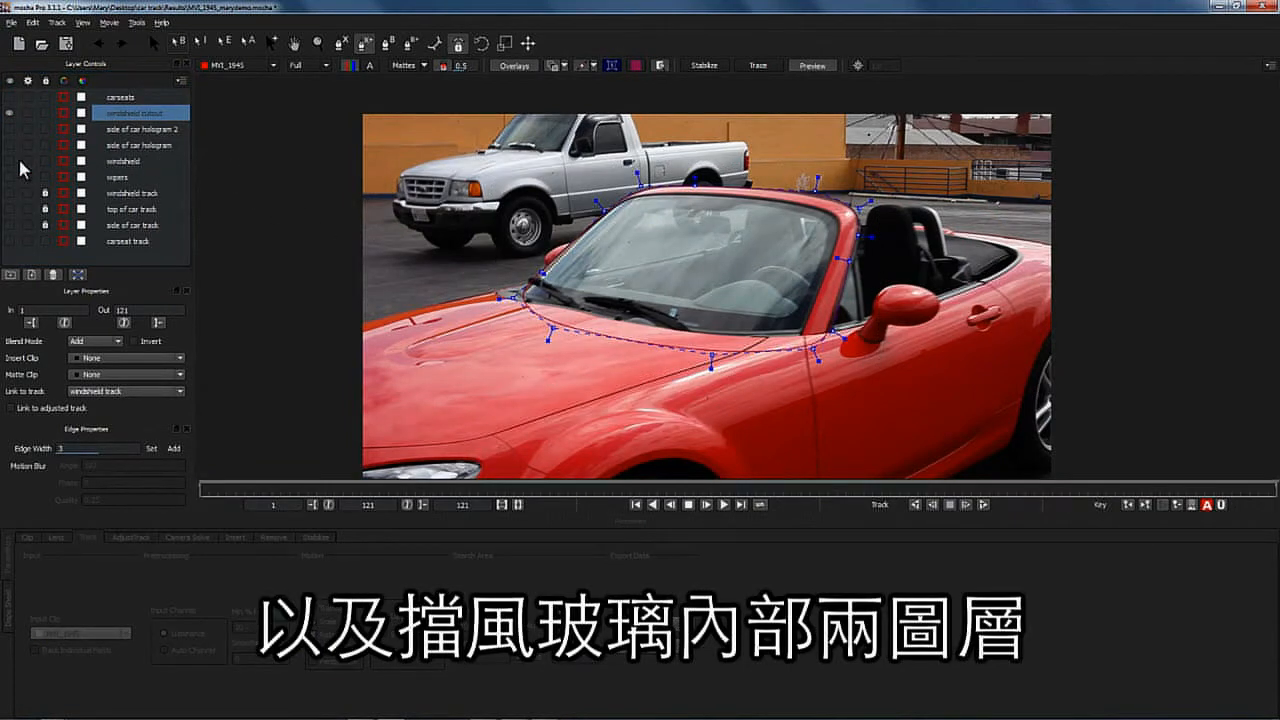
left_click(10, 160)
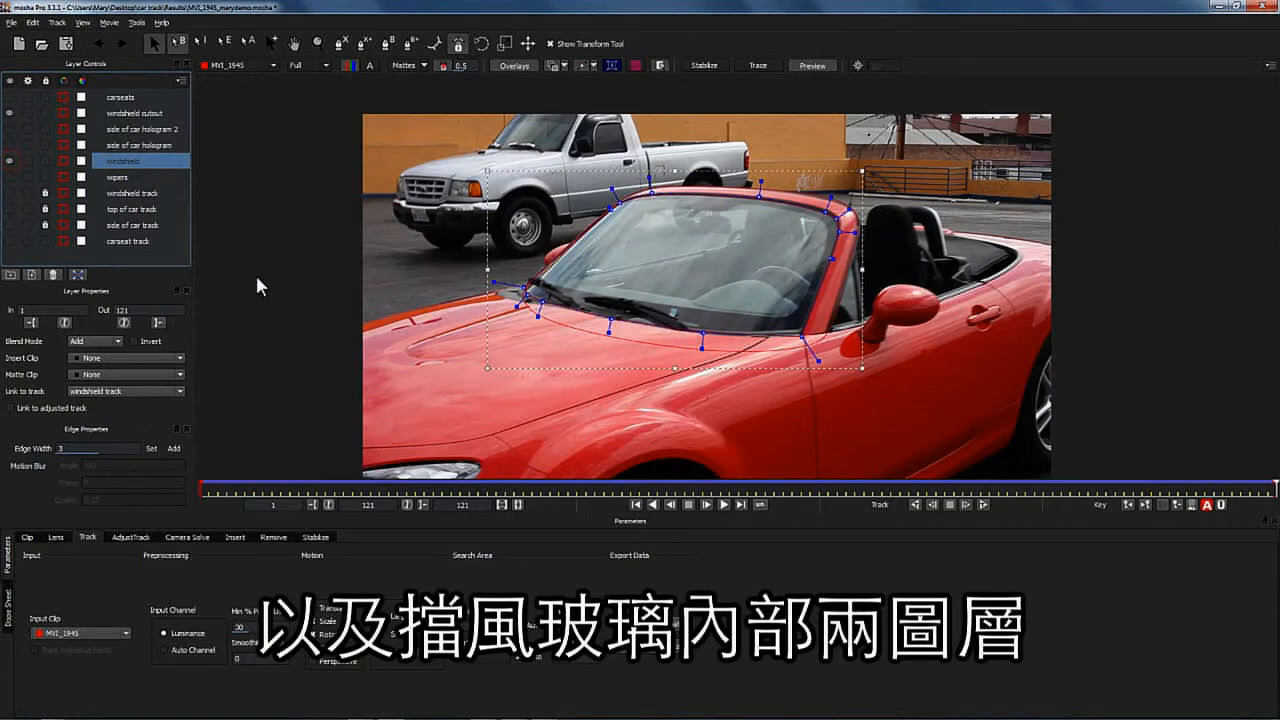
- Copy the shape data of all visible windshield layers to the clipboard and return to After Effects
left_click(652, 647)
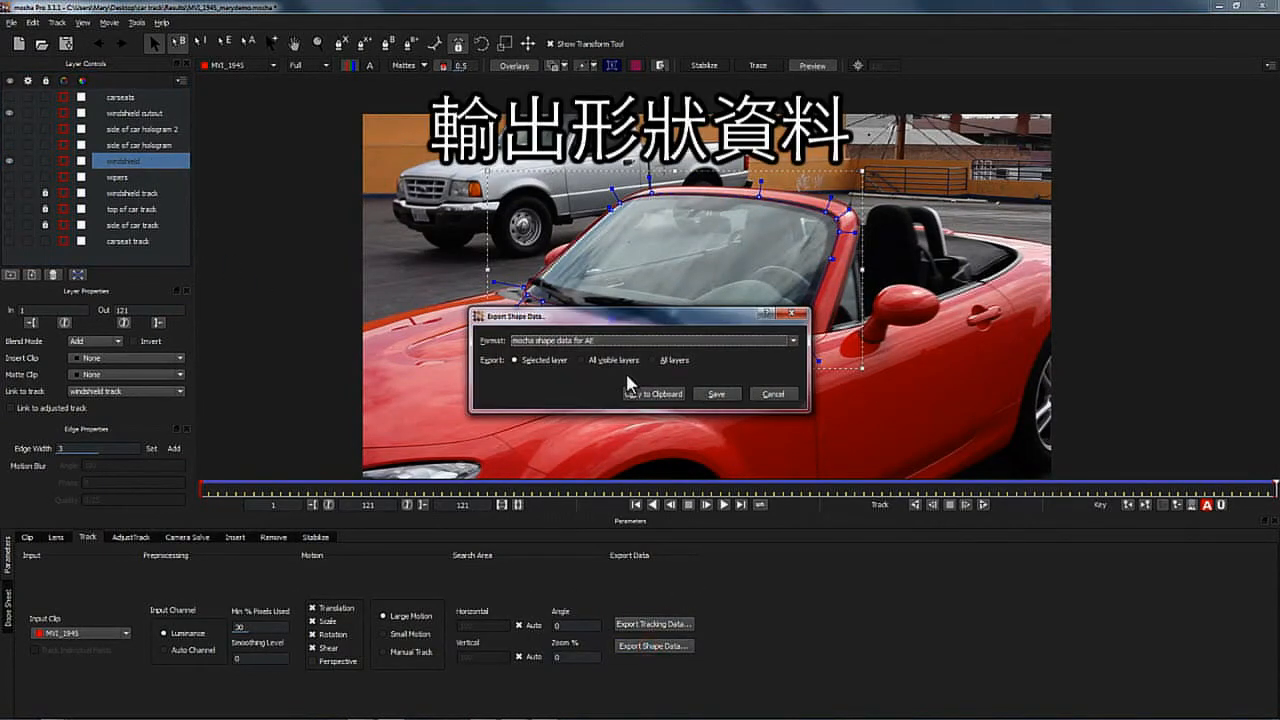
left_click(584, 361)
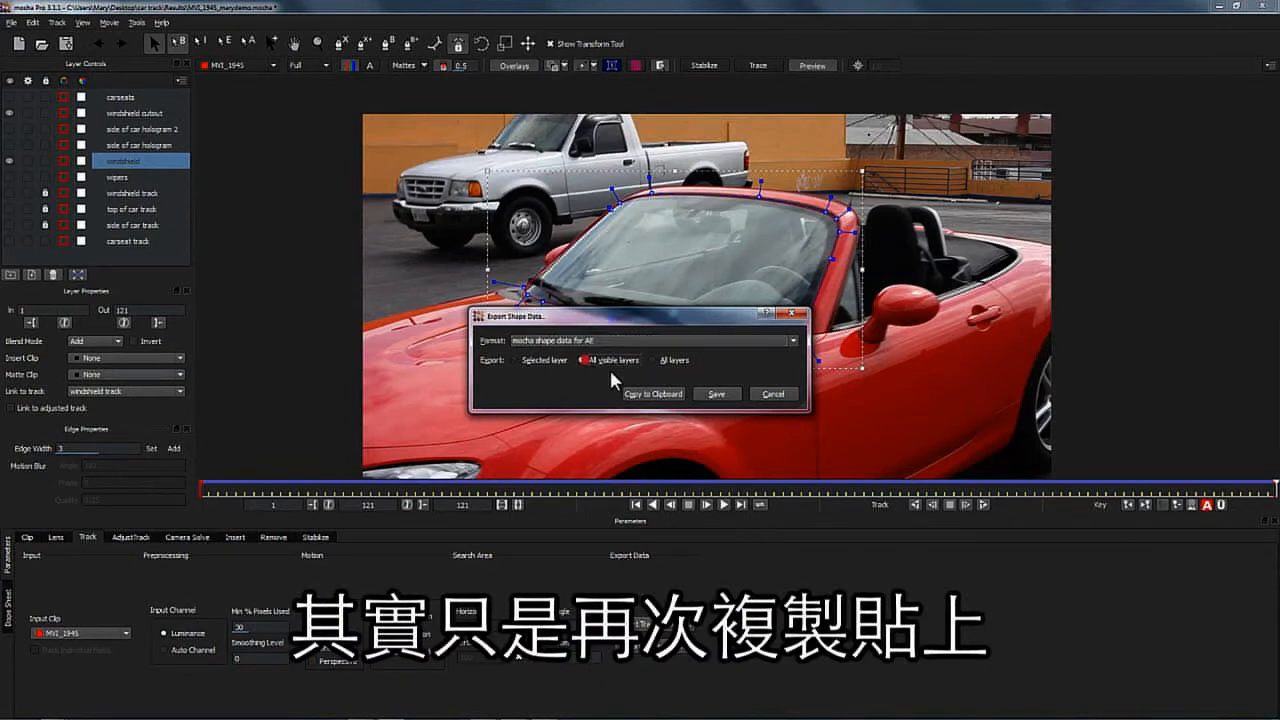
left_click(653, 394)
mouse_move(256, 711)
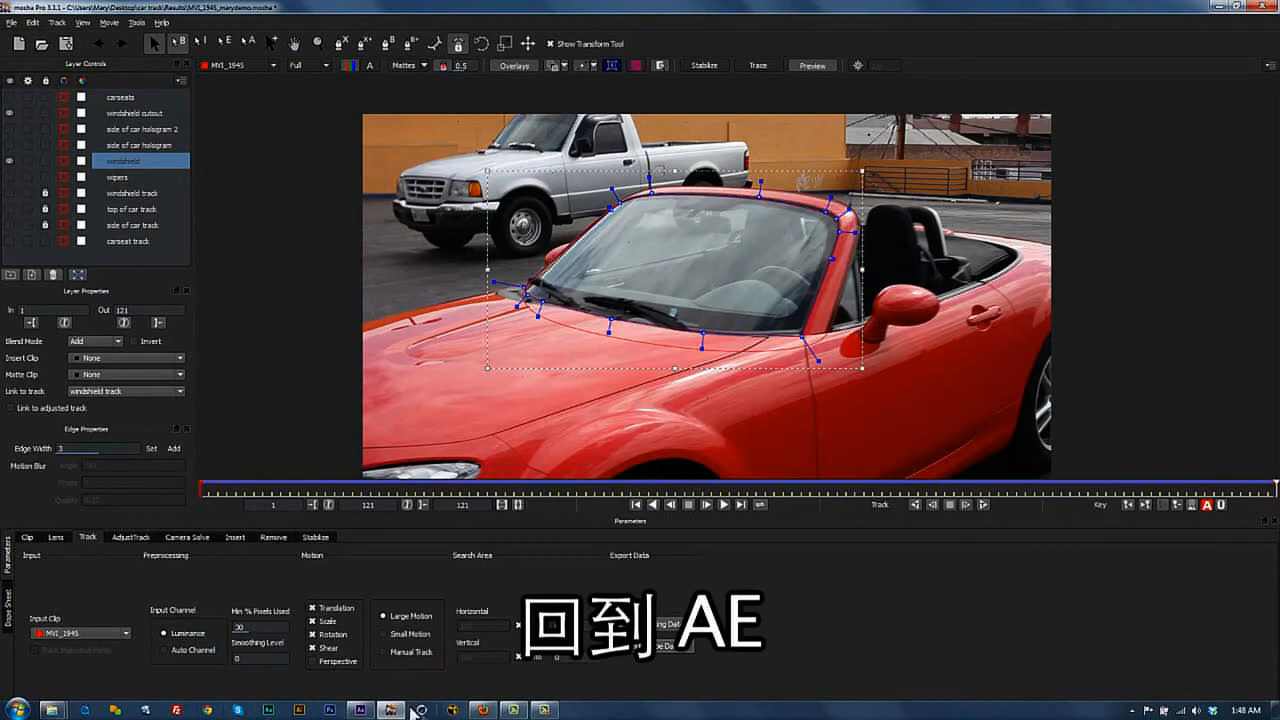
left_click(360, 710)
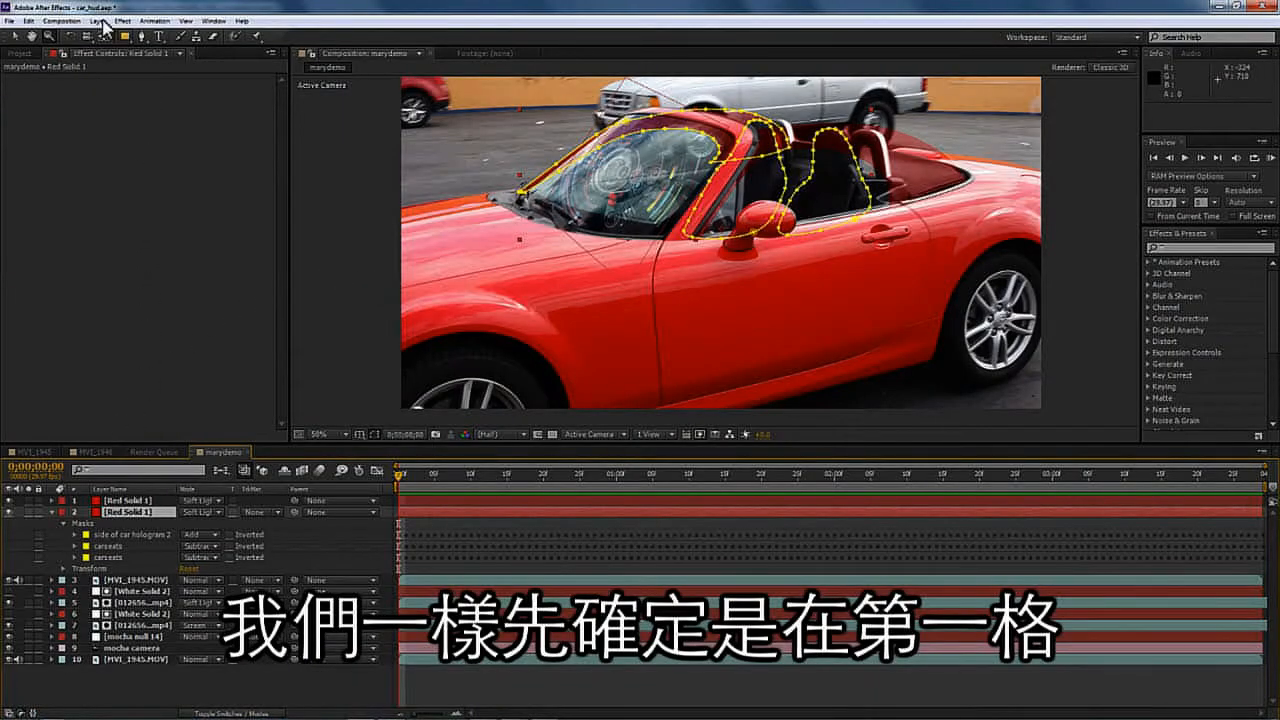
- Paste the windshield mocha masks onto the second red solid
left_click(29, 20)
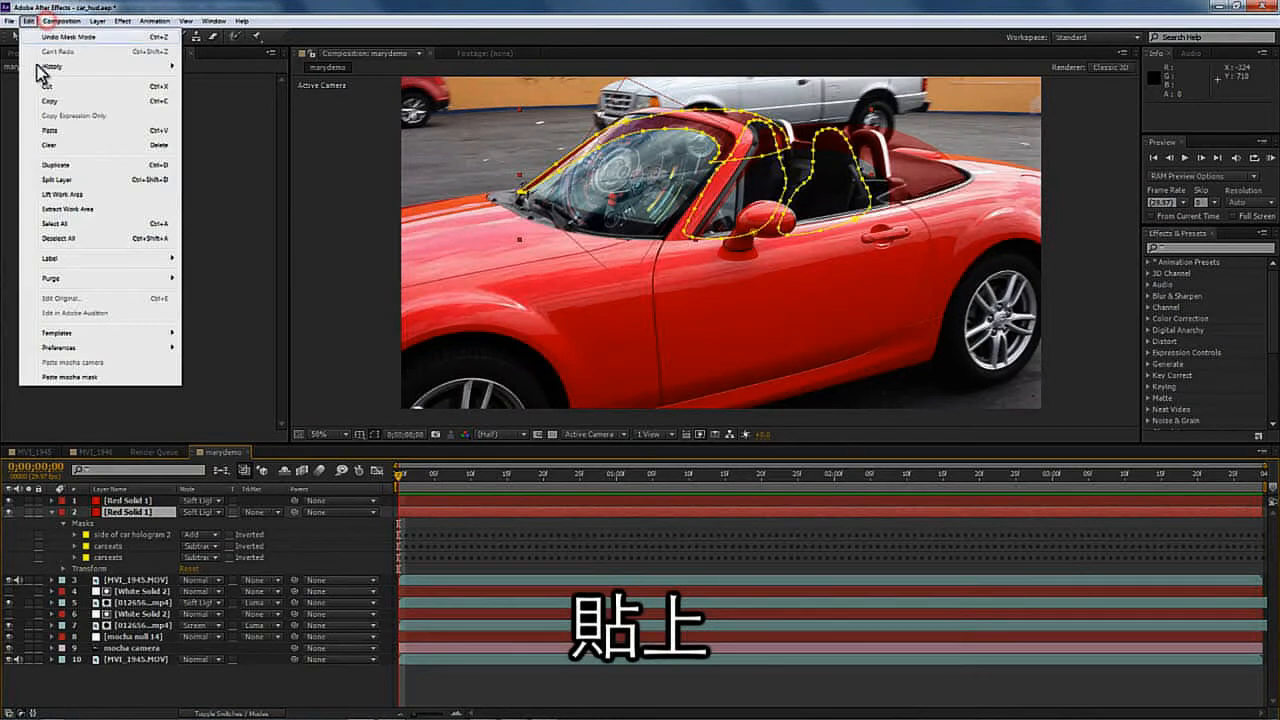
left_click(66, 375)
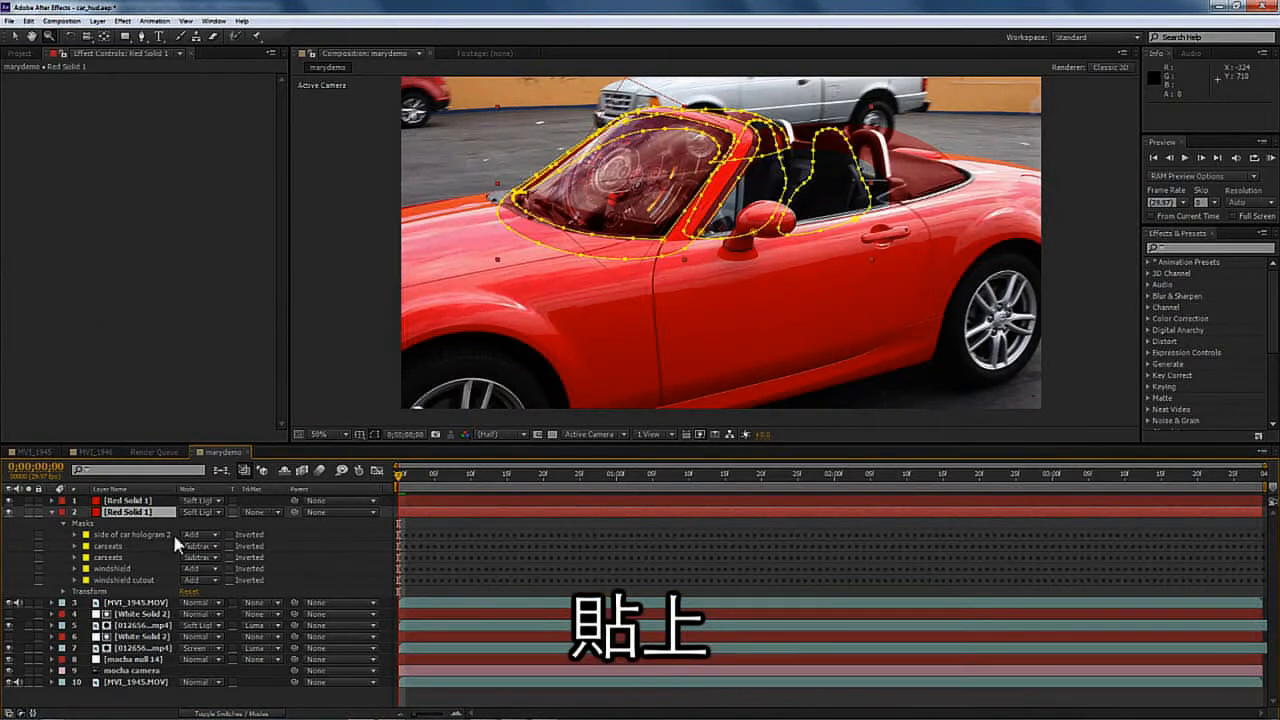
- Set the windshield and windshield cutout masks to Subtract and preview the composition
left_click(197, 568)
left_click(208, 609)
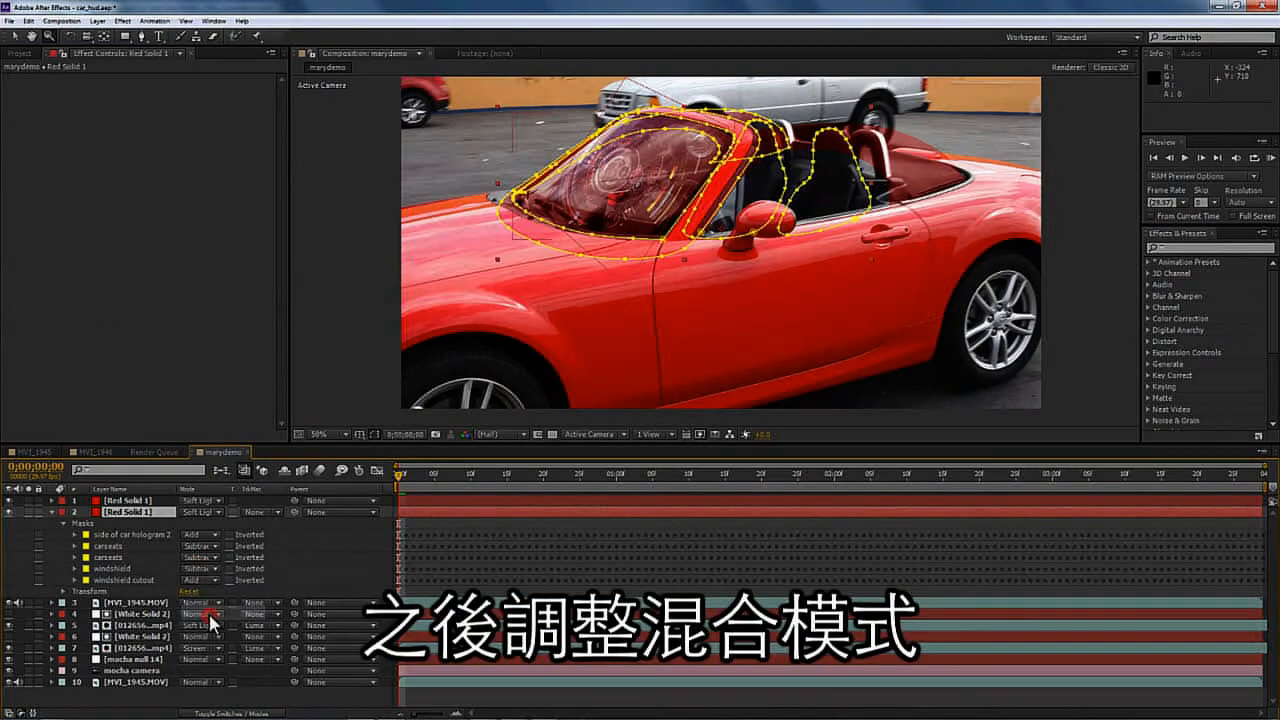
left_click(212, 580)
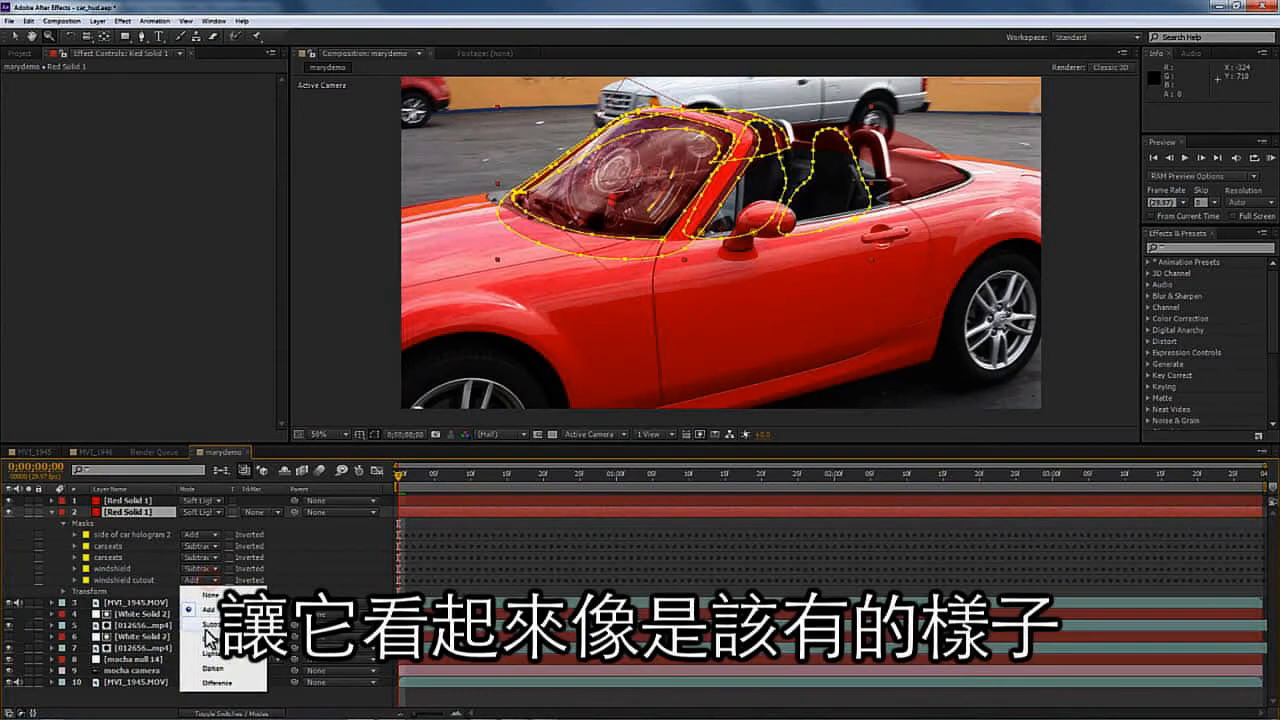
left_click(208, 624)
key("space")
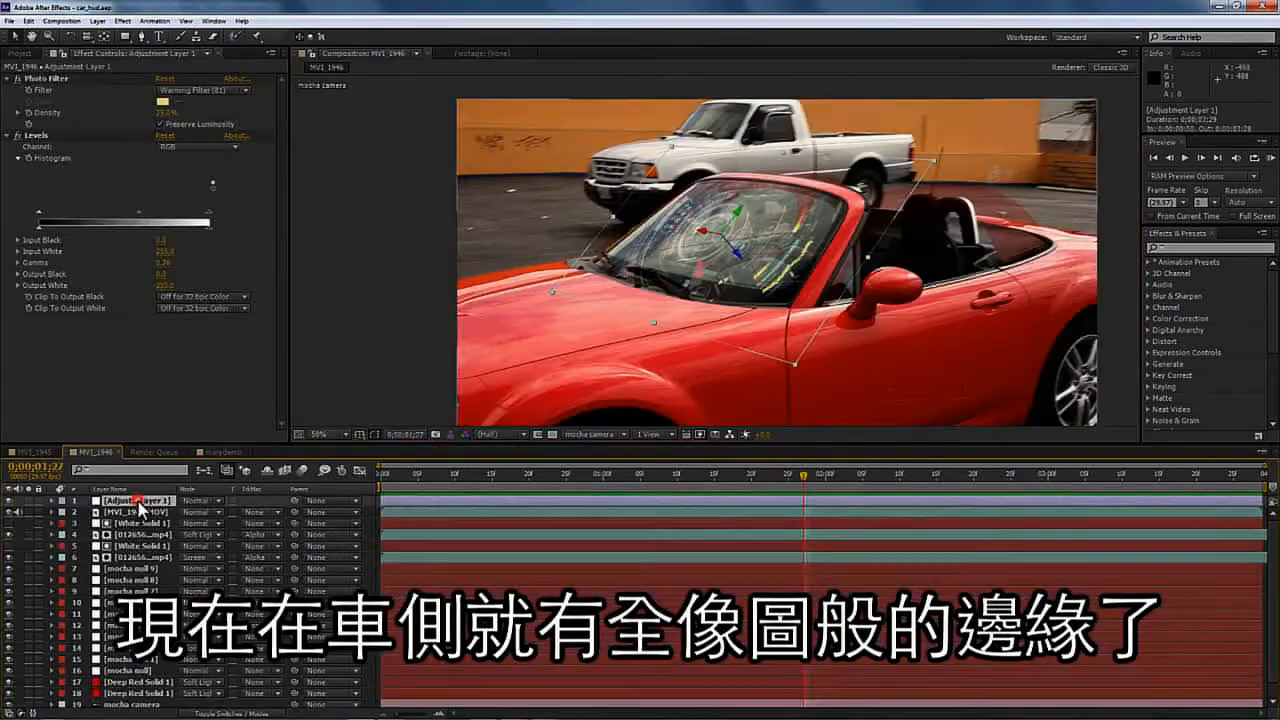
- In the HUD_01 composition, review the HUD layers and pick the Holograms and Compass Parts layers
left_click(140, 501)
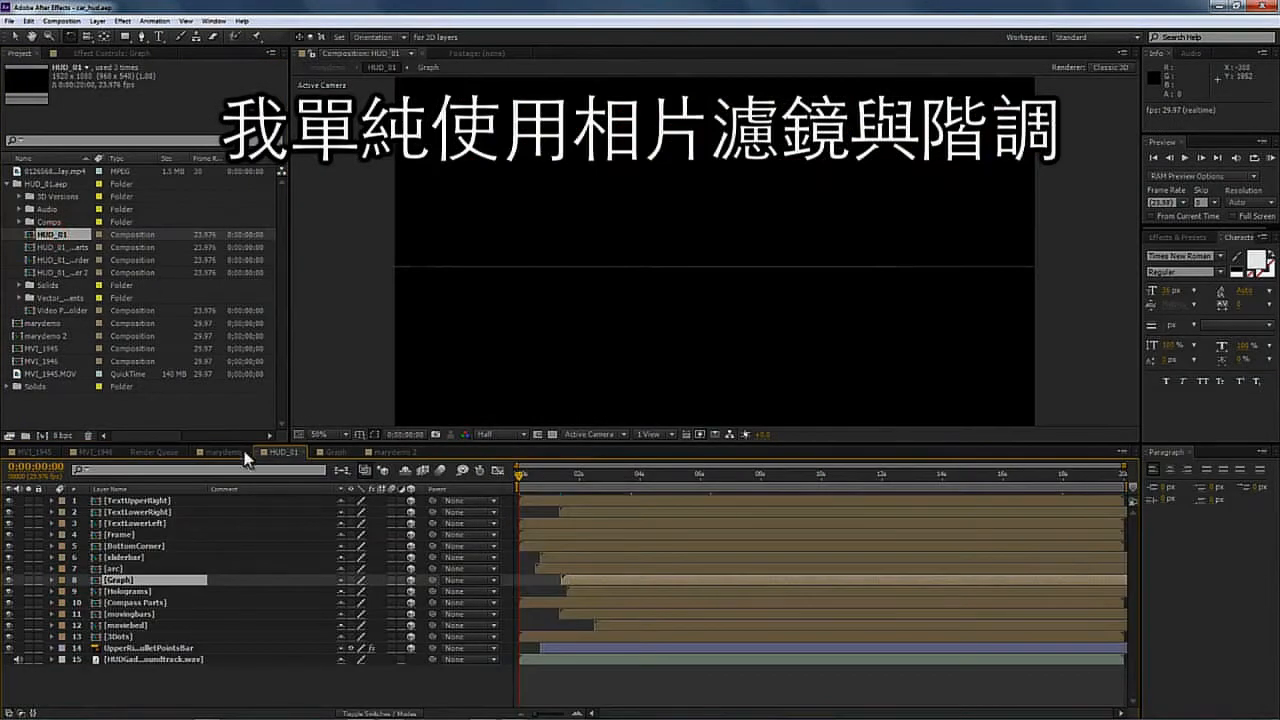
left_click(142, 501)
left_click_drag(551, 478, 697, 474)
left_click(118, 532)
left_click(119, 546)
left_click(119, 558)
left_click(119, 581)
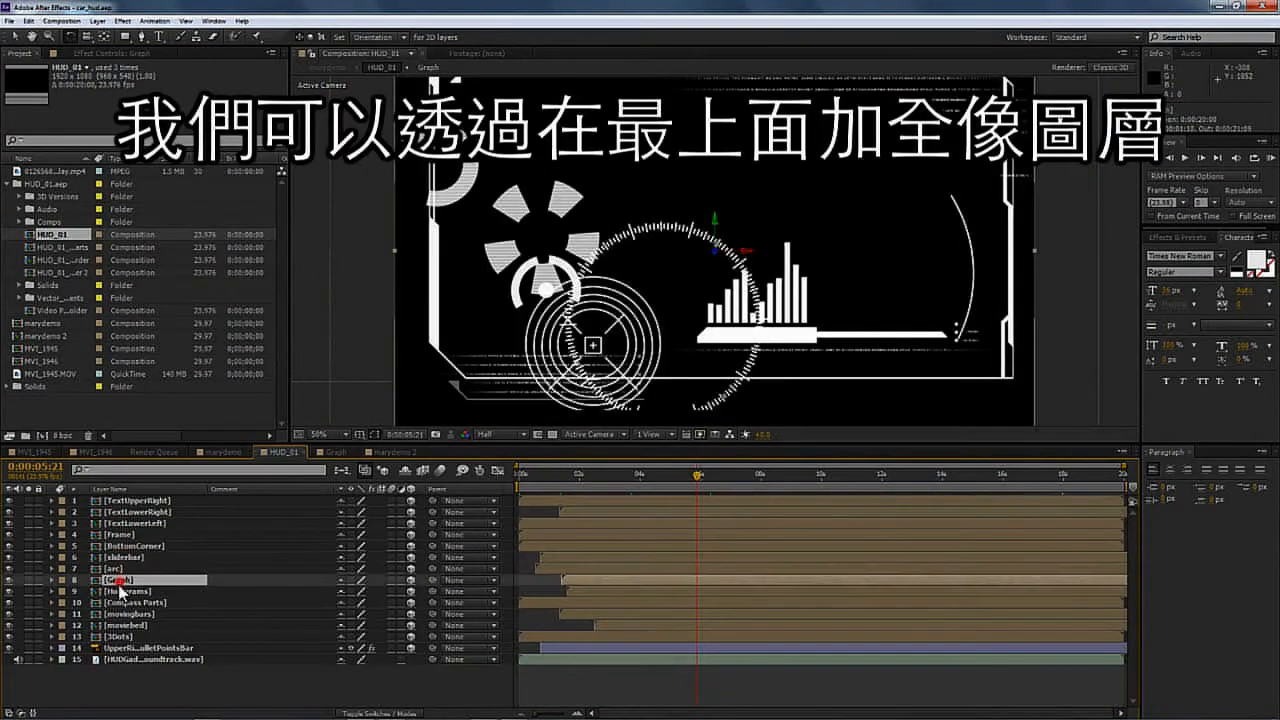
left_click(119, 591)
left_click(8, 591)
left_click(8, 592)
left_click(8, 603)
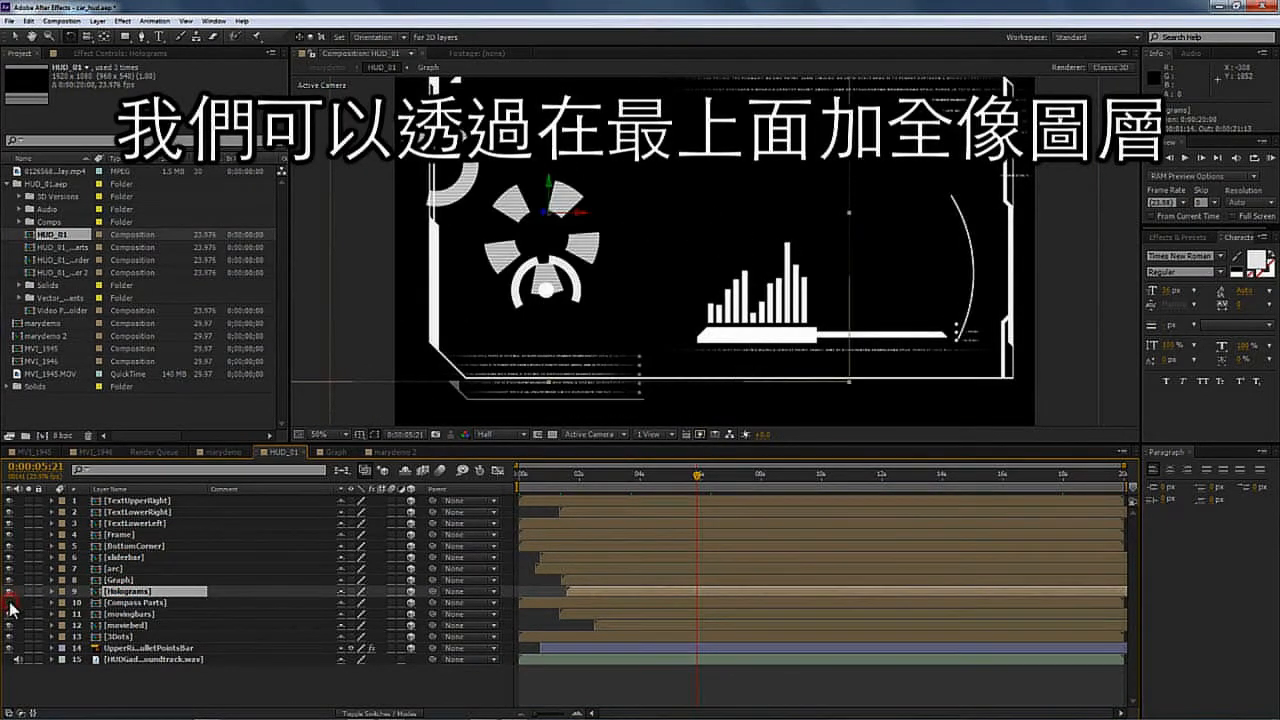
left_click(8, 603)
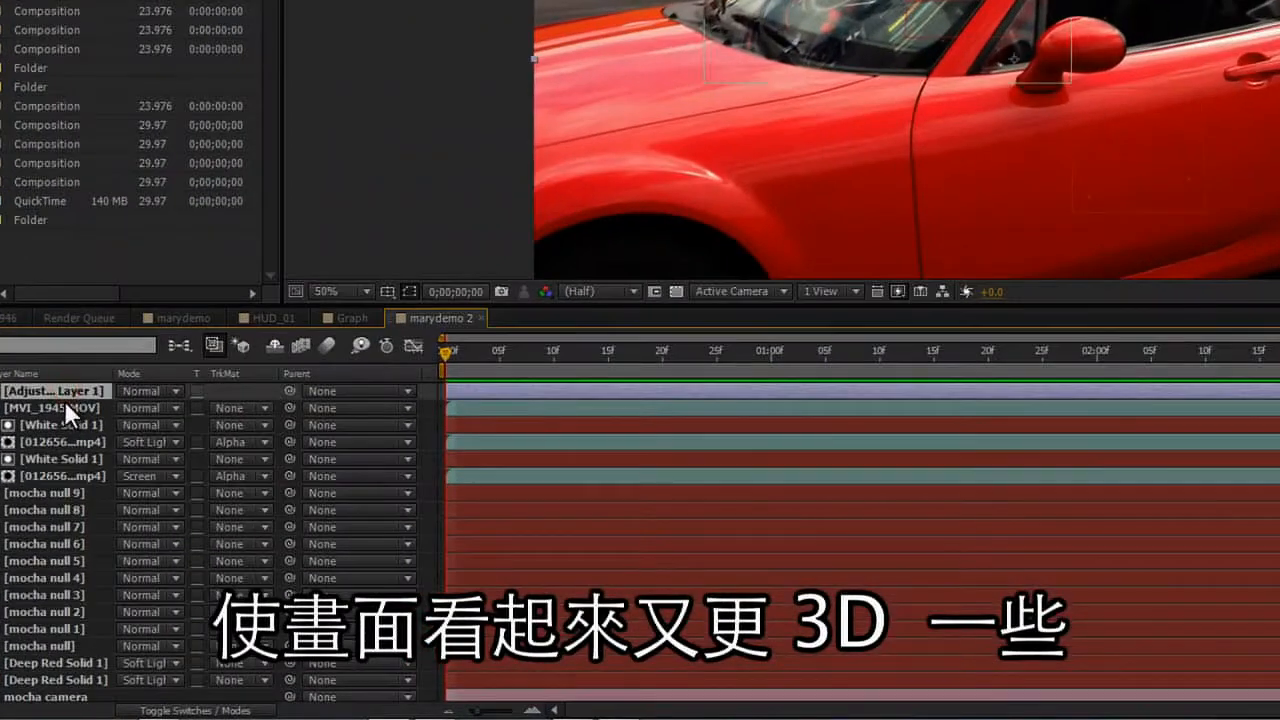
- Paste the Holograms and Compass Parts layers into marydemo 2 and slide the Holograms layer to the start
key("ctrl+v")
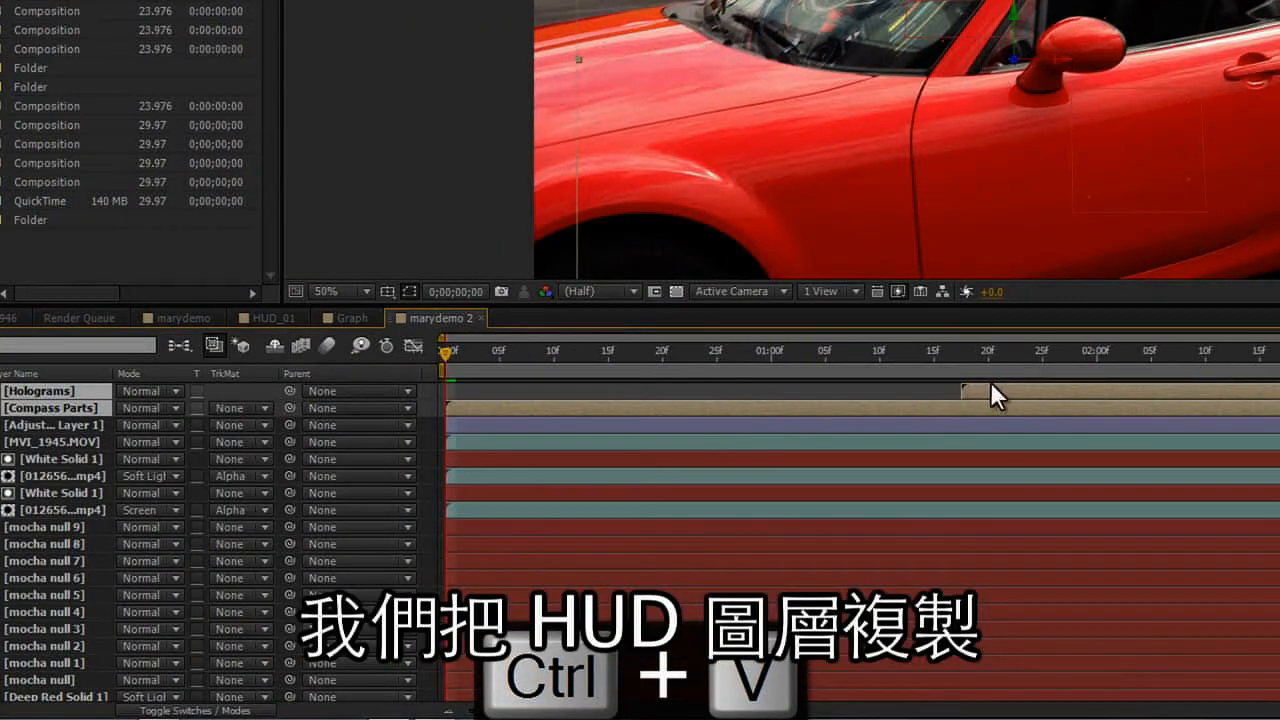
left_click_drag(985, 392, 453, 400)
- Copy the Position keyframe of the 012656 mp4 HUD layer
left_click(51, 513)
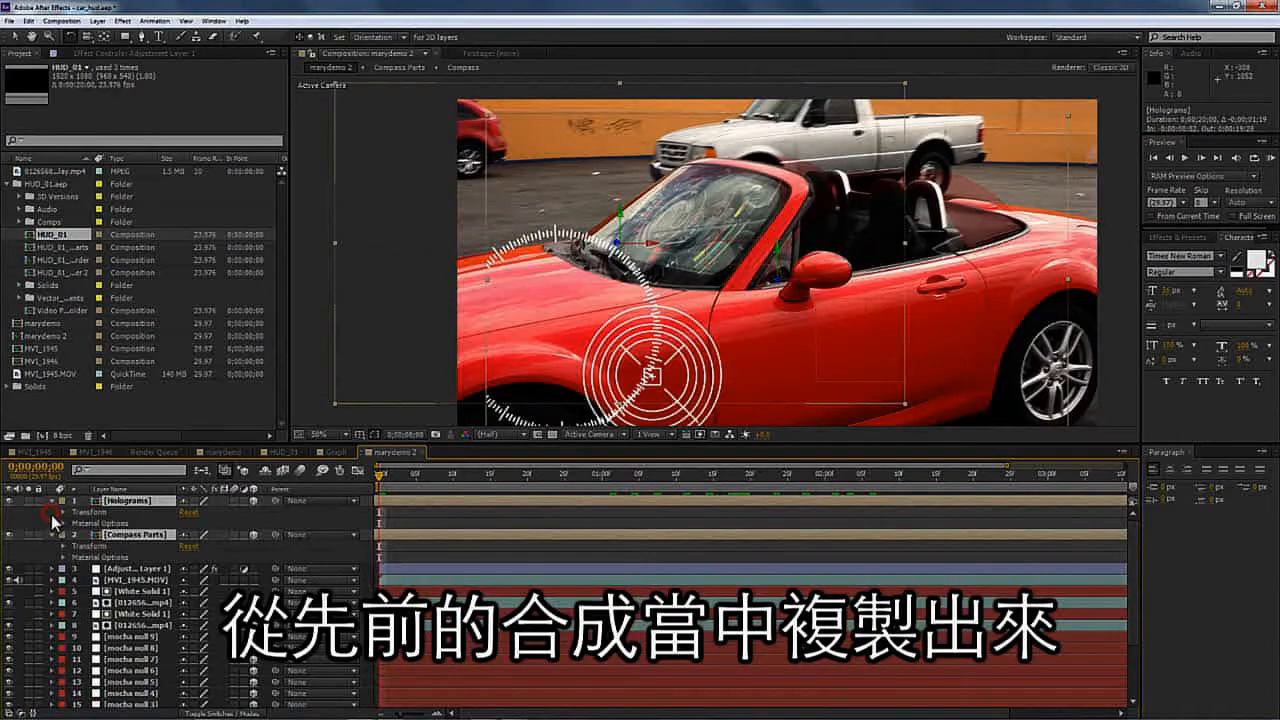
left_click(104, 512)
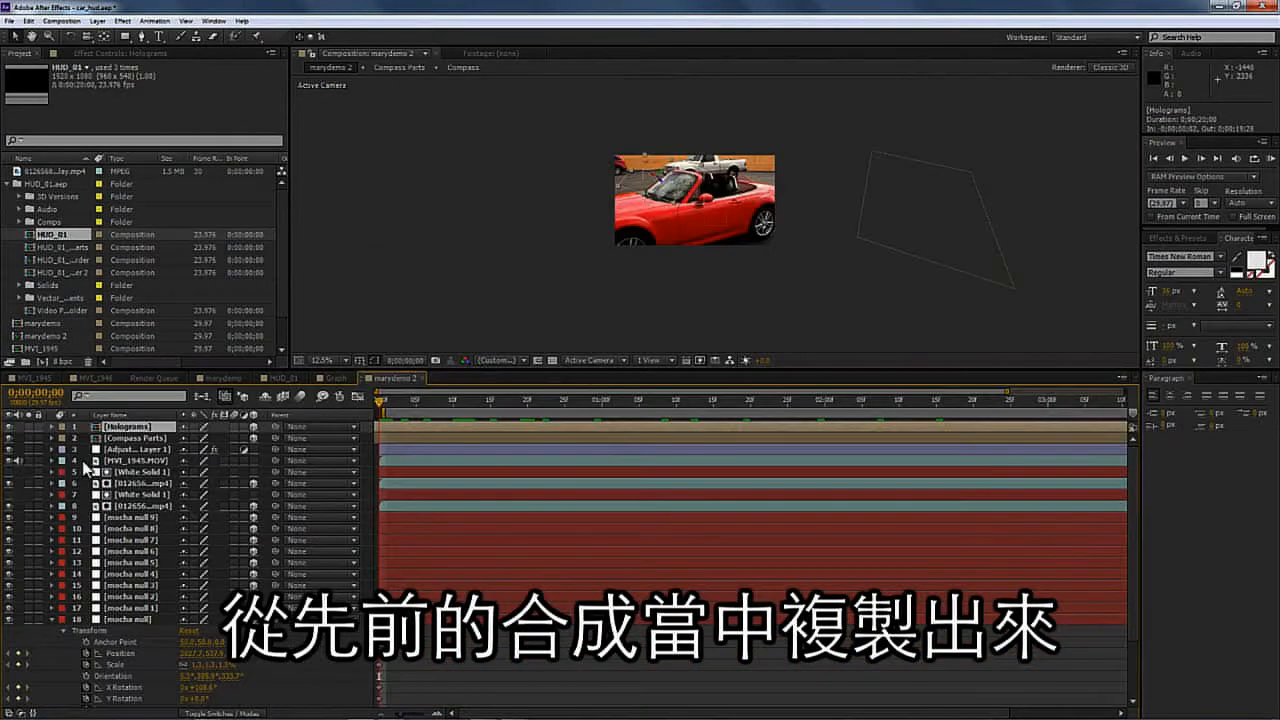
left_click(113, 461)
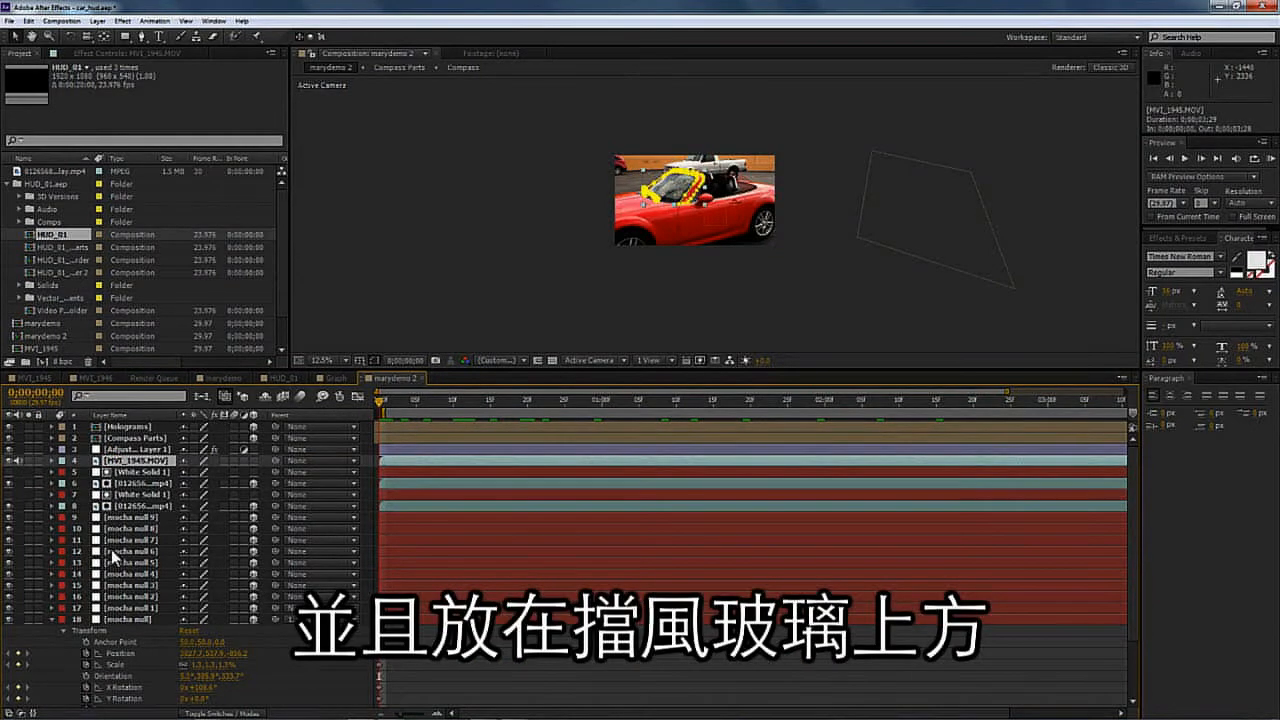
left_click(53, 620)
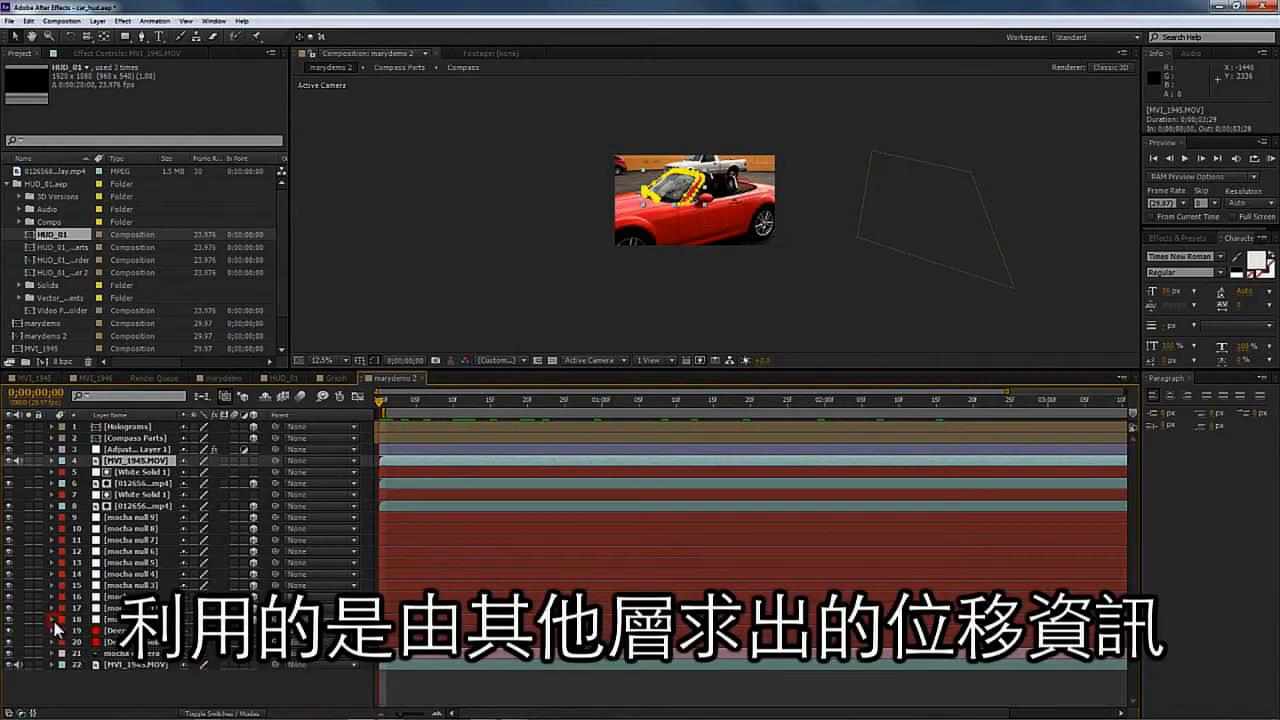
left_click(126, 438)
left_click(132, 507)
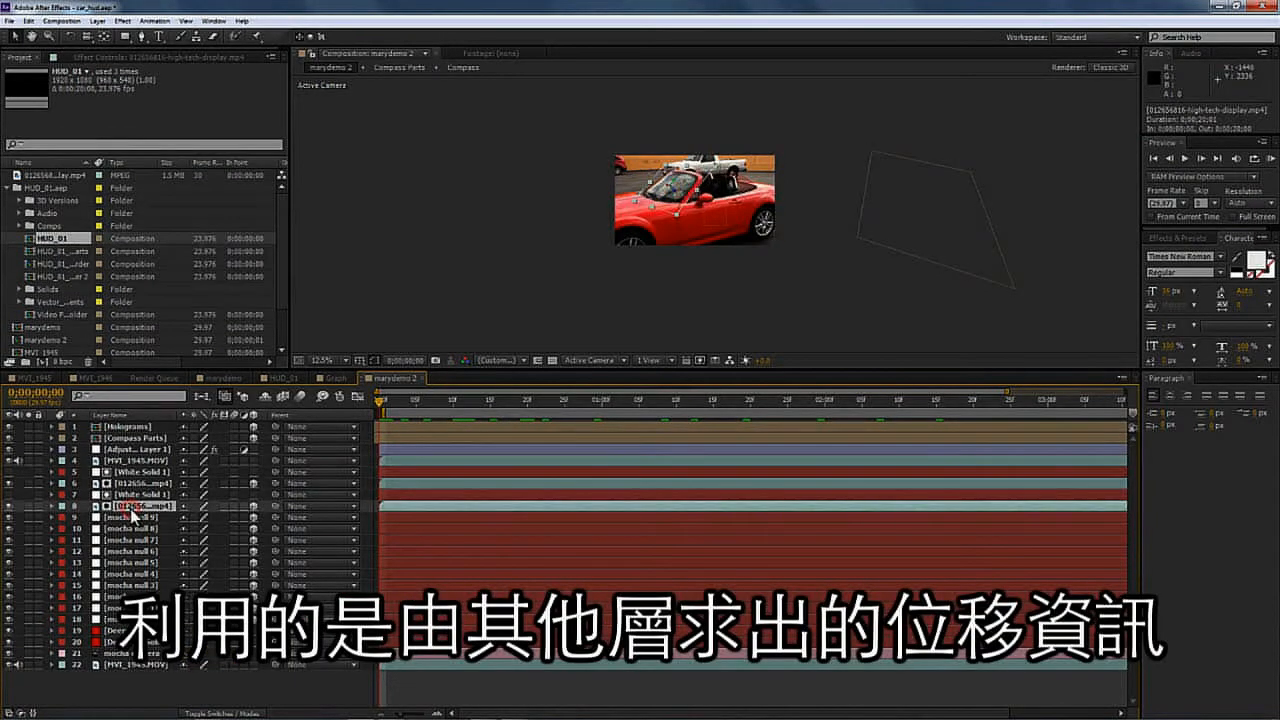
left_click(51, 506)
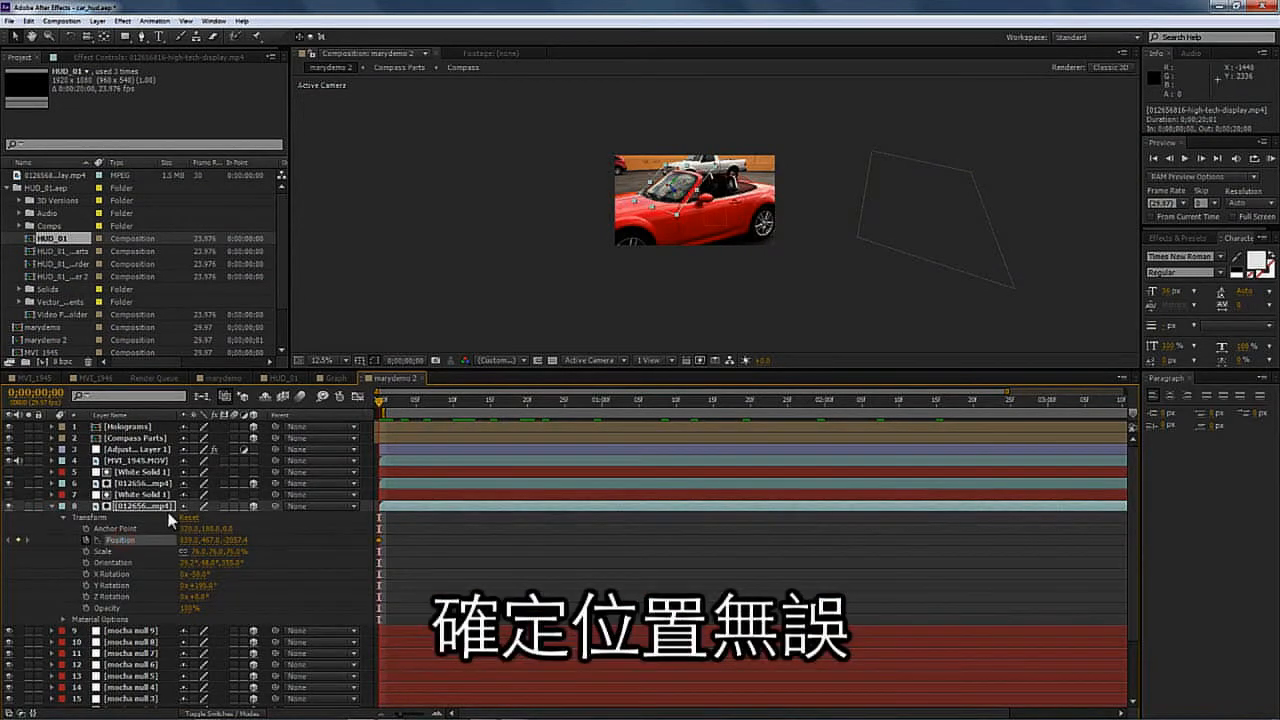
key("ctrl+c")
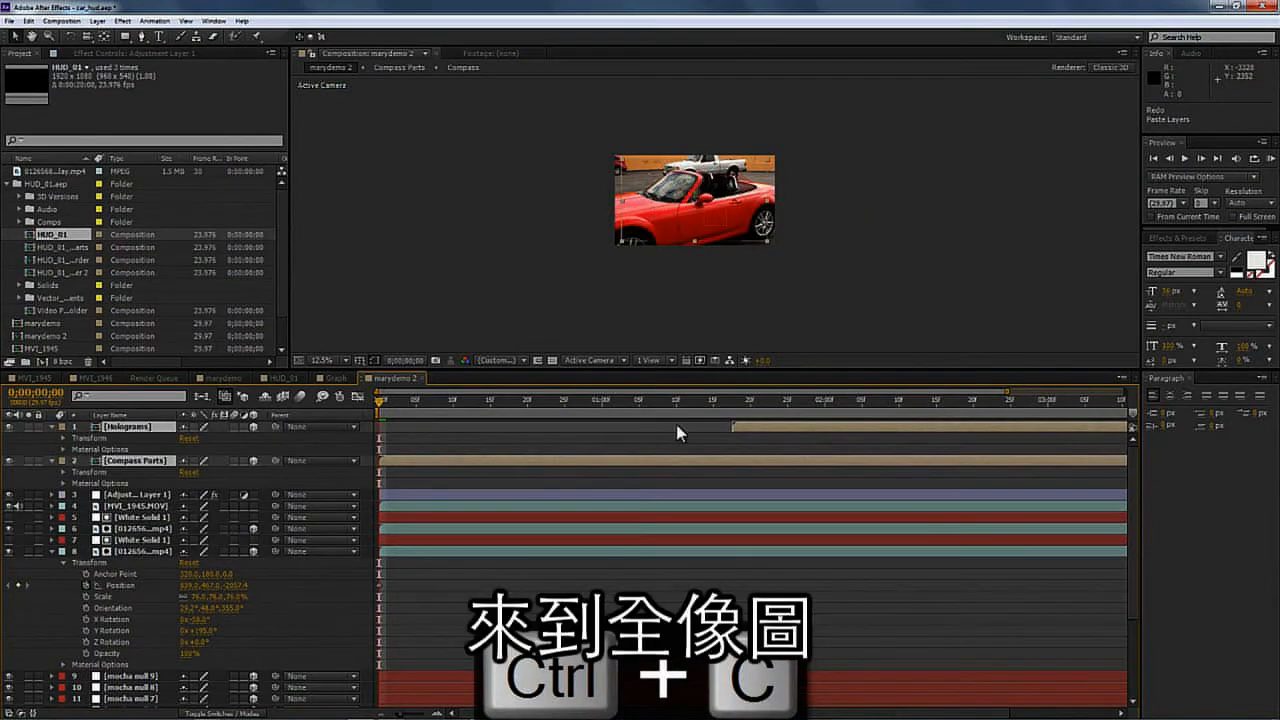
- Align the Compass Parts layer to the start and paste the copied Position keyframe into it
left_click_drag(752, 428, 397, 422)
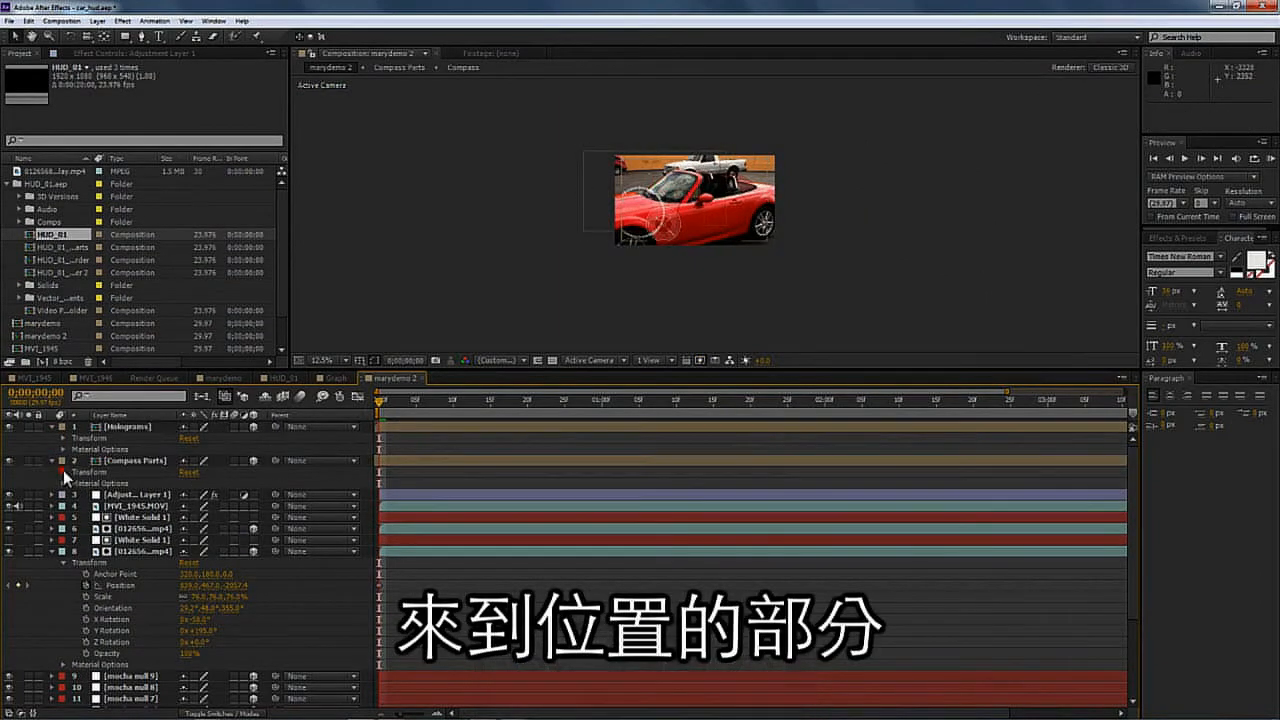
left_click(63, 471)
left_click(106, 494)
key("ctrl+v")
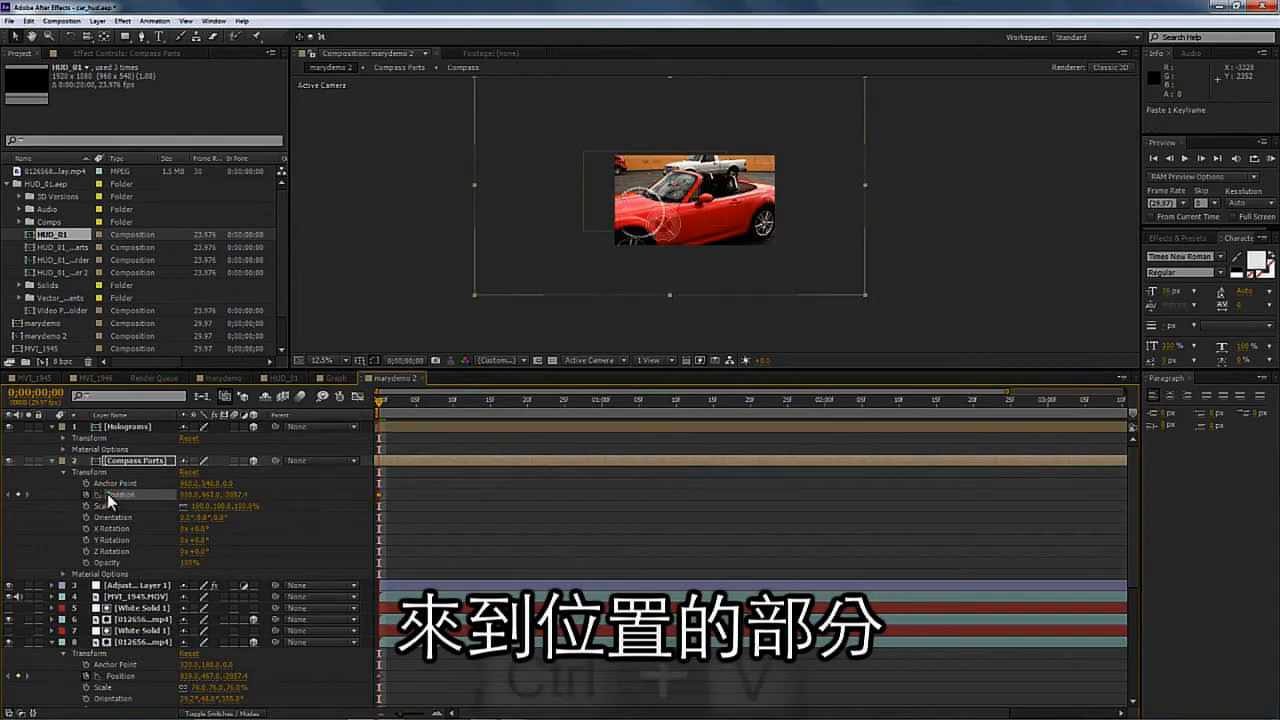
- Paste the copied Position keyframe into the Holograms layer's Position
left_click(100, 437)
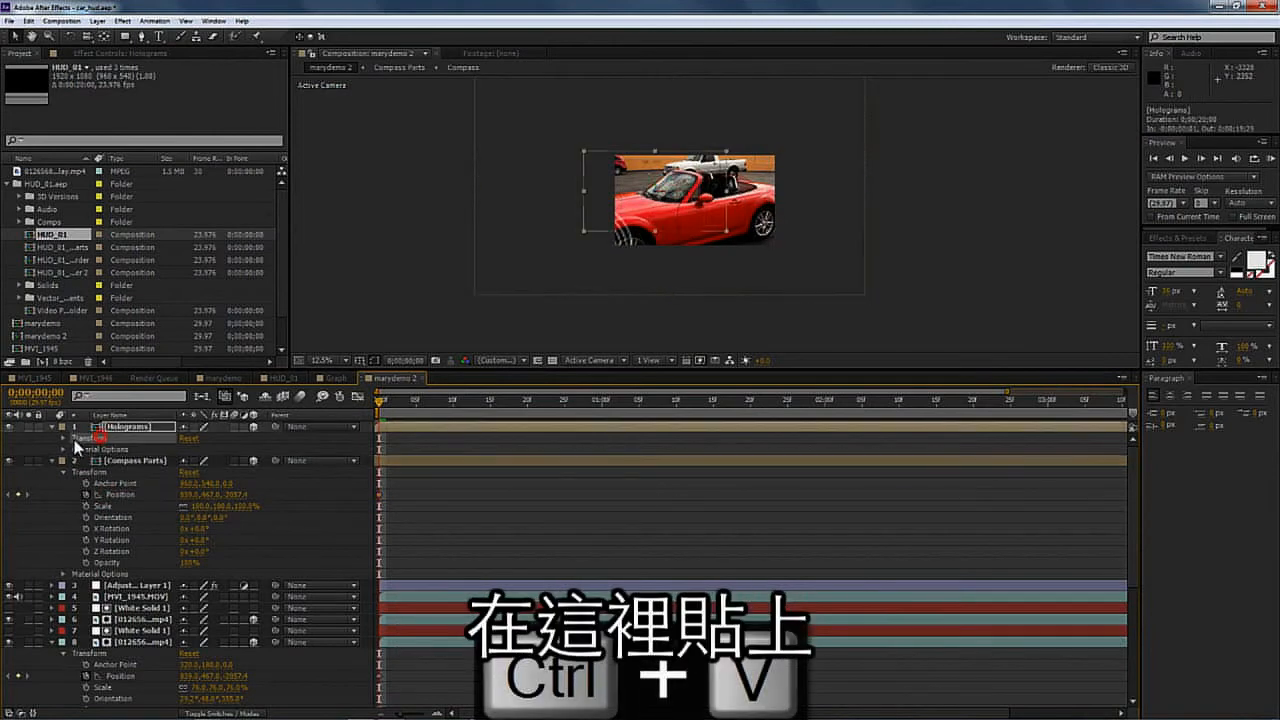
left_click(63, 438)
left_click(102, 449)
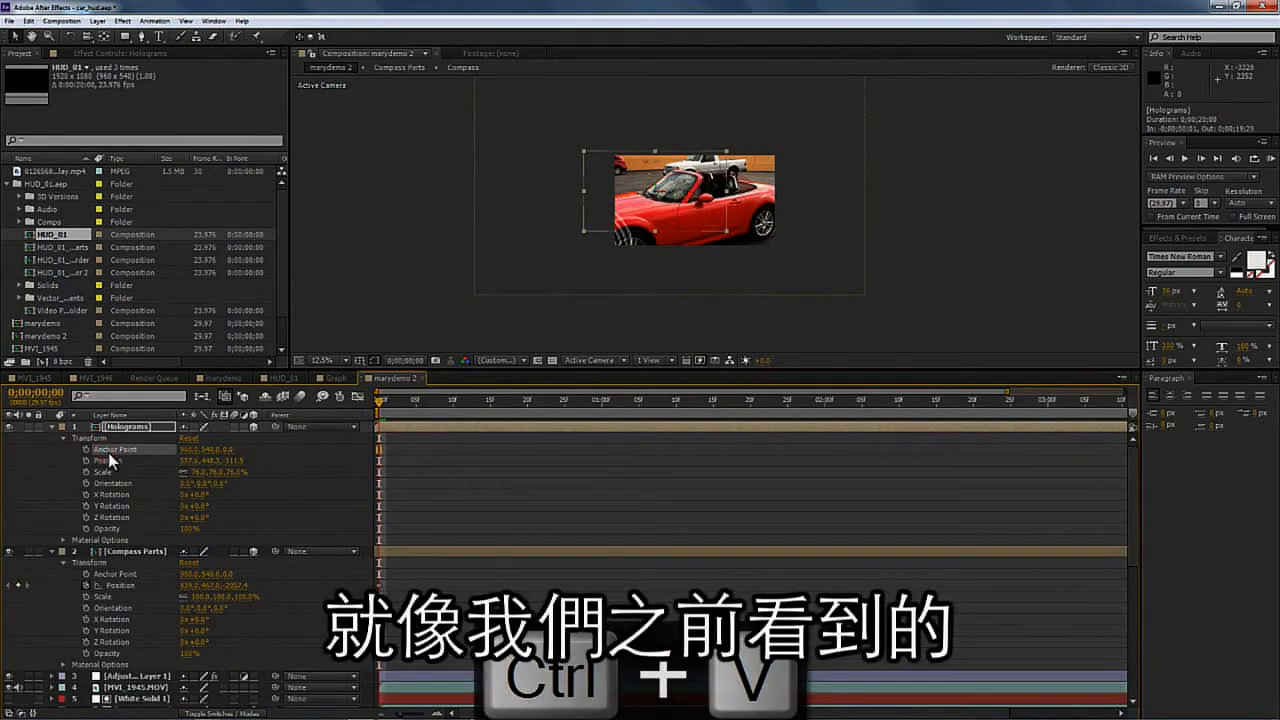
left_click(107, 461)
key("ctrl+v")
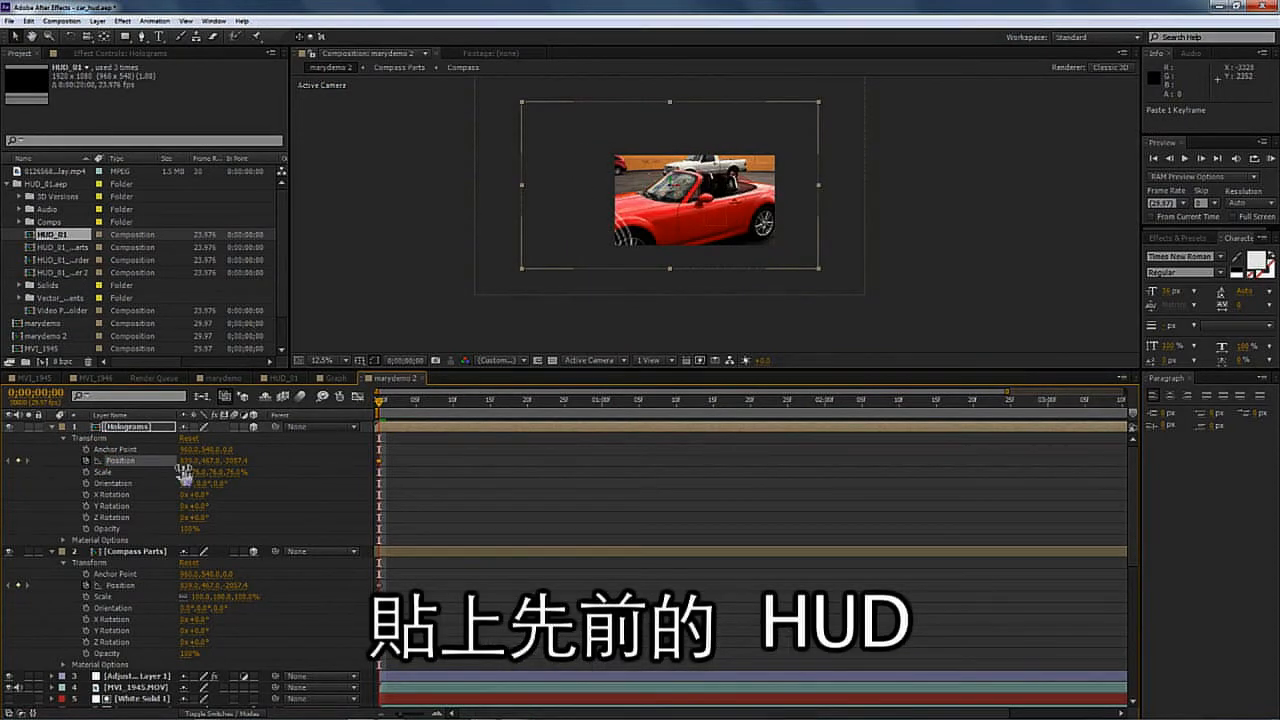
- Set the Holograms layer's scale to 25% and preview the result
left_click_drag(197, 495, 222, 517)
left_click(293, 499)
type("25")
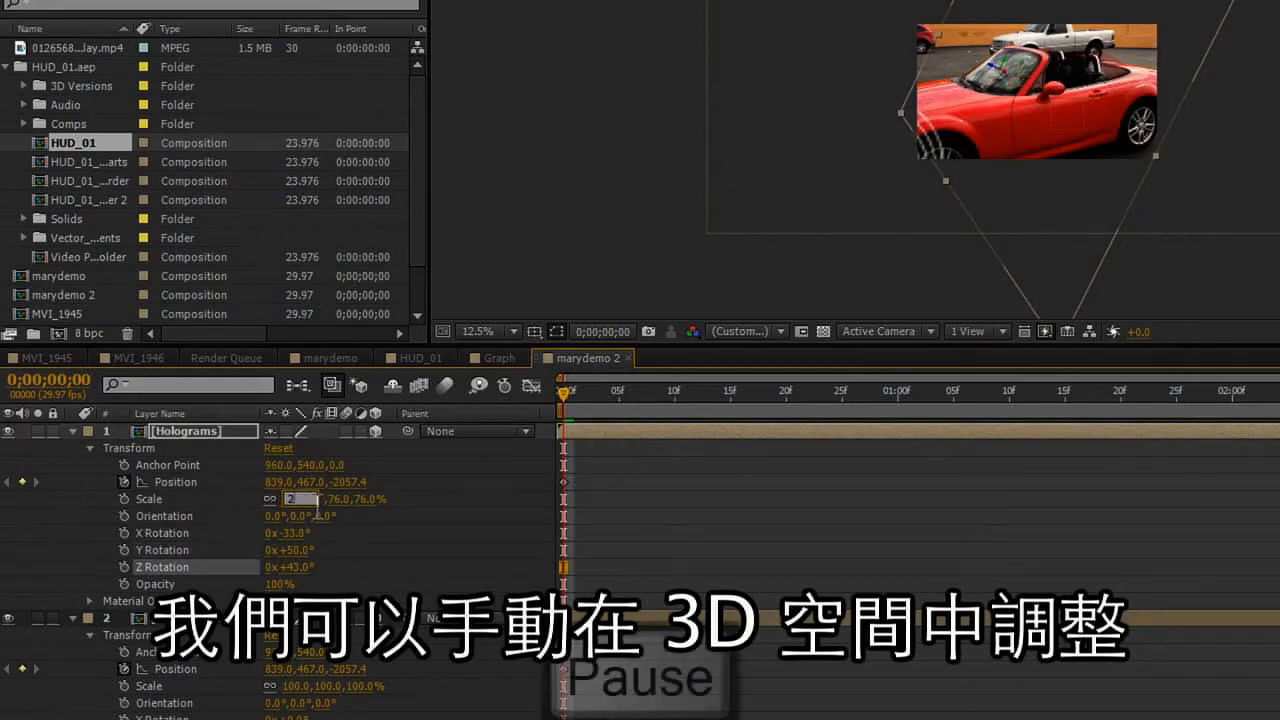
left_click(421, 492)
left_click(288, 566)
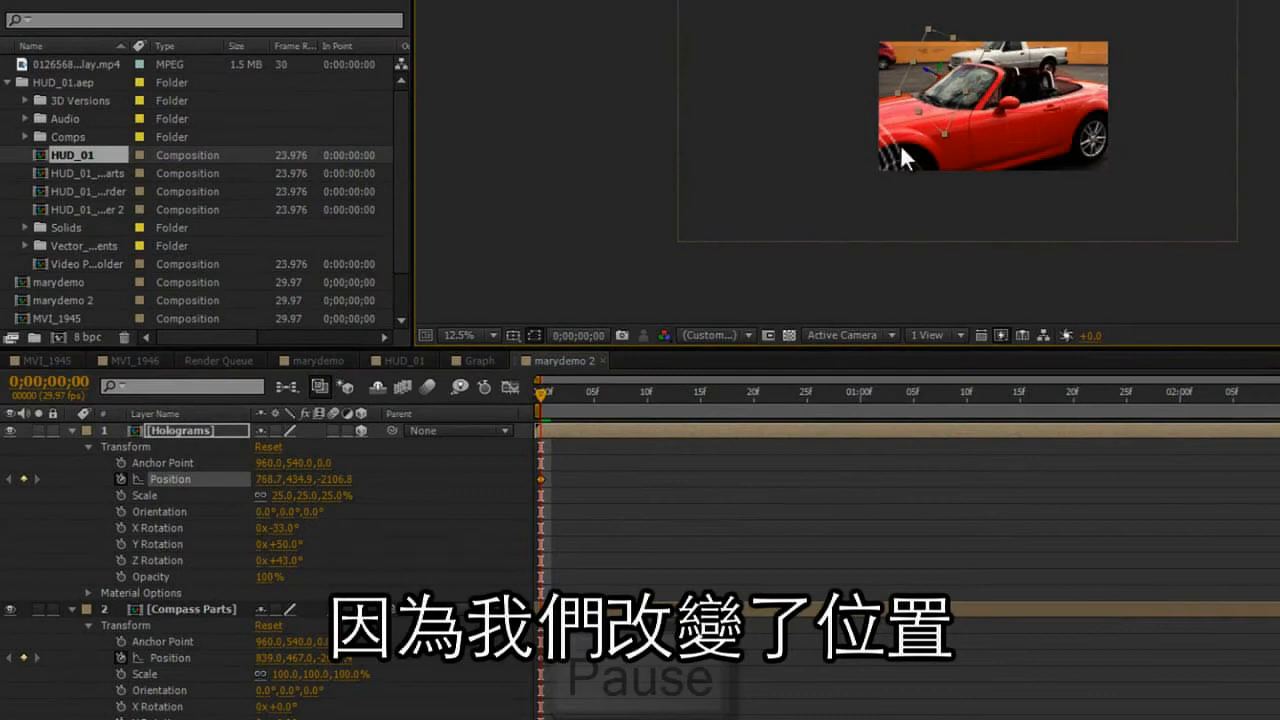
key("space")
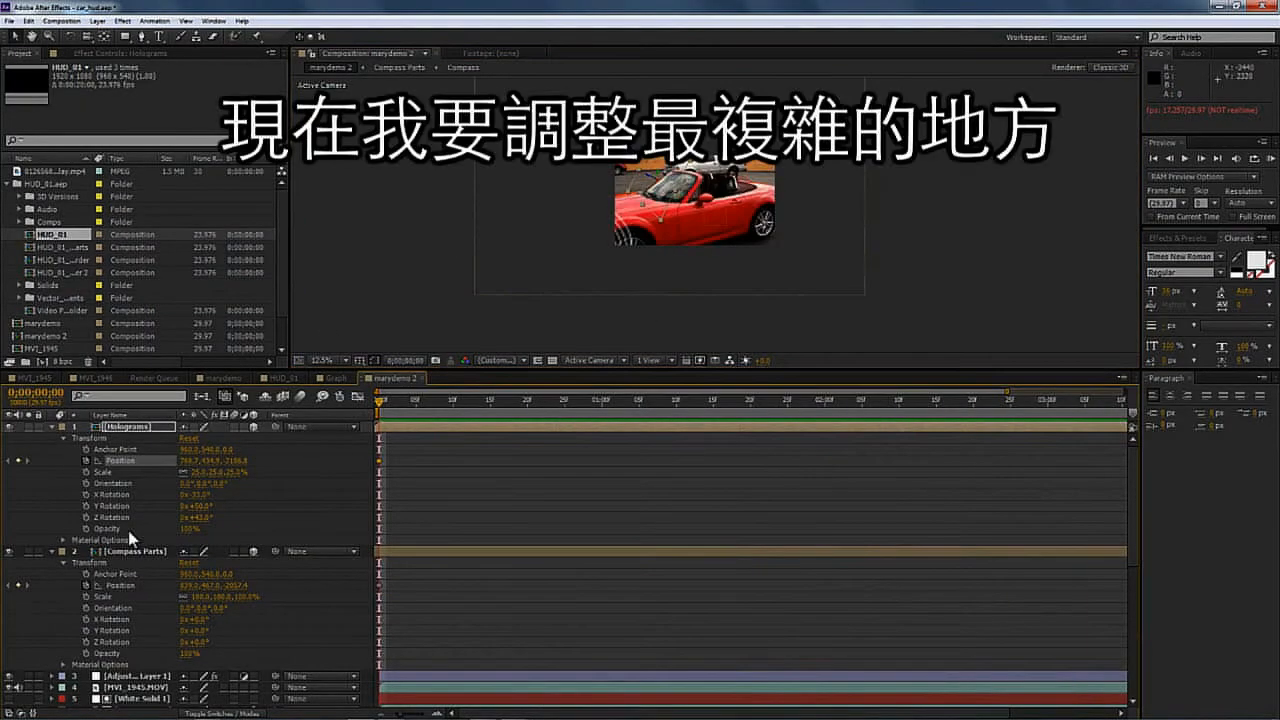
- Set the Compass Parts scale to 25% and paste the Holograms layer's X, Y and Z rotation onto it
left_click(199, 597)
type("25")
key("Return")
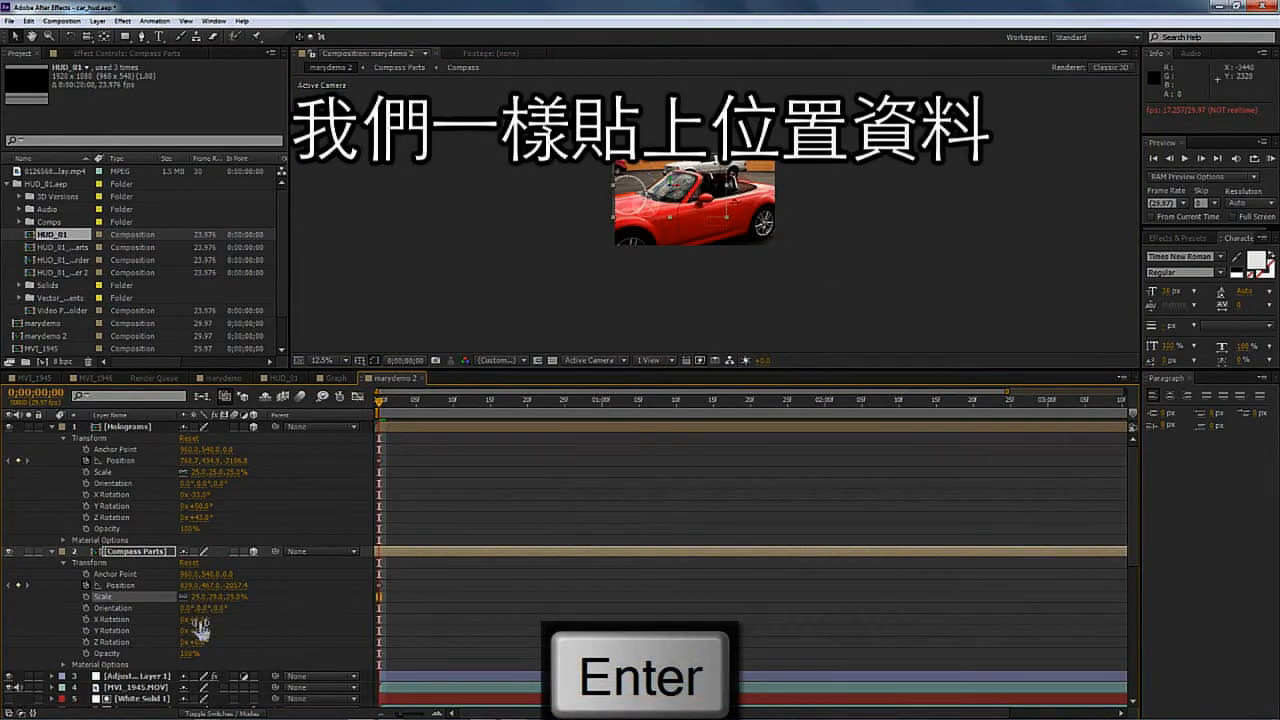
left_click(112, 494)
left_click(123, 518, "shift")
key("ctrl+c")
left_click(126, 640)
key("ctrl+v")
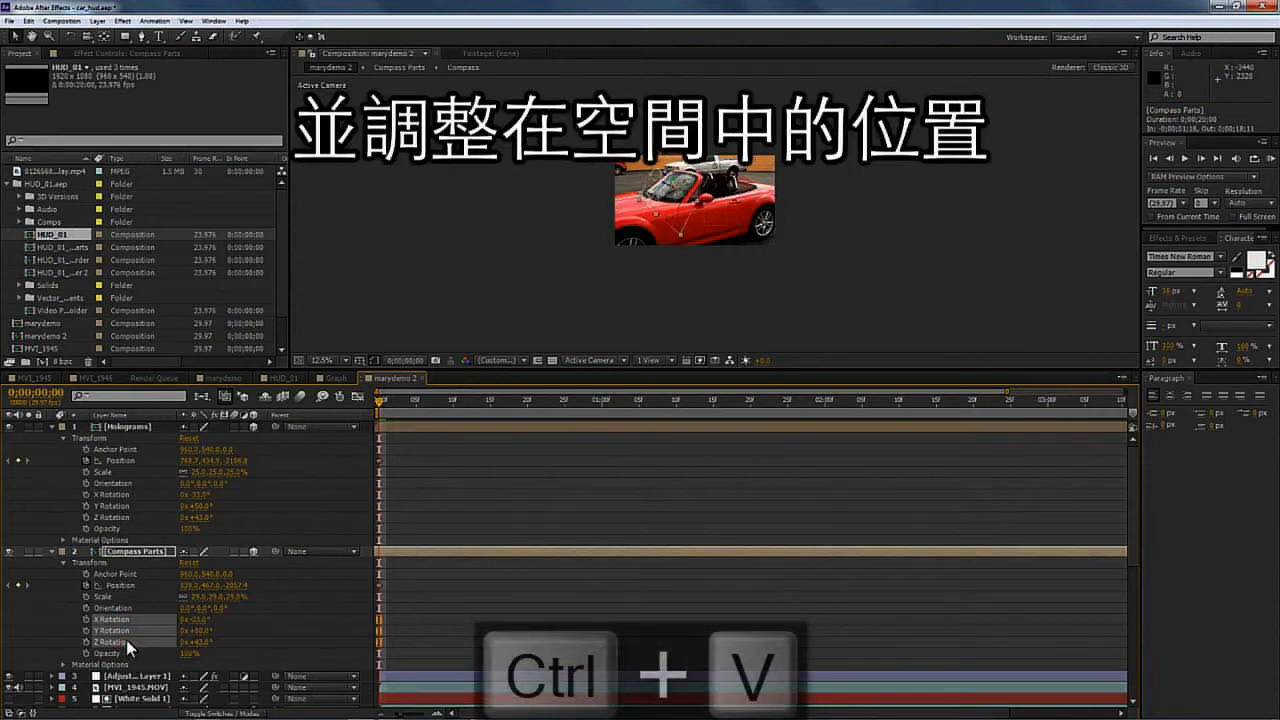
- Preview the composition with the HUD layers placed over the car
key("space")
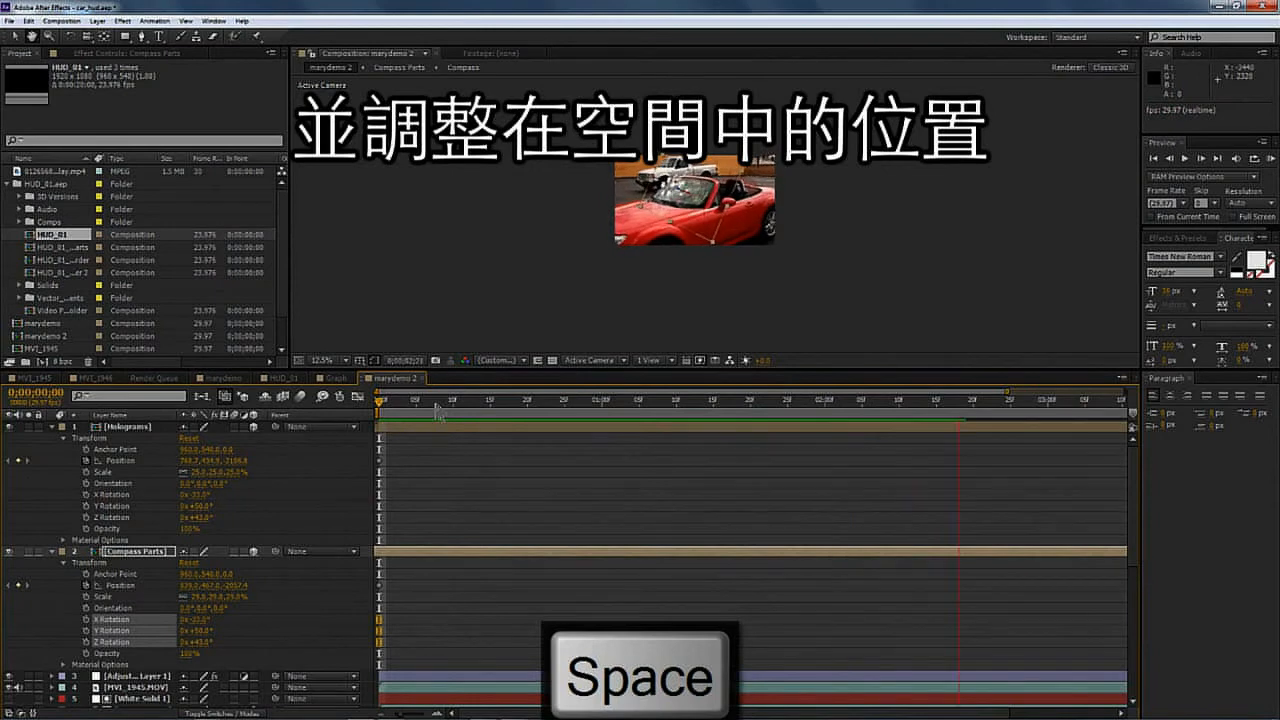
scroll(694, 236, "up", 1)
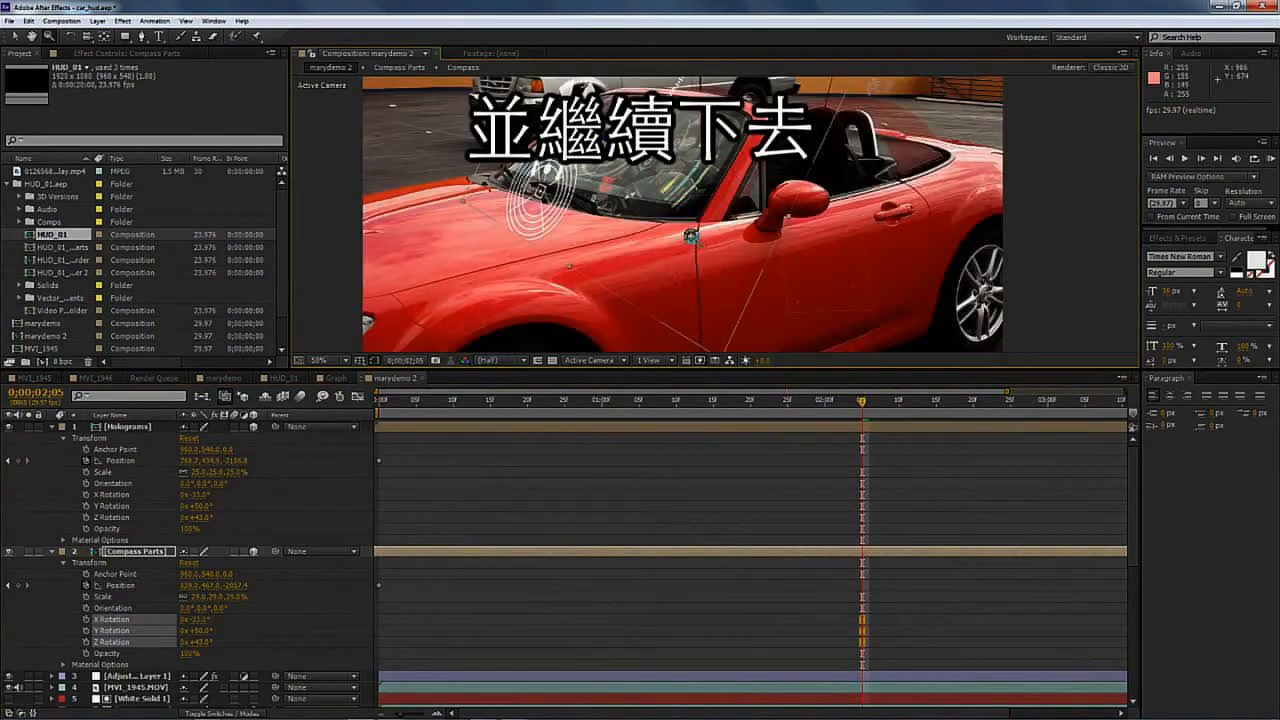
scroll(700, 225, "down", 1)
left_click_drag(708, 208, 685, 248)
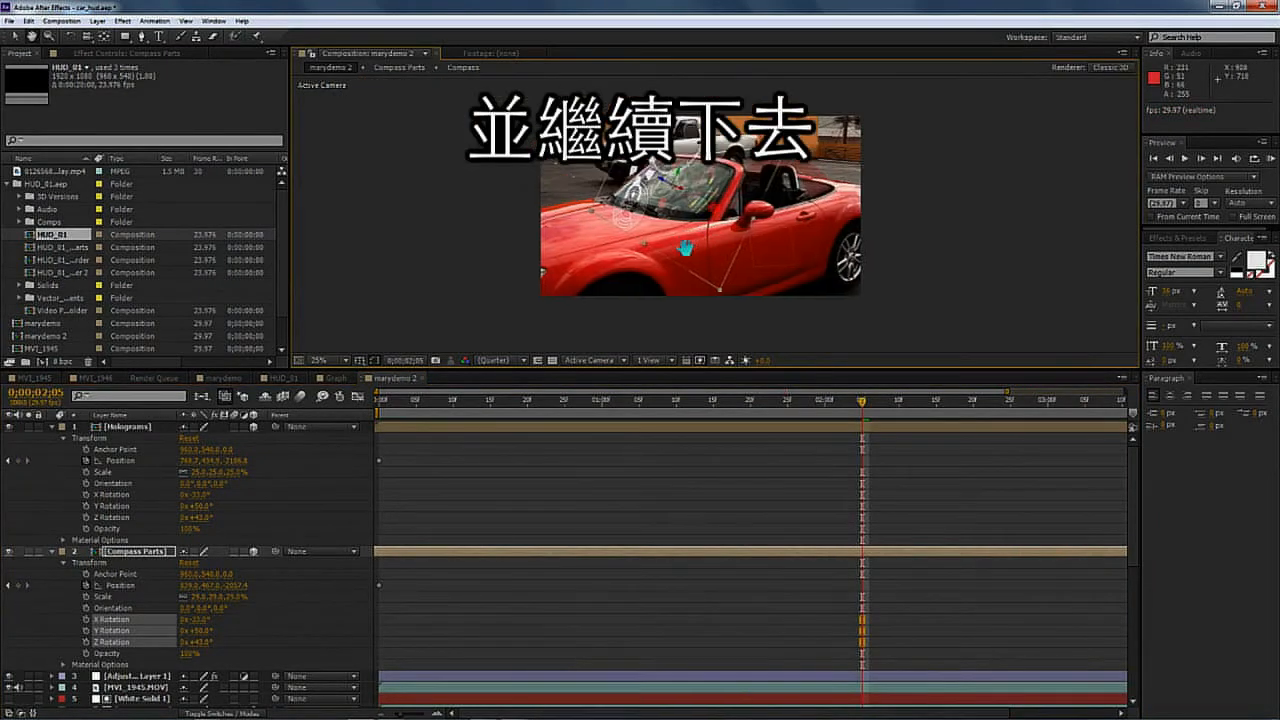
key("KP_0")
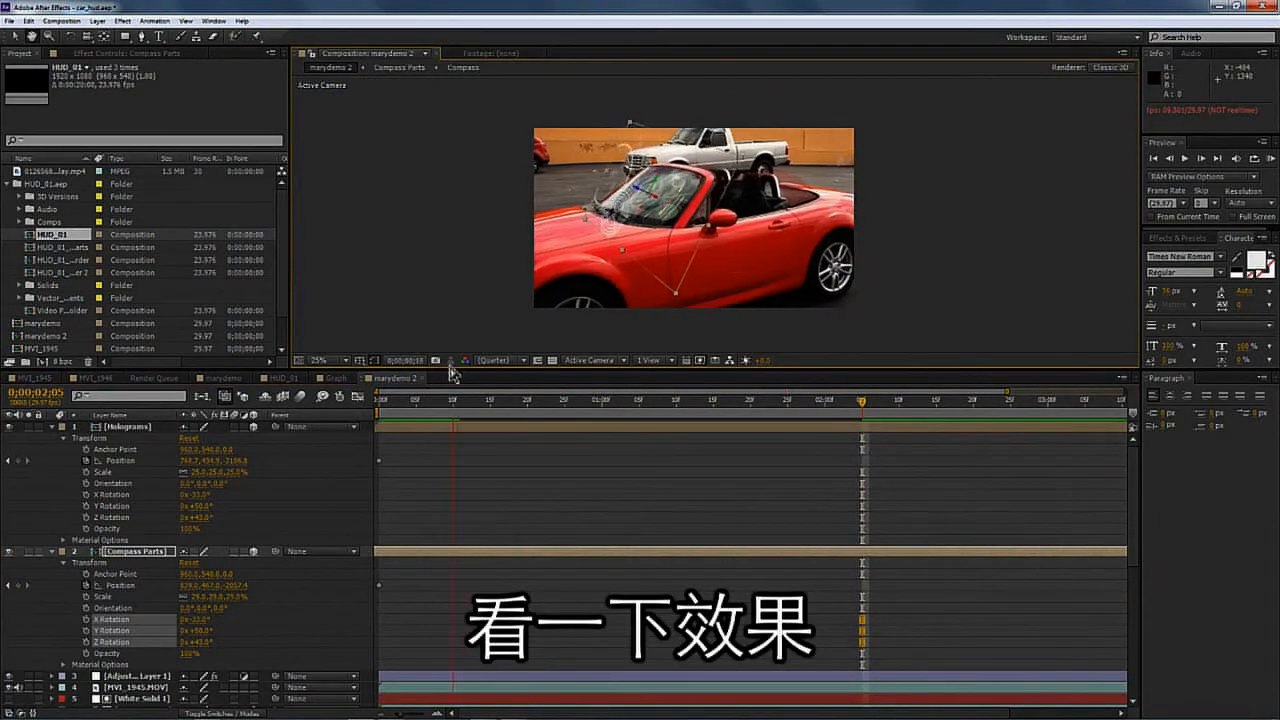
key("space")
- Move the Compass Parts layer slightly upward over the windshield and preview
left_click(15, 37)
left_click_drag(652, 196, 660, 174)
key("space")
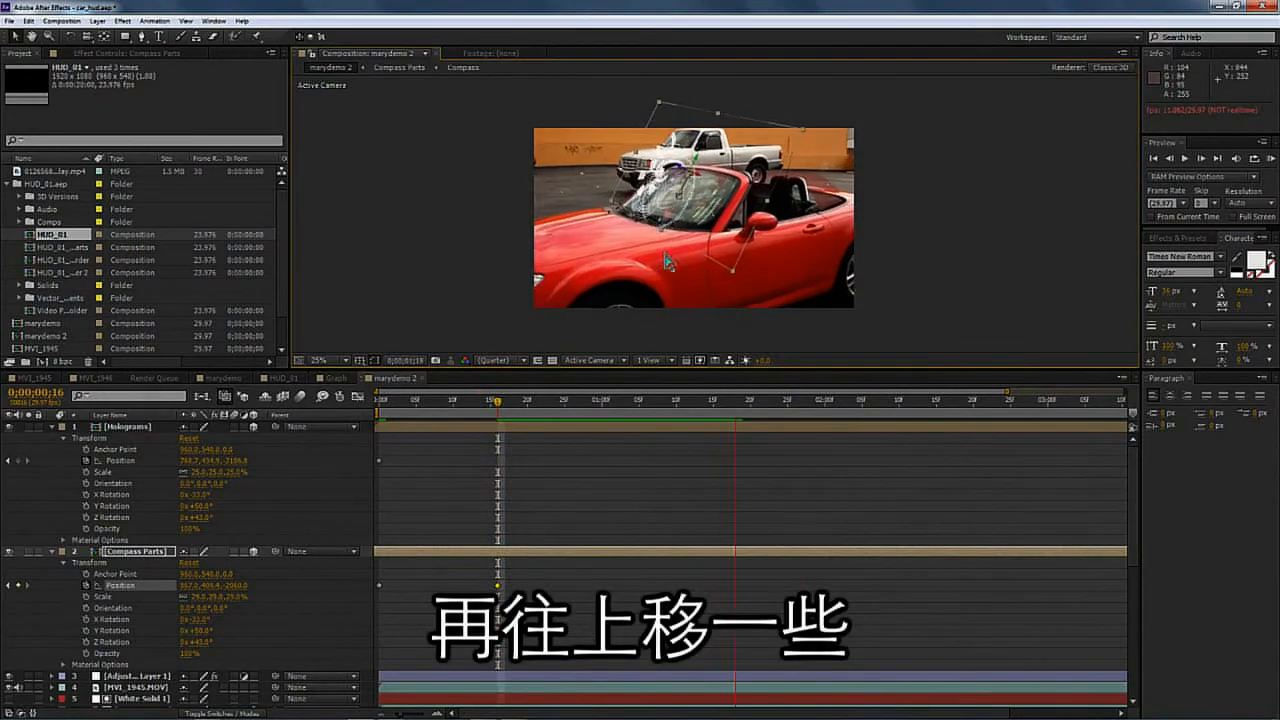
- Open the Compass Parts precomposition and enlarge its frame size in Composition Settings with the aspect ratio locked
key("space")
left_click(138, 426)
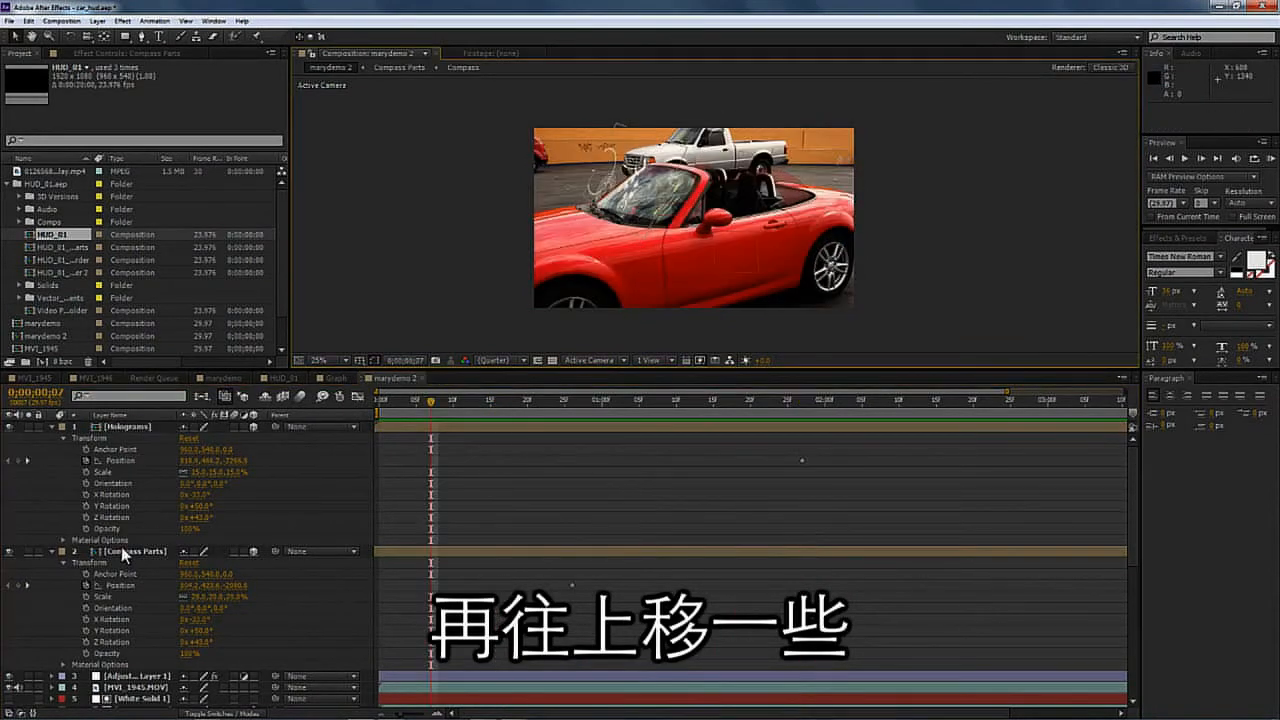
left_click(130, 551)
double_click(134, 545)
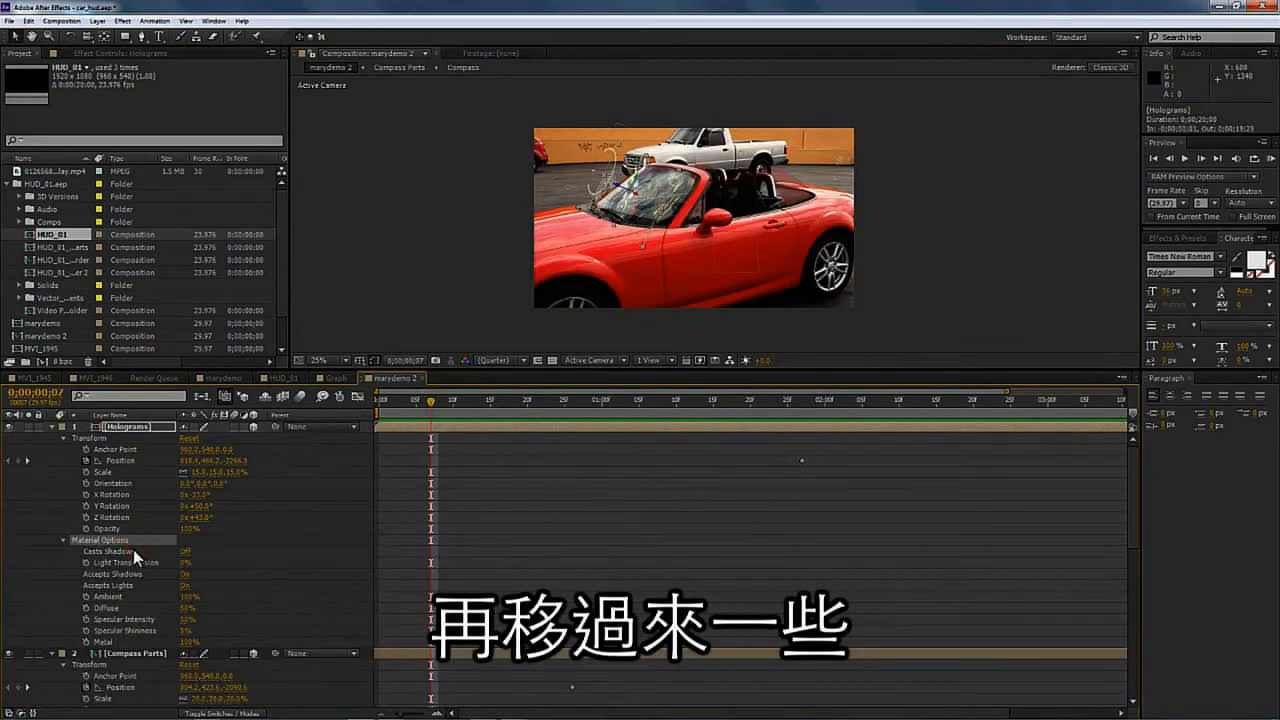
double_click(123, 651)
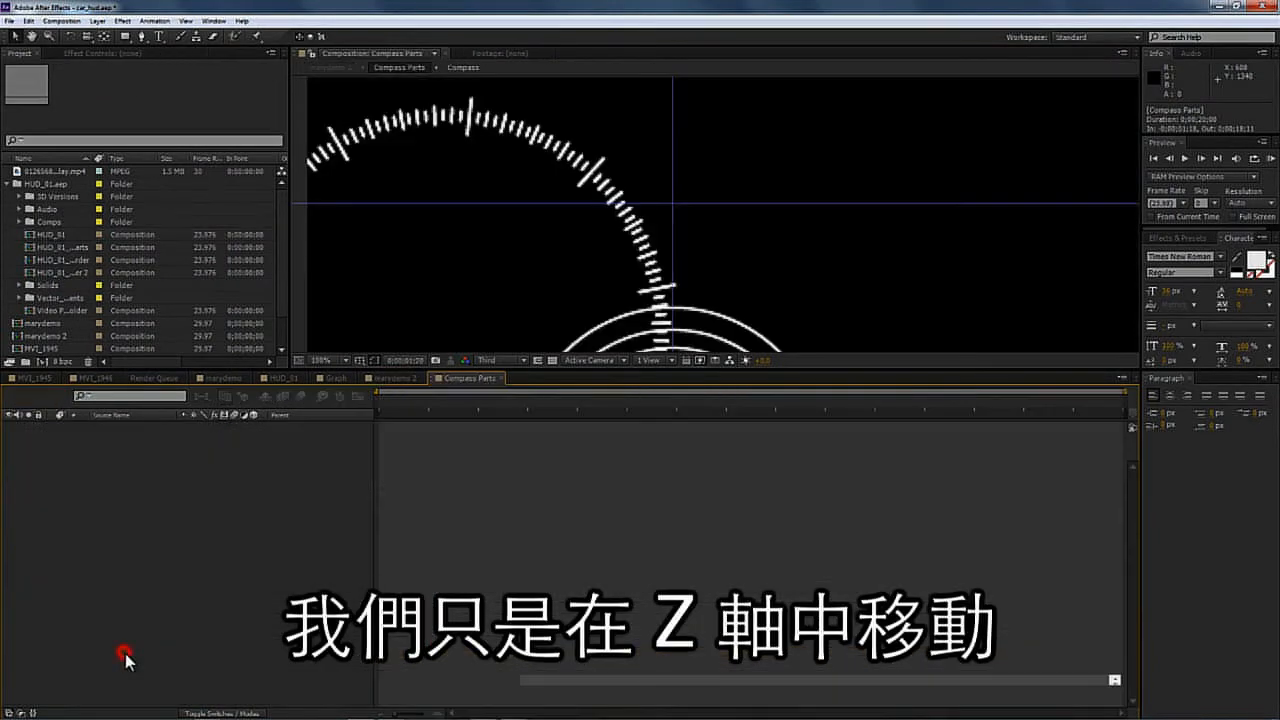
left_click(62, 22)
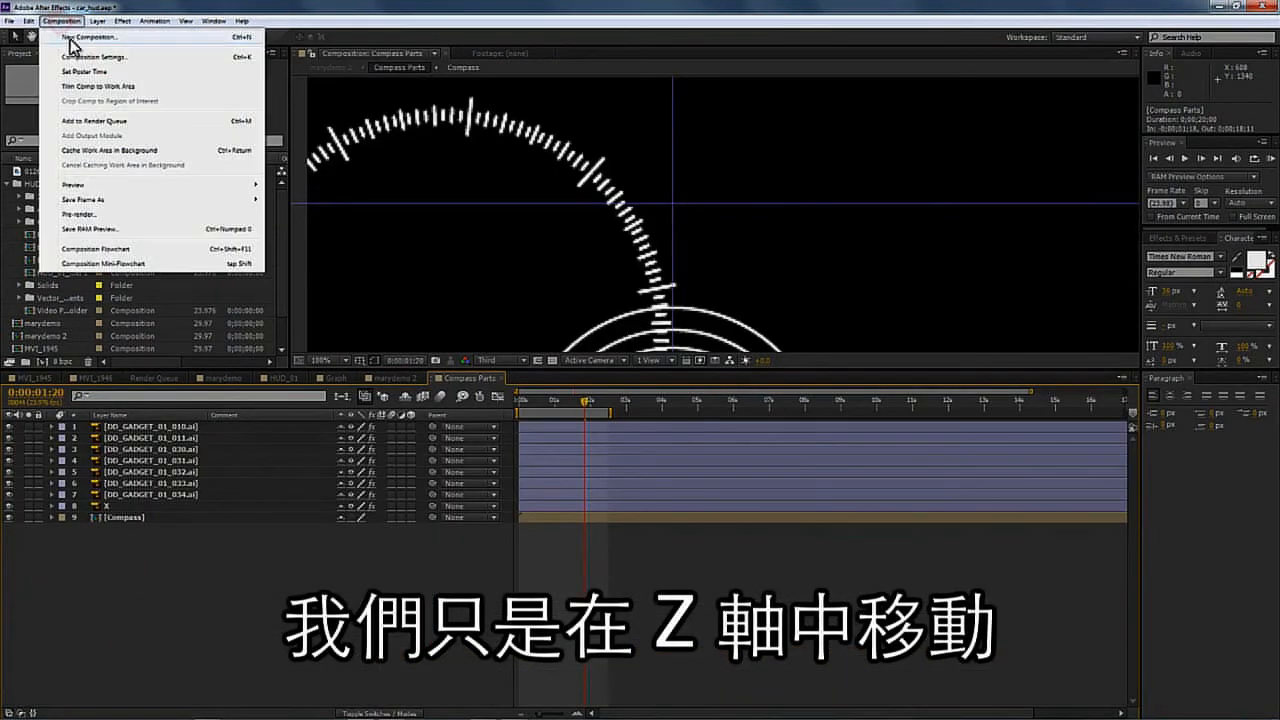
left_click(78, 46)
key("Tab")
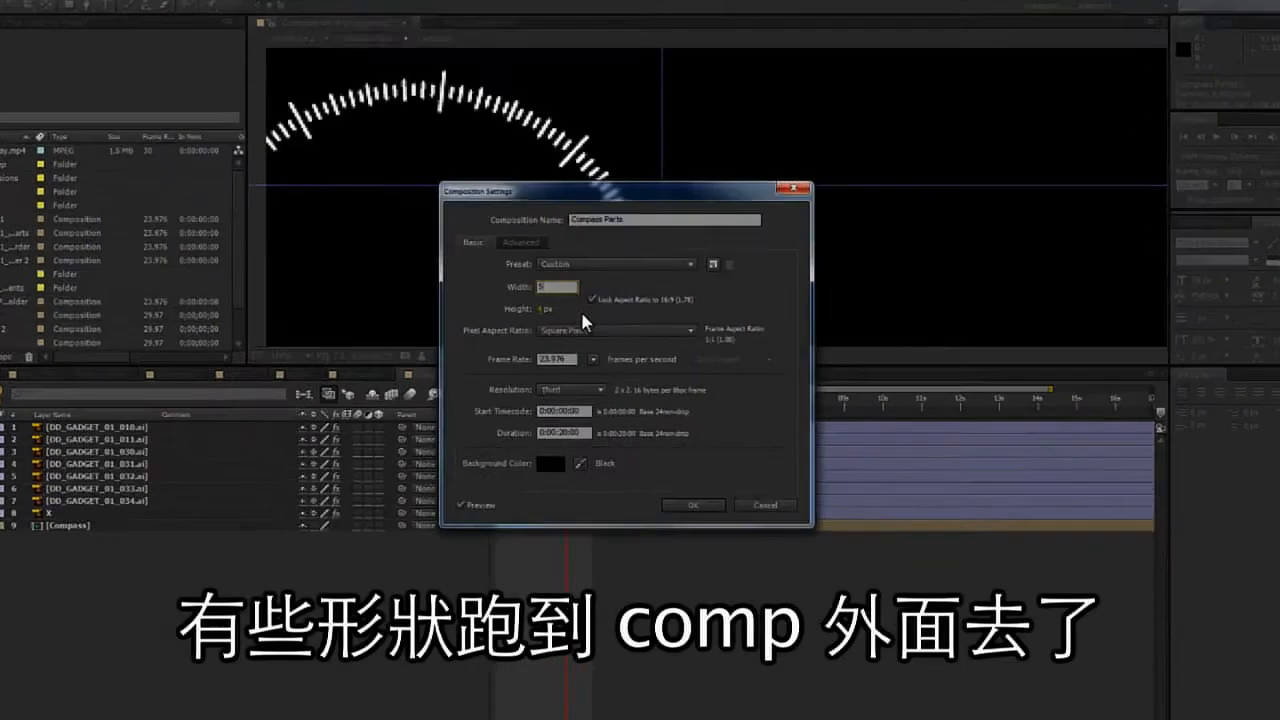
type("5000")
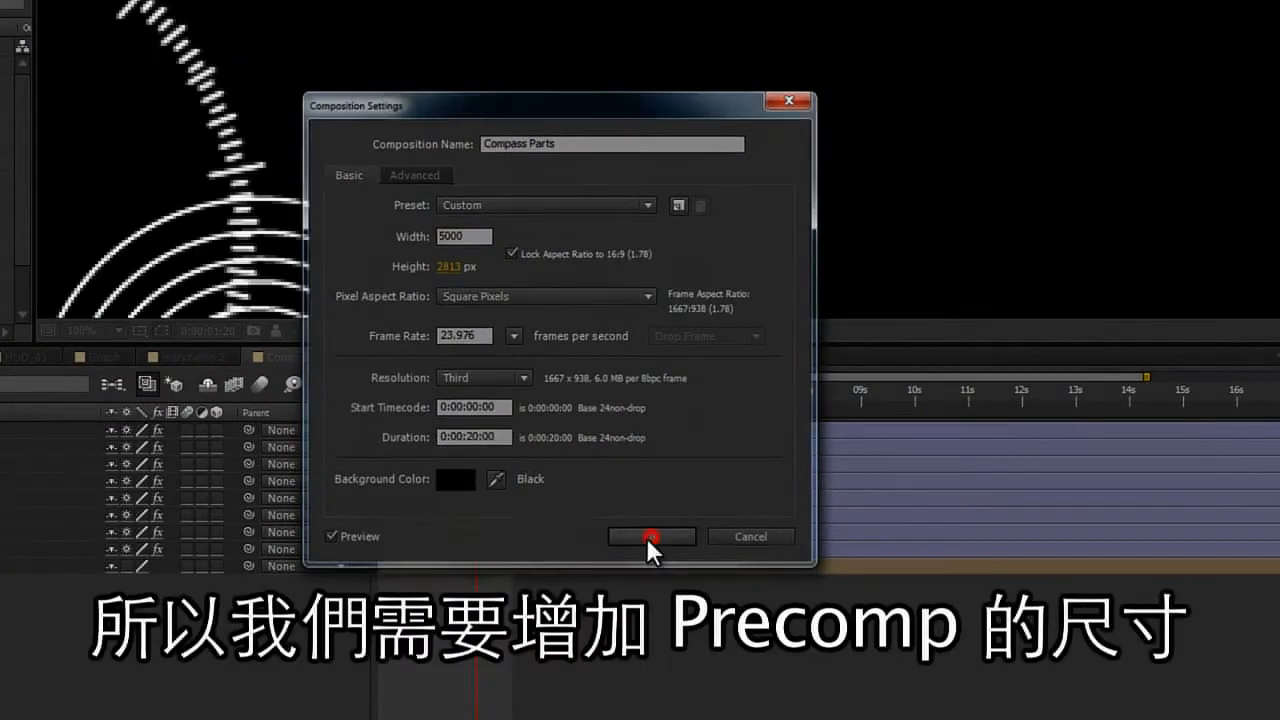
left_click(646, 538)
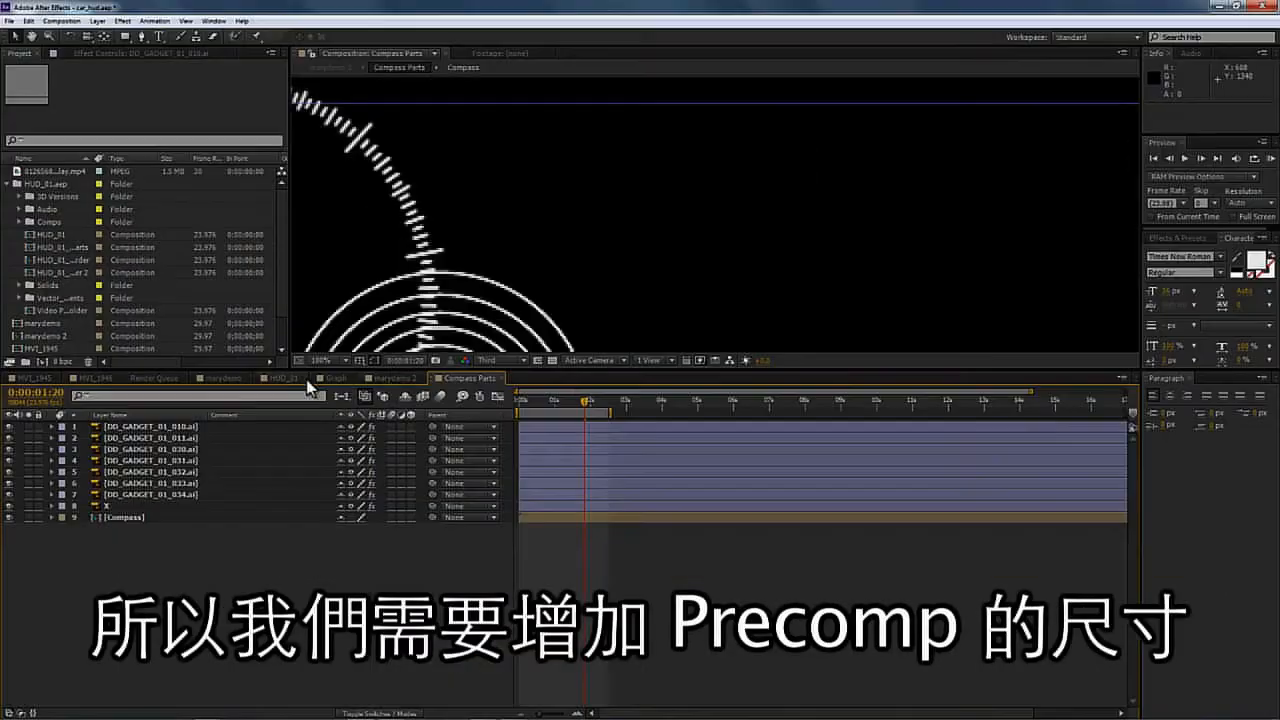
- Preview marydemo 2, then return to the Compass Parts composition and zoom out to inspect the full frame
left_click(387, 378)
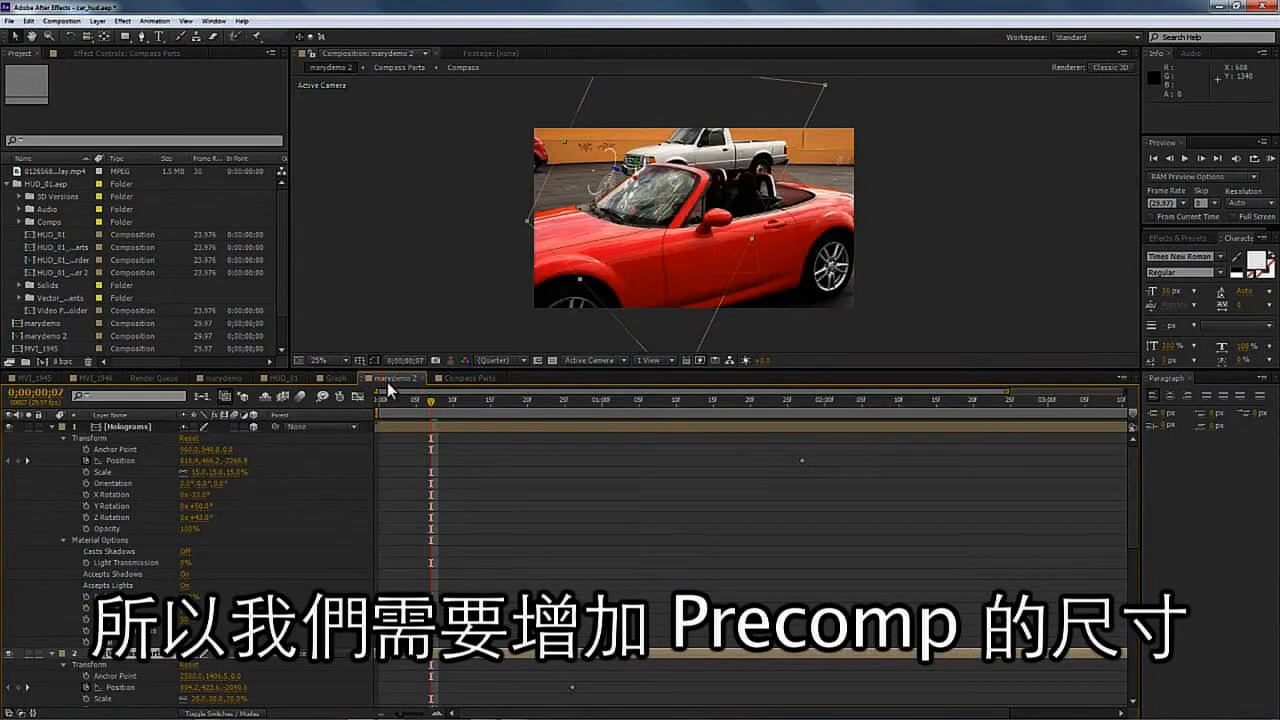
key("space")
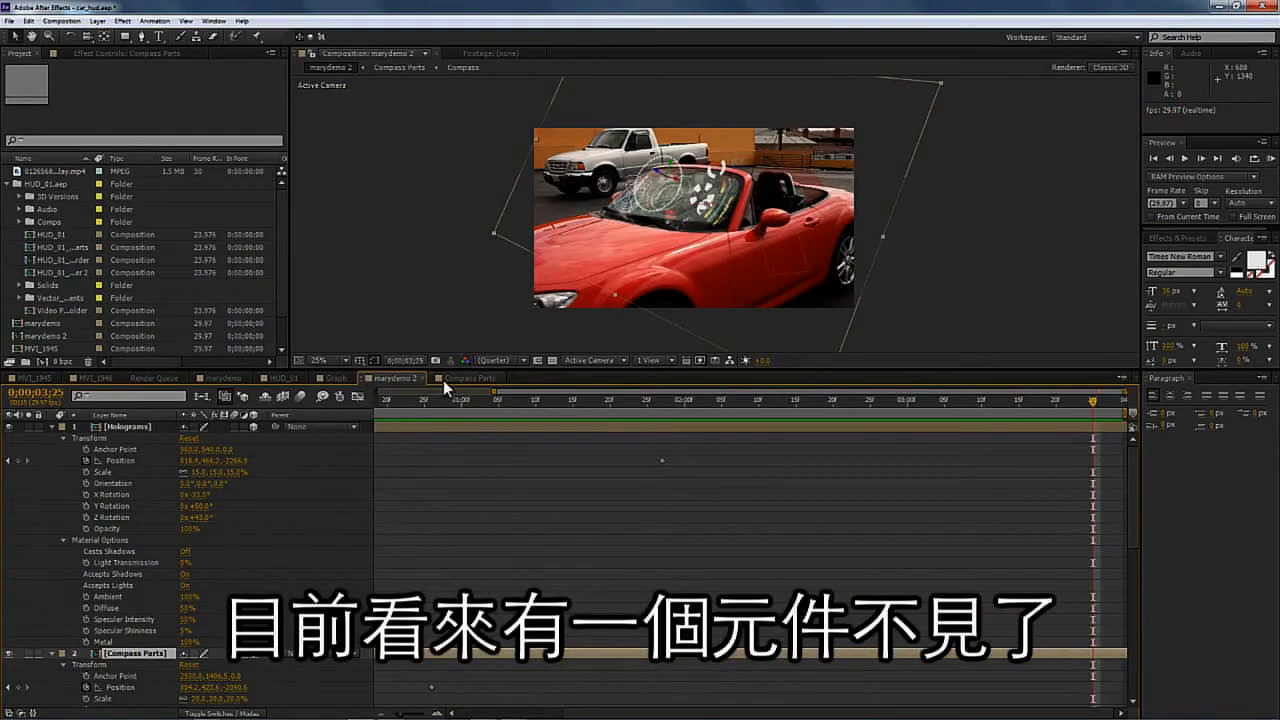
left_click(452, 378)
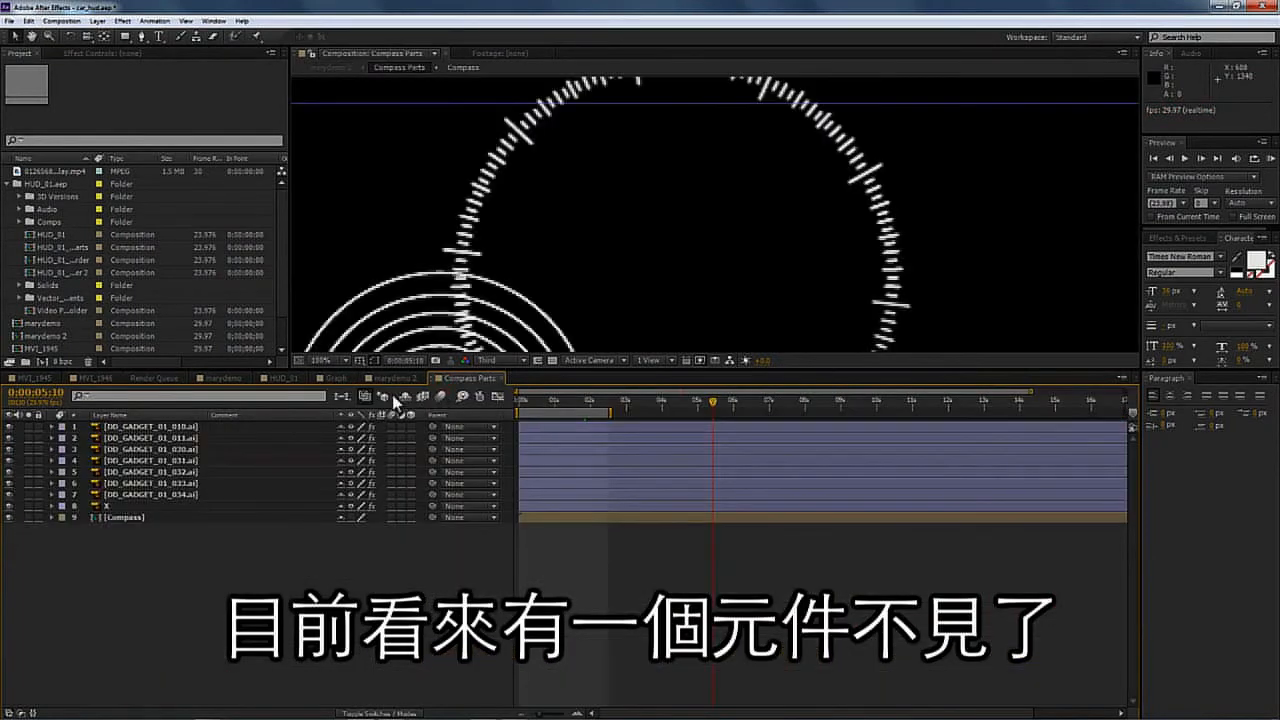
left_click(318, 360)
left_click(340, 598)
key("space")
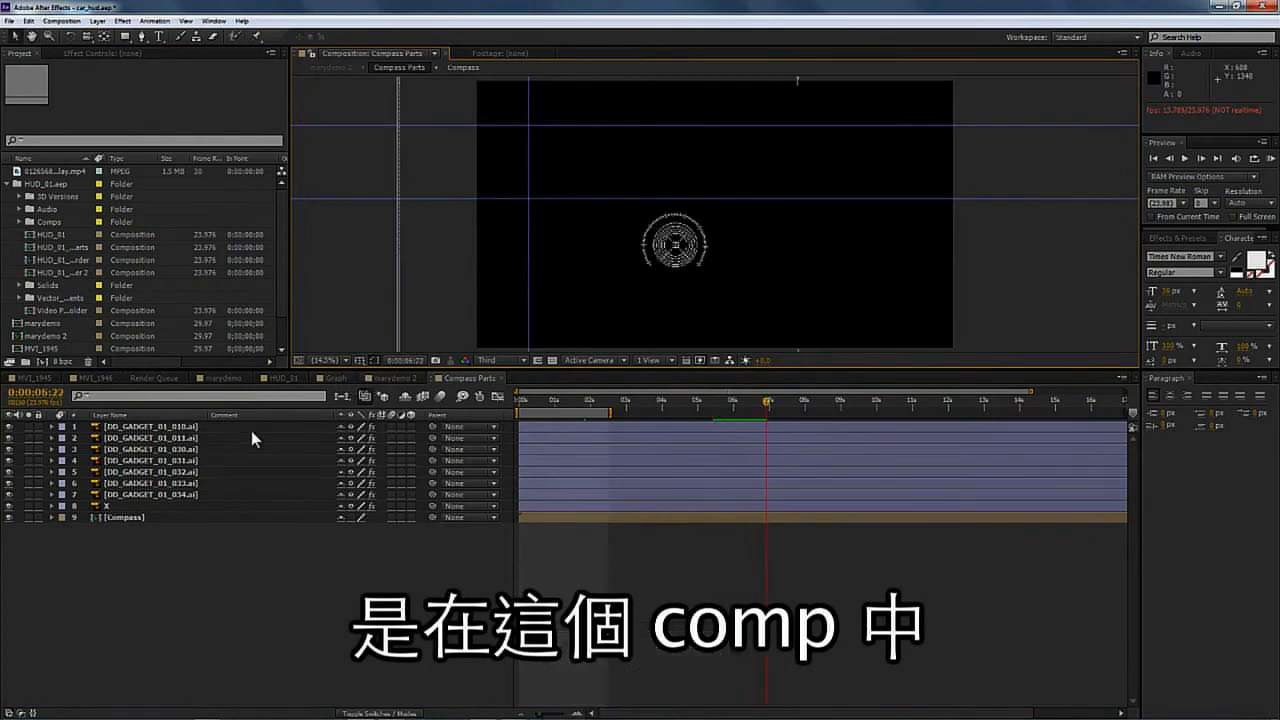
- Open the nested Compass composition and enlarge its frame size in Composition Settings
left_click(161, 517)
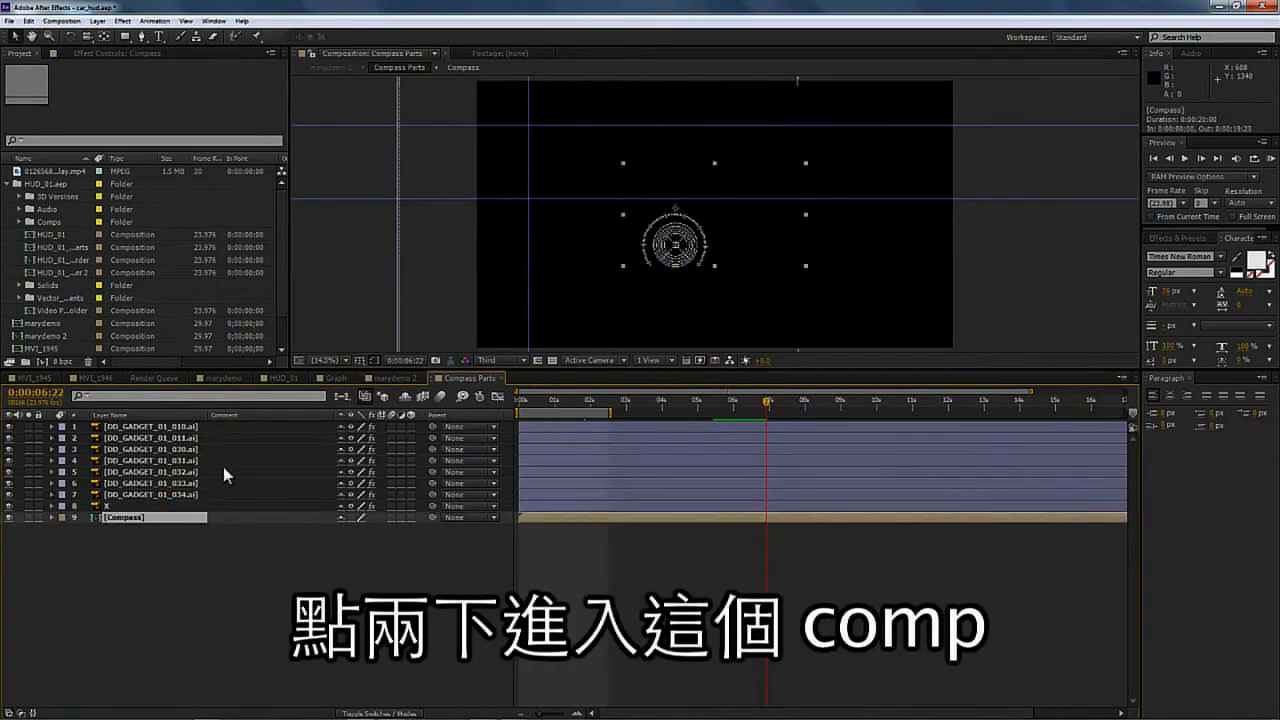
double_click(129, 517)
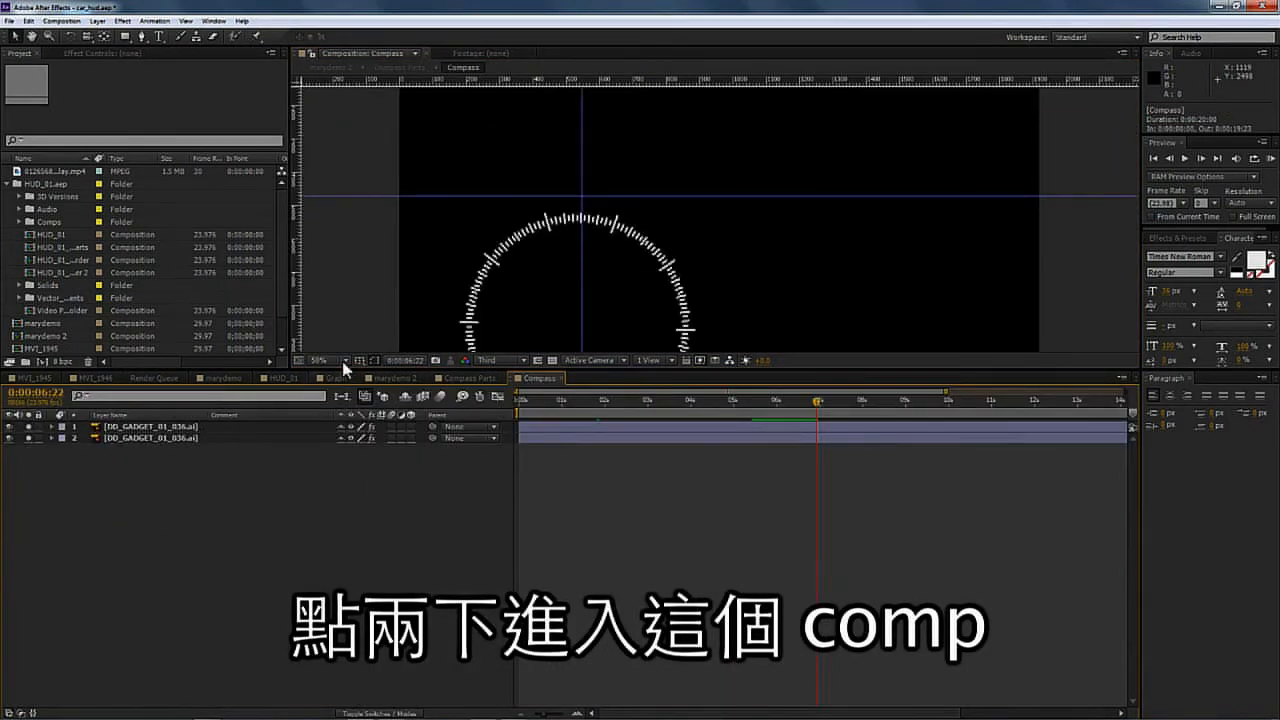
left_click(61, 20)
left_click(88, 50)
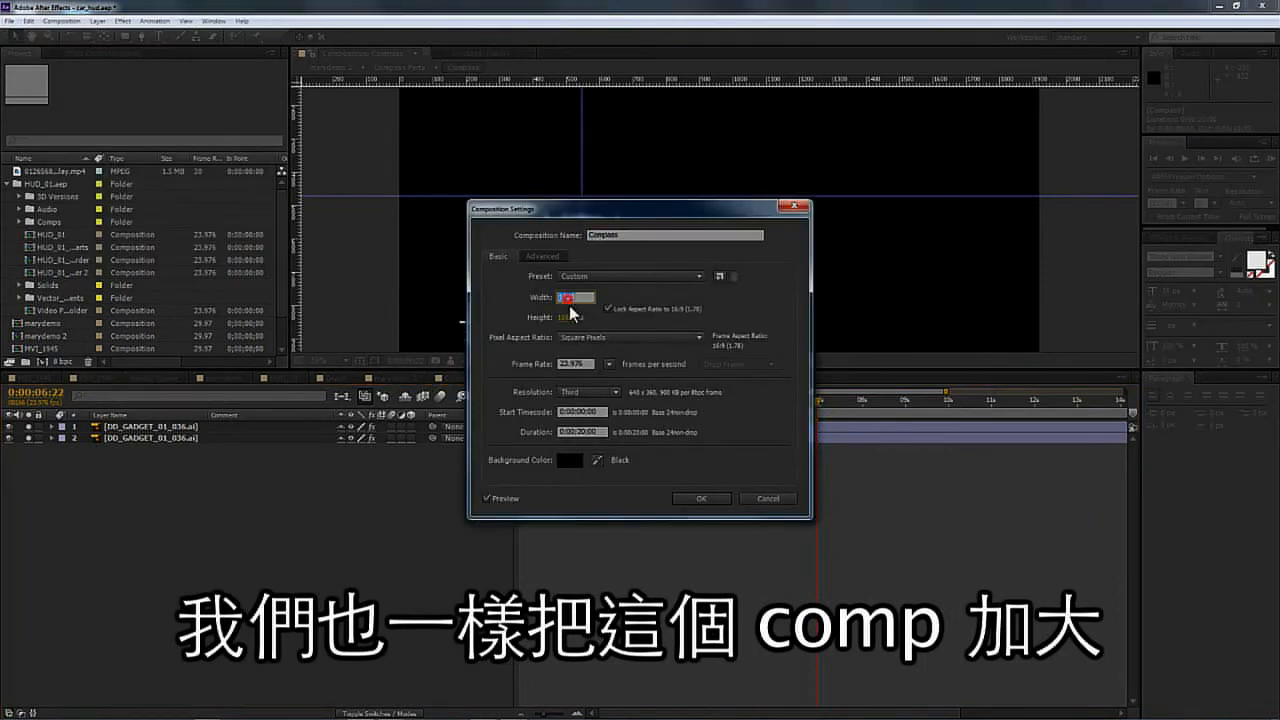
left_click(697, 499)
- Return to marydemo 2 and preview the HUD over the windshield at a larger viewer magnification
left_click(393, 379)
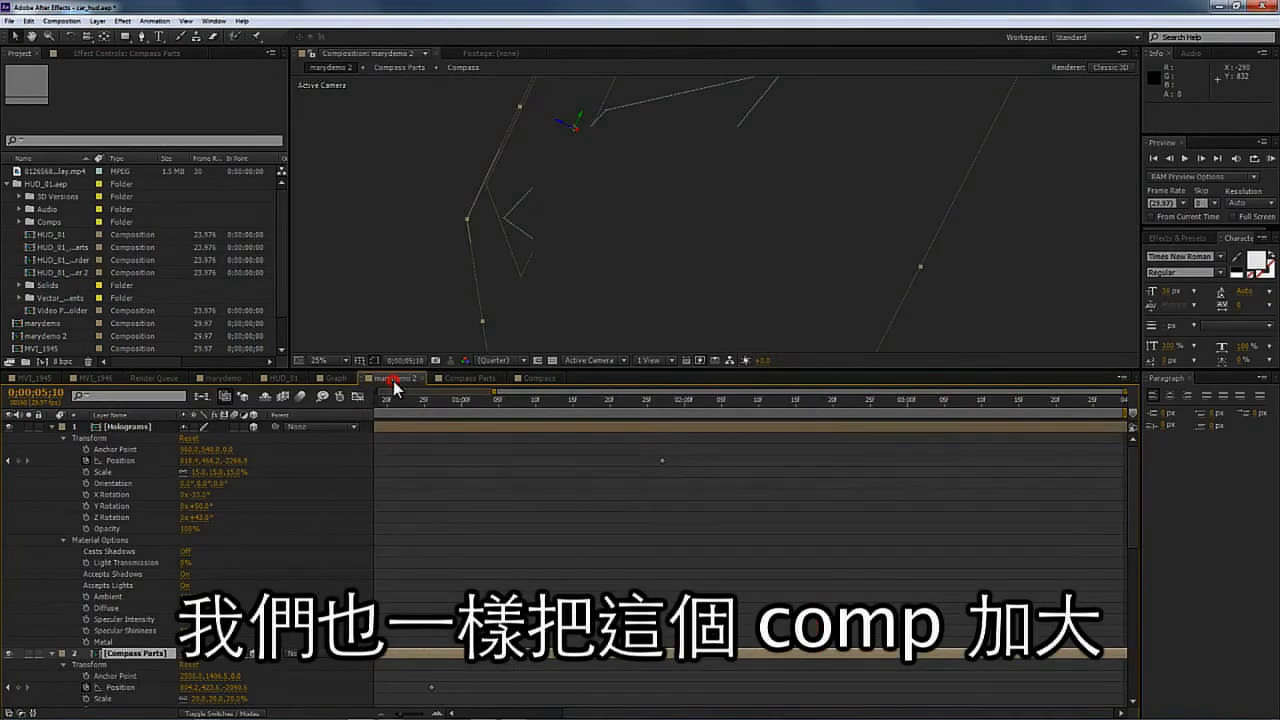
left_click_drag(471, 402, 348, 405)
key("space")
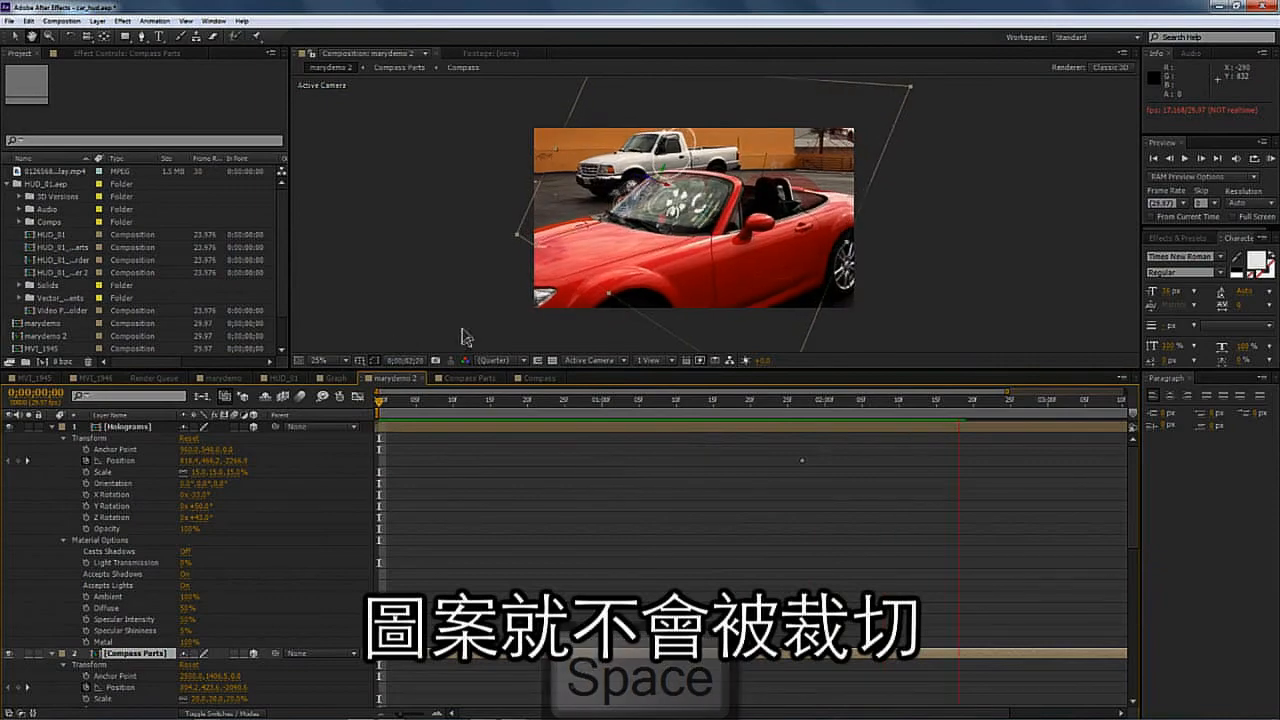
left_click(344, 361)
left_click(346, 360)
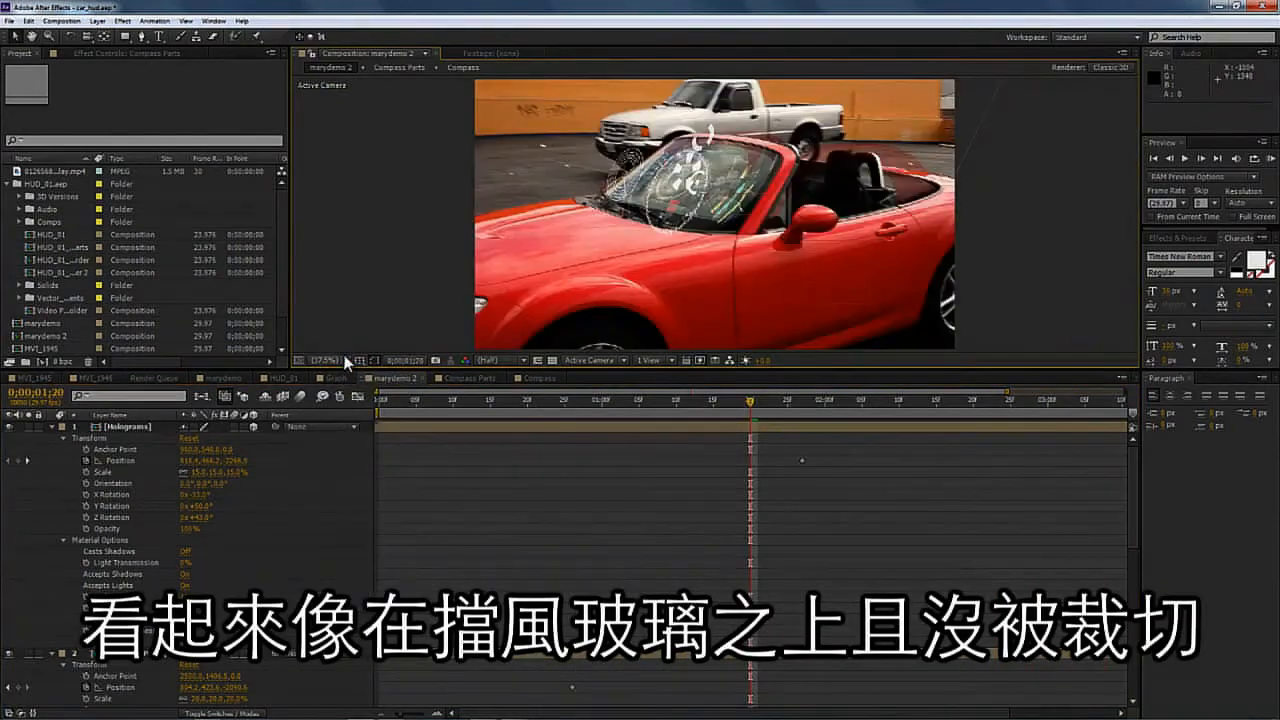
key("space")
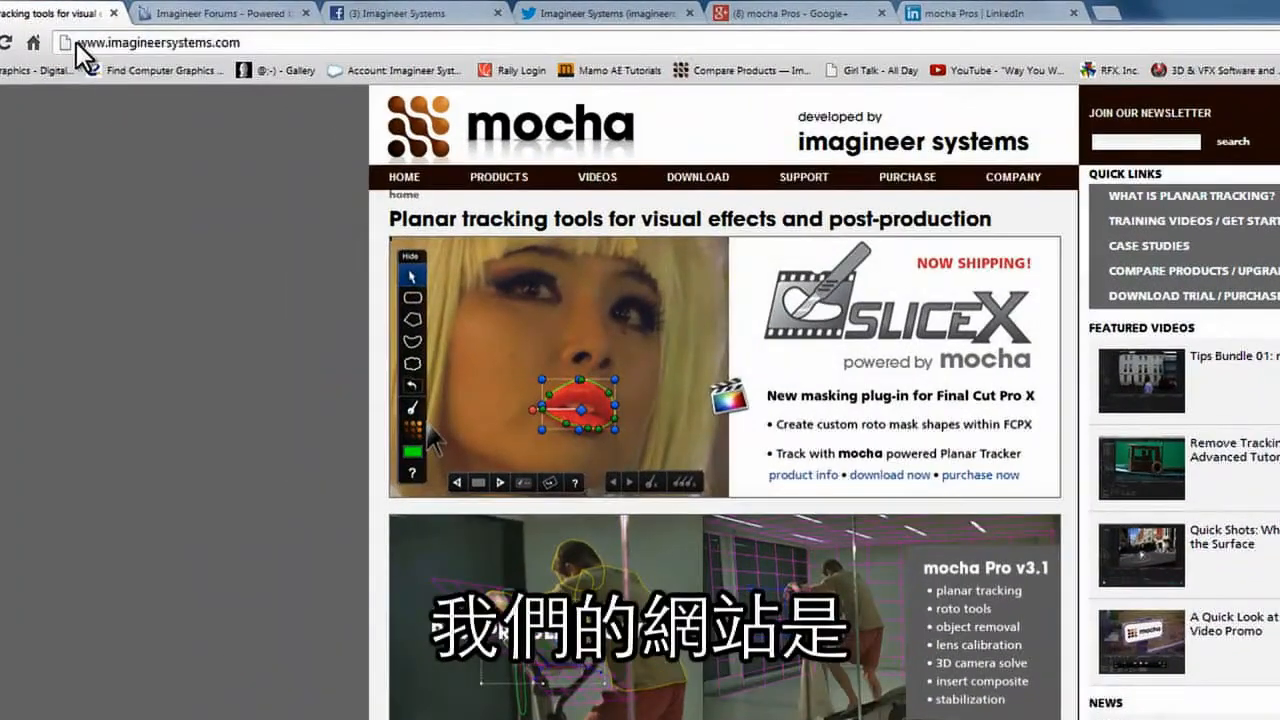
- Switch to the web browser and browse the Imagineer Systems website, forum, Facebook, Twitter, Google+ and LinkedIn pages
left_click_drag(98, 28, 262, 44)
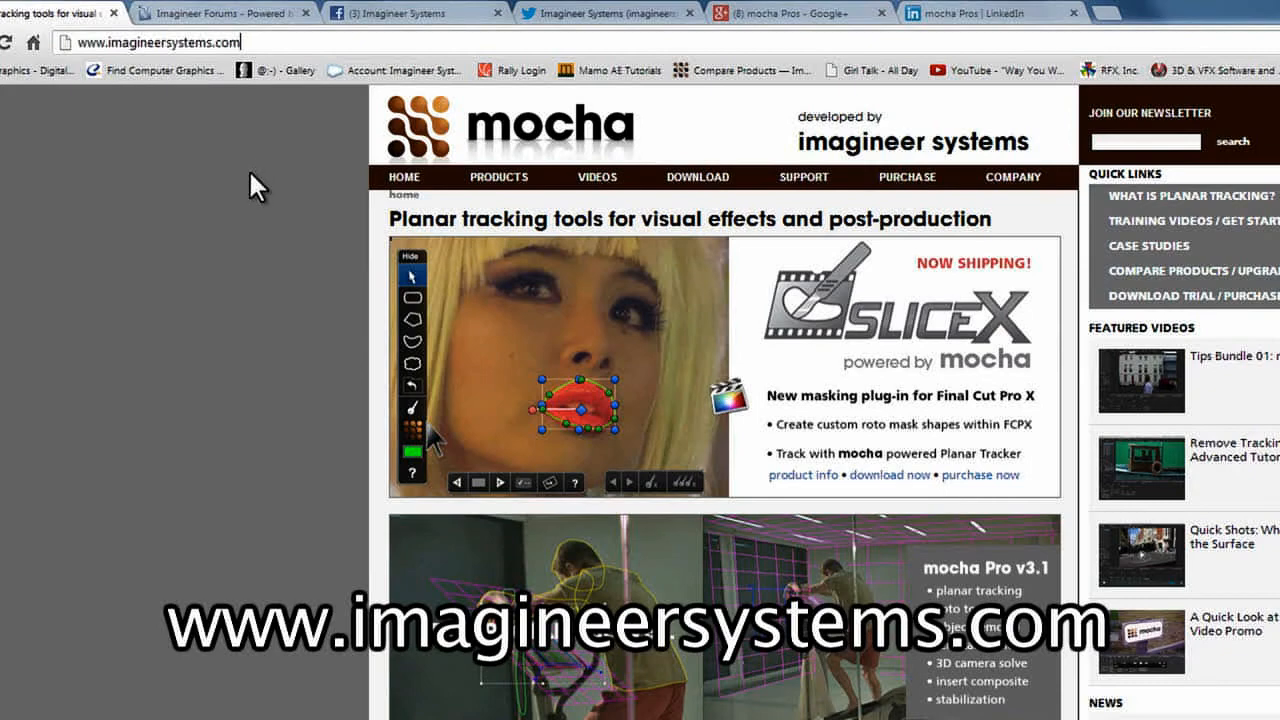
left_click(243, 18)
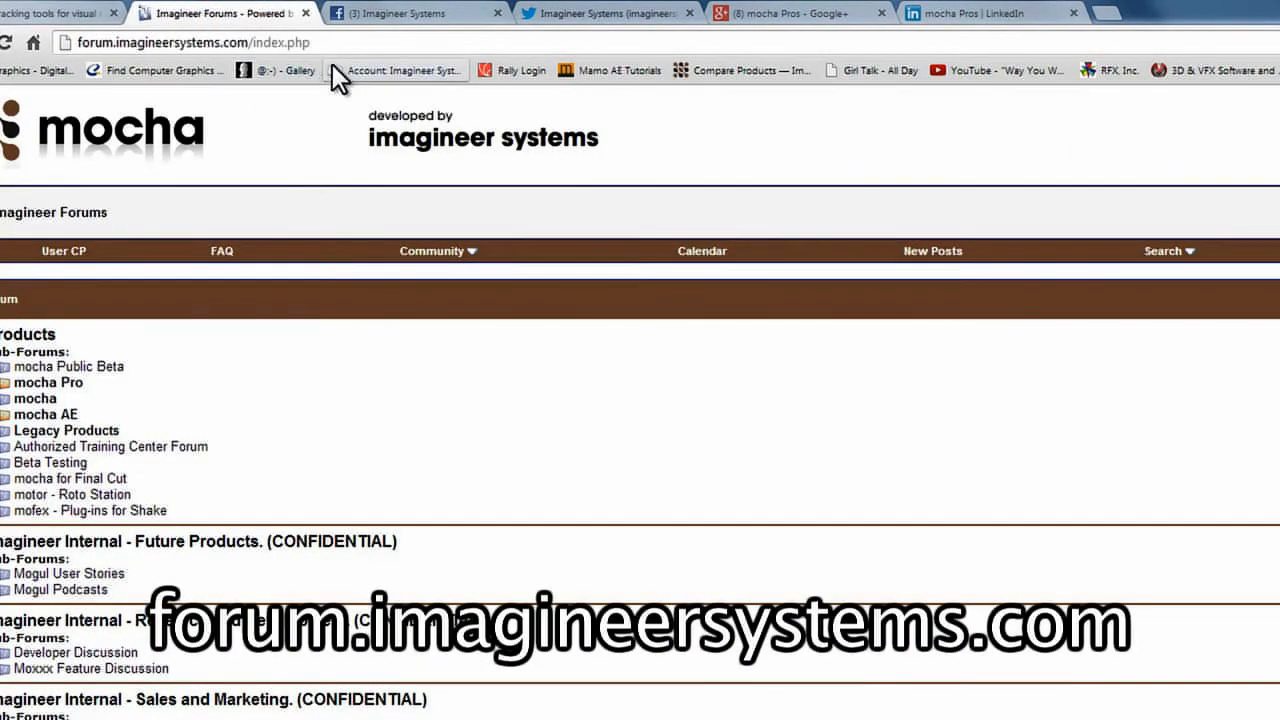
left_click(405, 18)
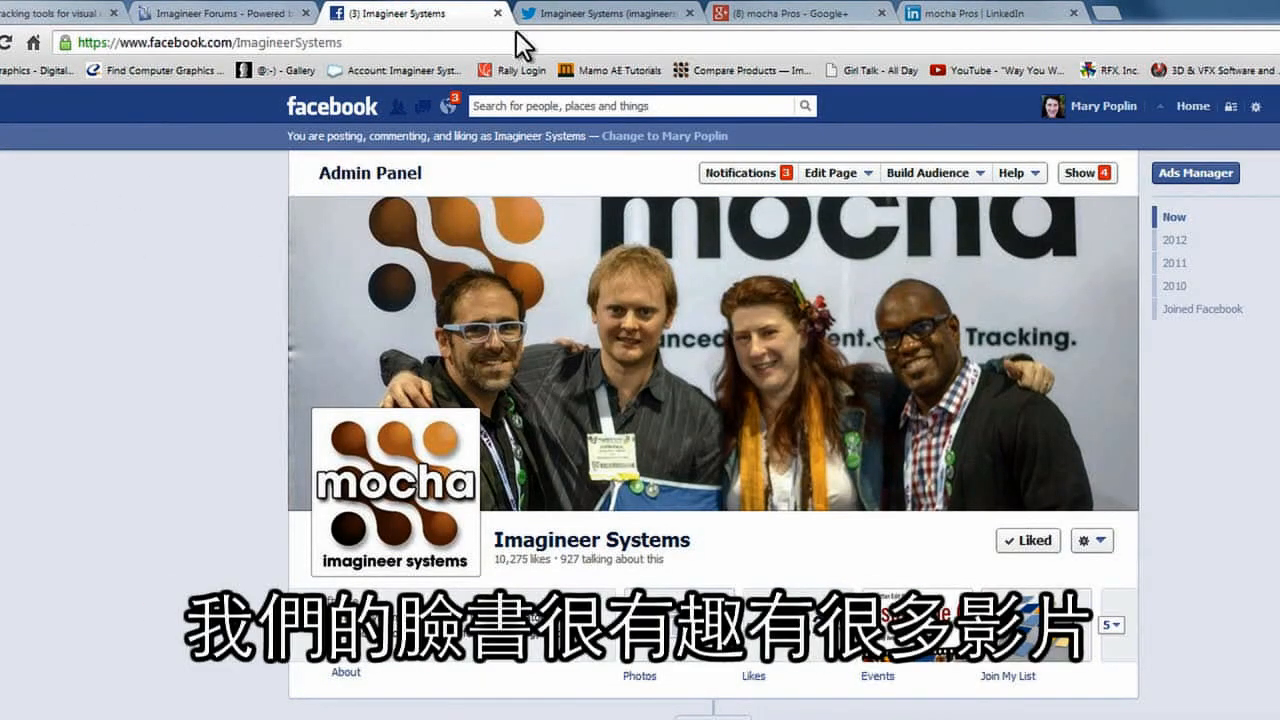
left_click(576, 14)
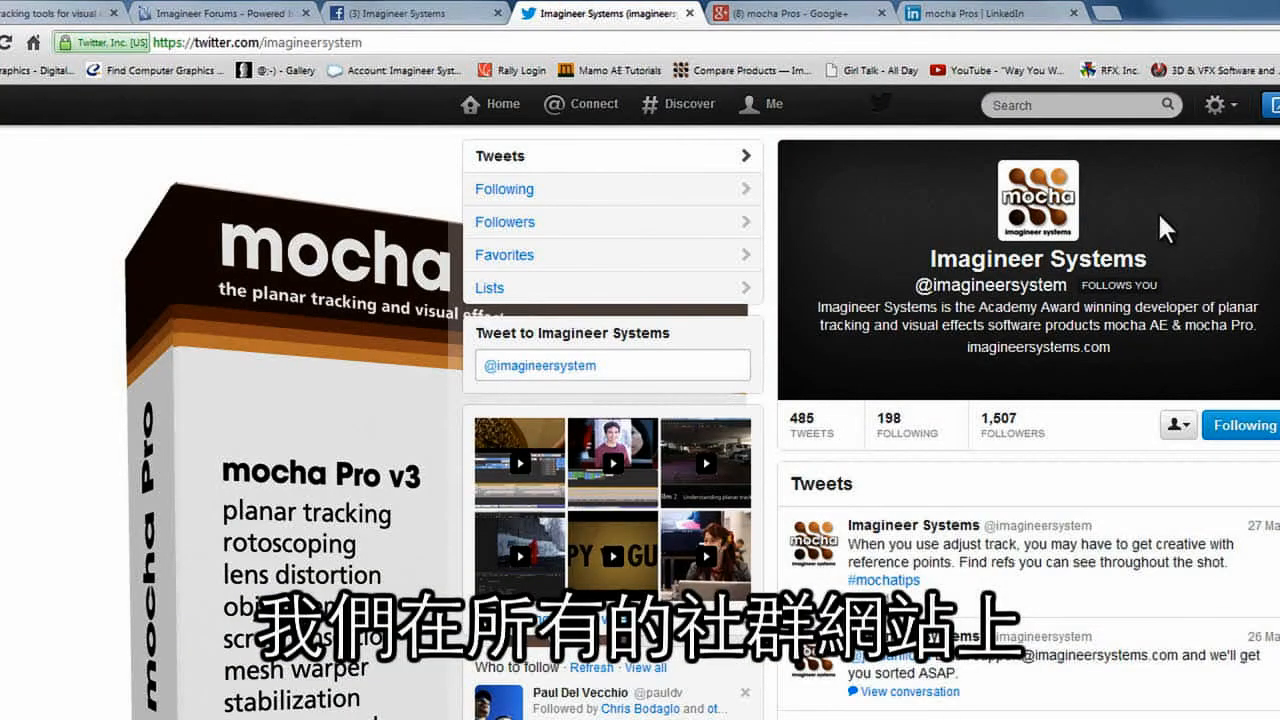
left_click_drag(1055, 290, 1077, 287)
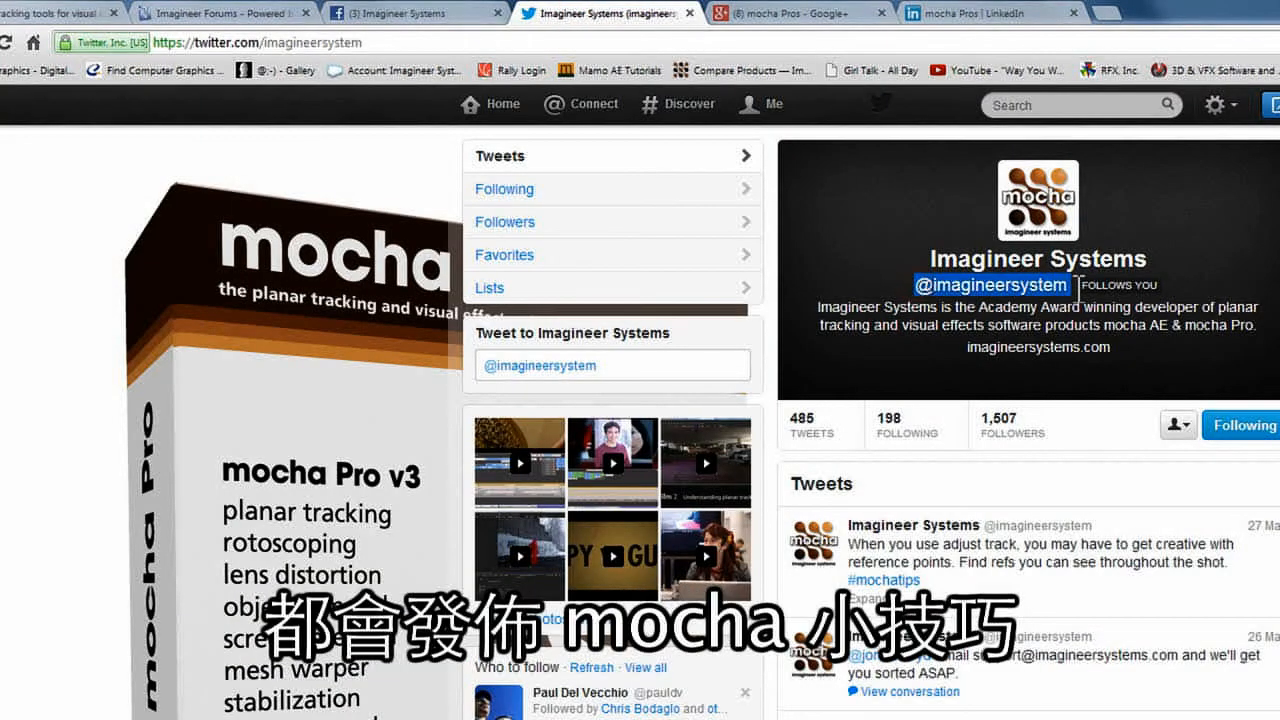
left_click(819, 24)
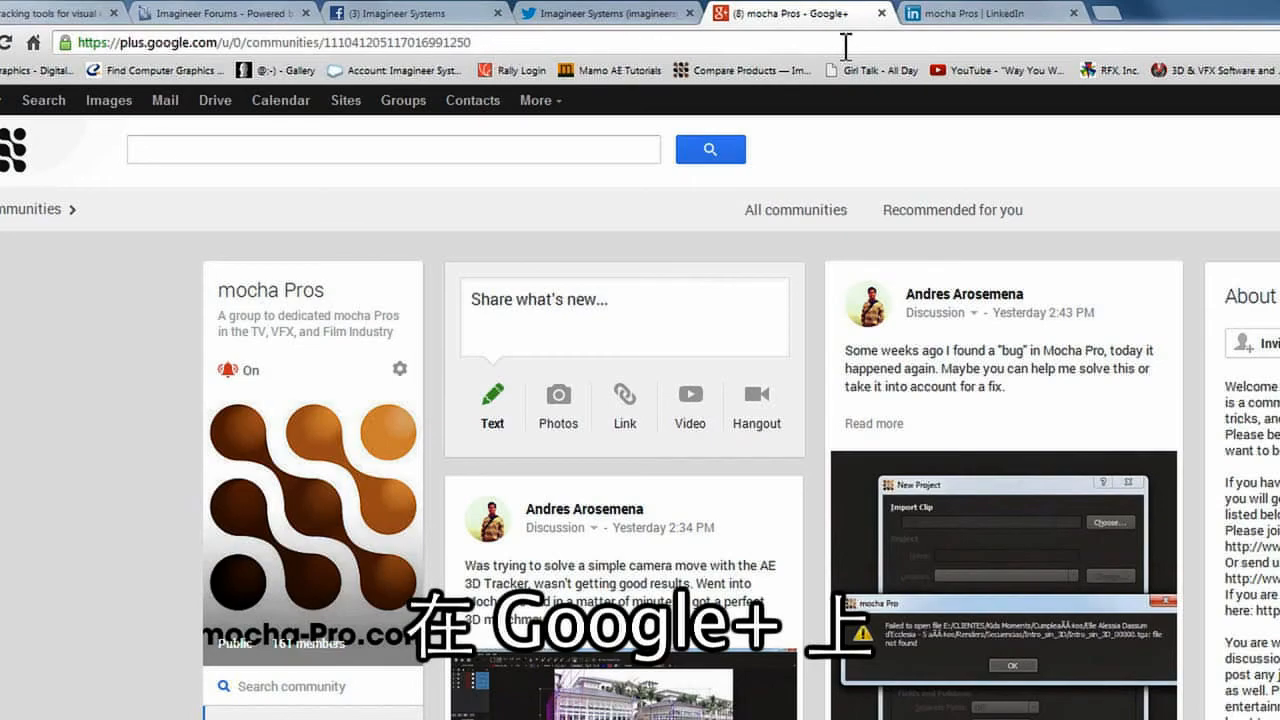
left_click(964, 9)
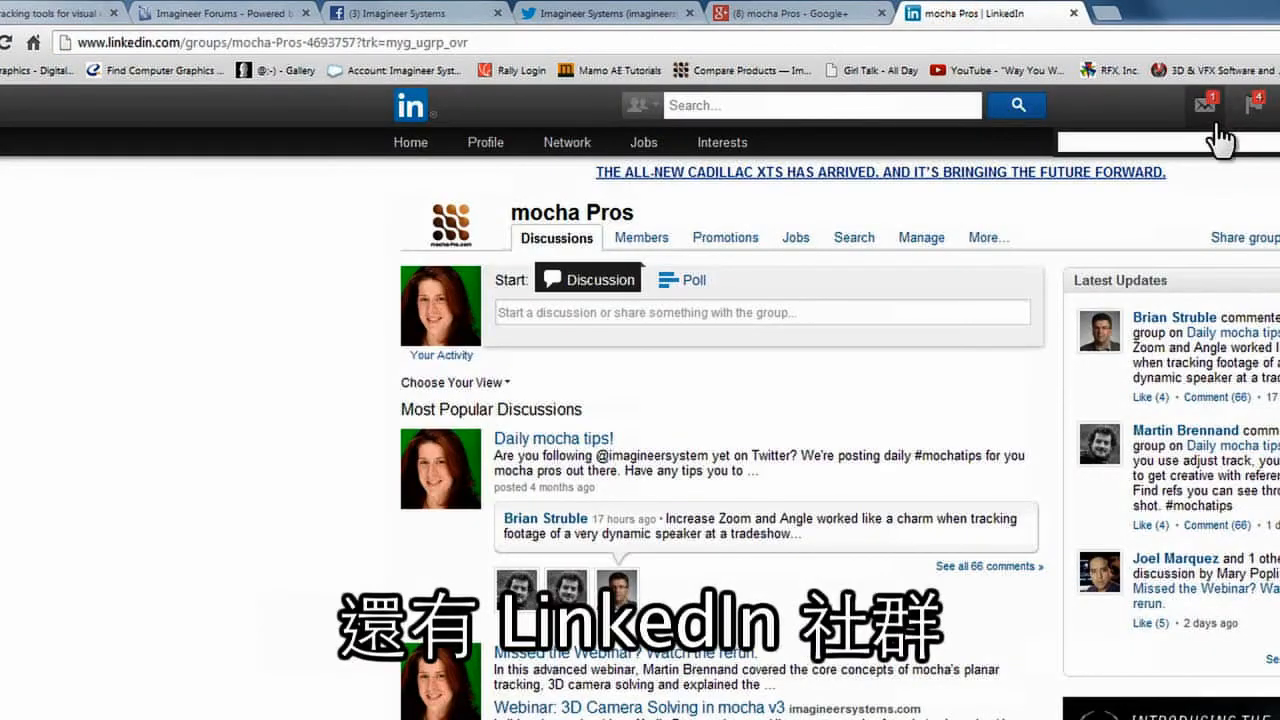